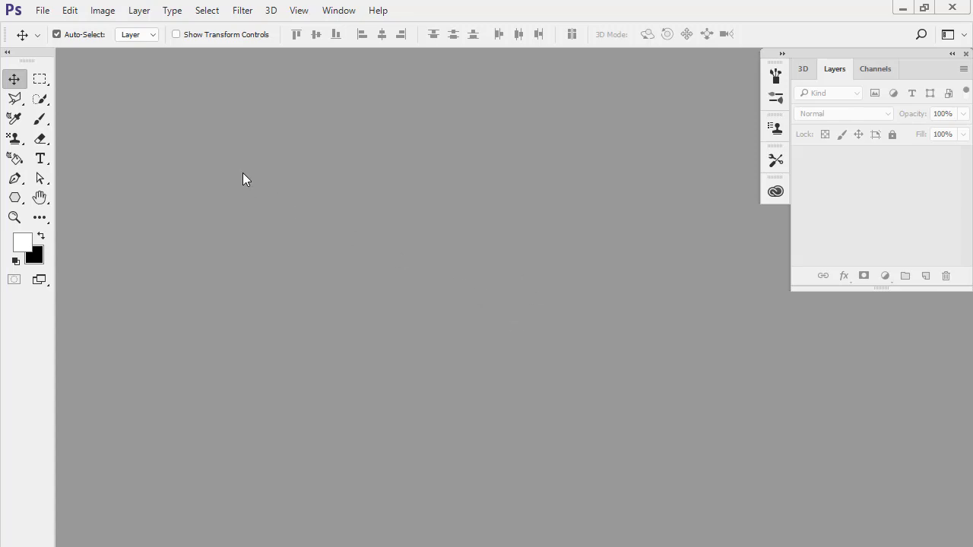
Bring up the Open file dialog, then cancel it without opening anything
{"action": "left_click", "coordinate": [43, 10]}
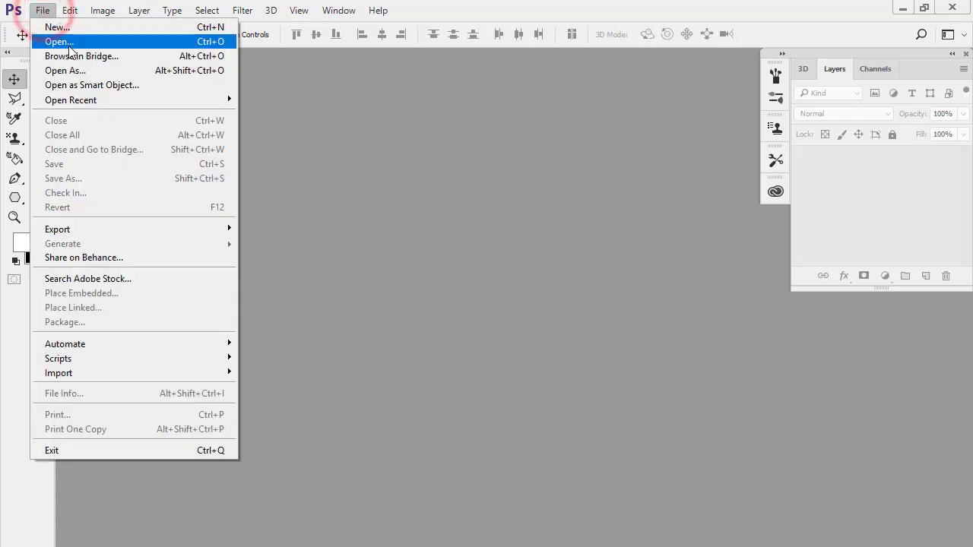
{"action": "left_click", "coordinate": [65, 37]}
{"action": "left_click_drag", "start_coordinate": [261, 59], "coordinate": [258, 66]}
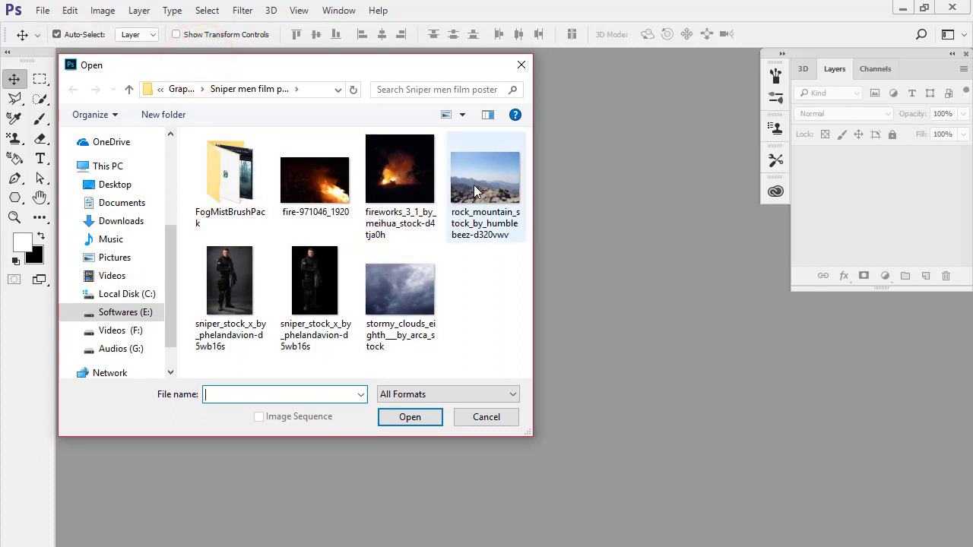
{"action": "left_click_drag", "start_coordinate": [480, 70], "coordinate": [478, 68]}
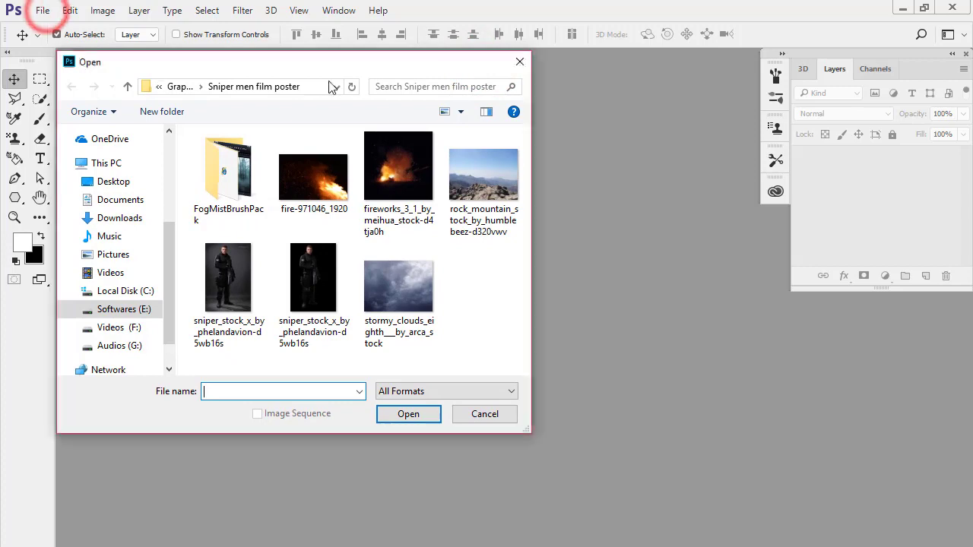
{"action": "left_click", "coordinate": [520, 64]}
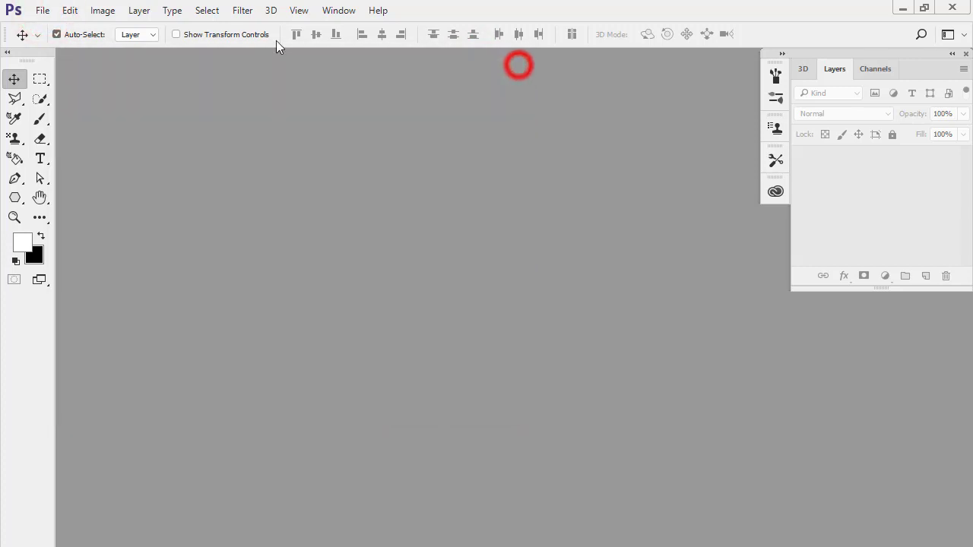
Create a new A4 document (210 × 297 mm, 300 ppi) from the Print presets
{"action": "left_click", "coordinate": [43, 10]}
{"action": "left_click", "coordinate": [55, 28]}
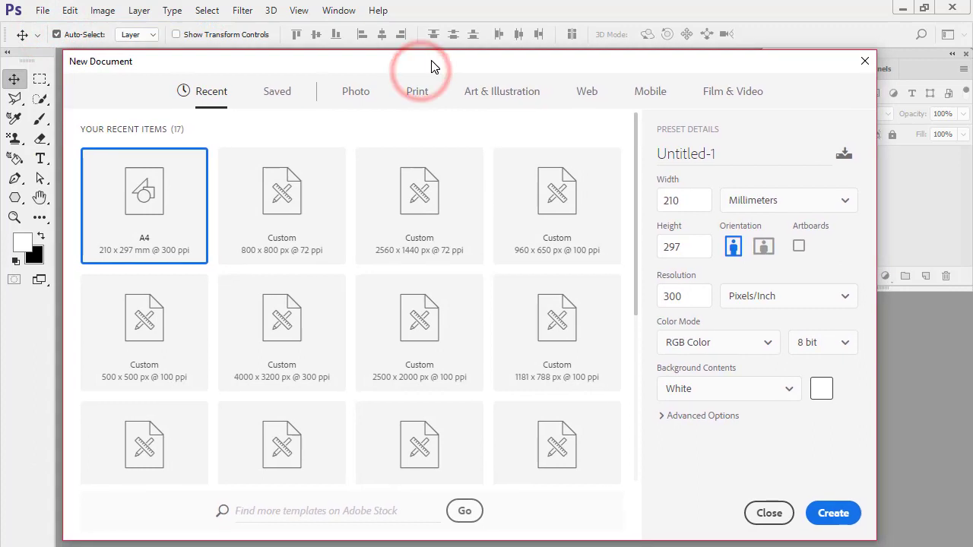
{"action": "left_click_drag", "start_coordinate": [435, 69], "coordinate": [428, 69]}
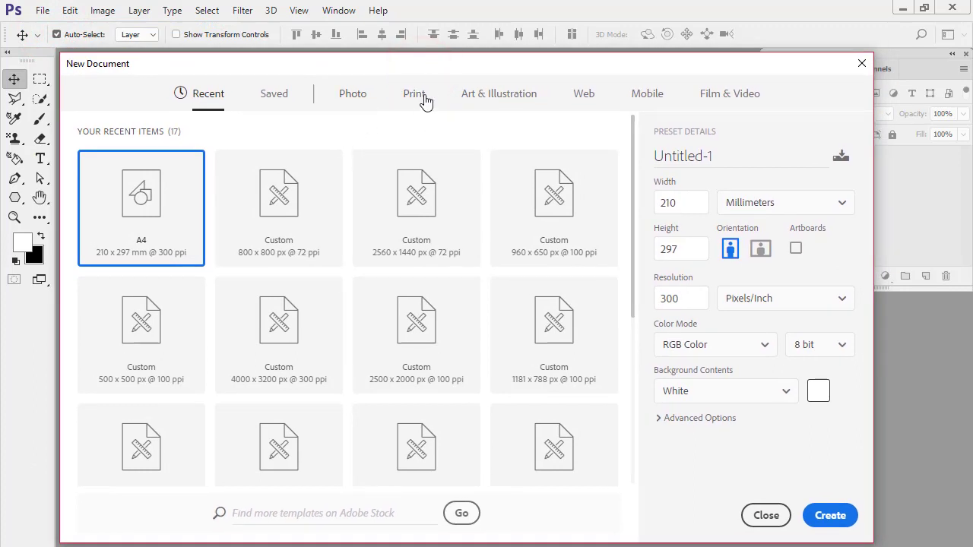
{"action": "left_click", "coordinate": [425, 99]}
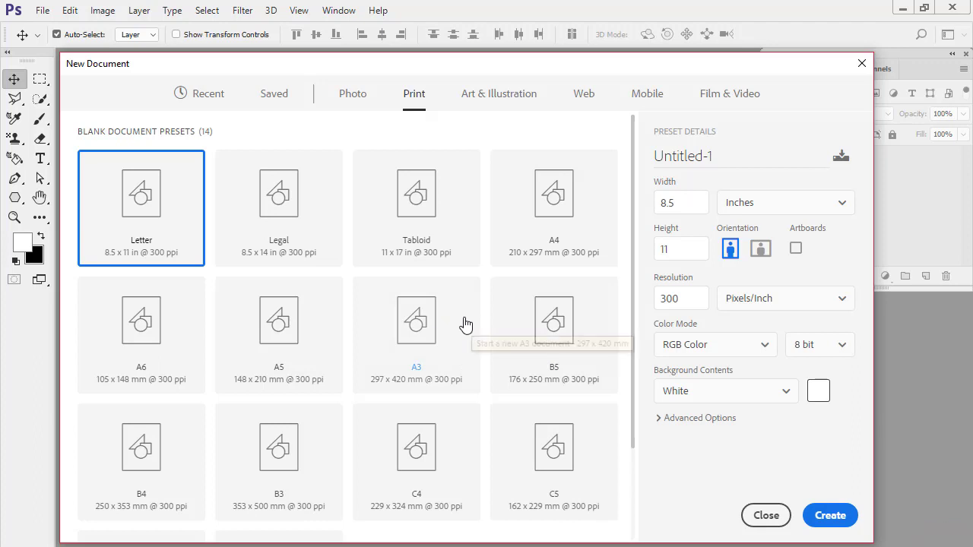
{"action": "left_click", "coordinate": [538, 193]}
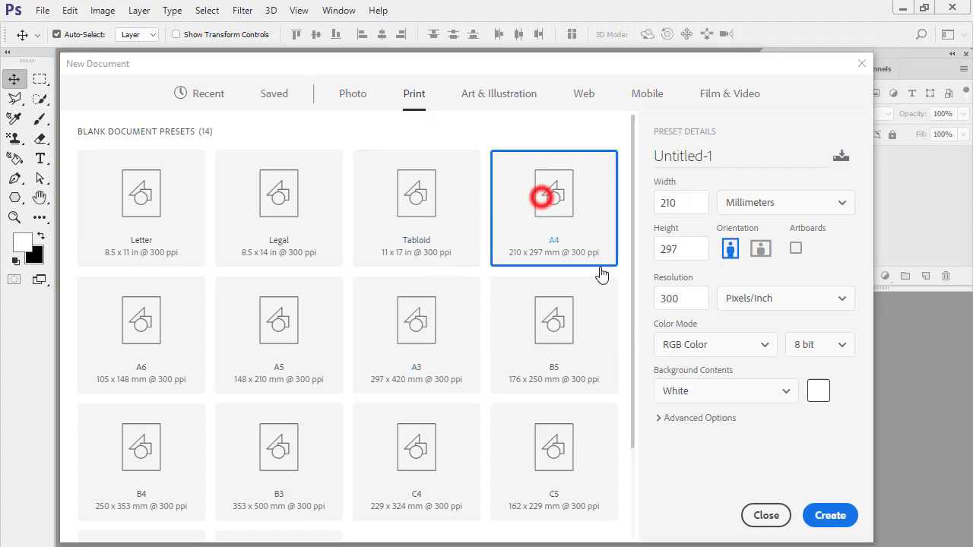
{"action": "left_click", "coordinate": [818, 515]}
Open the rock_mountain_stock photo in its own tab
{"action": "scroll", "coordinate": [380, 341], "scroll_direction": "down", "scroll_amount": 1}
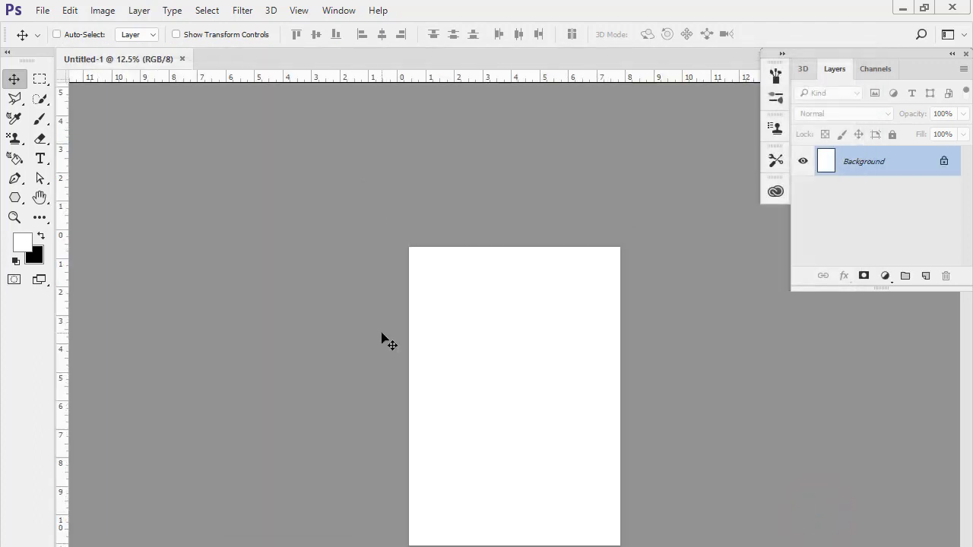
{"action": "scroll", "coordinate": [418, 304], "scroll_direction": "down", "scroll_amount": 1}
{"action": "scroll", "coordinate": [402, 245], "scroll_direction": "up", "scroll_amount": 1}
{"action": "key", "text": "ctrl+minus"}
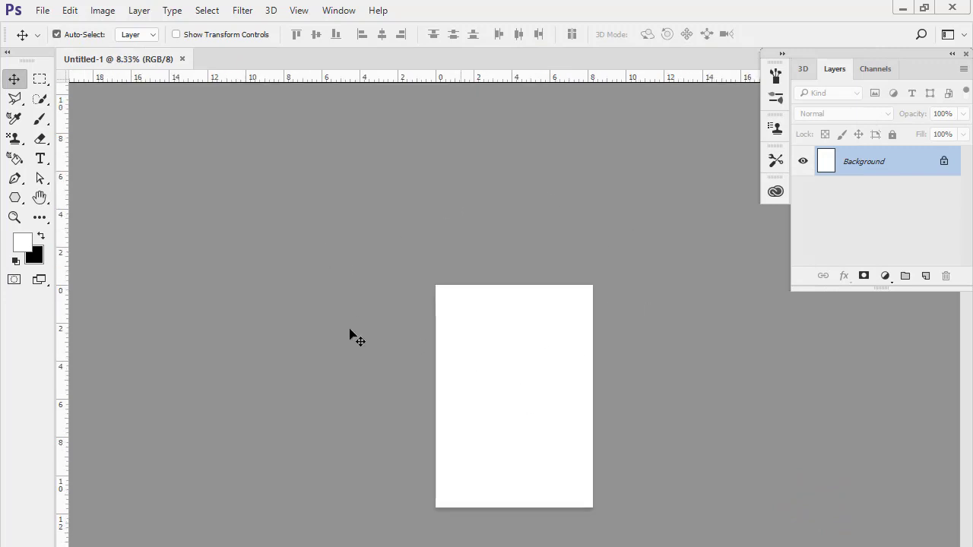
{"action": "left_click", "coordinate": [42, 10]}
{"action": "left_click", "coordinate": [45, 38]}
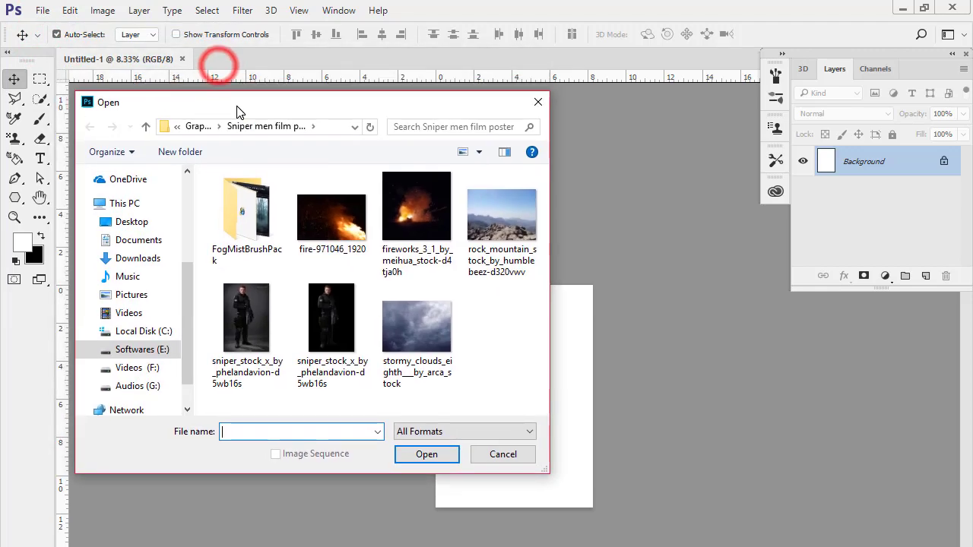
{"action": "left_click_drag", "start_coordinate": [221, 74], "coordinate": [235, 104]}
{"action": "left_click", "coordinate": [491, 201]}
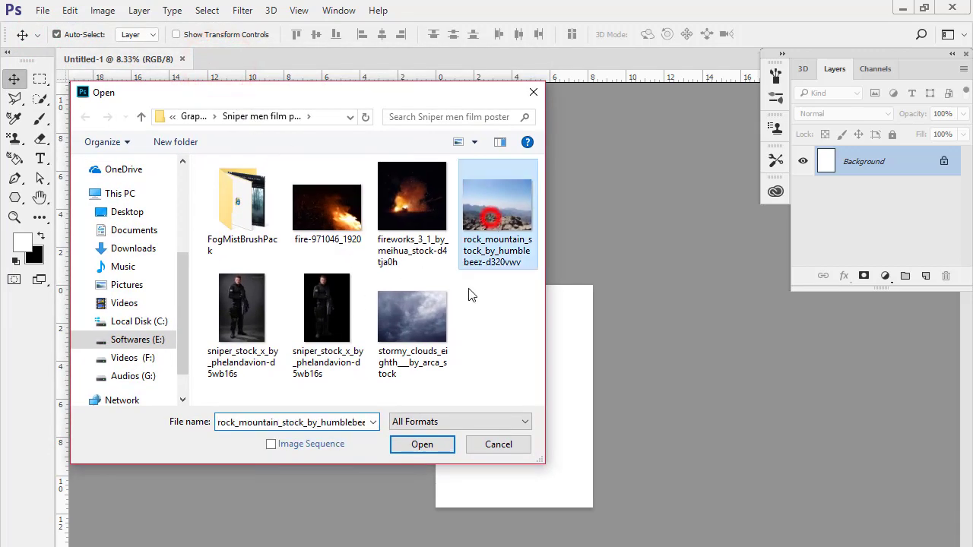
{"action": "left_click", "coordinate": [422, 445]}
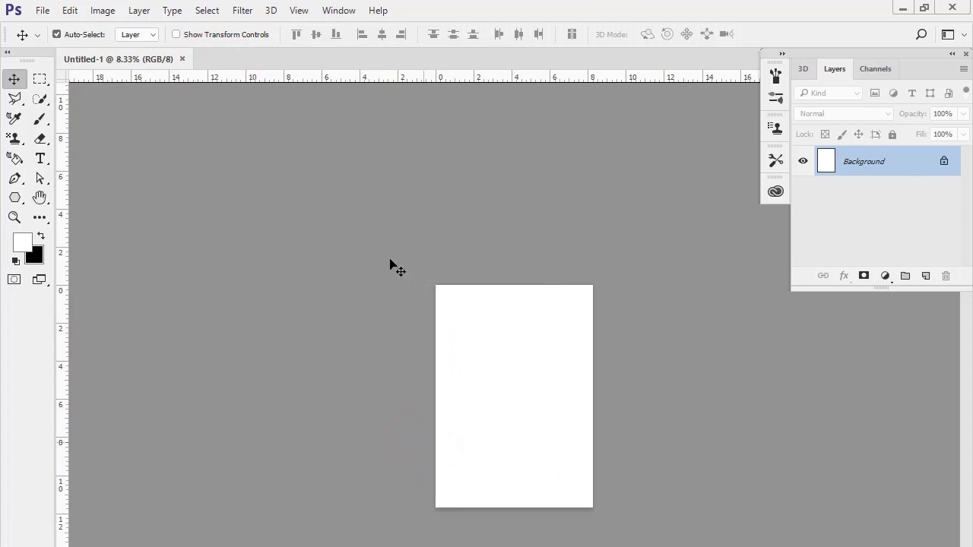
Zoom out and convert the locked Background into Layer 0
{"action": "key", "text": "ctrl+minus"}
{"action": "key", "text": "ctrl+minus"}
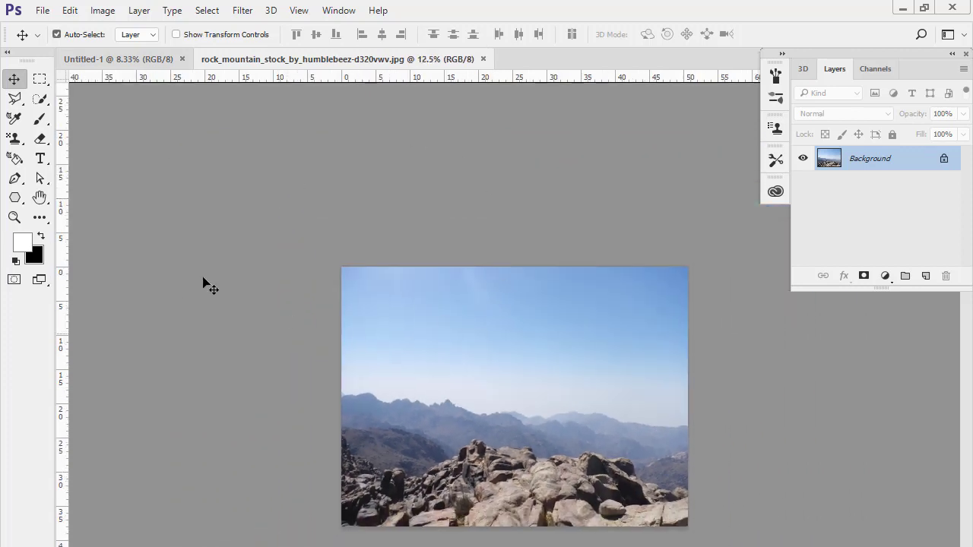
{"action": "double_click", "coordinate": [897, 164]}
{"action": "left_click", "coordinate": [626, 244]}
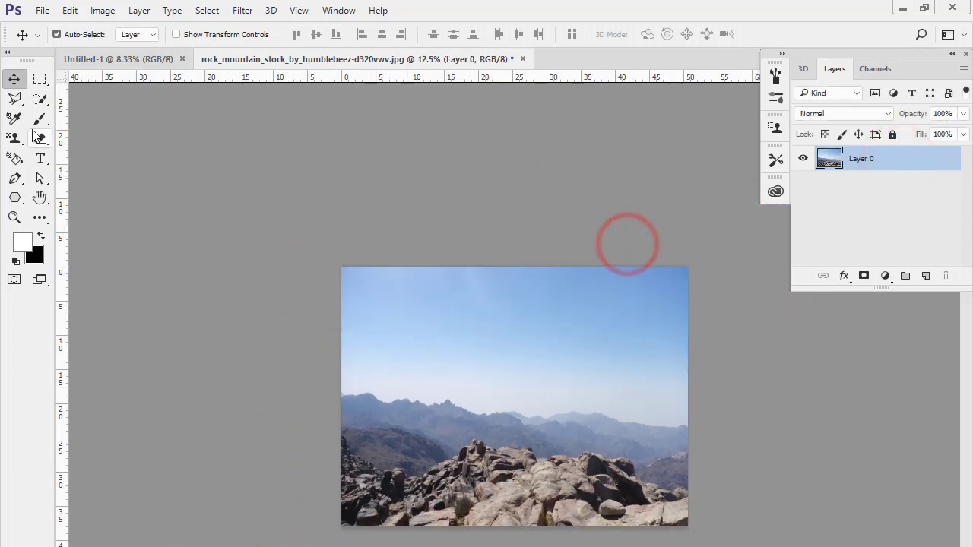
Copy the mountain photo into Untitled-1, shrink it and move it to the page bottom
{"action": "mouse_move", "coordinate": [429, 327]}
{"action": "left_mouse_down"}
{"action": "mouse_move", "coordinate": [131, 67]}
{"action": "mouse_move", "coordinate": [514, 388]}
{"action": "left_mouse_up"}
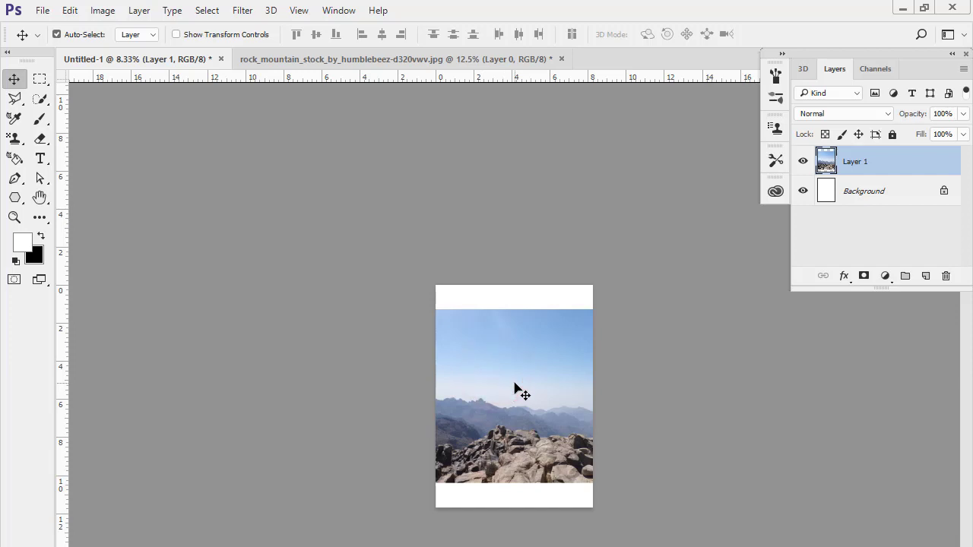
{"action": "key", "text": "ctrl+t"}
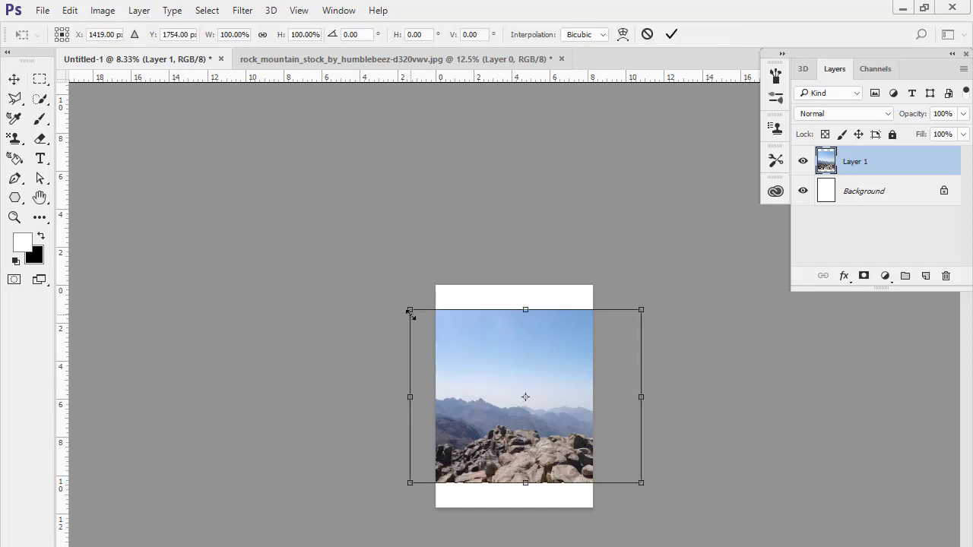
{"action": "left_click_drag", "start_coordinate": [411, 310], "coordinate": [439, 332]}
{"action": "left_click_drag", "start_coordinate": [491, 391], "coordinate": [484, 387]}
{"action": "left_click_drag", "start_coordinate": [599, 332], "coordinate": [591, 336]}
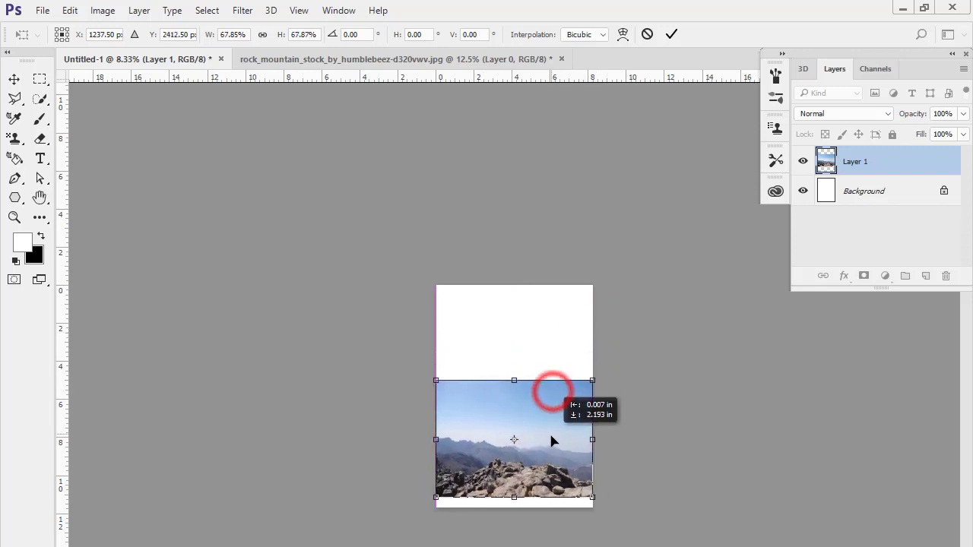
{"action": "left_click_drag", "start_coordinate": [551, 403], "coordinate": [553, 456]}
{"action": "key", "text": "Return"}
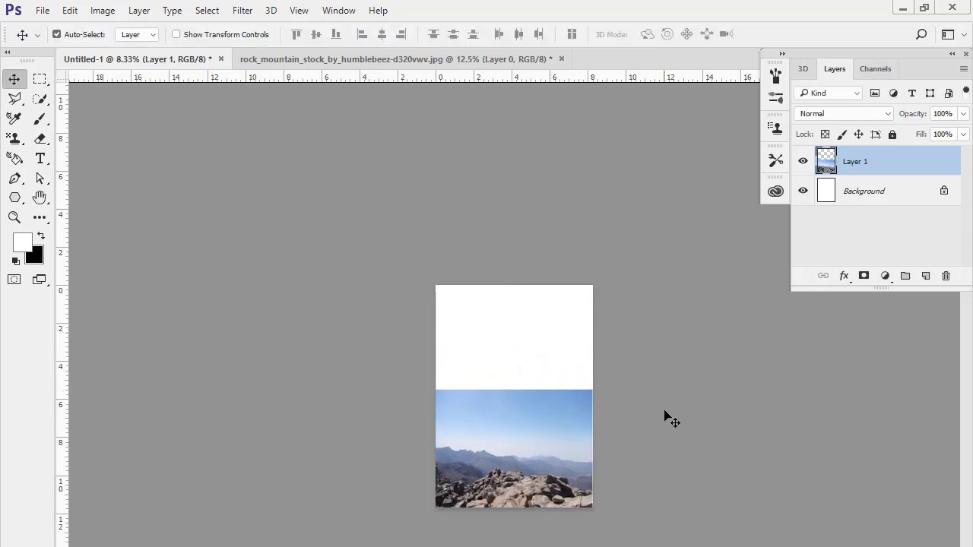
Rescale the mountain photo so it spans the full page width below a top strip
{"action": "key", "text": "ctrl+t"}
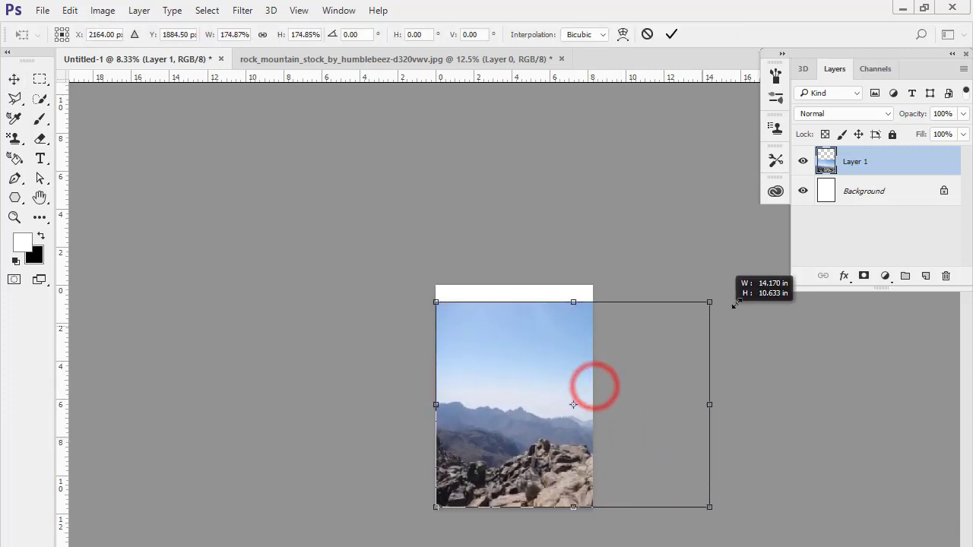
{"action": "left_click_drag", "start_coordinate": [593, 389], "coordinate": [727, 289]}
{"action": "left_click_drag", "start_coordinate": [479, 471], "coordinate": [422, 476]}
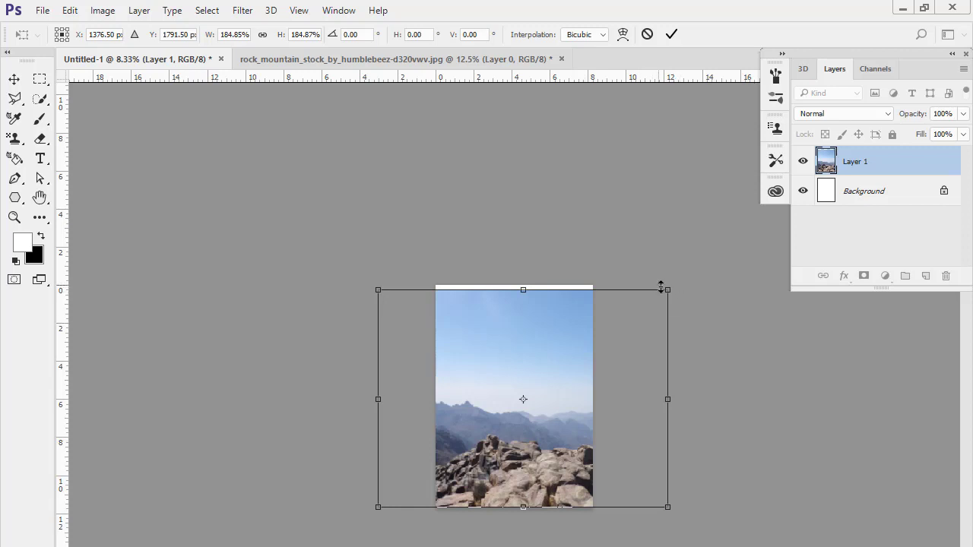
{"action": "mouse_move", "coordinate": [669, 289]}
{"action": "left_mouse_down"}
{"action": "mouse_move", "coordinate": [596, 327]}
{"action": "mouse_move", "coordinate": [636, 316]}
{"action": "left_mouse_up"}
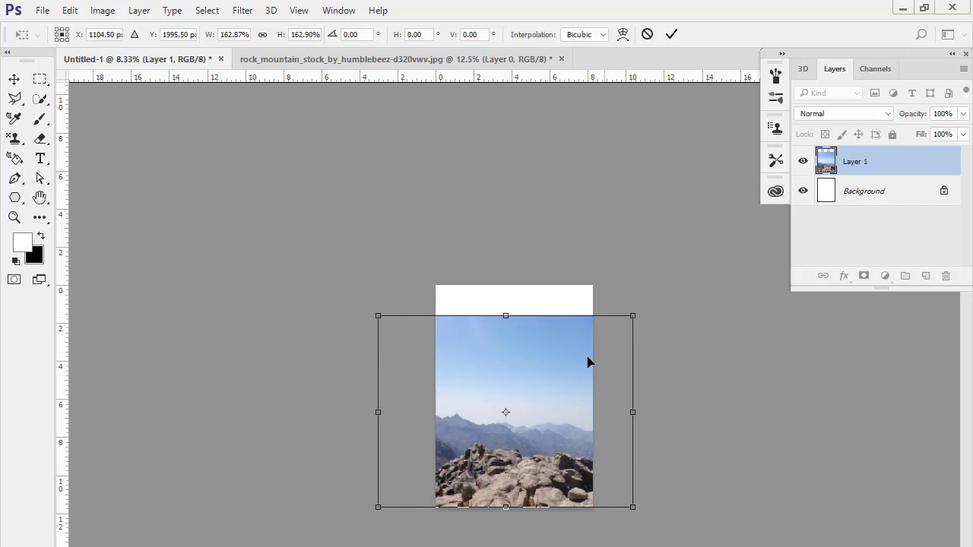
{"action": "left_click_drag", "start_coordinate": [377, 311], "coordinate": [368, 310]}
{"action": "key", "text": "Return"}
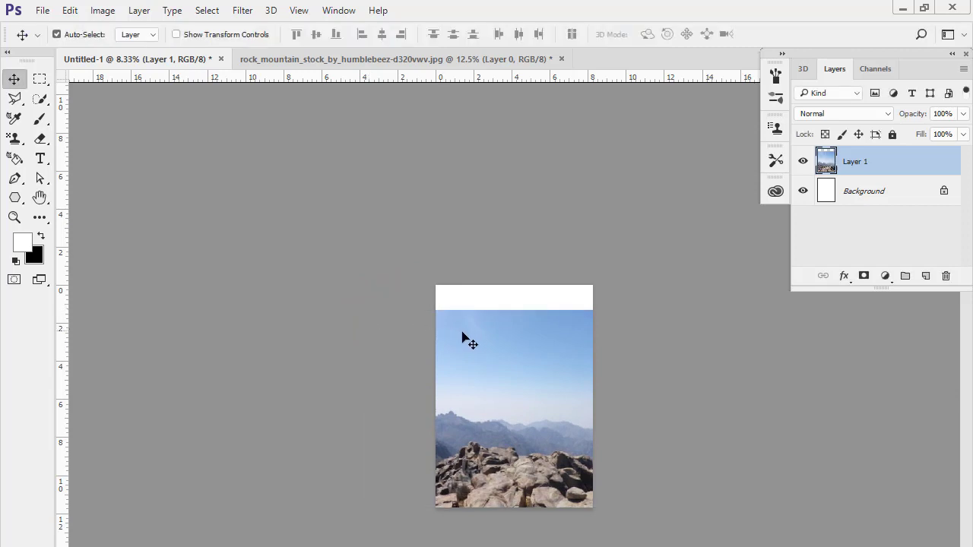
{"action": "key", "text": "ctrl+plus"}
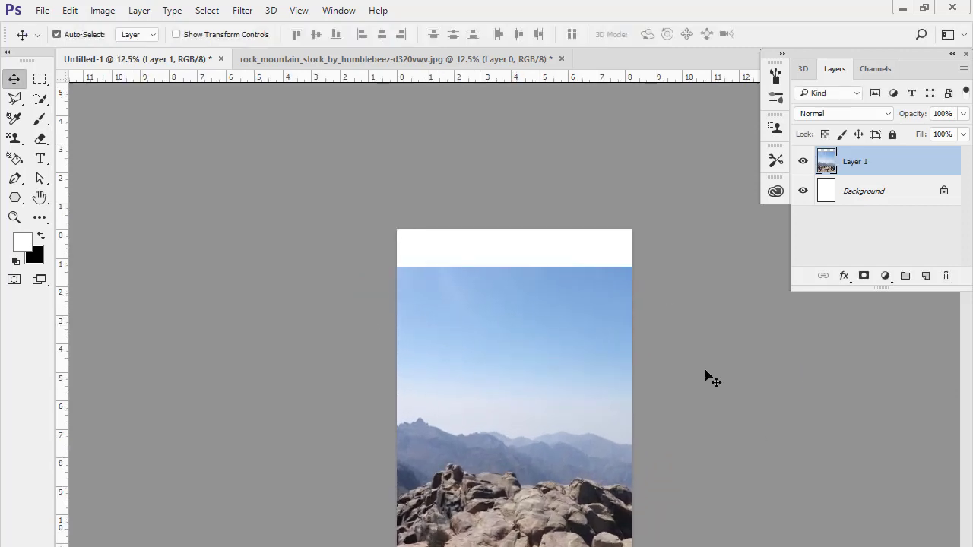
{"action": "key", "text": "ctrl+minus"}
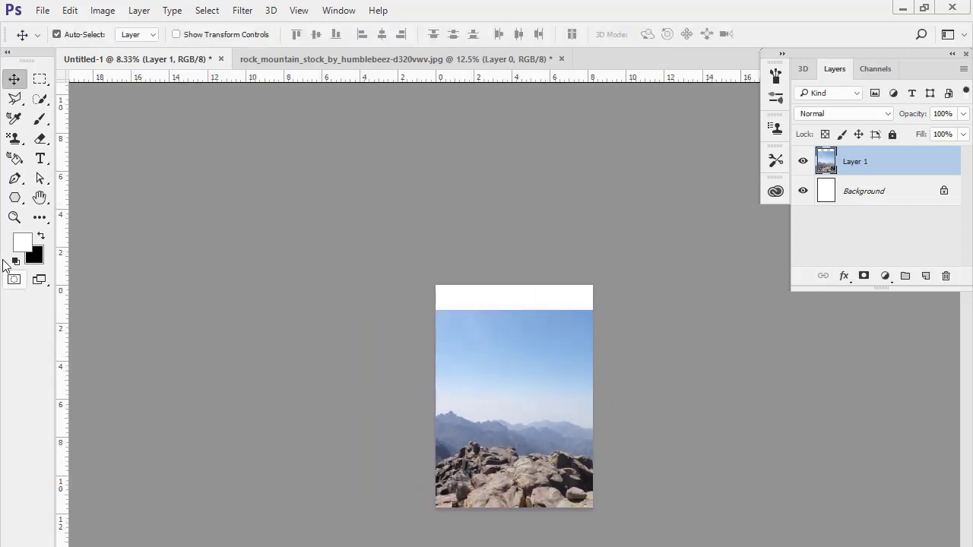
Quick-select the mountain band and rocky foreground and add a layer mask hiding the sky
{"action": "left_click", "coordinate": [39, 99]}
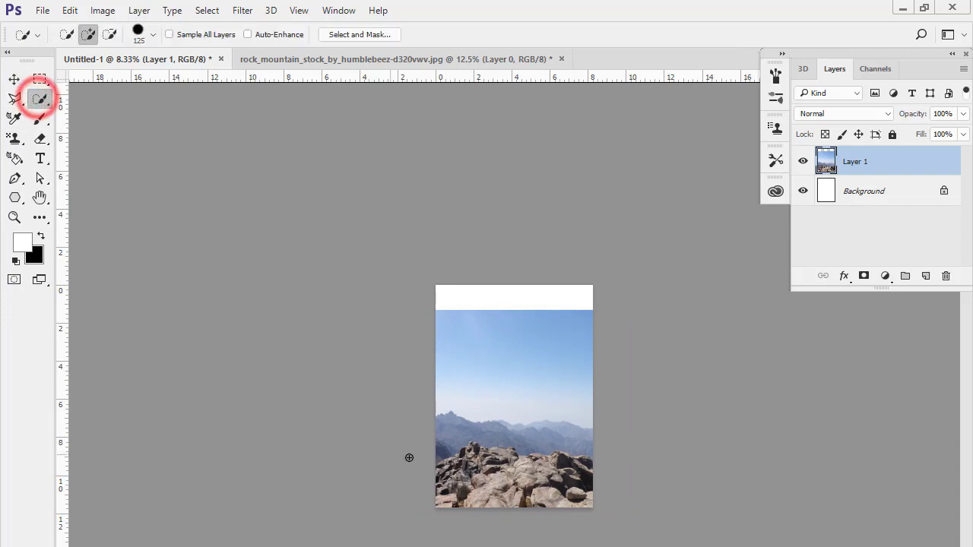
{"action": "left_click", "coordinate": [433, 441]}
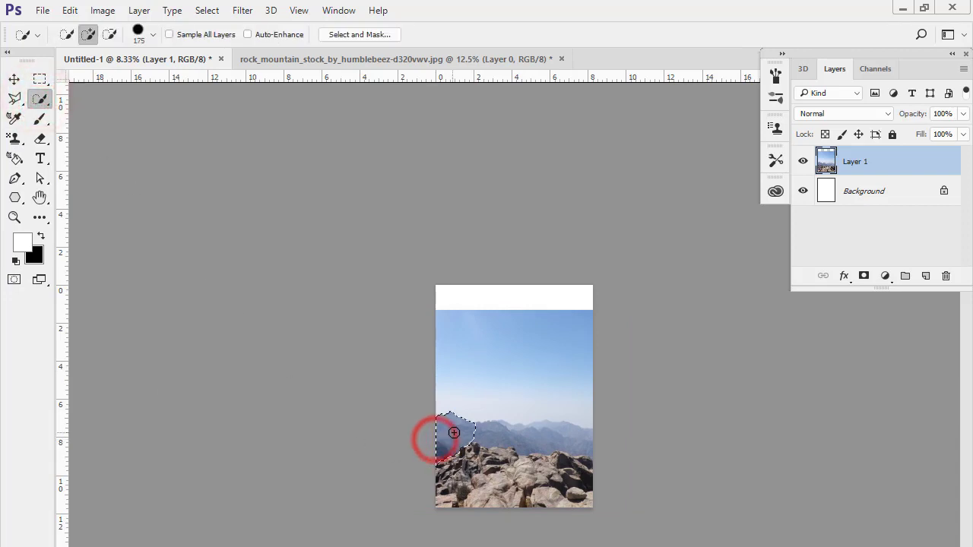
{"action": "left_click_drag", "start_coordinate": [580, 454], "coordinate": [581, 448]}
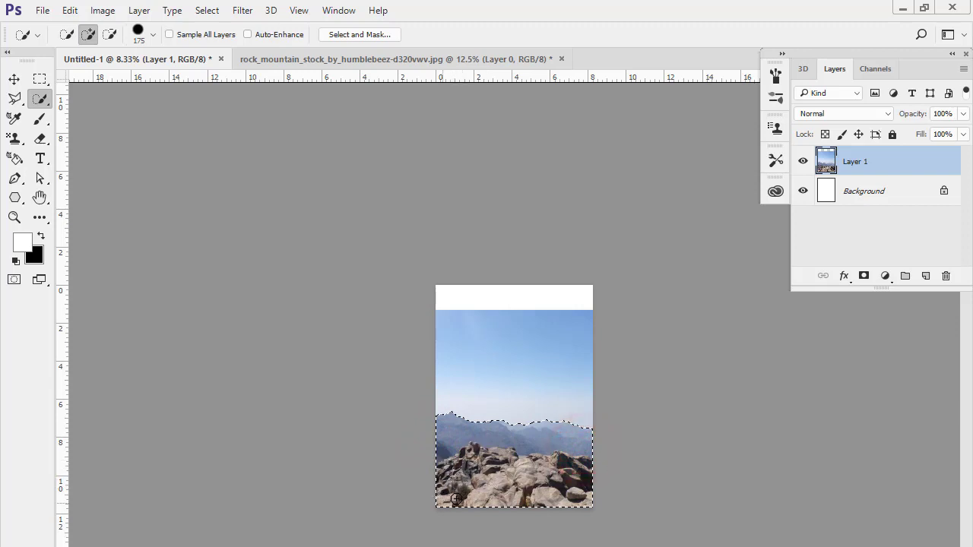
{"action": "left_click", "coordinate": [864, 275]}
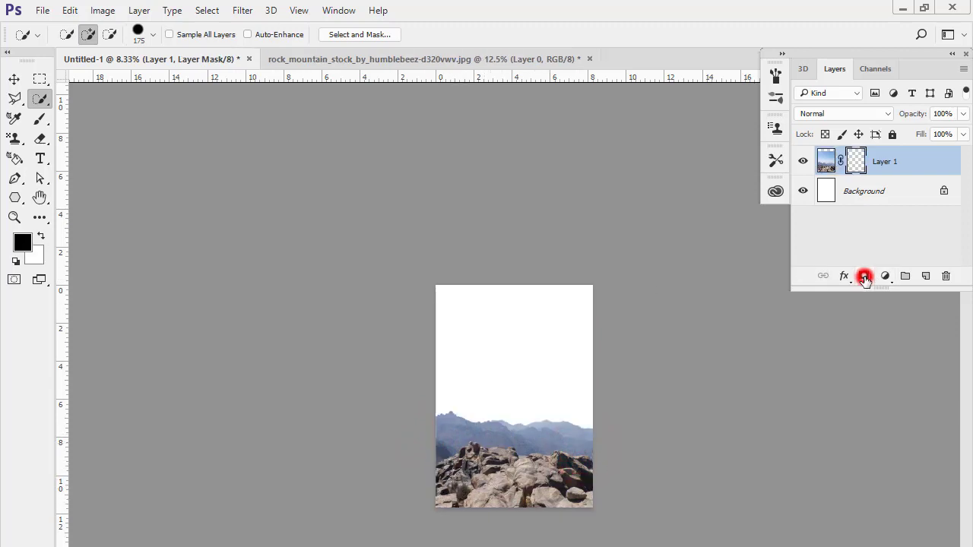
{"action": "key", "text": "ctrl+plus"}
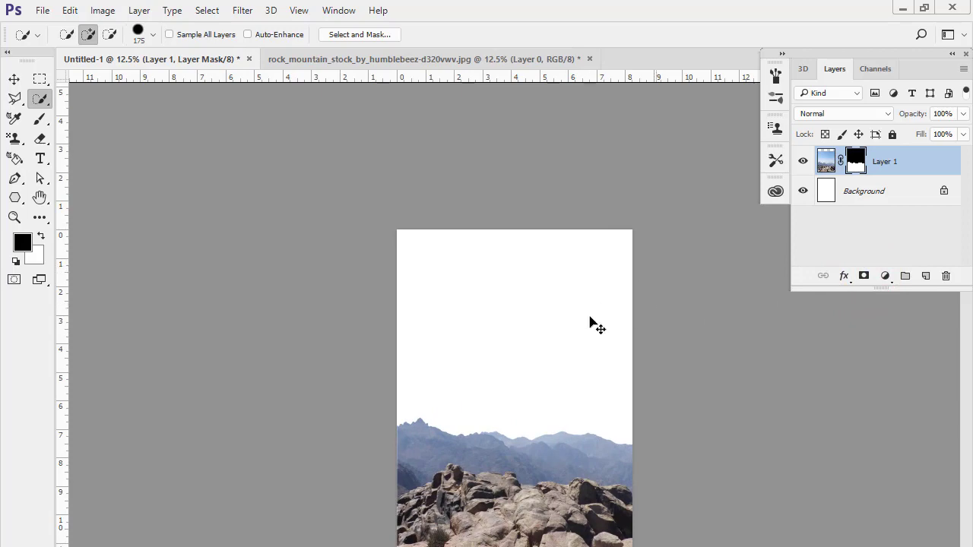
{"action": "key", "text": "ctrl+minus"}
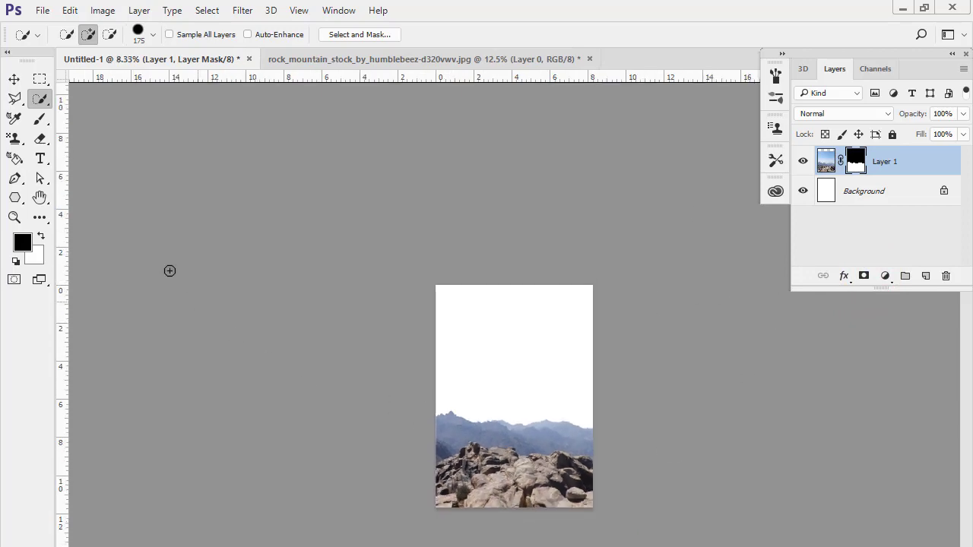
{"action": "left_click", "coordinate": [40, 10]}
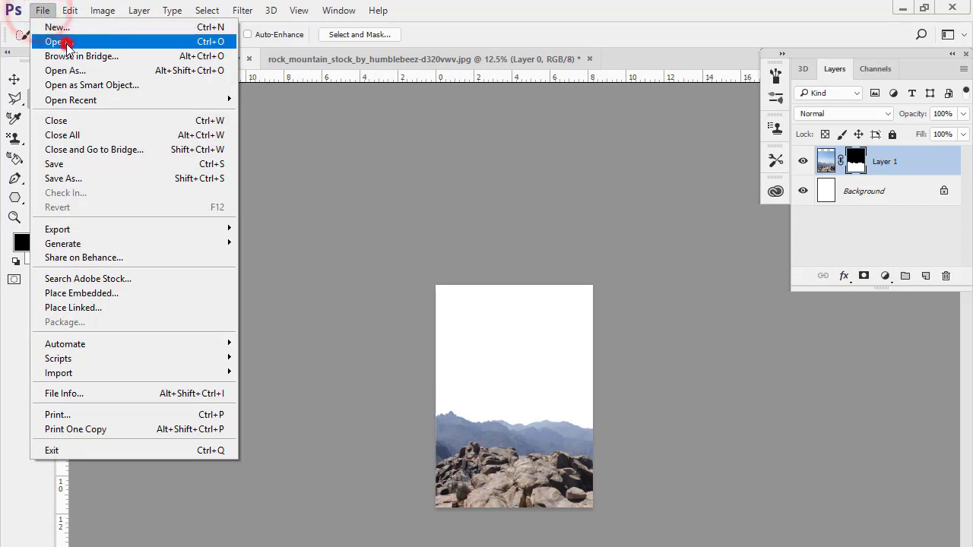
Open the stormy_clouds photo in its own tab
{"action": "left_click", "coordinate": [47, 39]}
{"action": "left_click", "coordinate": [402, 323]}
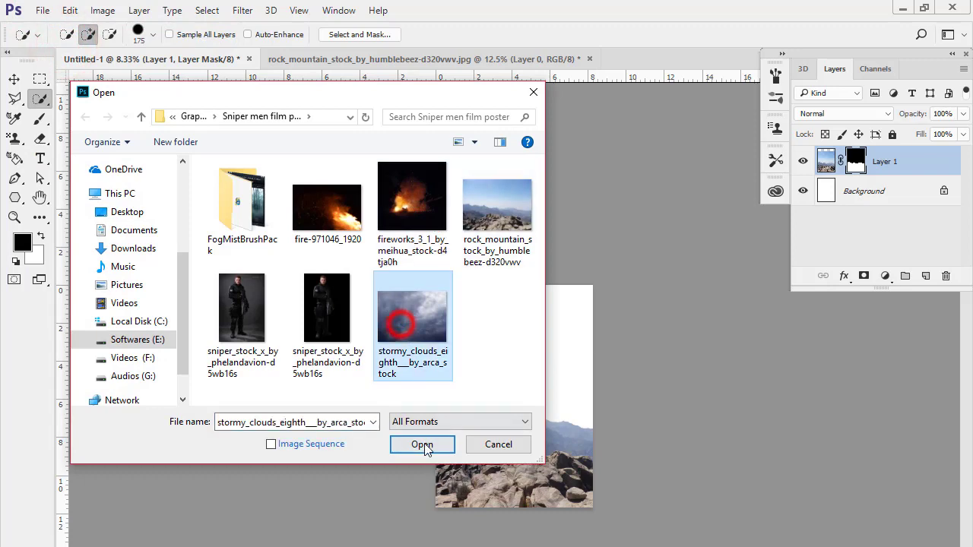
{"action": "left_click", "coordinate": [422, 444]}
{"action": "scroll", "coordinate": [510, 380], "scroll_direction": "down", "scroll_amount": 1}
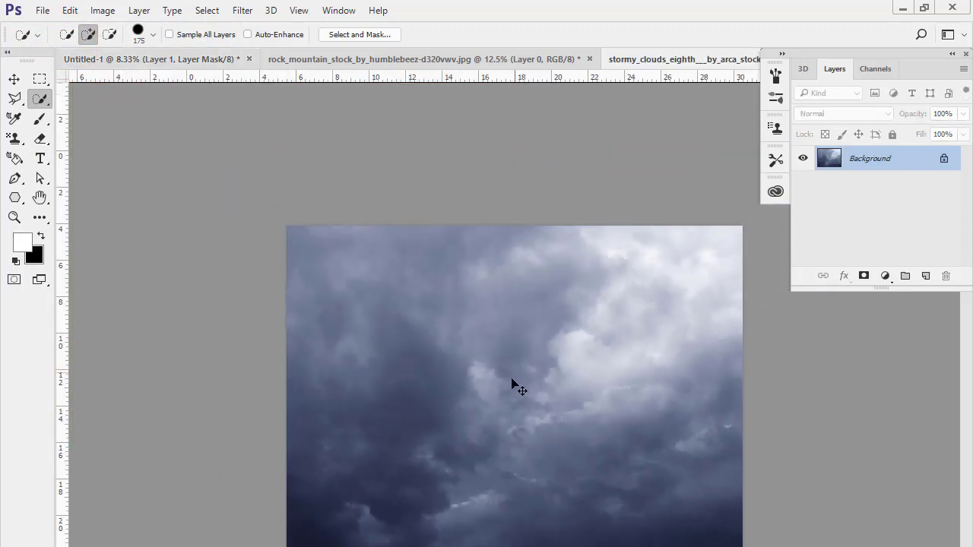
{"action": "scroll", "coordinate": [514, 386], "scroll_direction": "down", "scroll_amount": 1}
Convert the clouds Background to Layer 0 and drag it onto the poster's upper half
{"action": "left_click", "coordinate": [38, 78]}
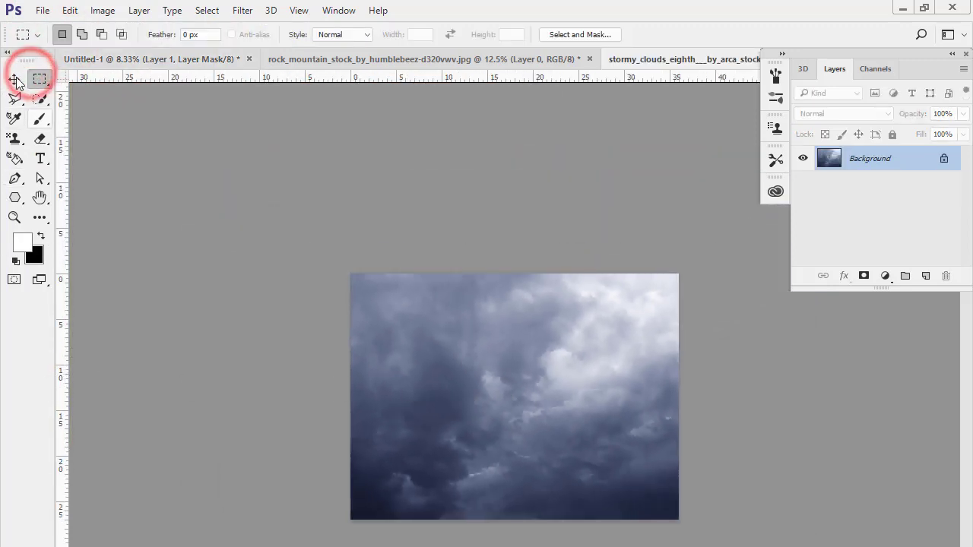
{"action": "left_click", "coordinate": [13, 78]}
{"action": "double_click", "coordinate": [902, 161]}
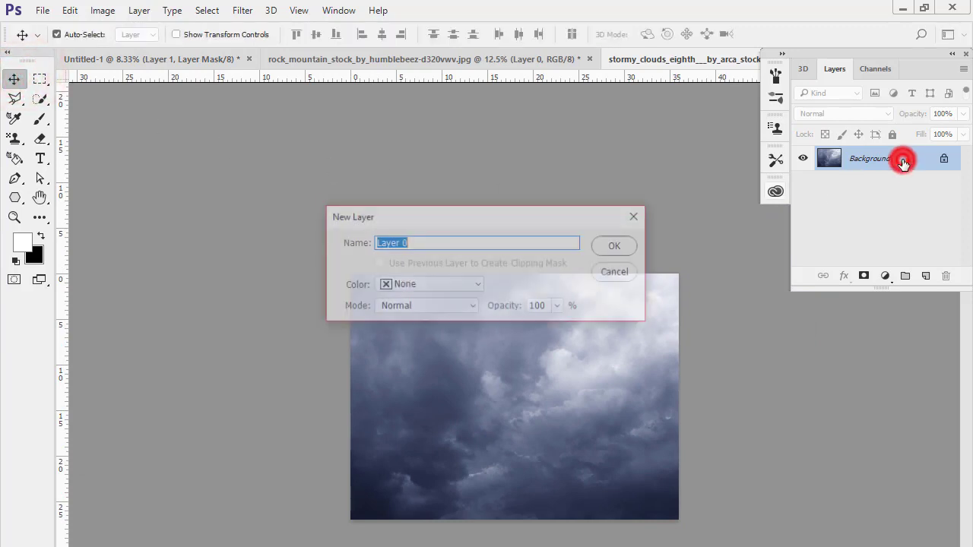
{"action": "left_click", "coordinate": [615, 245]}
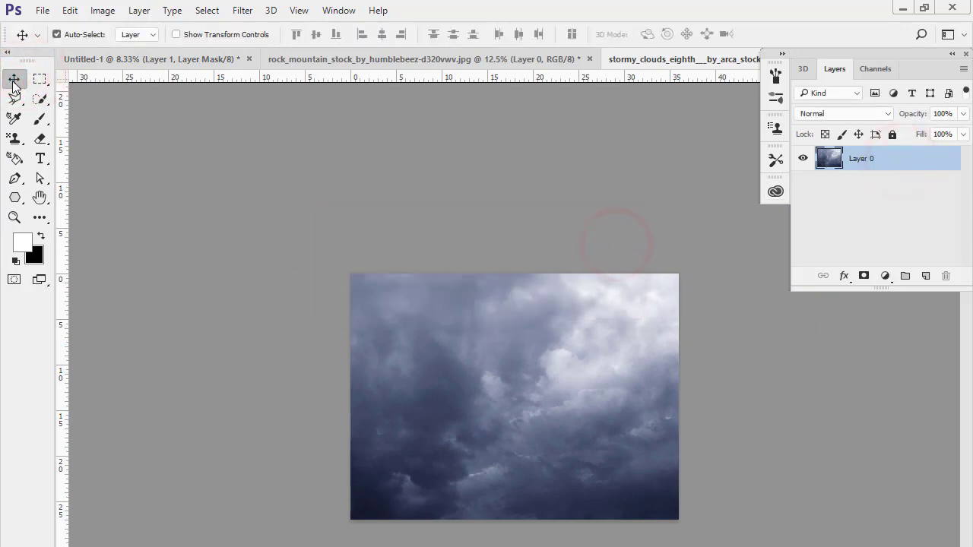
{"action": "left_click", "coordinate": [38, 78]}
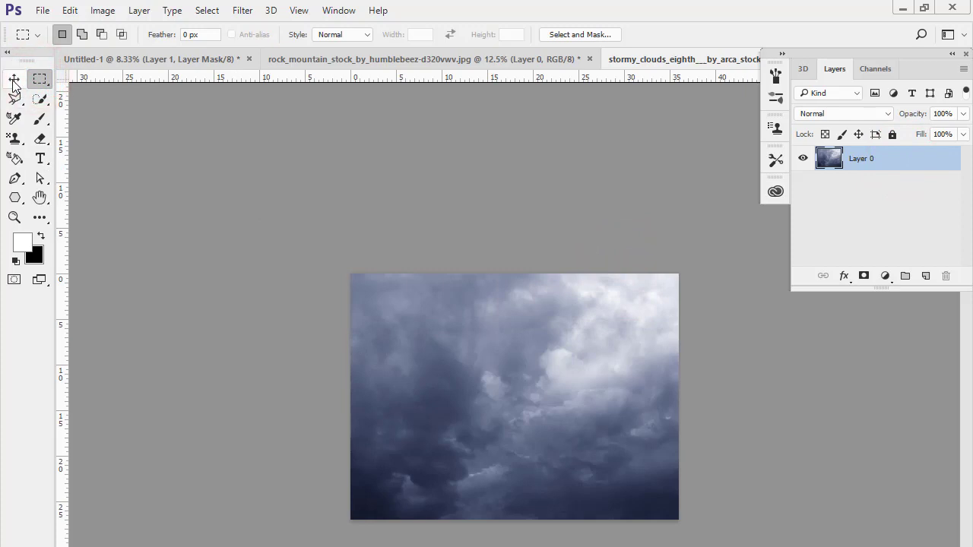
{"action": "left_click", "coordinate": [14, 79]}
{"action": "mouse_move", "coordinate": [448, 370]}
{"action": "left_mouse_down"}
{"action": "mouse_move", "coordinate": [182, 66]}
{"action": "mouse_move", "coordinate": [320, 154]}
{"action": "left_mouse_up"}
{"action": "mouse_move", "coordinate": [512, 360]}
{"action": "left_mouse_down"}
{"action": "mouse_move", "coordinate": [522, 386]}
{"action": "mouse_move", "coordinate": [485, 365]}
{"action": "mouse_move", "coordinate": [487, 357]}
{"action": "left_mouse_up"}
Flip the clouds layer both horizontally and vertically in Free Transform
{"action": "right_click", "coordinate": [502, 348]}
{"action": "left_click", "coordinate": [505, 334]}
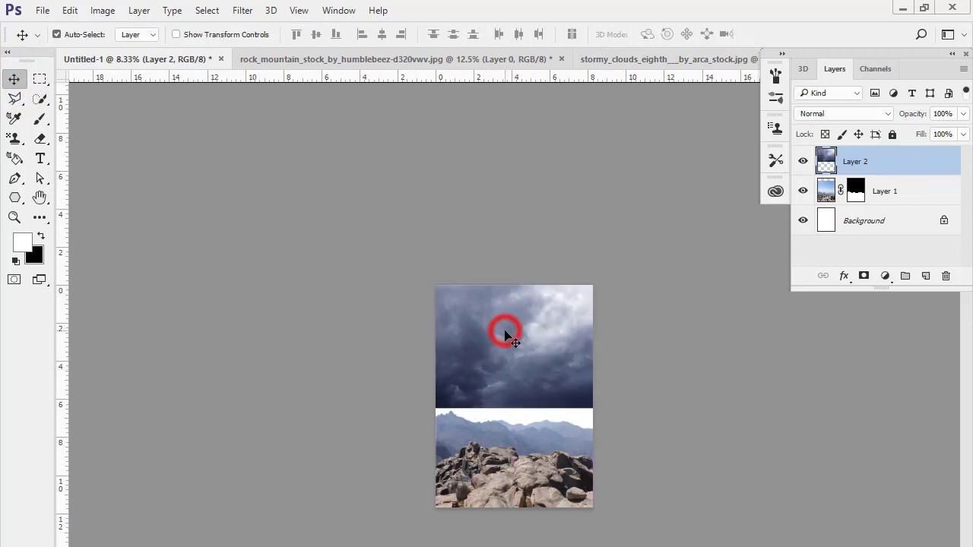
{"action": "key", "text": "ctrl+t"}
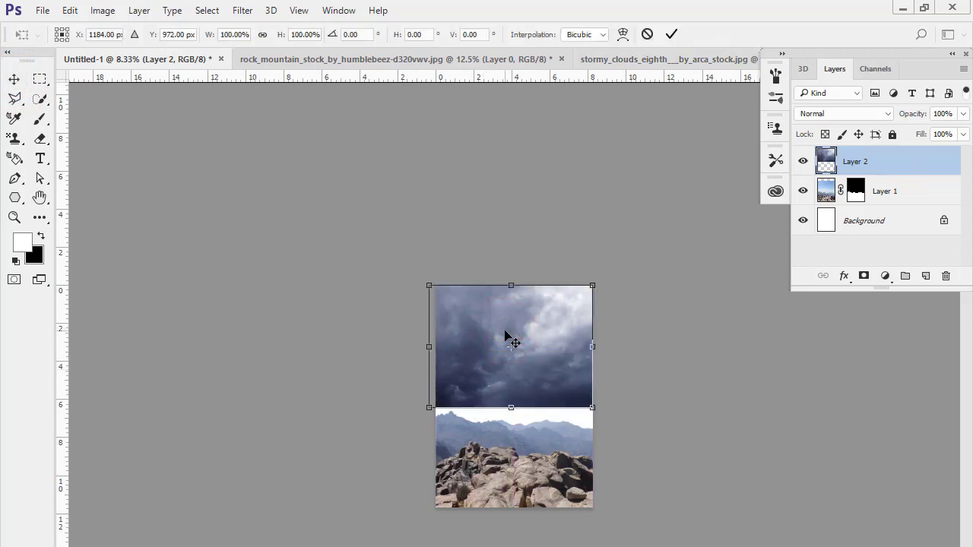
{"action": "right_click", "coordinate": [505, 331]}
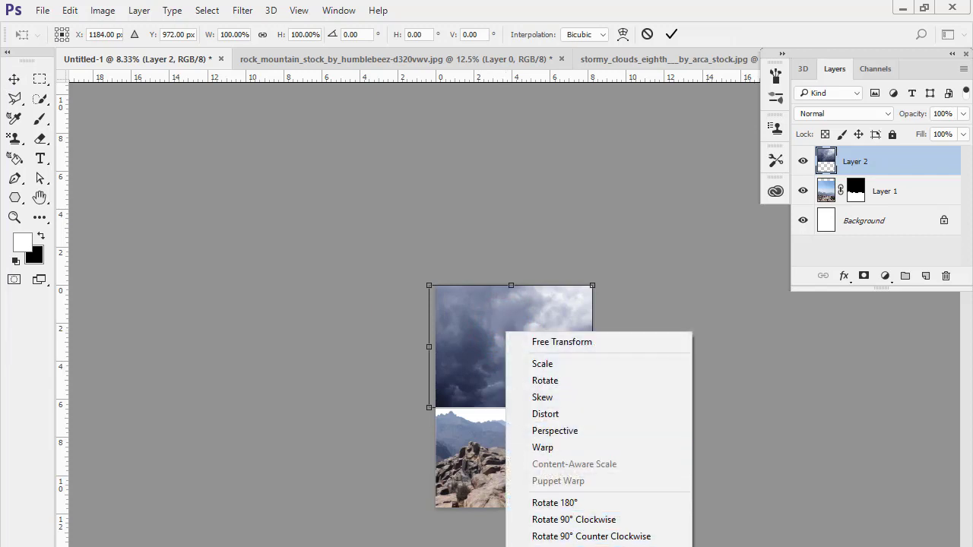
{"action": "right_click", "coordinate": [472, 288]}
{"action": "left_click", "coordinate": [532, 520]}
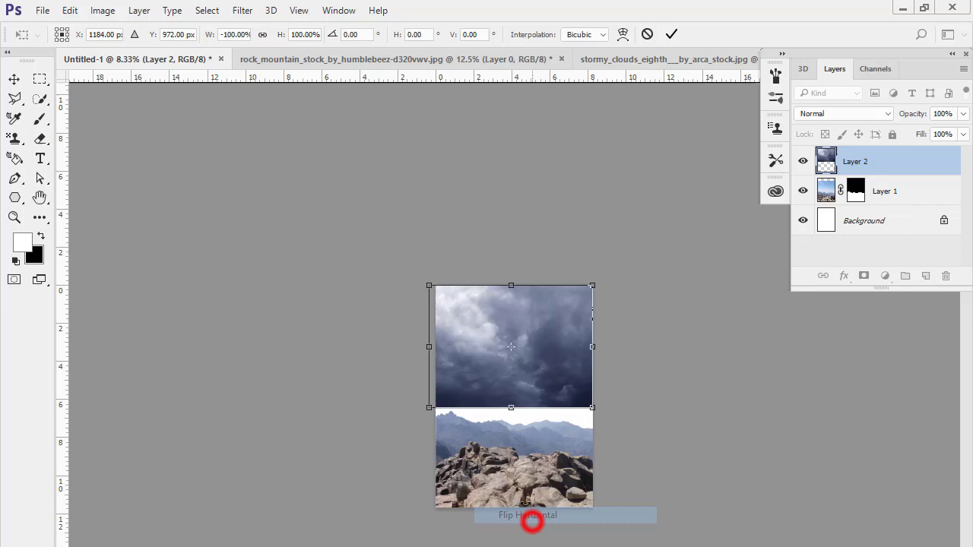
{"action": "right_click", "coordinate": [475, 305]}
{"action": "right_click", "coordinate": [468, 295]}
{"action": "right_click", "coordinate": [466, 286]}
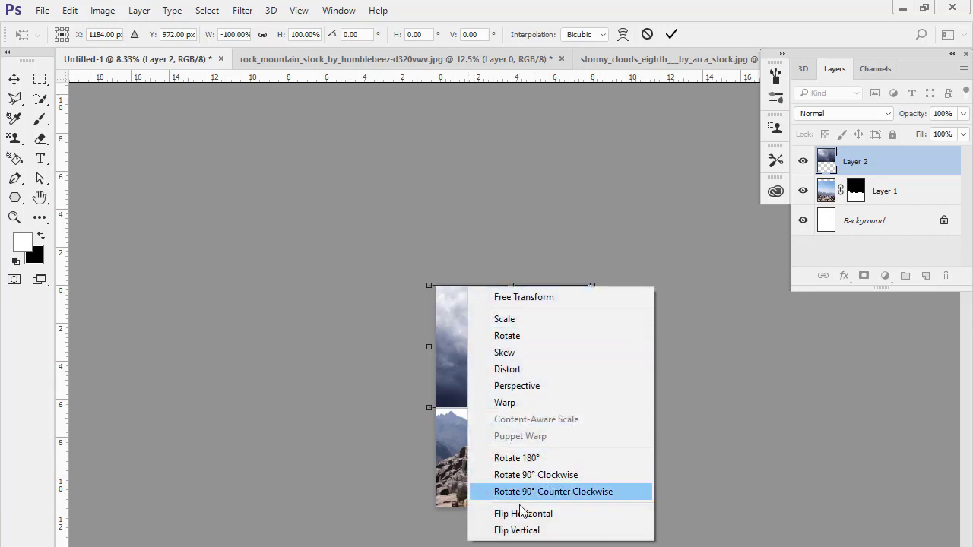
{"action": "left_click", "coordinate": [523, 530]}
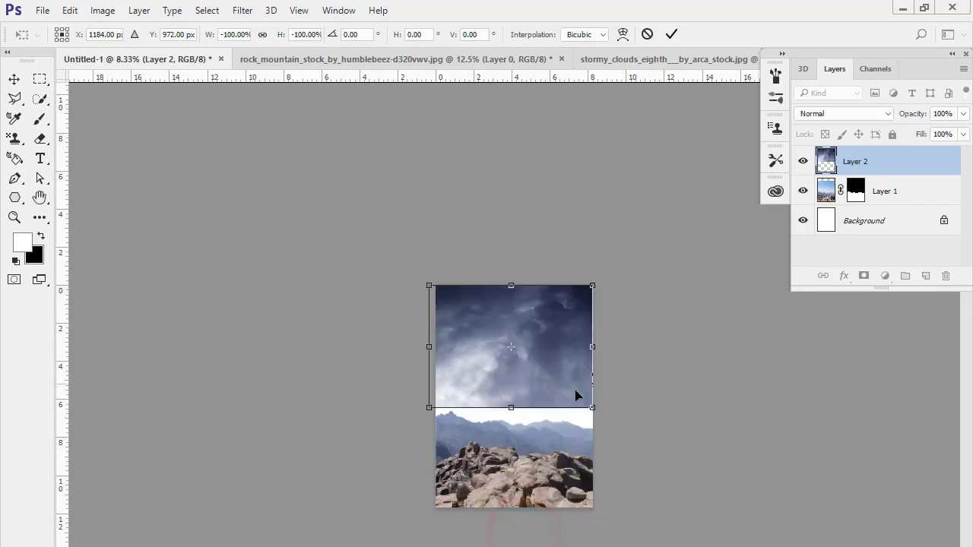
Tilt the clouds about 10° and enlarge them to about 136%
{"action": "left_click_drag", "start_coordinate": [298, 298], "coordinate": [300, 258]}
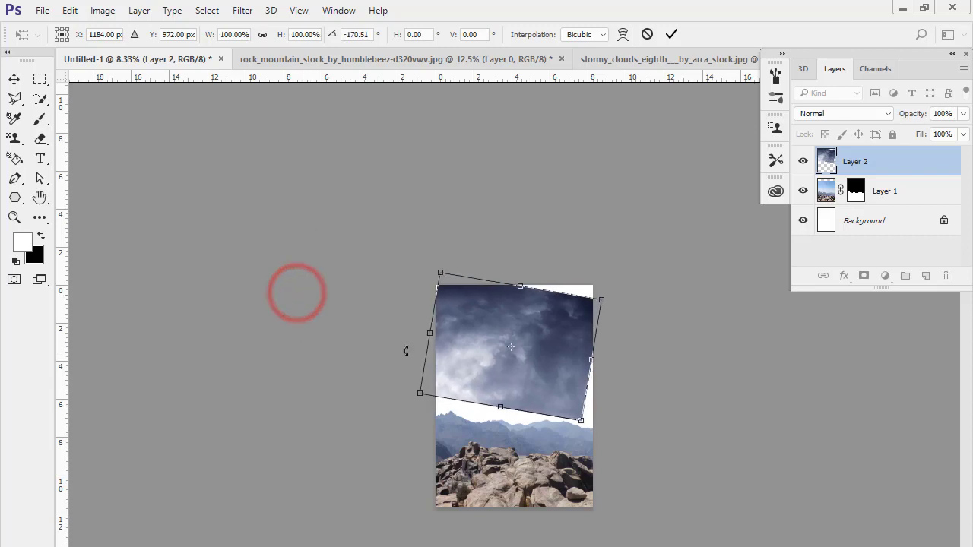
{"action": "left_click_drag", "start_coordinate": [417, 396], "coordinate": [369, 456]}
{"action": "left_click_drag", "start_coordinate": [551, 417], "coordinate": [602, 412]}
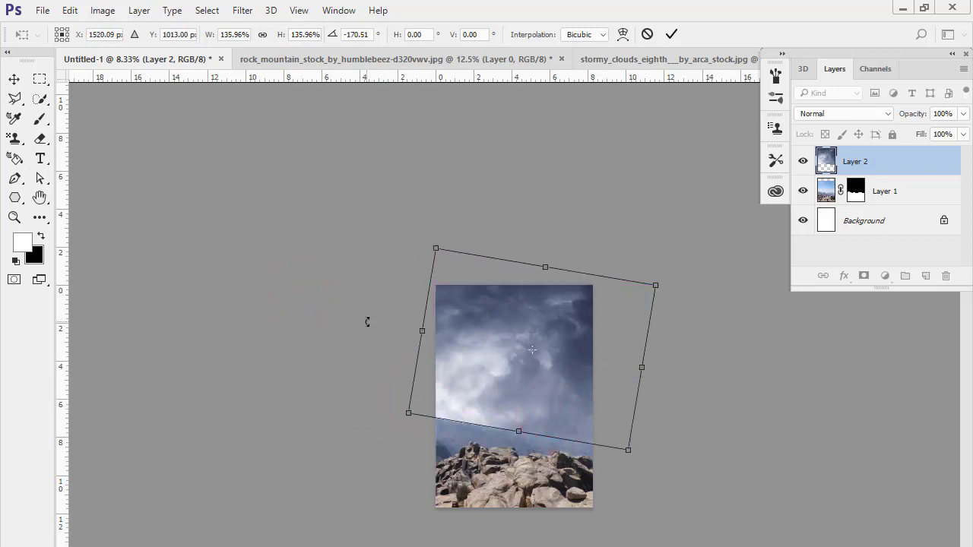
{"action": "key", "text": "Return"}
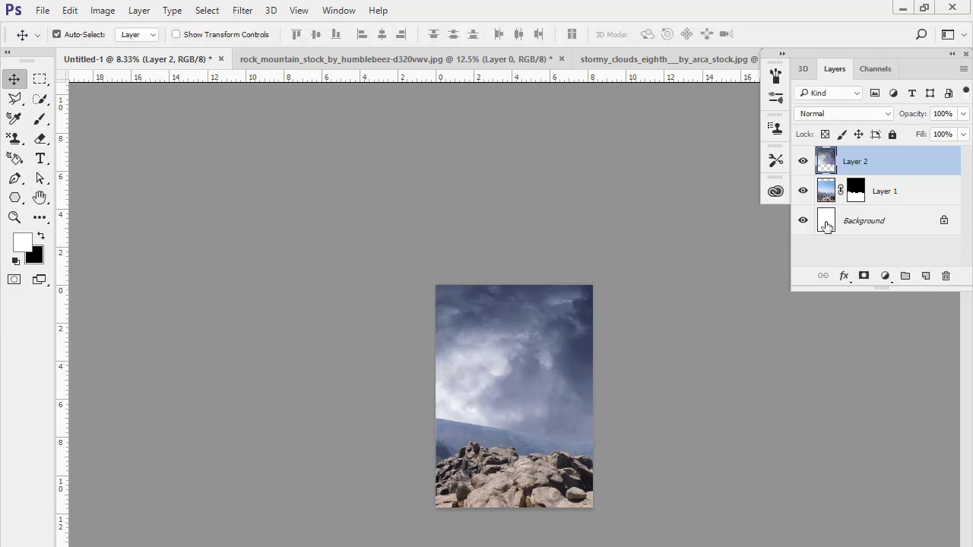
Move the clouds layer beneath the mountains and enlarge it to about 110%
{"action": "left_click_drag", "start_coordinate": [848, 174], "coordinate": [850, 158]}
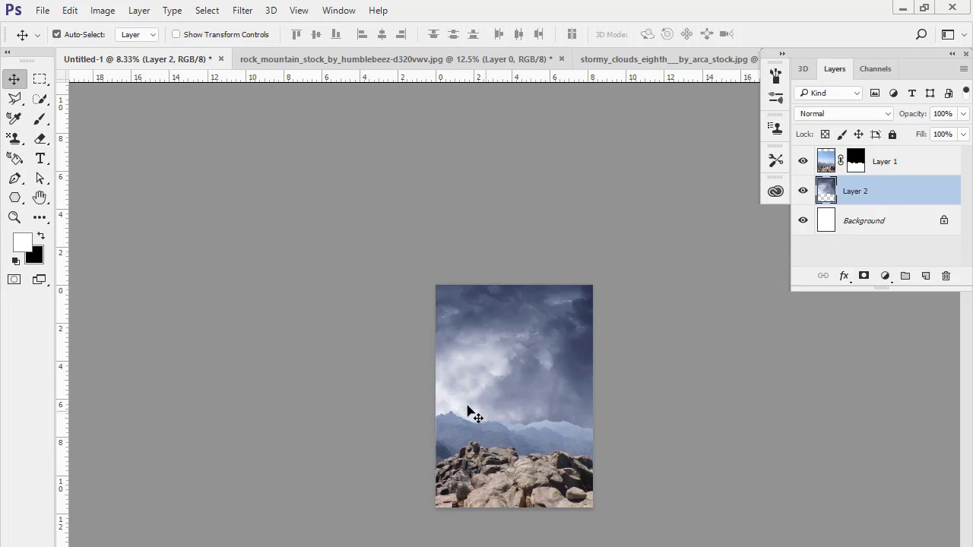
{"action": "left_click_drag", "start_coordinate": [462, 381], "coordinate": [466, 380]}
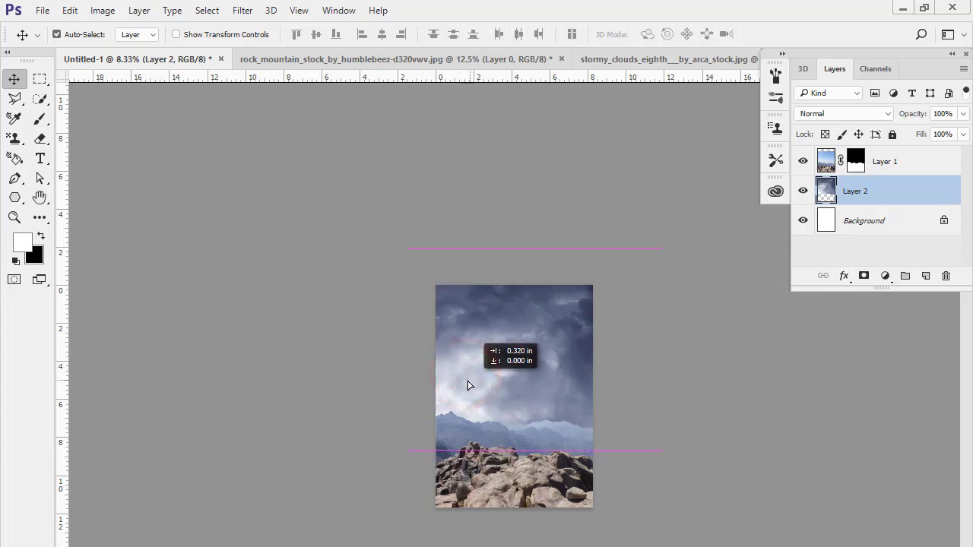
{"action": "key", "text": "ctrl+t"}
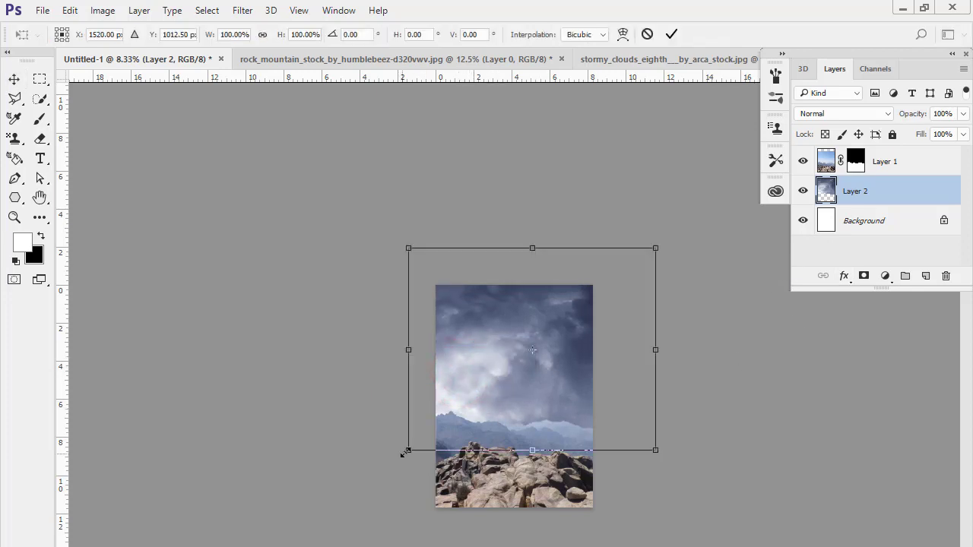
{"action": "left_click_drag", "start_coordinate": [408, 452], "coordinate": [382, 470]}
{"action": "left_click_drag", "start_coordinate": [496, 390], "coordinate": [526, 372]}
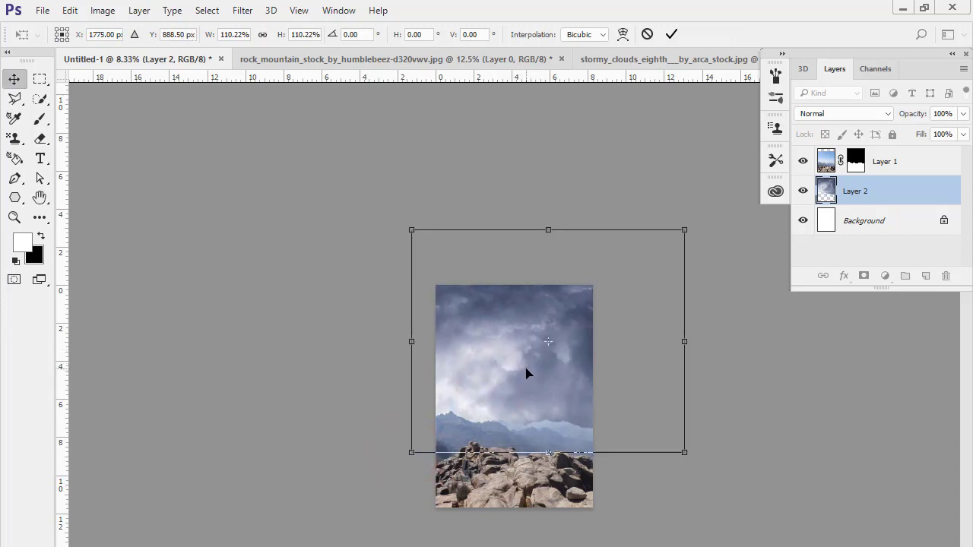
{"action": "key", "text": "Return"}
{"action": "key", "text": "ctrl+plus"}
{"action": "key", "text": "ctrl+plus"}
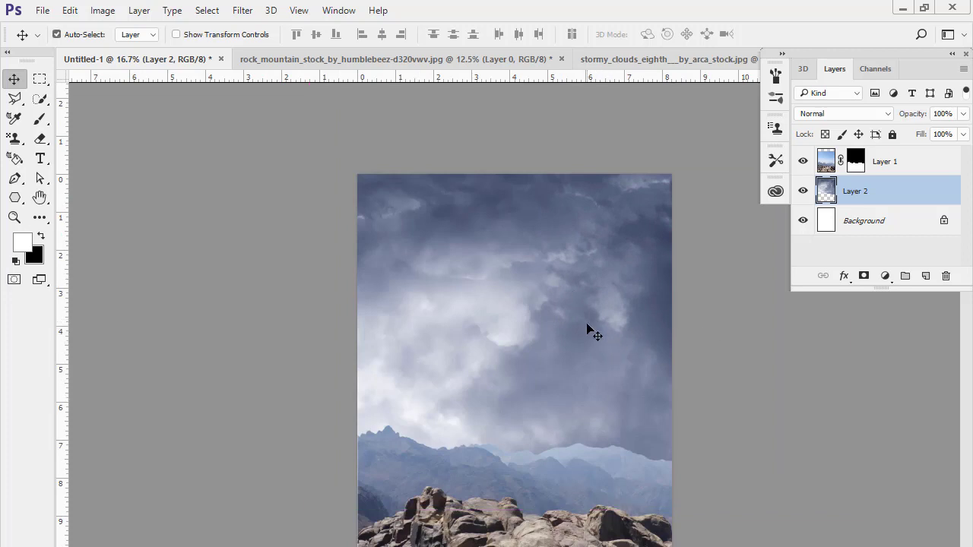
{"action": "key", "text": "ctrl+minus"}
{"action": "key", "text": "ctrl+minus"}
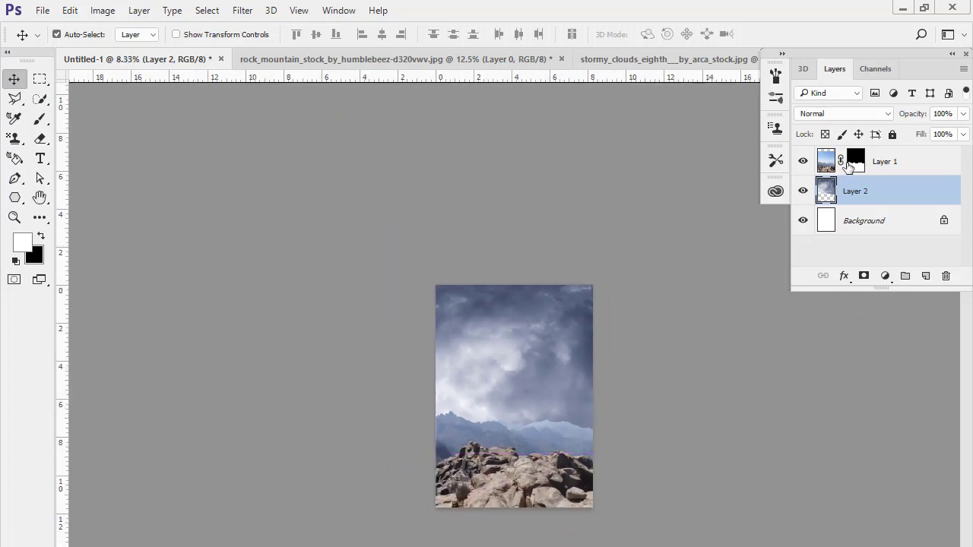
Add a trial Vibrance adjustment above the clouds, then delete it and its mask
{"action": "left_click", "coordinate": [826, 162]}
{"action": "left_click", "coordinate": [825, 191]}
{"action": "left_click", "coordinate": [884, 276]}
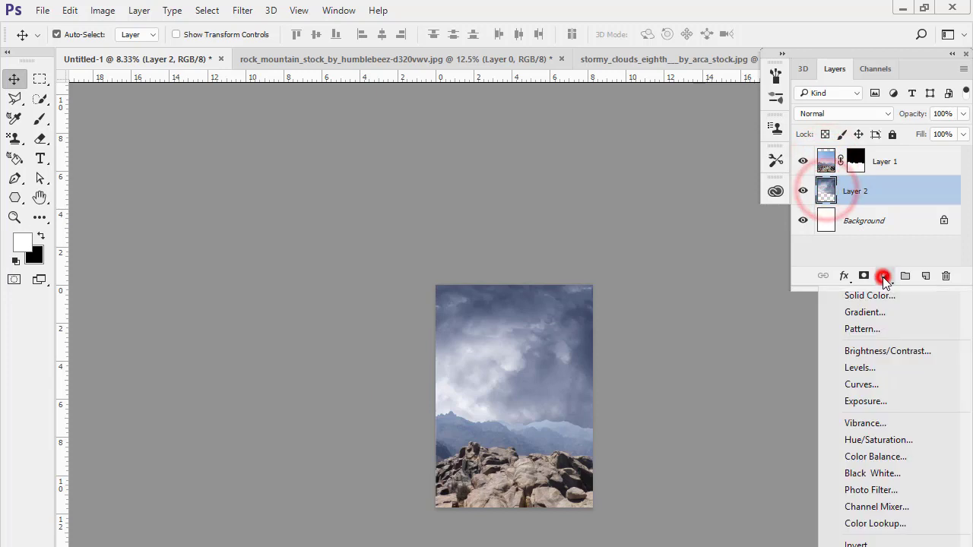
{"action": "left_click", "coordinate": [849, 424]}
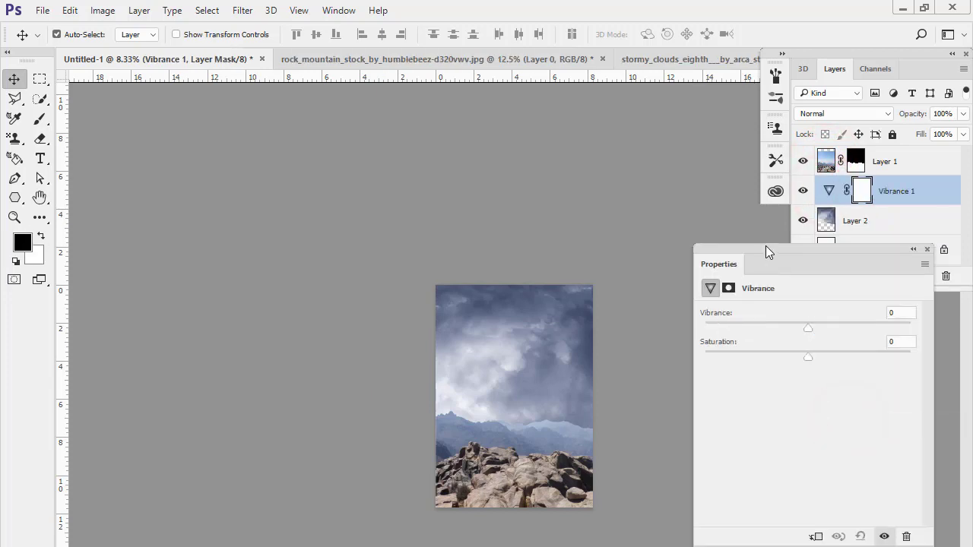
{"action": "left_click_drag", "start_coordinate": [764, 245], "coordinate": [679, 145]}
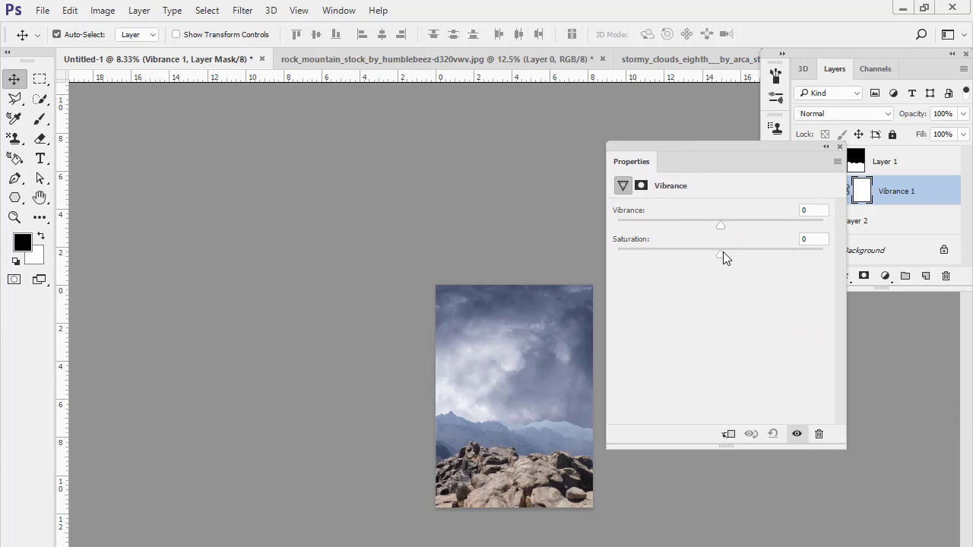
{"action": "left_click", "coordinate": [840, 147]}
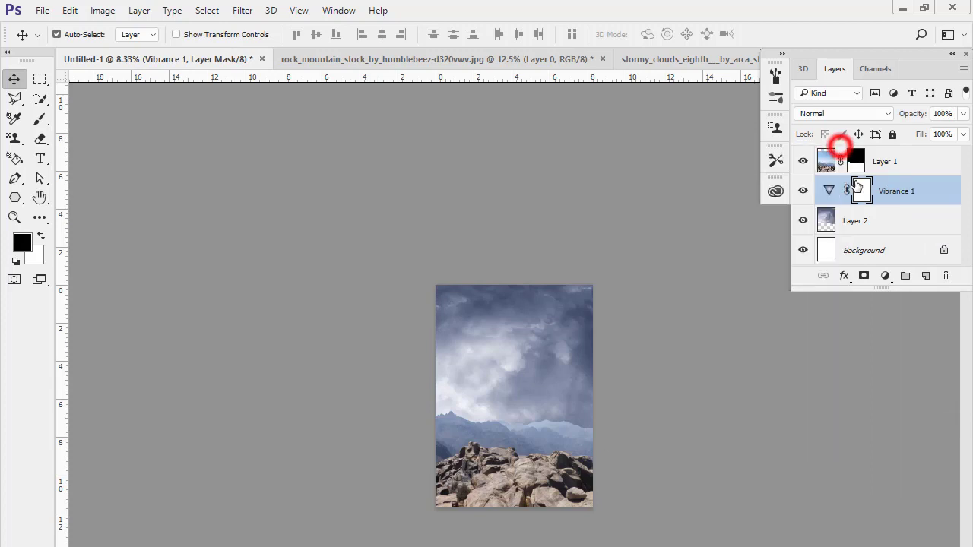
{"action": "left_click", "coordinate": [863, 191]}
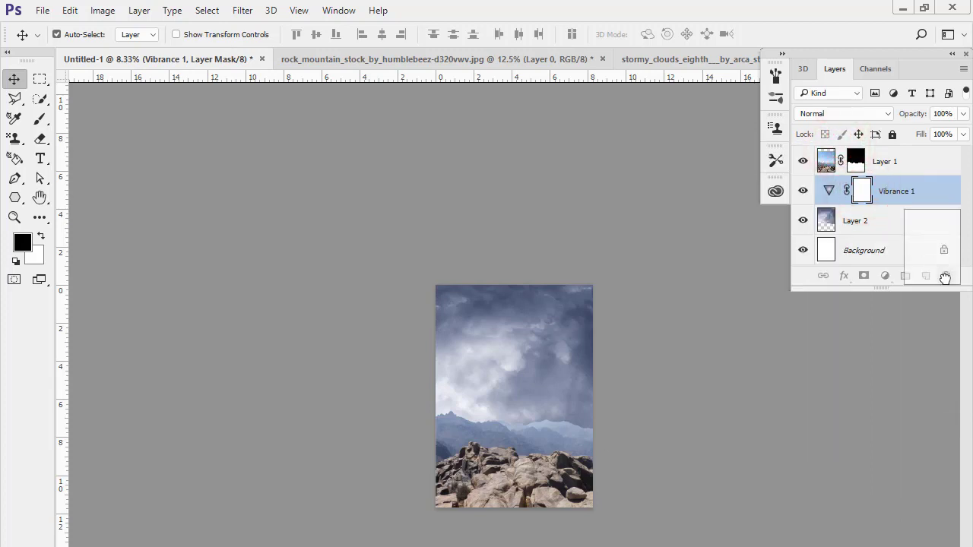
{"action": "left_click_drag", "start_coordinate": [945, 278], "coordinate": [946, 276]}
{"action": "left_click", "coordinate": [456, 285]}
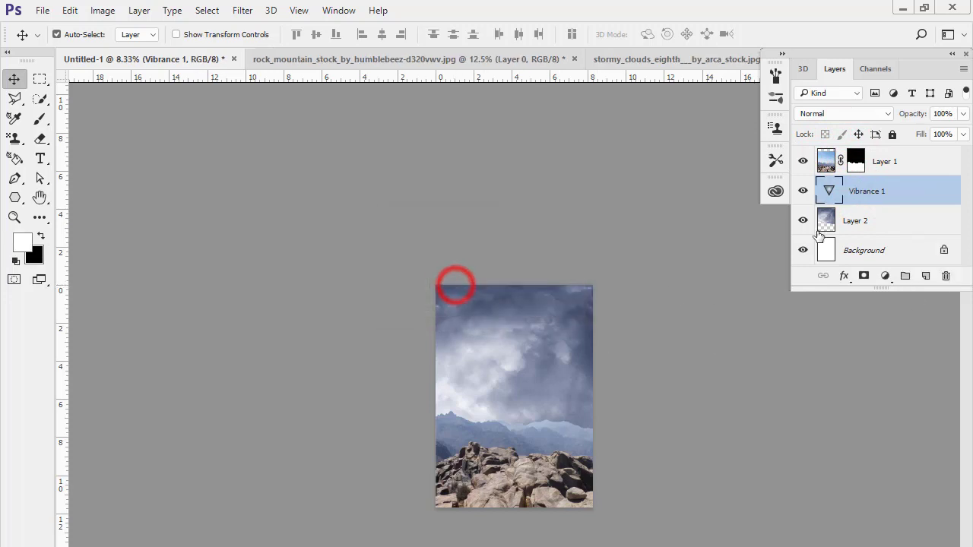
{"action": "left_click_drag", "start_coordinate": [862, 186], "coordinate": [946, 276]}
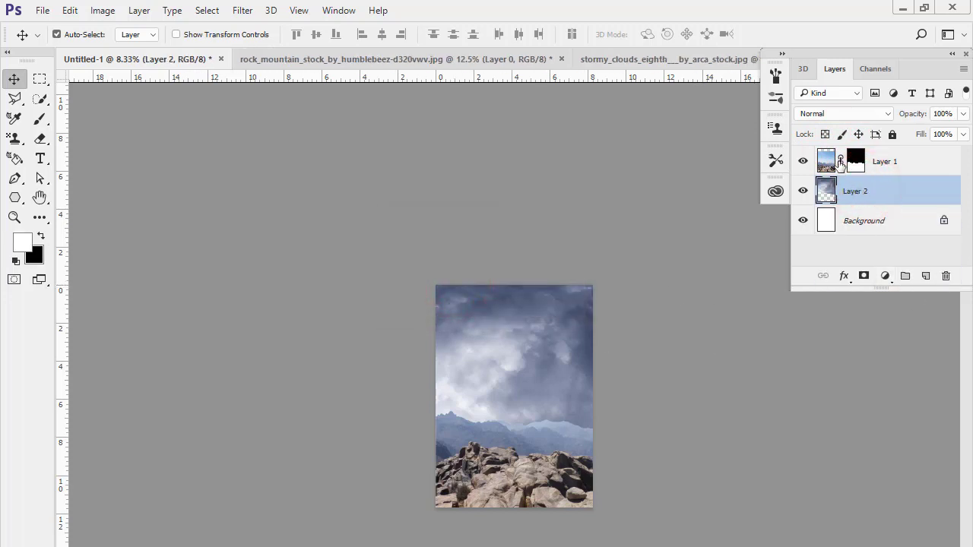
Add a Curves 1 adjustment above Layer 2 that brightens the clouds
{"action": "left_click", "coordinate": [827, 162]}
{"action": "left_click", "coordinate": [822, 190]}
{"action": "left_click", "coordinate": [884, 275]}
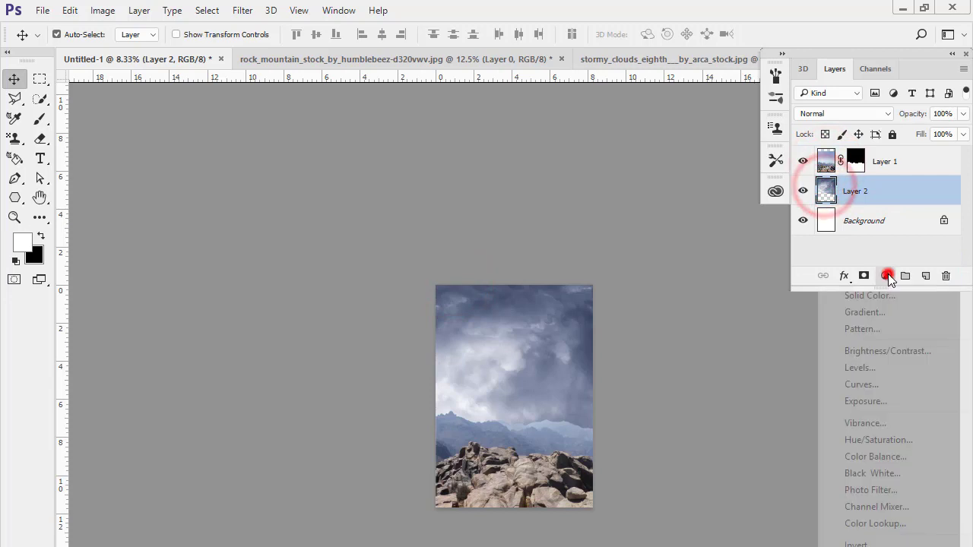
{"action": "left_click", "coordinate": [856, 385]}
{"action": "mouse_move", "coordinate": [684, 151]}
{"action": "left_mouse_down"}
{"action": "mouse_move", "coordinate": [164, 138]}
{"action": "mouse_move", "coordinate": [169, 122]}
{"action": "left_mouse_up"}
{"action": "left_click_drag", "start_coordinate": [218, 306], "coordinate": [206, 297]}
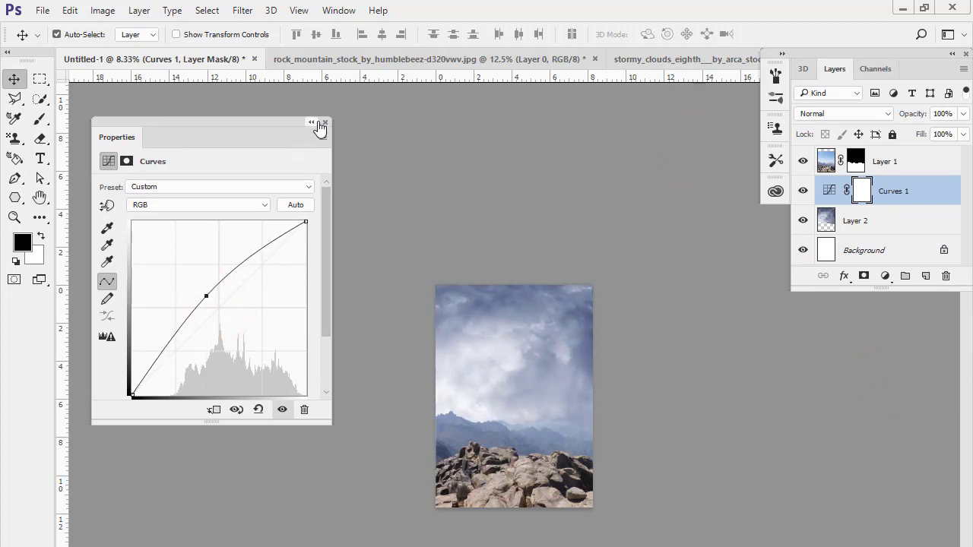
{"action": "left_click", "coordinate": [826, 220]}
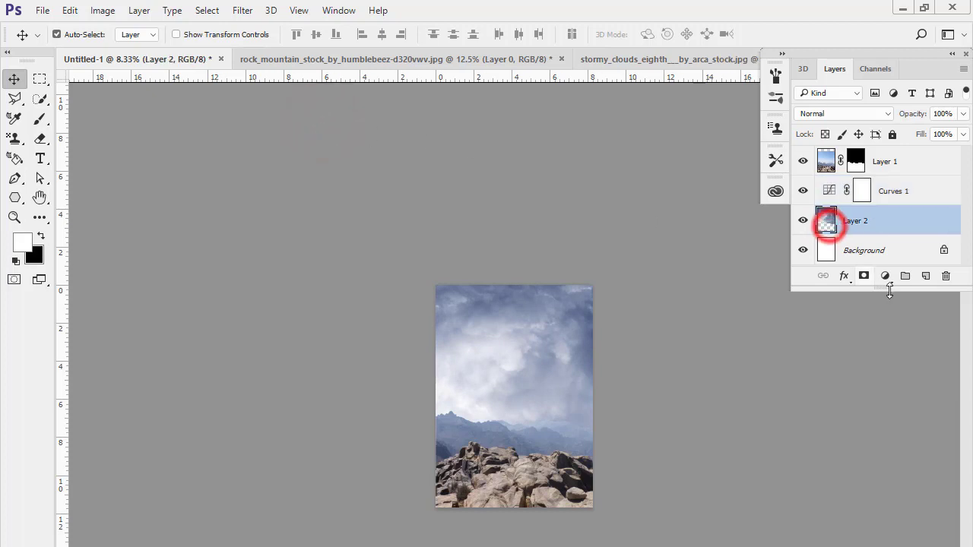
Add a trial Curves 2 clipped to Layer 2, delete it, and reselect Layer 1
{"action": "left_click", "coordinate": [886, 275]}
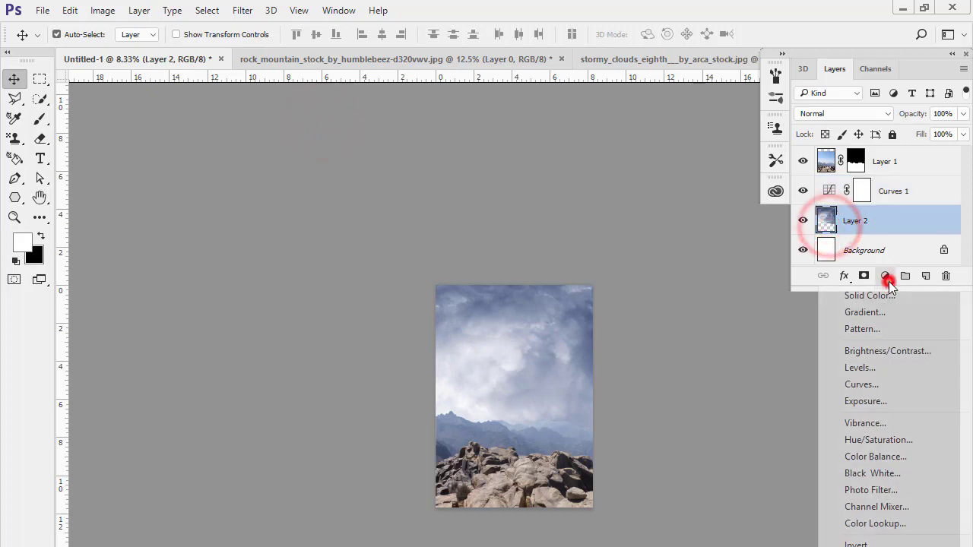
{"action": "left_click", "coordinate": [858, 384]}
{"action": "left_click_drag", "start_coordinate": [218, 307], "coordinate": [220, 308]}
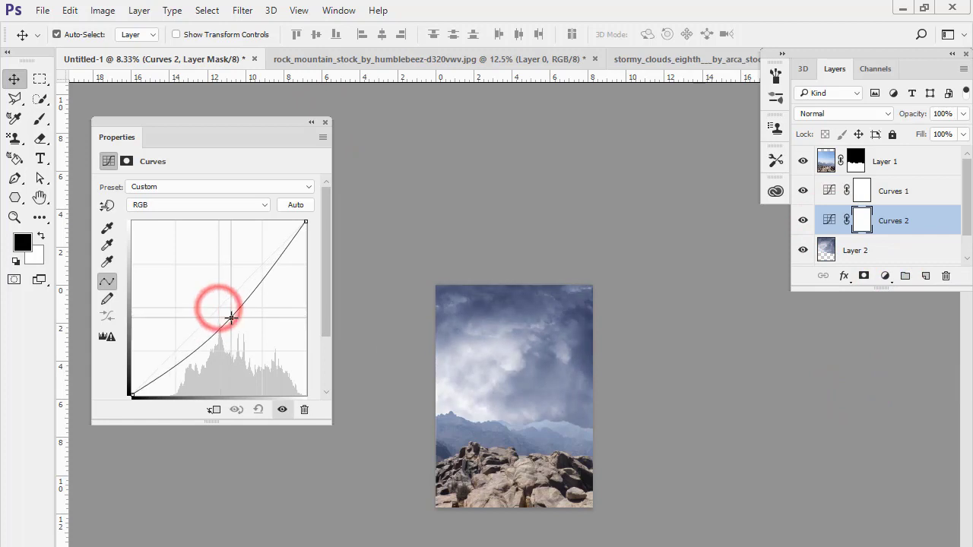
{"action": "left_click", "coordinate": [217, 409]}
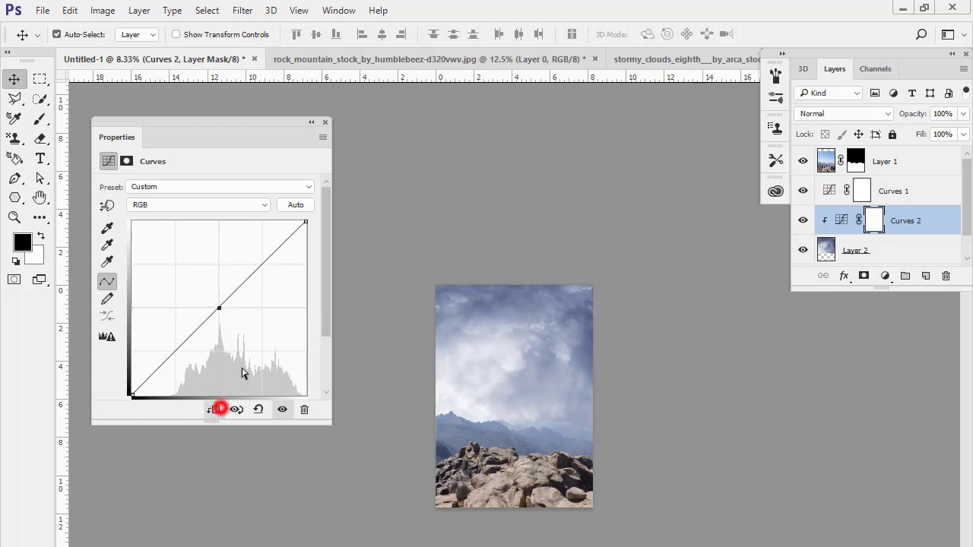
{"action": "left_click", "coordinate": [325, 122]}
{"action": "left_click_drag", "start_coordinate": [874, 220], "coordinate": [947, 277]}
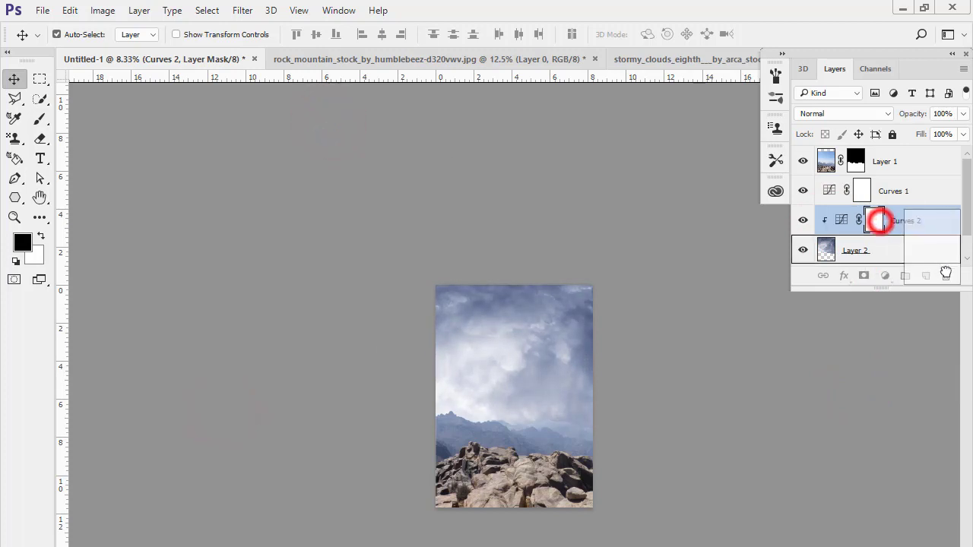
{"action": "left_click", "coordinate": [460, 282]}
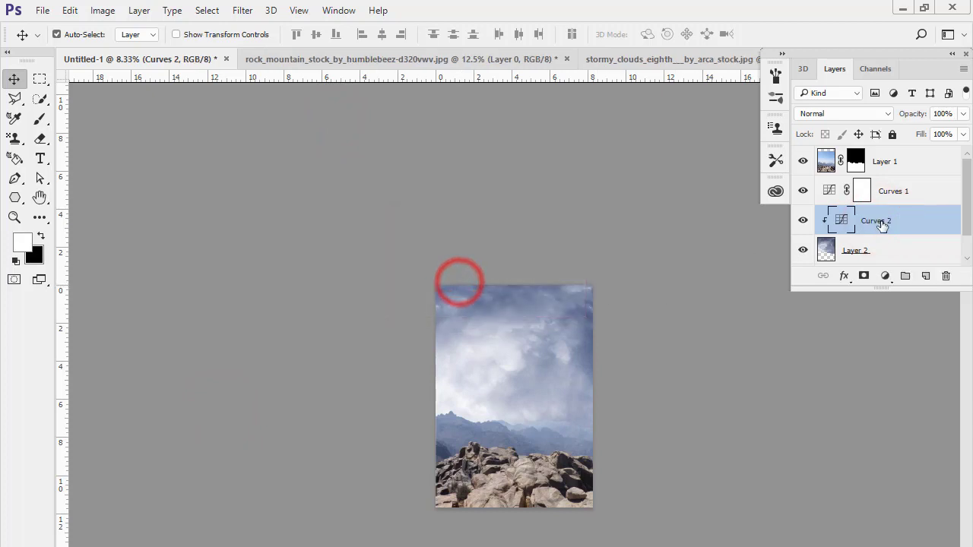
{"action": "left_click", "coordinate": [880, 220]}
{"action": "left_click_drag", "start_coordinate": [948, 275], "coordinate": [949, 275]}
{"action": "left_click", "coordinate": [826, 160]}
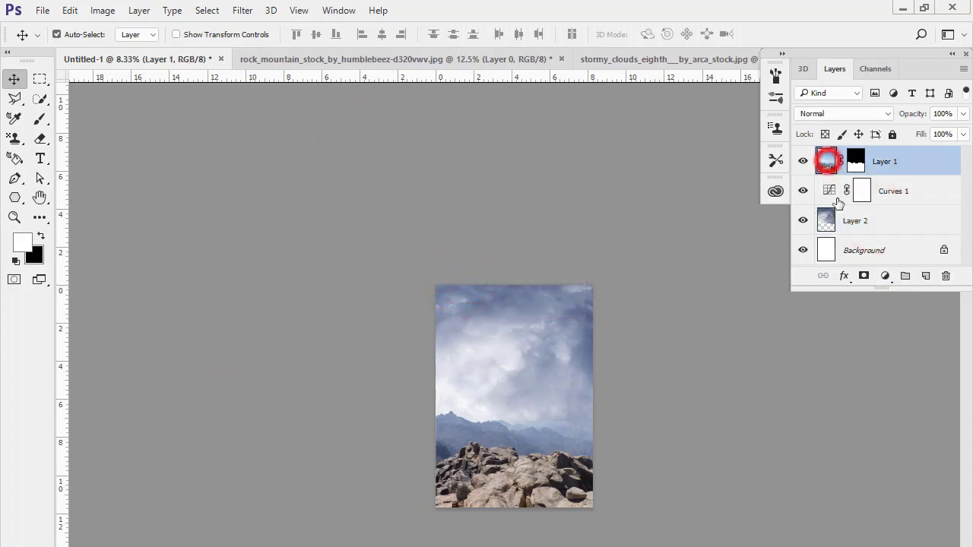
{"action": "left_click", "coordinate": [883, 276]}
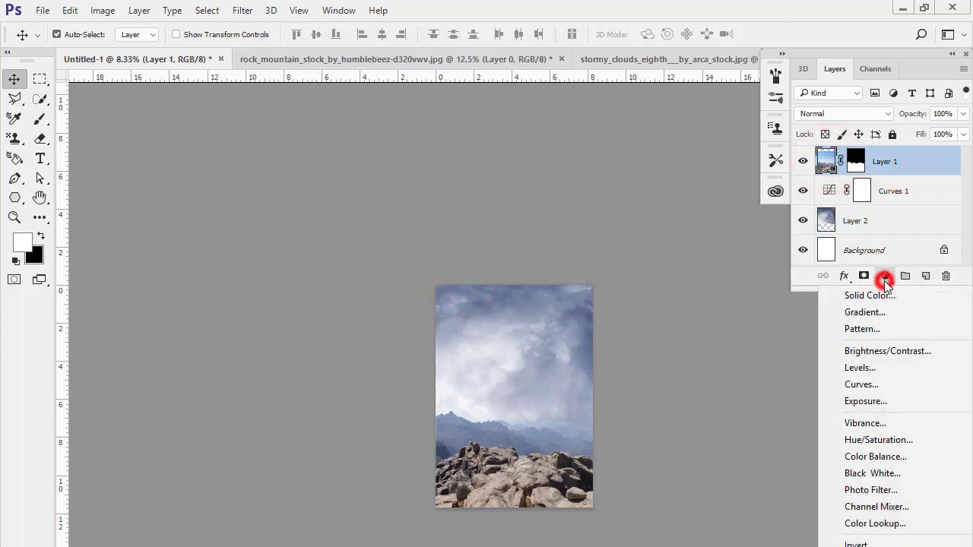
Add a Curves 2 adjustment clipped to Layer 1, pulling the curve down to darken the rocks
{"action": "left_click", "coordinate": [855, 385]}
{"action": "left_click_drag", "start_coordinate": [221, 306], "coordinate": [224, 331]}
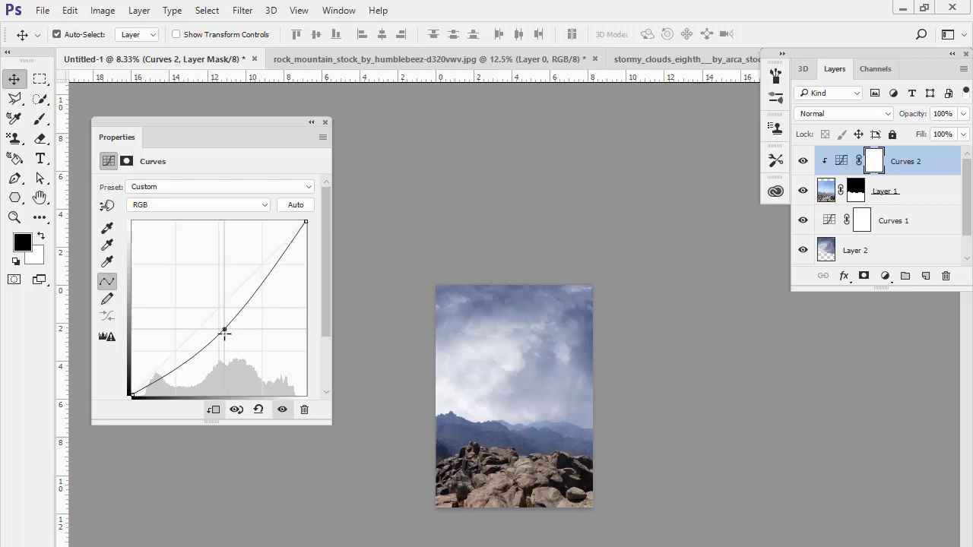
{"action": "left_click", "coordinate": [325, 123]}
Zoom and pan across the mountain ridge and rocks to inspect the darkened result
{"action": "key", "text": "ctrl+plus"}
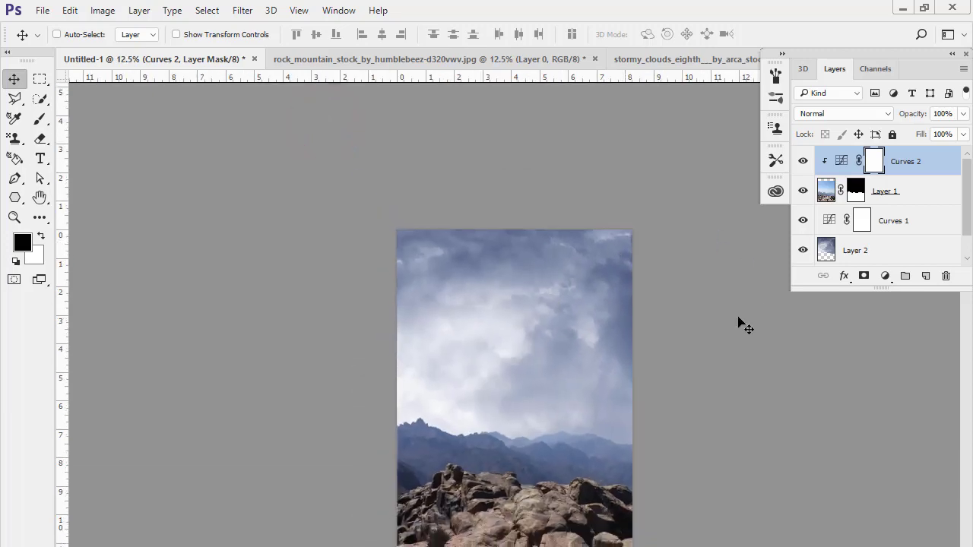
{"action": "key", "text": "ctrl+plus"}
{"action": "key", "text": "ctrl+plus"}
{"action": "key", "text": "ctrl+plus"}
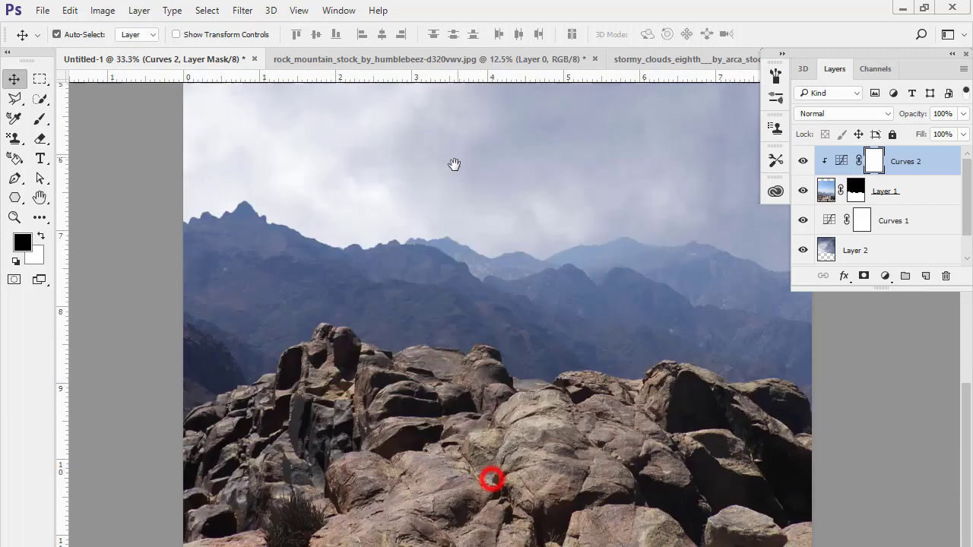
{"action": "left_click_drag", "start_coordinate": [491, 478], "coordinate": [428, 163]}
{"action": "mouse_move", "coordinate": [355, 243]}
{"action": "left_mouse_down"}
{"action": "mouse_move", "coordinate": [388, 262]}
{"action": "mouse_move", "coordinate": [365, 226]}
{"action": "left_mouse_up"}
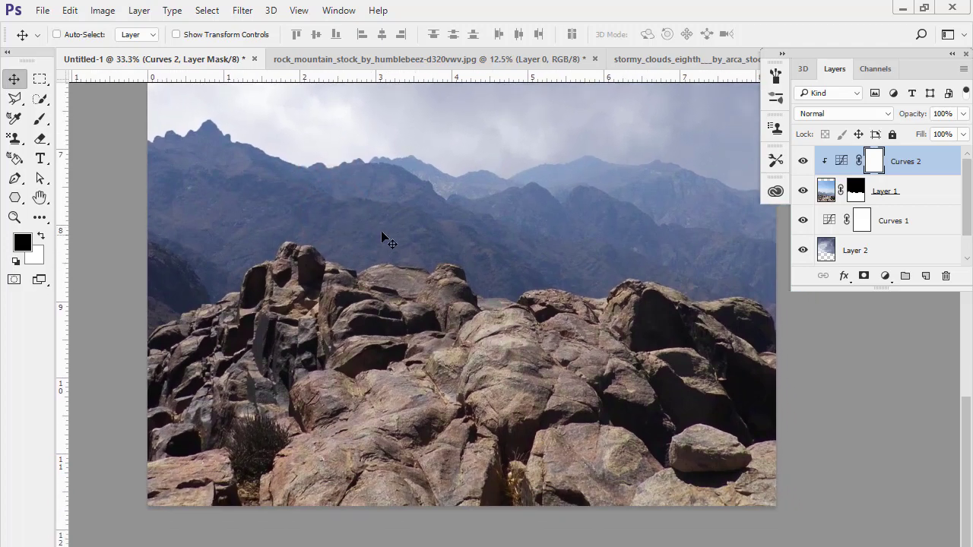
{"action": "key", "text": "ctrl+minus"}
{"action": "left_click_drag", "start_coordinate": [417, 254], "coordinate": [417, 256]}
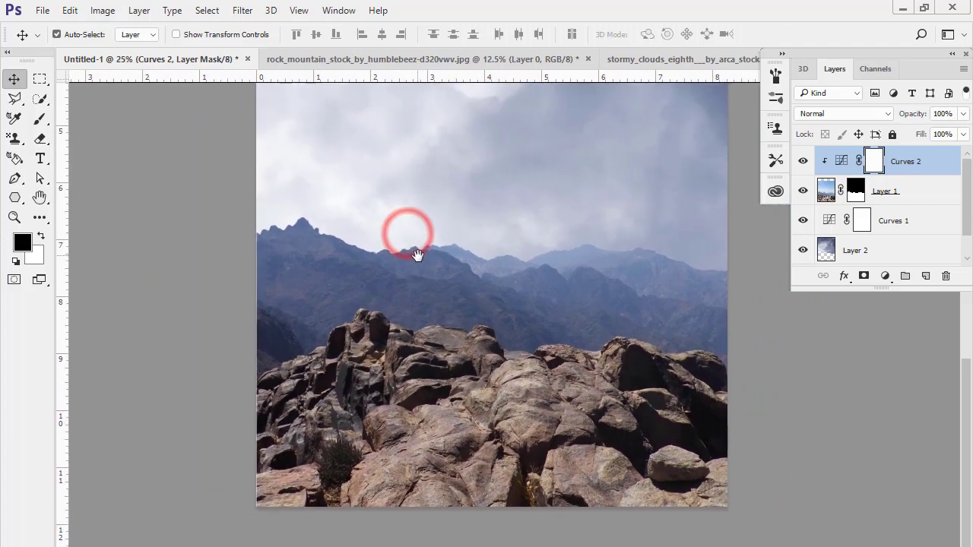
{"action": "key", "text": "ctrl+minus"}
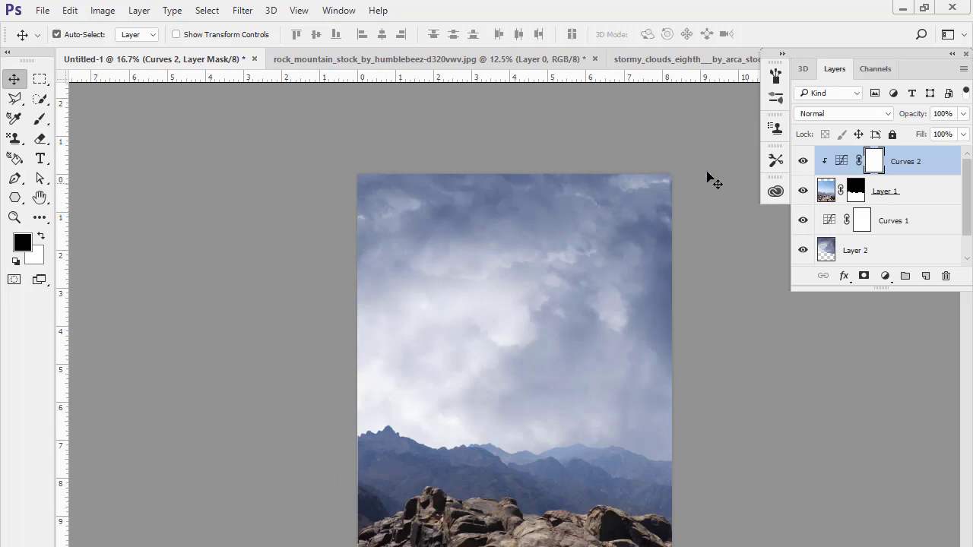
{"action": "left_click", "coordinate": [826, 191]}
Add a Vibrance adjustment clipped to the sky Layer 2 with Vibrance -66
{"action": "left_click", "coordinate": [825, 250]}
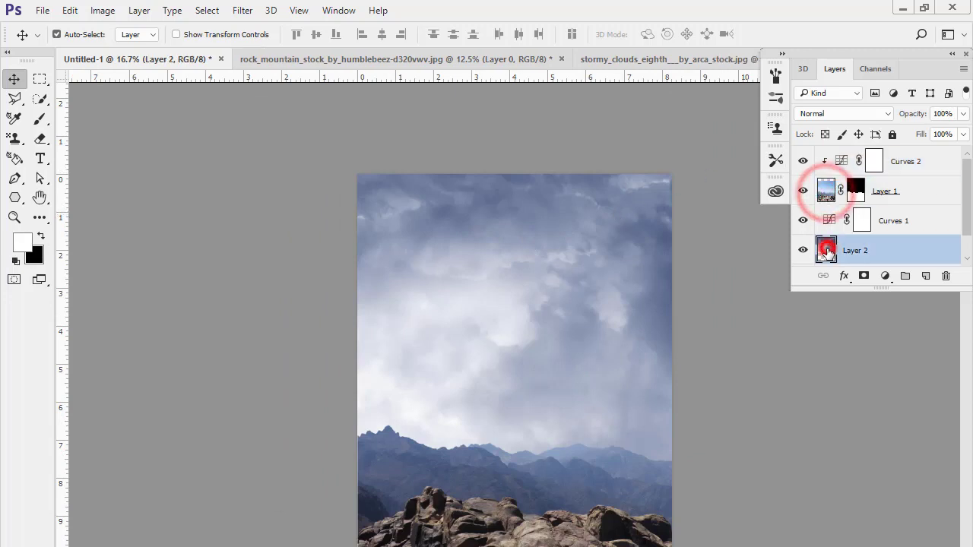
{"action": "left_click", "coordinate": [885, 276]}
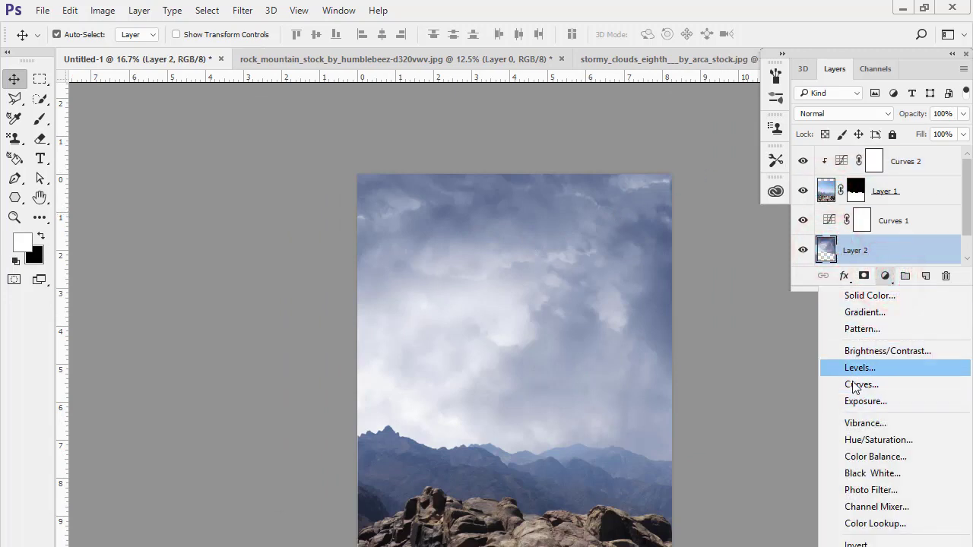
{"action": "left_click", "coordinate": [858, 423]}
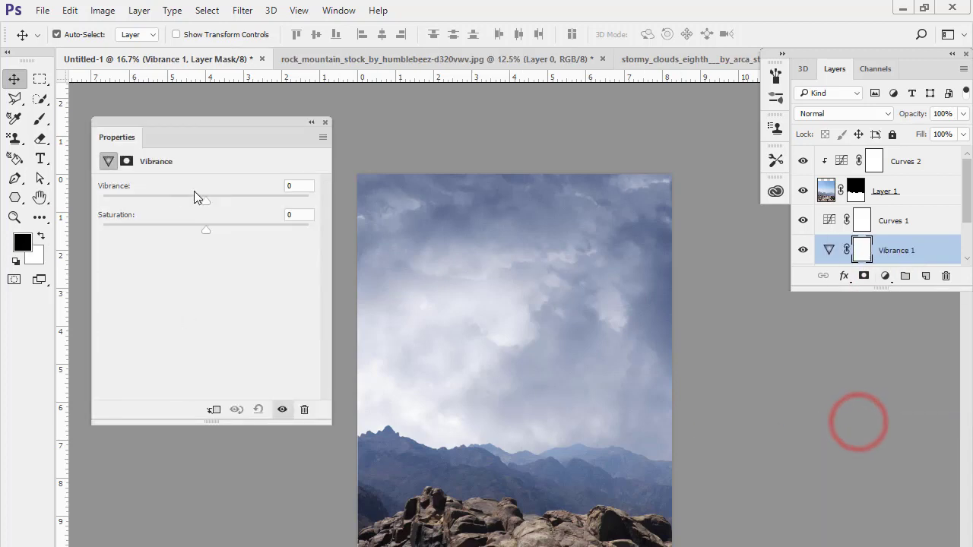
{"action": "left_click_drag", "start_coordinate": [205, 205], "coordinate": [150, 212]}
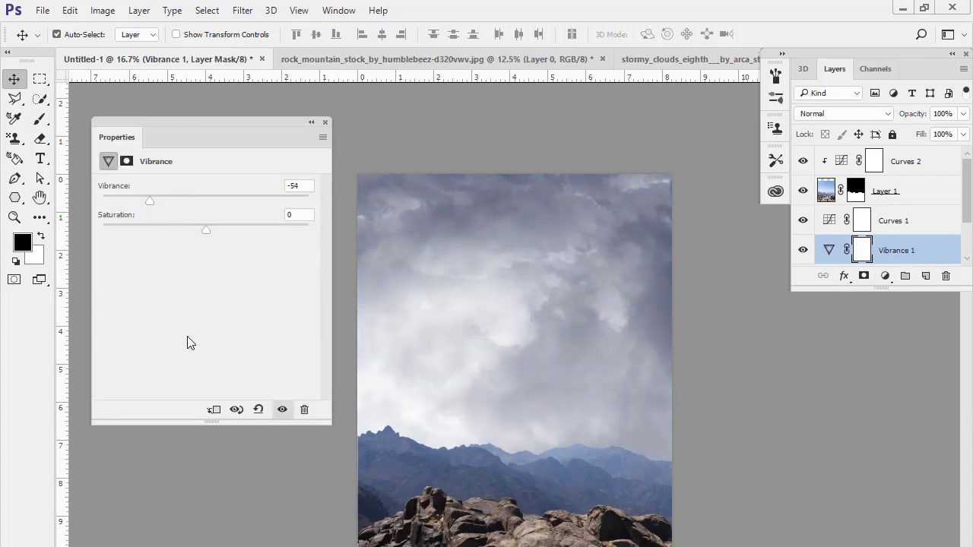
{"action": "left_click_drag", "start_coordinate": [150, 201], "coordinate": [139, 209]}
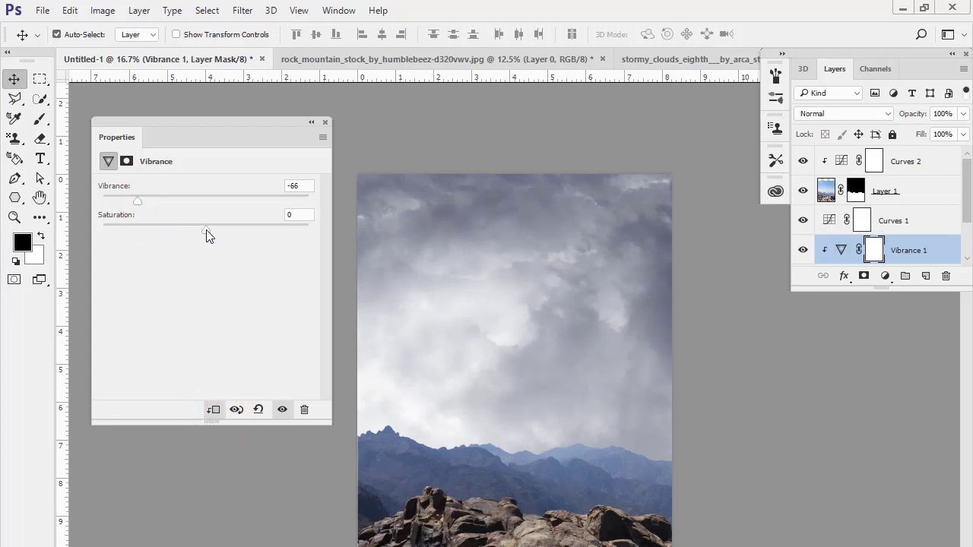
{"action": "left_click_drag", "start_coordinate": [215, 230], "coordinate": [215, 232]}
{"action": "left_click", "coordinate": [326, 121]}
Add a Vibrance adjustment clipped to Layer 1 with Vibrance -67 and Saturation +11
{"action": "left_click", "coordinate": [829, 190]}
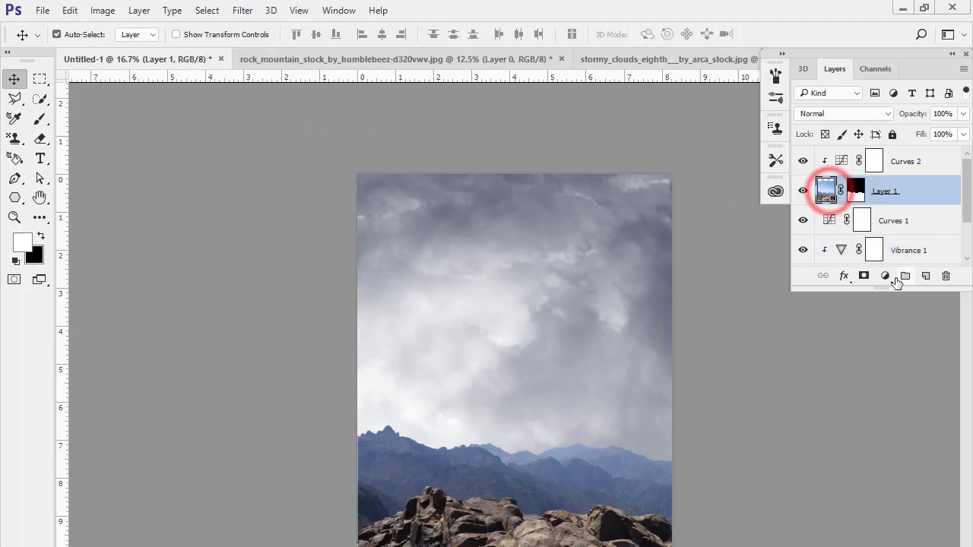
{"action": "left_click", "coordinate": [885, 275]}
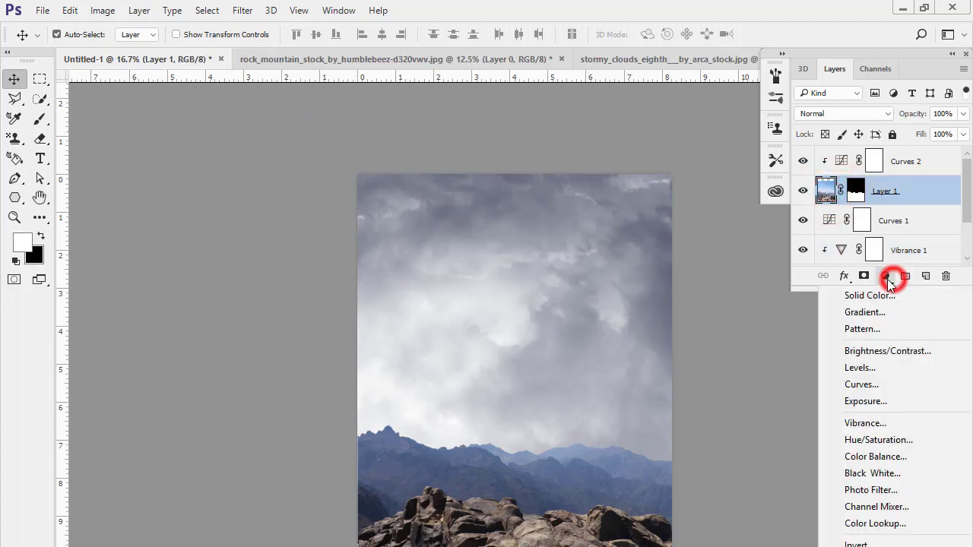
{"action": "left_click", "coordinate": [856, 423]}
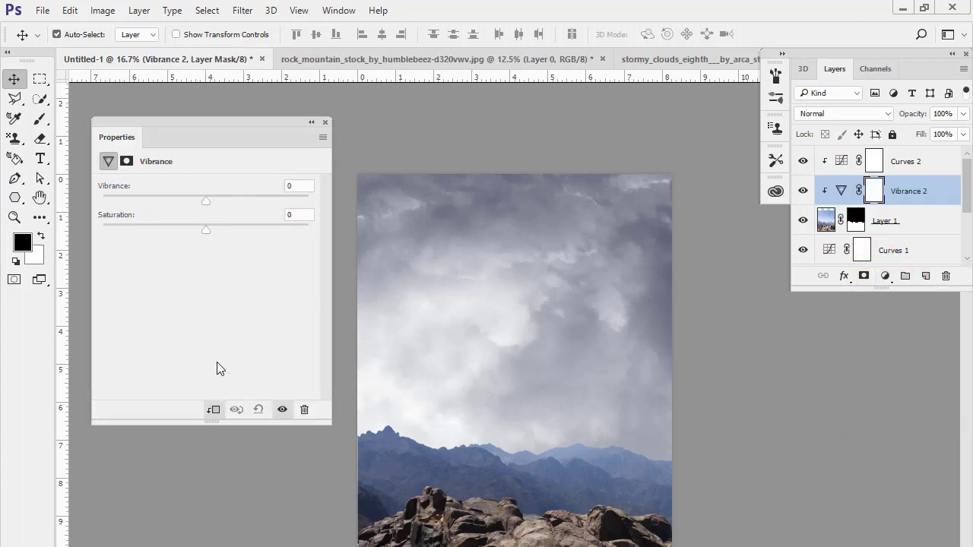
{"action": "left_click_drag", "start_coordinate": [176, 210], "coordinate": [139, 206]}
{"action": "mouse_move", "coordinate": [206, 230]}
{"action": "left_mouse_down"}
{"action": "mouse_move", "coordinate": [229, 237]}
{"action": "mouse_move", "coordinate": [217, 234]}
{"action": "left_mouse_up"}
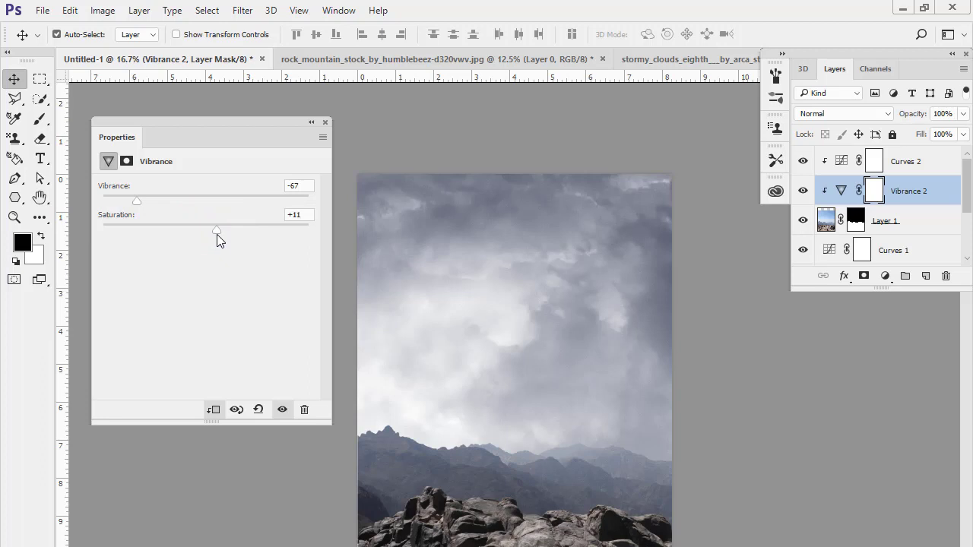
{"action": "left_click", "coordinate": [324, 120]}
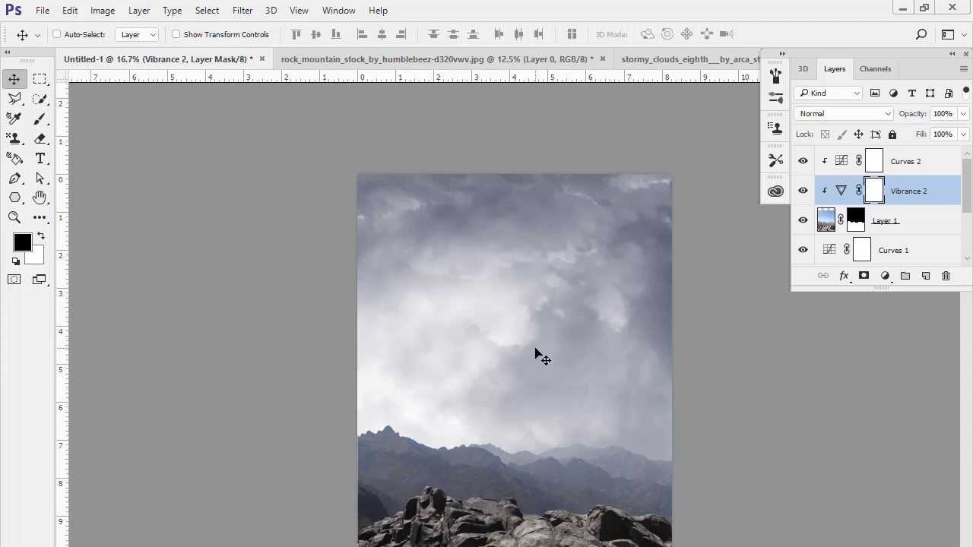
Add a new empty layer named gd above Curves 2, swap colours, and select the Gradient Tool
{"action": "key", "text": "ctrl+minus"}
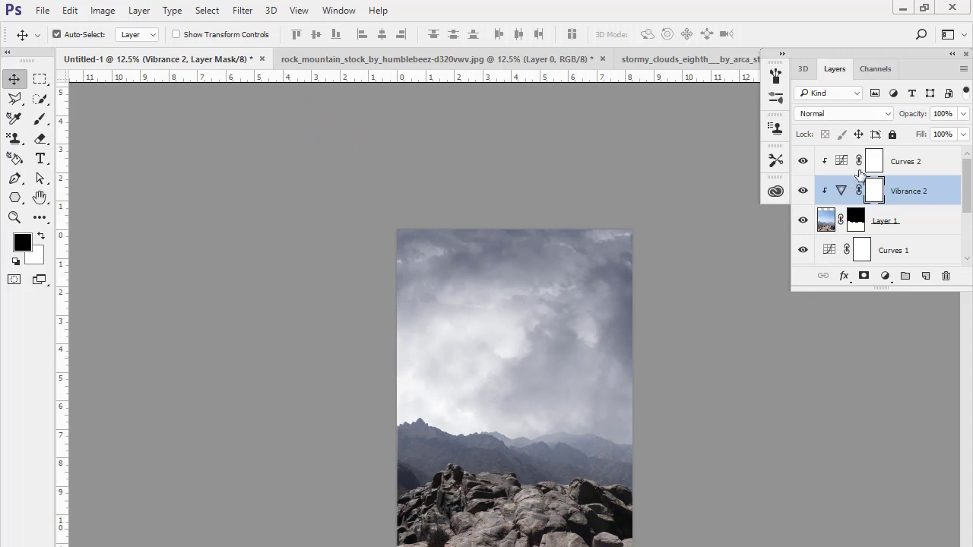
{"action": "left_click", "coordinate": [891, 161]}
{"action": "left_click", "coordinate": [926, 275]}
{"action": "key", "text": "x"}
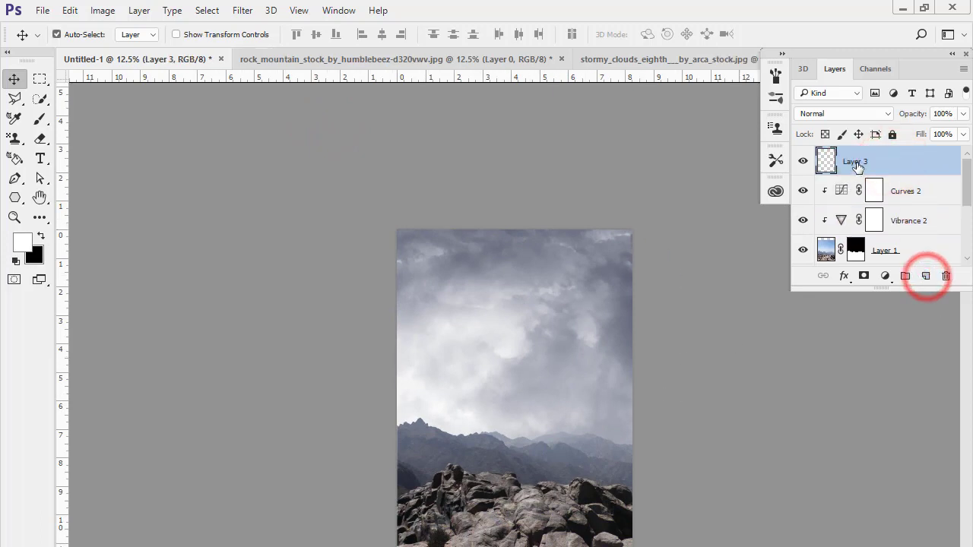
{"action": "double_click", "coordinate": [856, 164]}
{"action": "type", "text": "gd"}
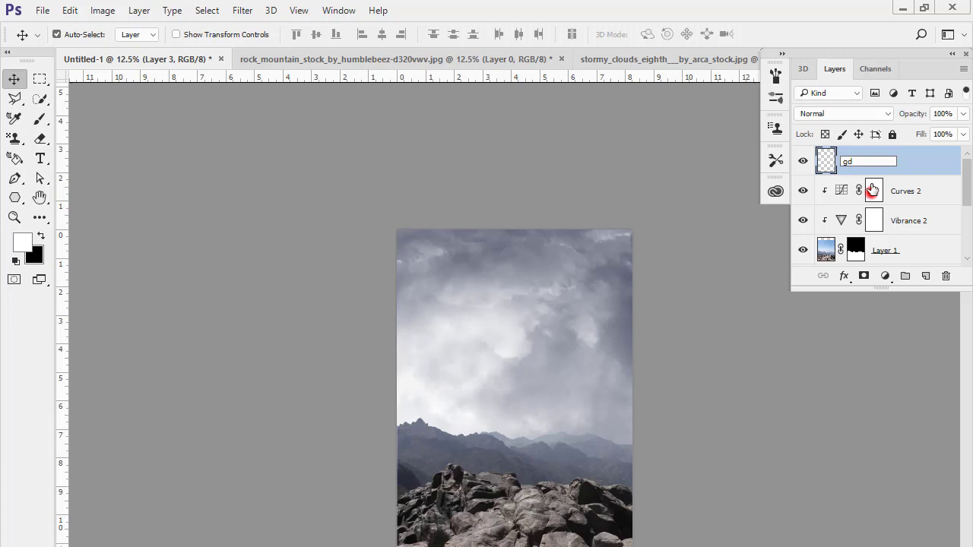
{"action": "left_click", "coordinate": [872, 190]}
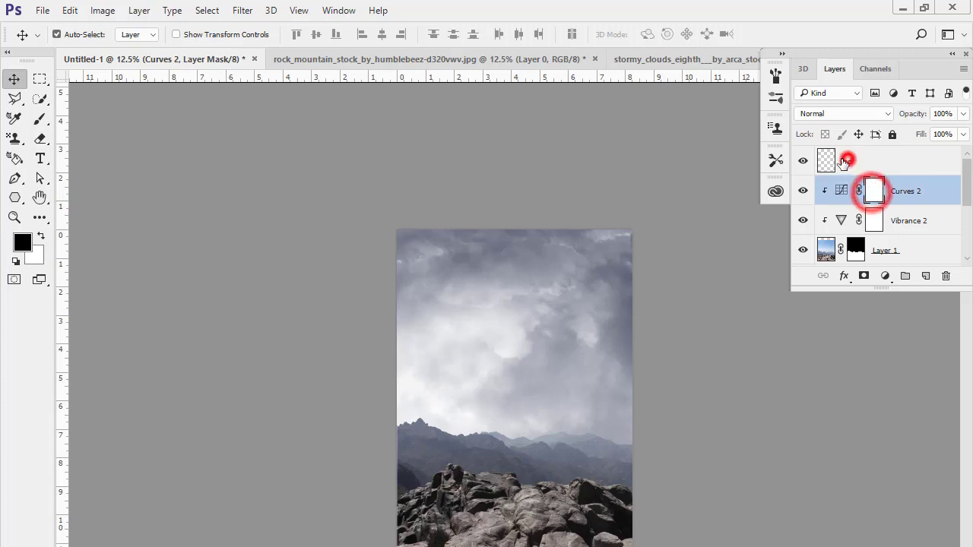
{"action": "left_click", "coordinate": [850, 158]}
{"action": "type", "text": "gd"}
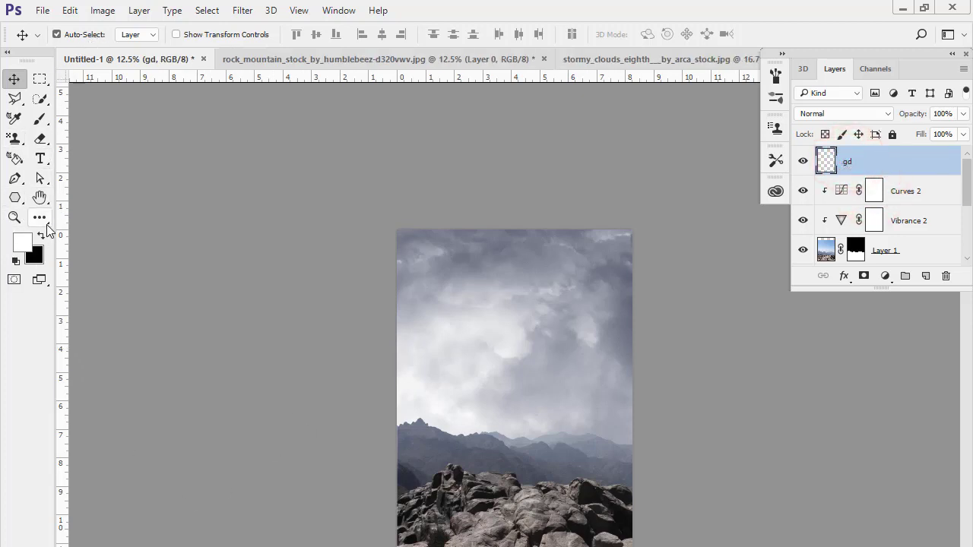
{"action": "left_click", "coordinate": [41, 219]}
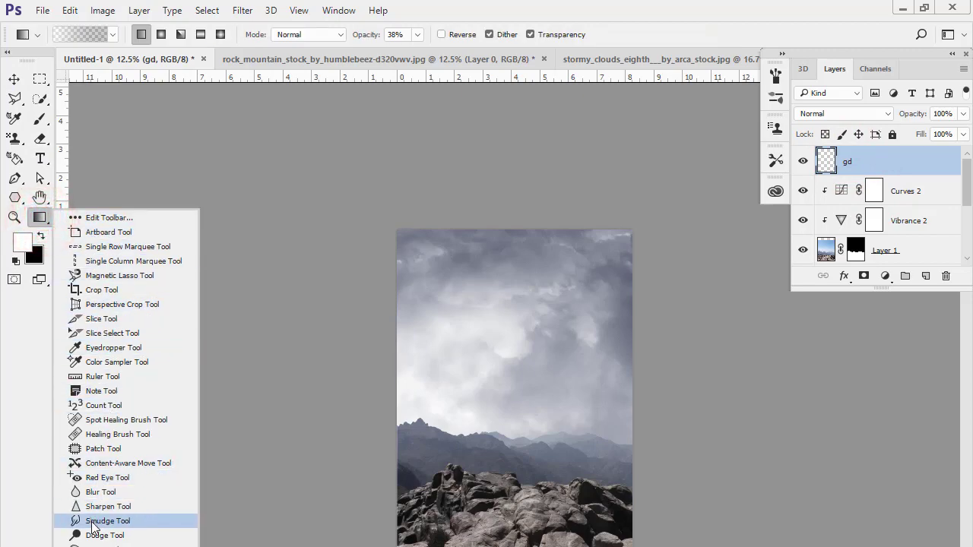
{"action": "left_click", "coordinate": [39, 217]}
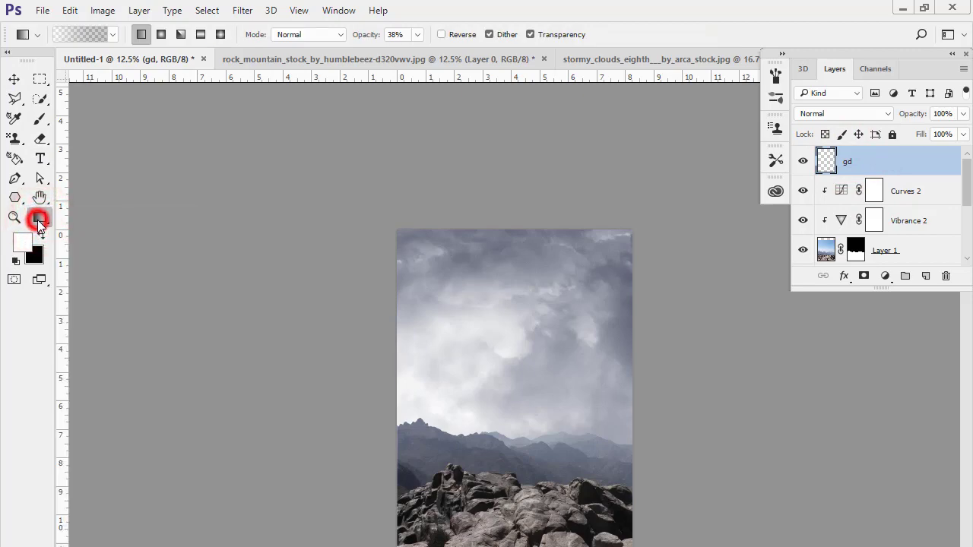
Load the purple-to-orange preset in the Gradient Editor and set the left stop to 542d60
{"action": "left_click", "coordinate": [86, 33]}
{"action": "left_click_drag", "start_coordinate": [489, 144], "coordinate": [205, 118]}
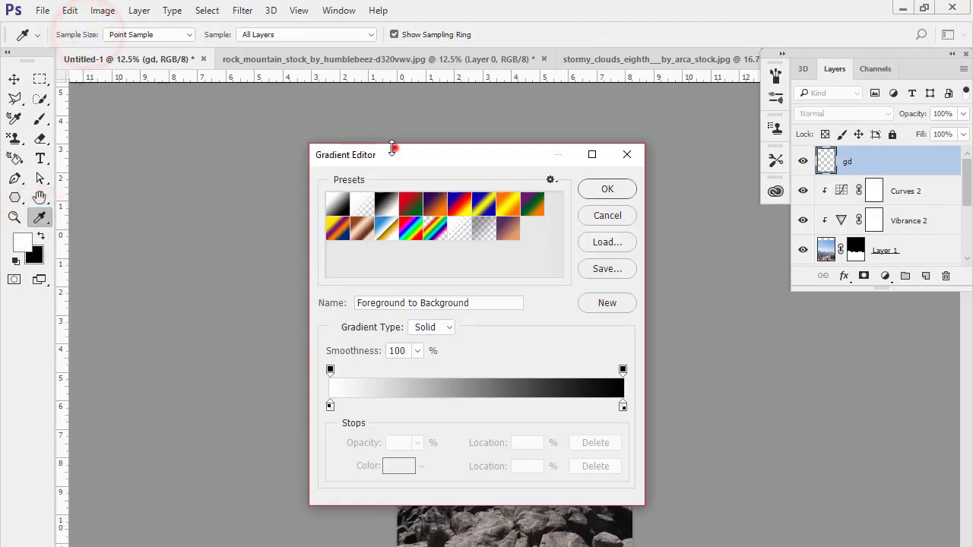
{"action": "left_click_drag", "start_coordinate": [357, 127], "coordinate": [118, 99]}
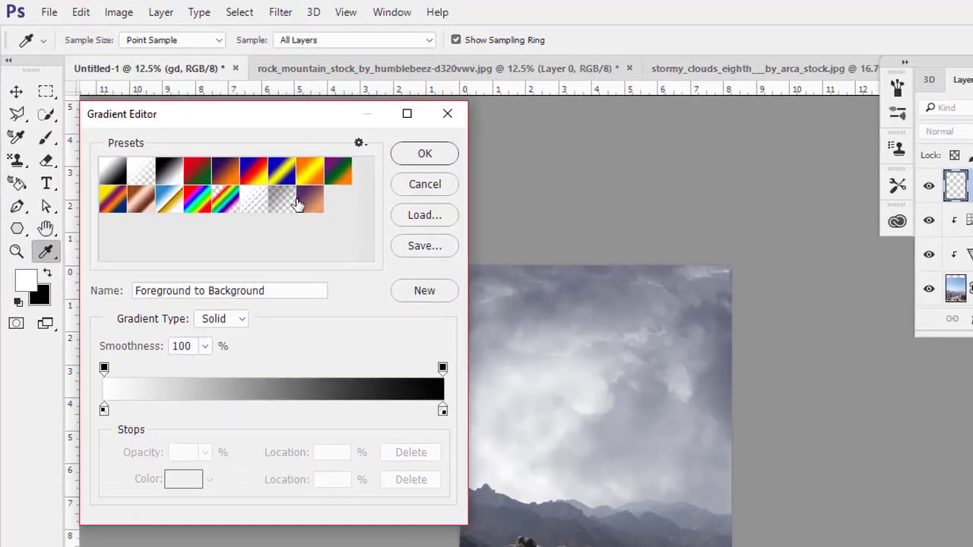
{"action": "left_click", "coordinate": [298, 204]}
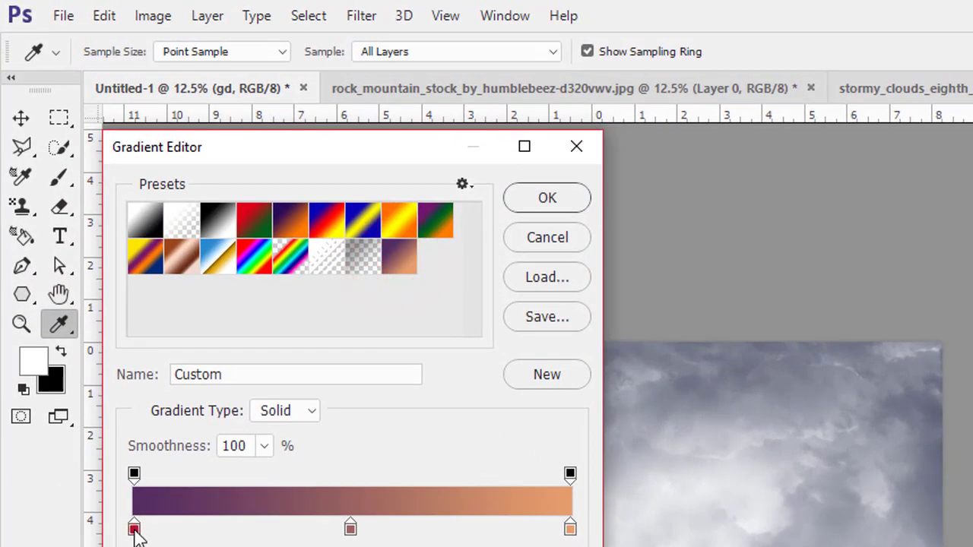
{"action": "double_click", "coordinate": [104, 409]}
{"action": "double_click", "coordinate": [430, 478]}
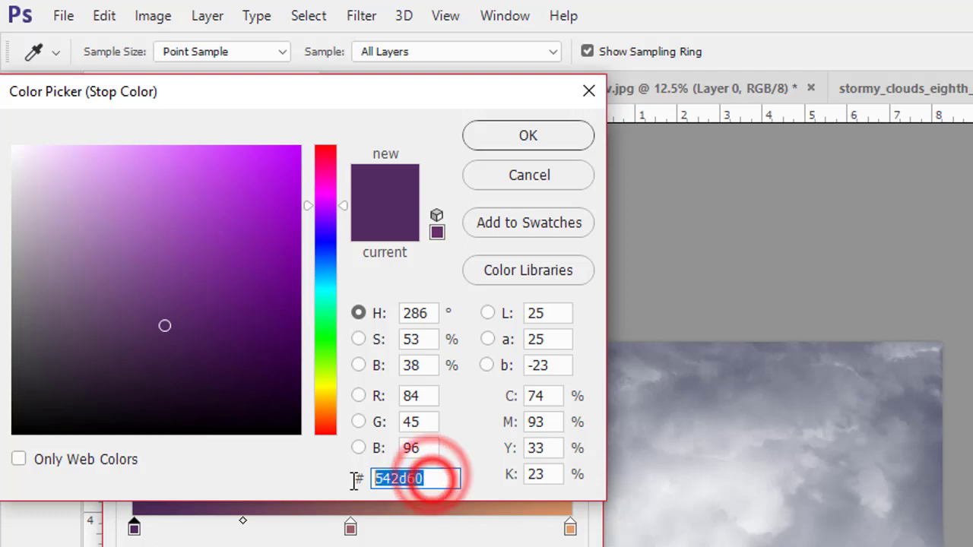
{"action": "left_click", "coordinate": [526, 136]}
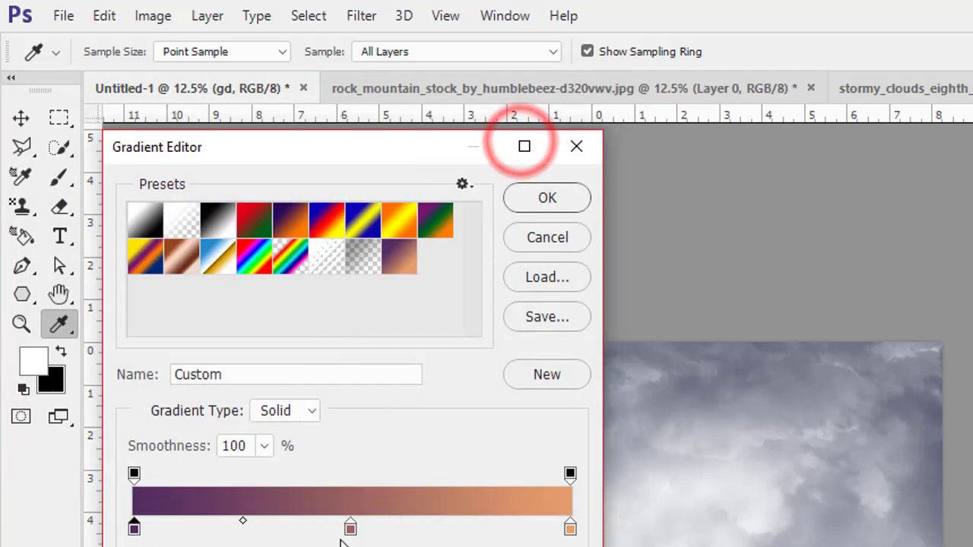
Set the middle gradient stop to 9a6461 and the right stop to e69e6b
{"action": "left_click", "coordinate": [350, 530]}
{"action": "double_click", "coordinate": [350, 530]}
{"action": "left_click", "coordinate": [430, 478]}
{"action": "double_click", "coordinate": [425, 478]}
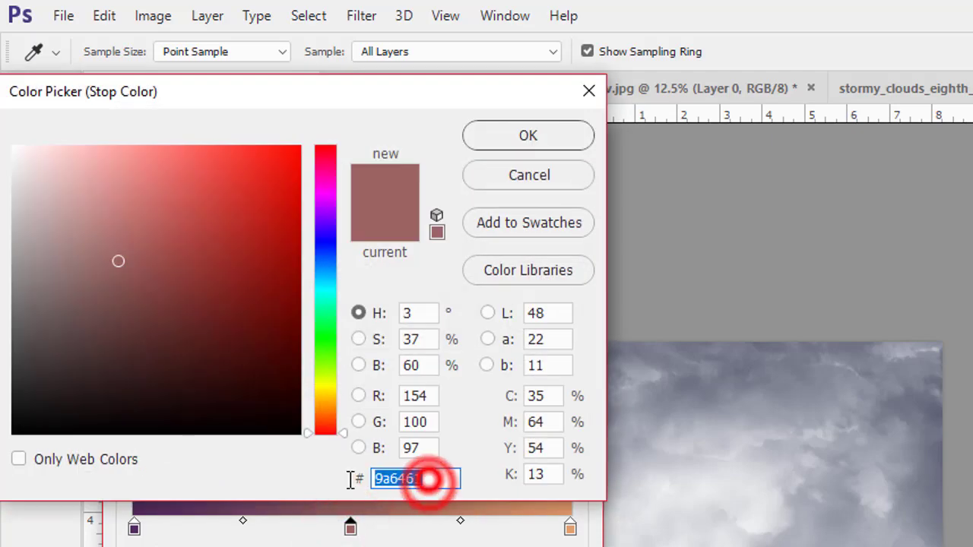
{"action": "left_click", "coordinate": [526, 137]}
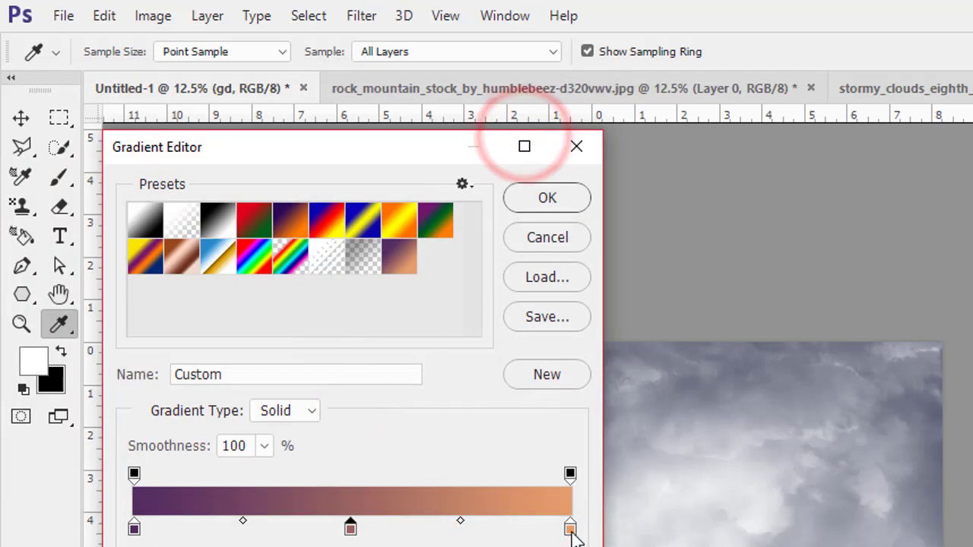
{"action": "double_click", "coordinate": [570, 528]}
{"action": "left_click", "coordinate": [430, 479]}
{"action": "double_click", "coordinate": [423, 479]}
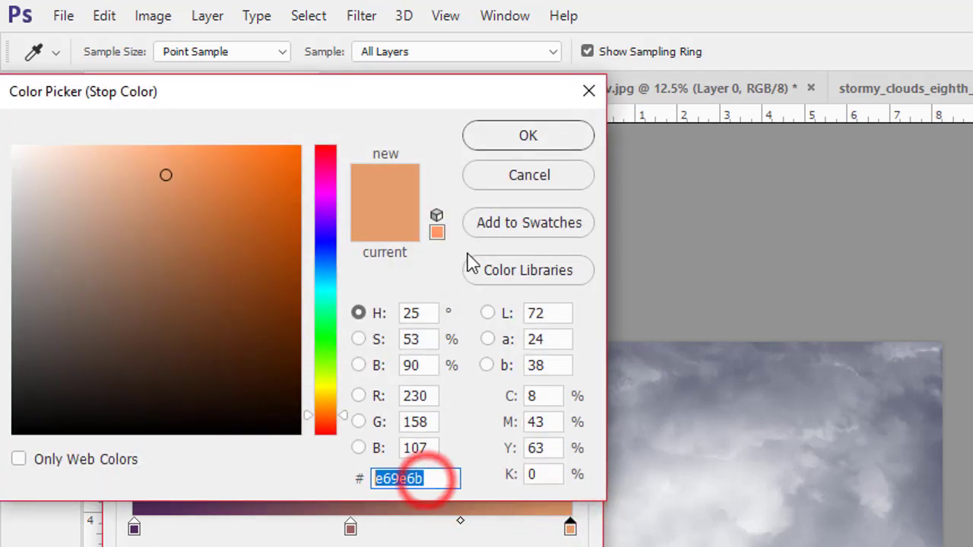
{"action": "left_click", "coordinate": [520, 152]}
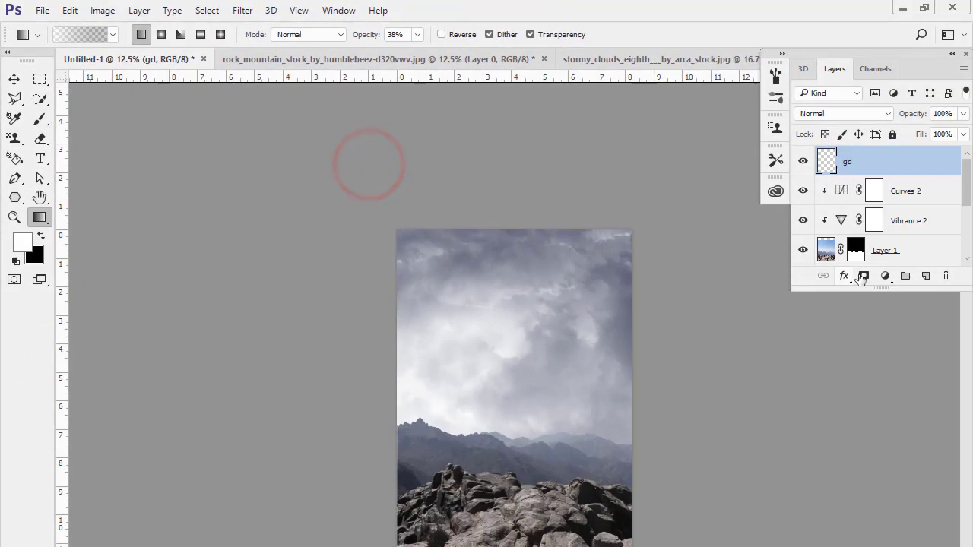
Add a Gradient Fill layer using the purple-to-orange gradient
{"action": "left_click", "coordinate": [883, 278]}
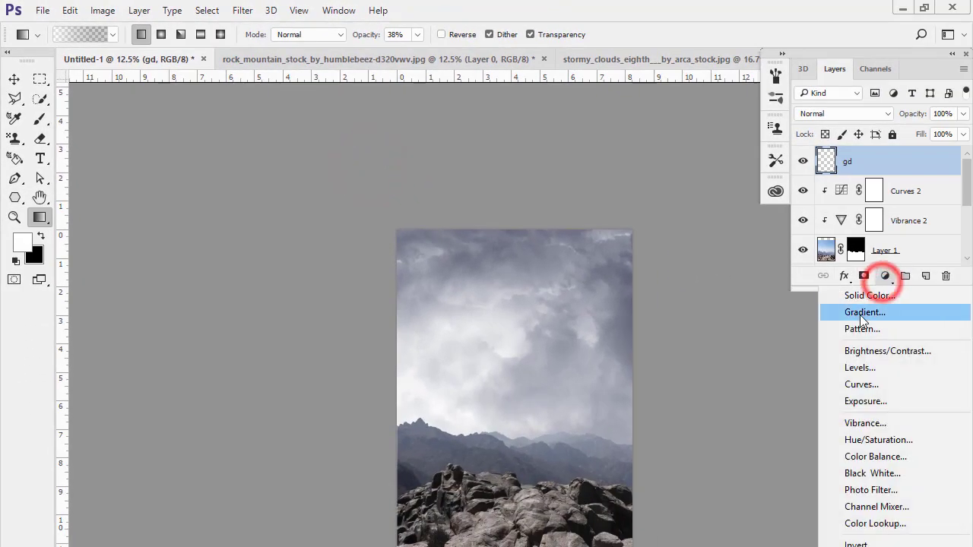
{"action": "left_click", "coordinate": [858, 308]}
{"action": "left_click_drag", "start_coordinate": [712, 268], "coordinate": [113, 111]}
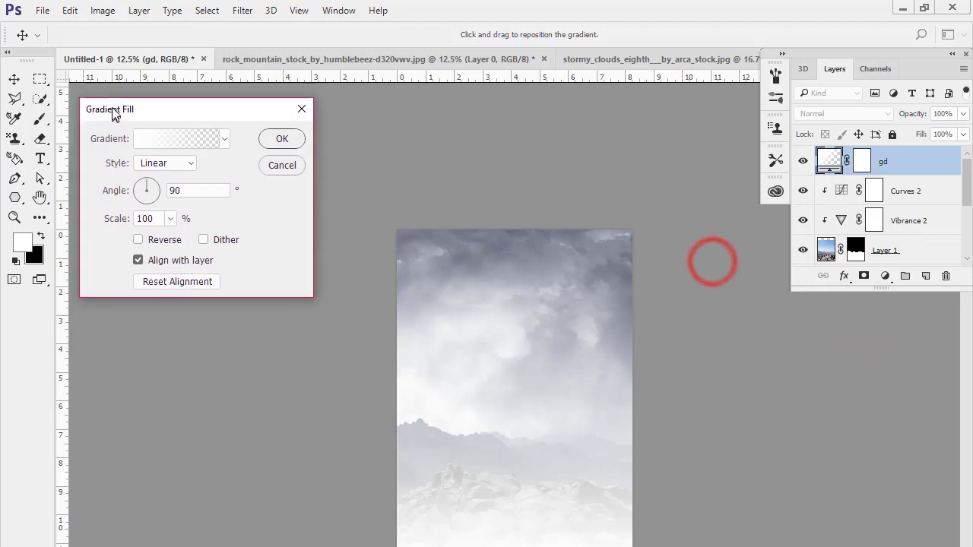
{"action": "left_click", "coordinate": [218, 138]}
{"action": "left_click", "coordinate": [276, 177]}
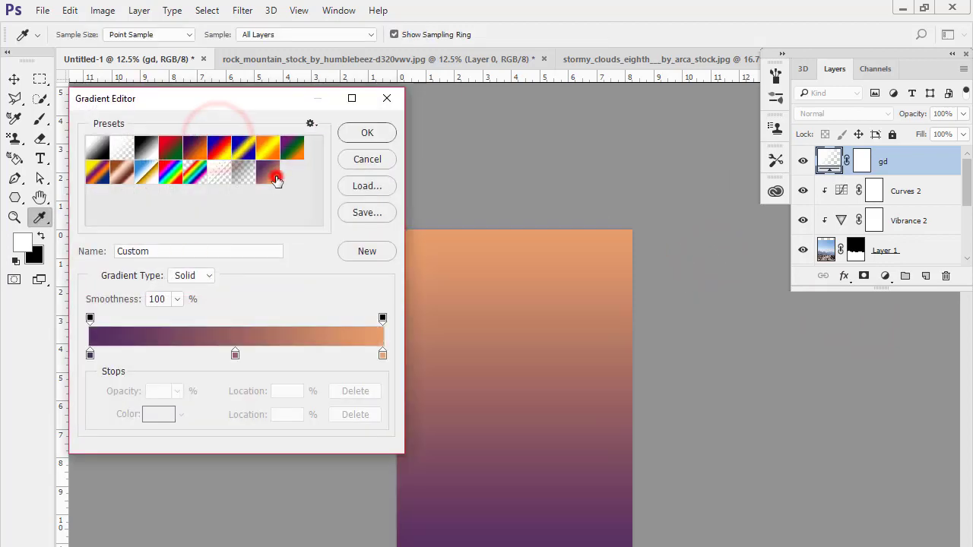
{"action": "left_click", "coordinate": [358, 135]}
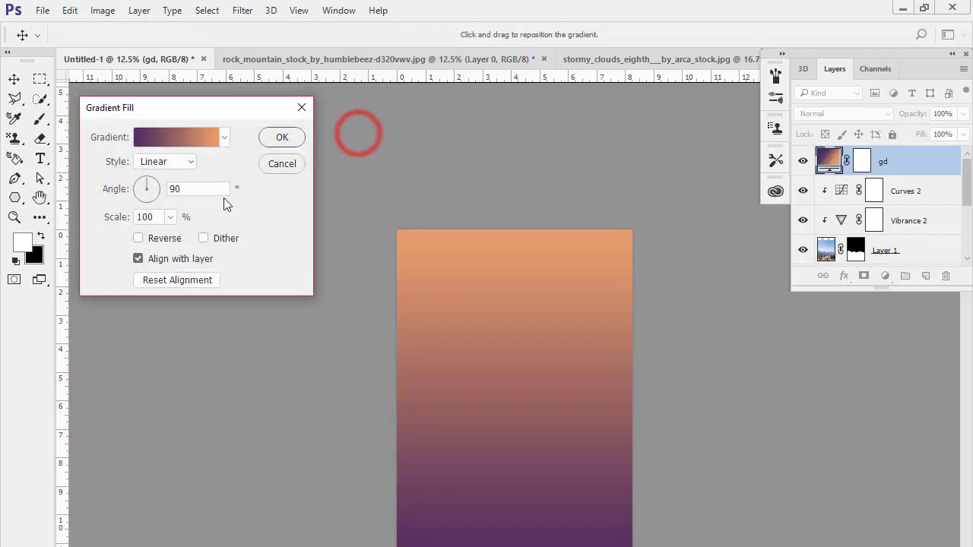
{"action": "left_click", "coordinate": [268, 140]}
Set the gd gradient layer's blend mode to Soft Light
{"action": "key", "text": "g"}
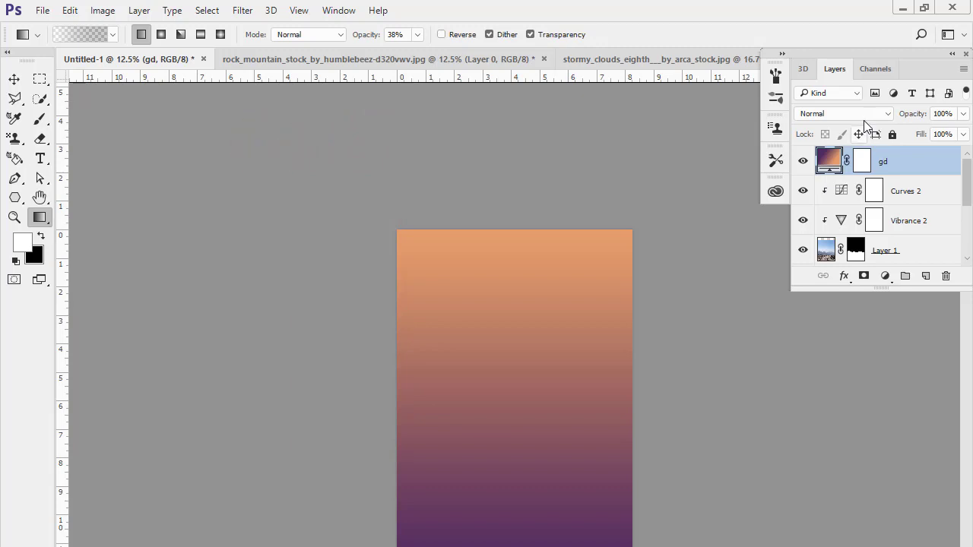
{"action": "left_click", "coordinate": [851, 113]}
{"action": "left_click", "coordinate": [804, 272]}
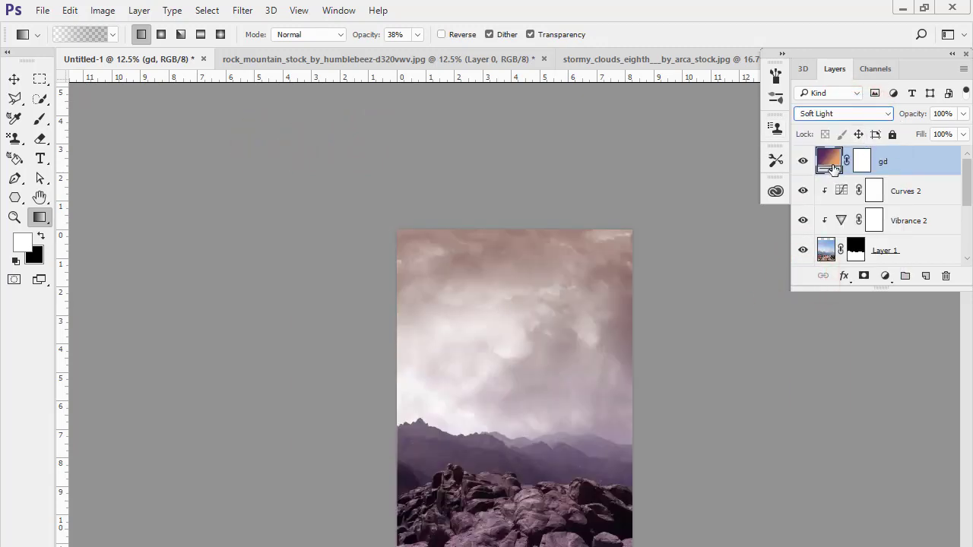
Reverse the gd Linear gradient fill so purple sits over the sky and orange over the rocks
{"action": "double_click", "coordinate": [833, 161]}
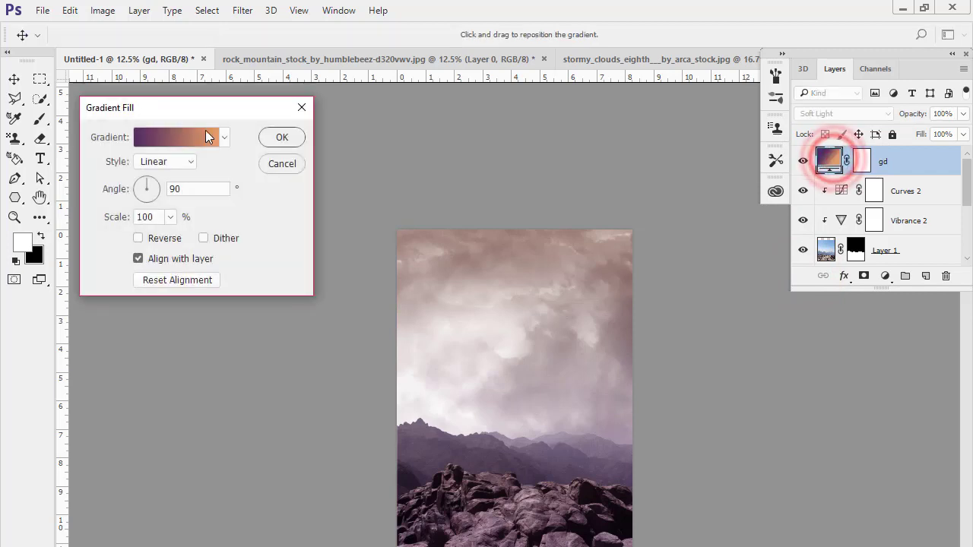
{"action": "left_click_drag", "start_coordinate": [191, 112], "coordinate": [184, 101]}
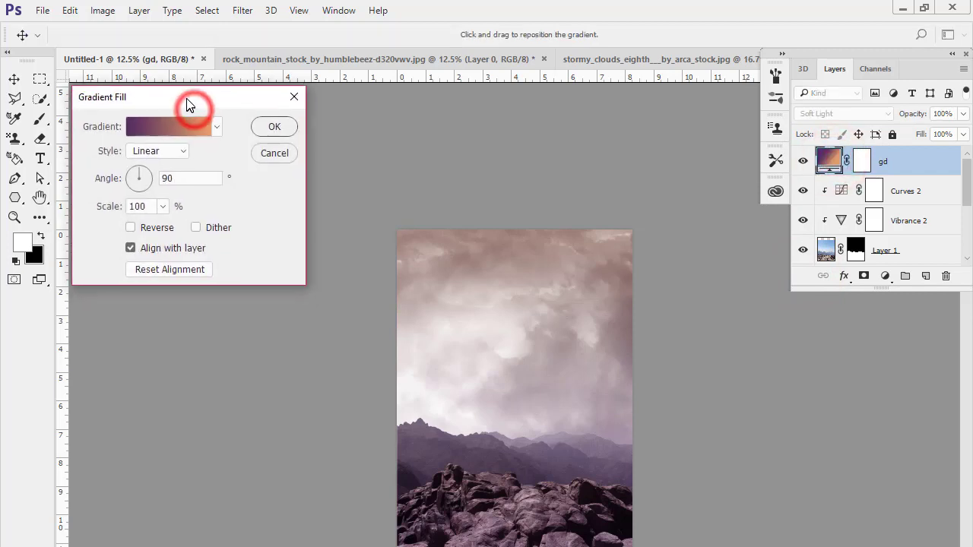
{"action": "left_click", "coordinate": [150, 156]}
{"action": "left_click", "coordinate": [148, 153]}
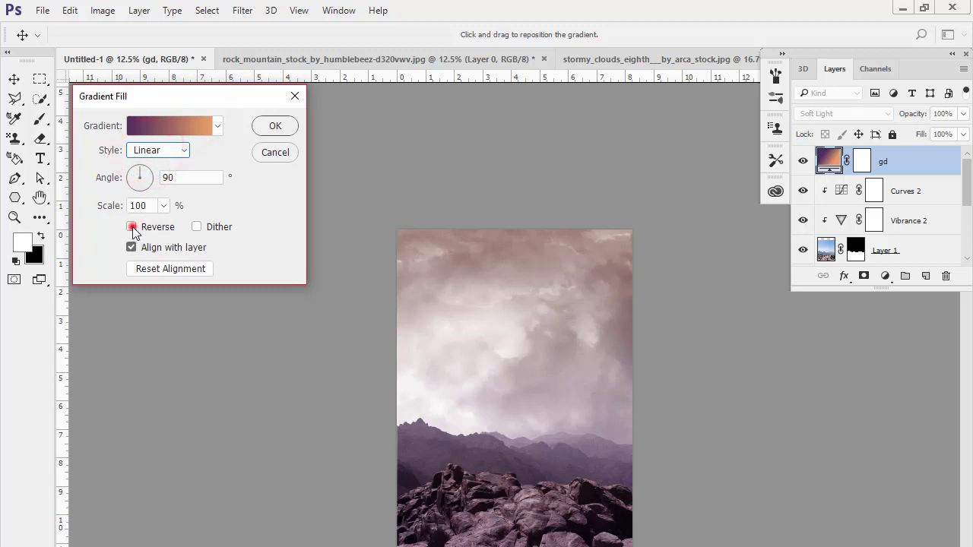
{"action": "left_click", "coordinate": [131, 227]}
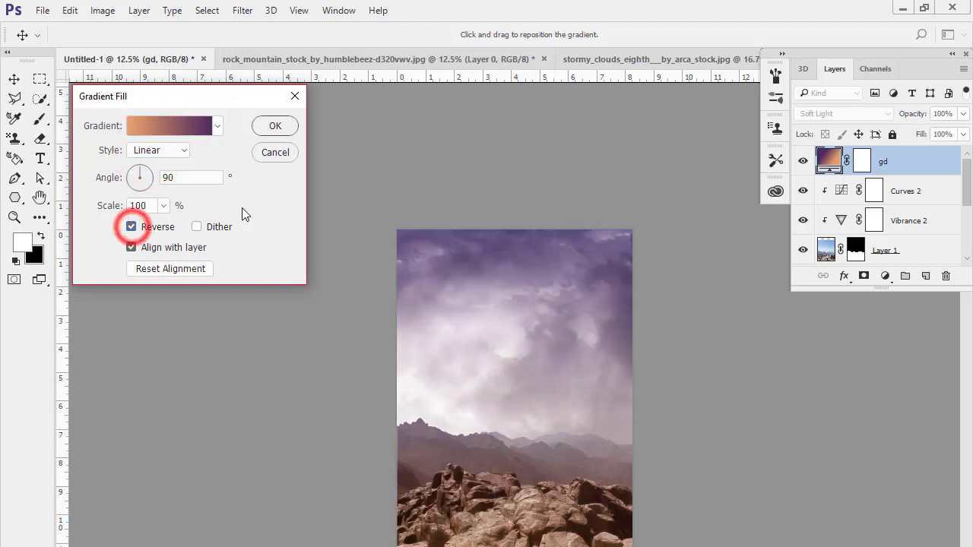
{"action": "left_click", "coordinate": [276, 128]}
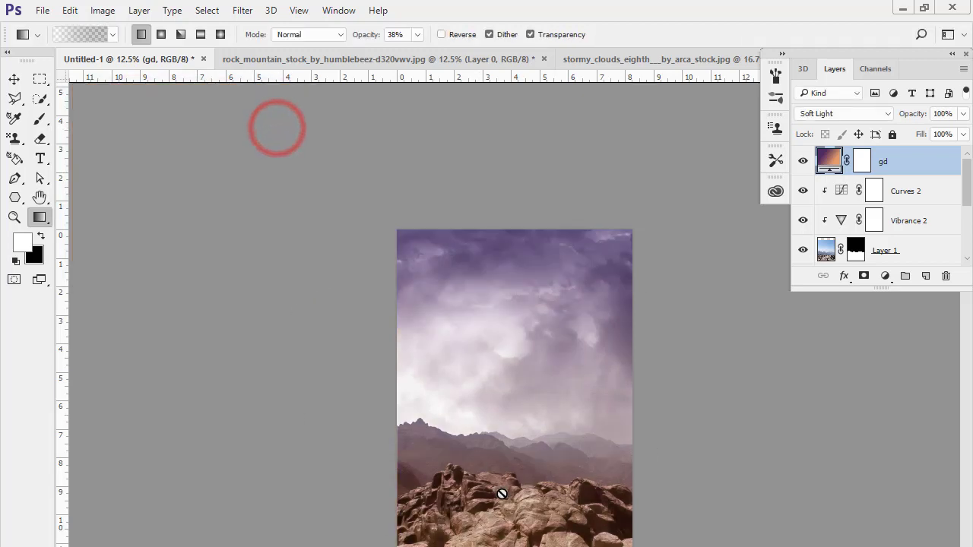
Add a new empty layer and copy the orange hex e69e6b from the preset's right stop
{"action": "left_click", "coordinate": [925, 277]}
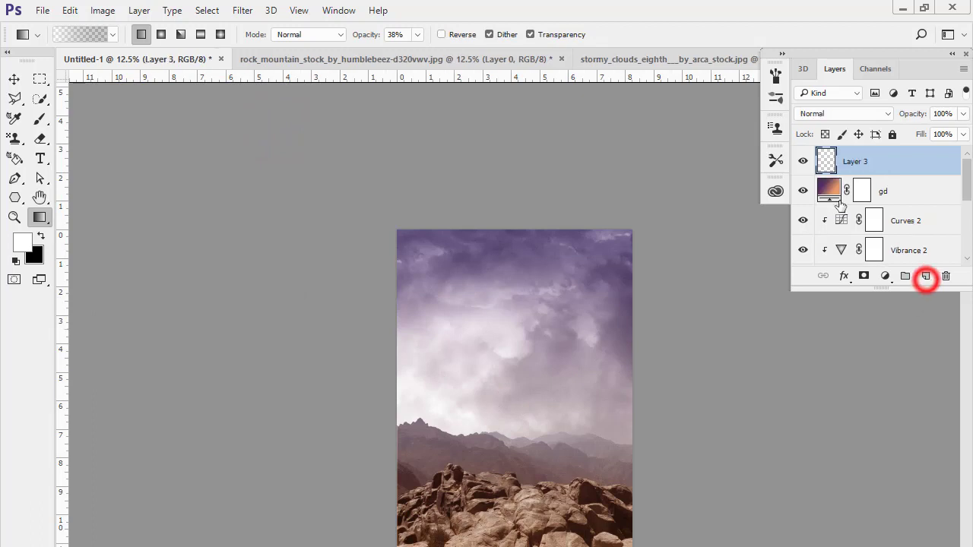
{"action": "double_click", "coordinate": [828, 188]}
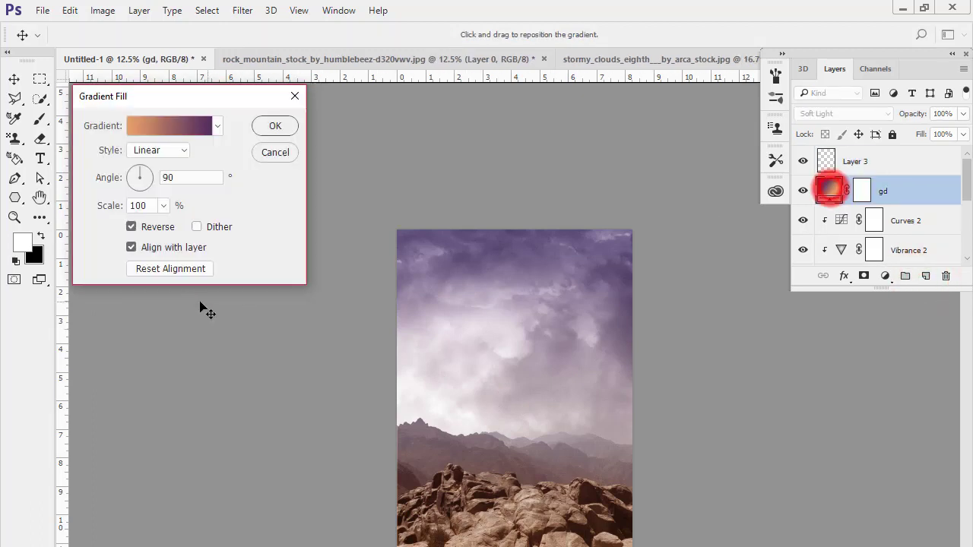
{"action": "left_click", "coordinate": [278, 153]}
{"action": "left_click", "coordinate": [89, 34]}
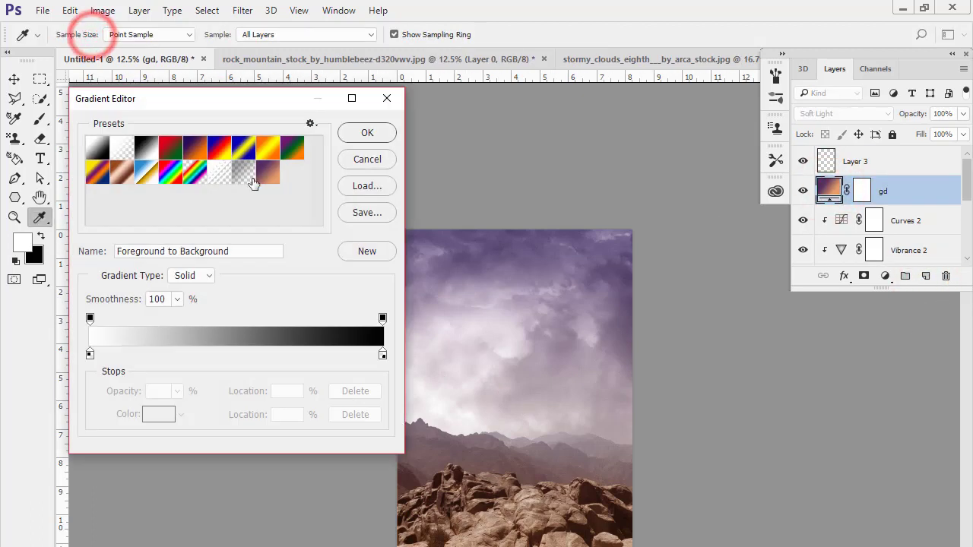
{"action": "left_click", "coordinate": [266, 174]}
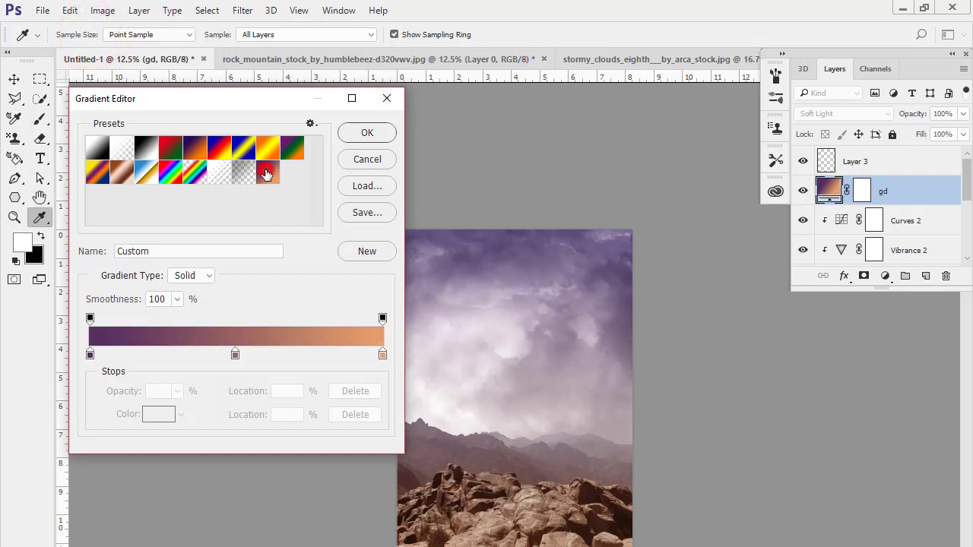
{"action": "double_click", "coordinate": [383, 358]}
{"action": "right_click", "coordinate": [271, 324]}
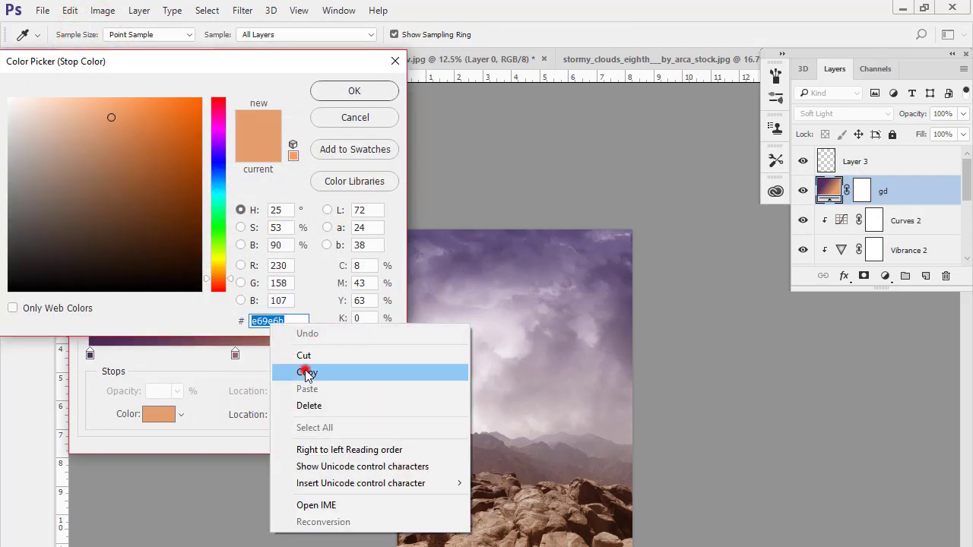
{"action": "left_click", "coordinate": [306, 373]}
{"action": "left_click", "coordinate": [338, 118]}
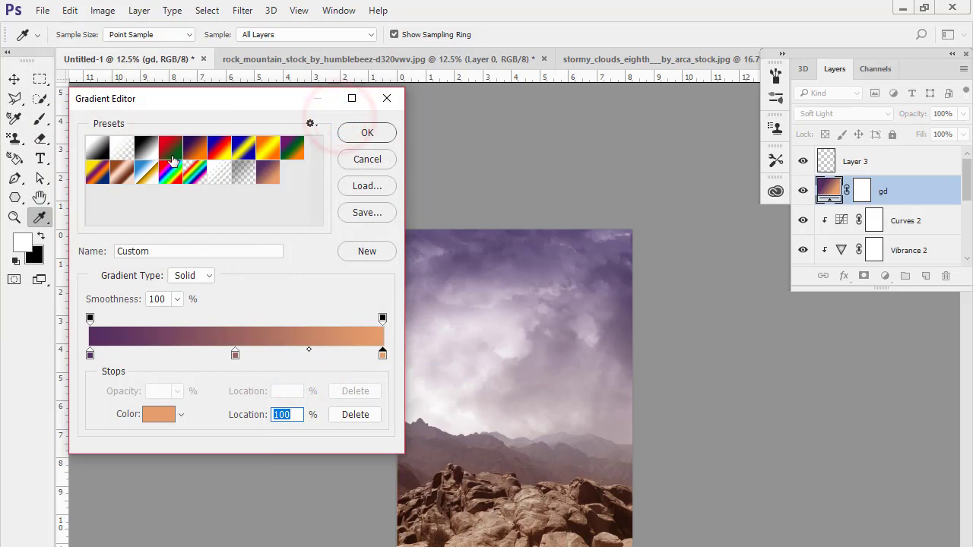
Make a Foreground to Transparent gradient with left stop e69e6b and a white right stop
{"action": "left_click", "coordinate": [123, 148]}
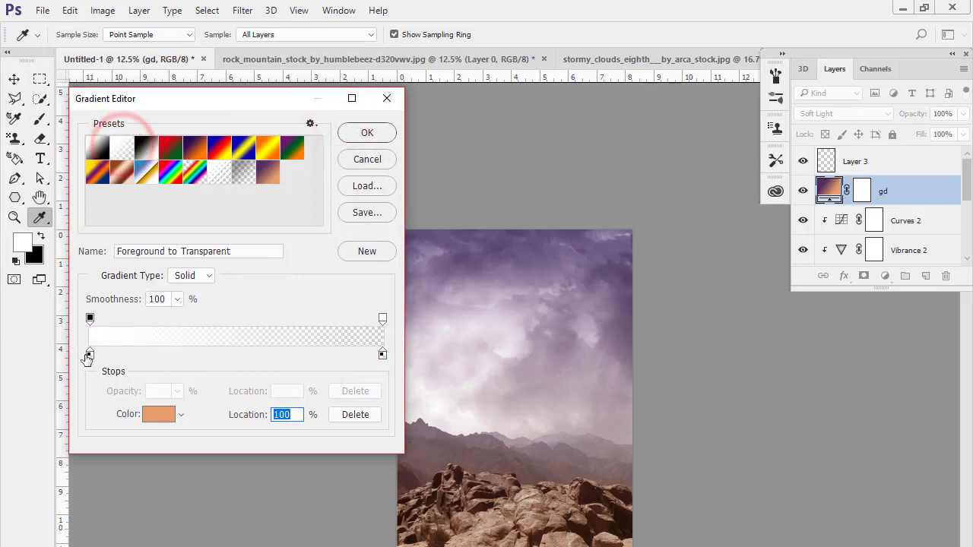
{"action": "double_click", "coordinate": [91, 355]}
{"action": "right_click", "coordinate": [261, 322]}
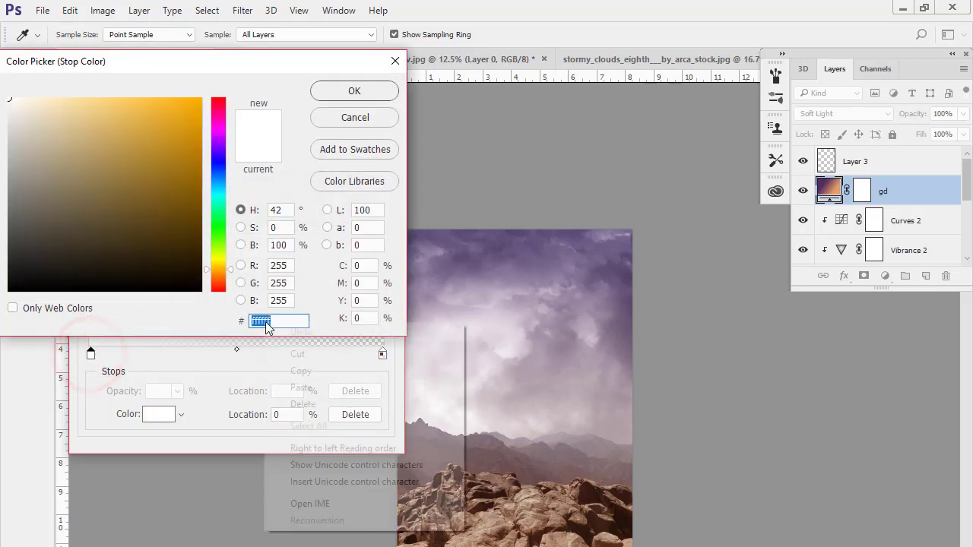
{"action": "left_click", "coordinate": [300, 387]}
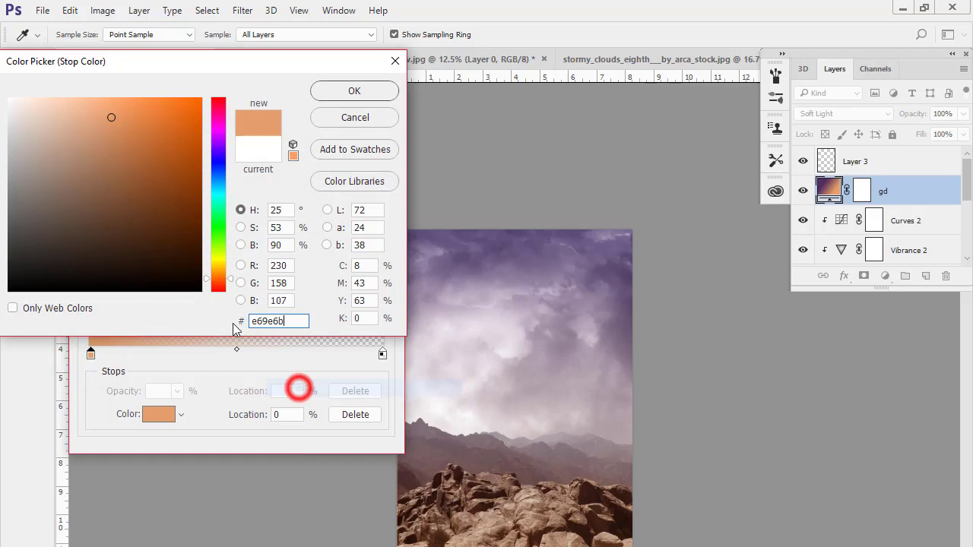
{"action": "left_click", "coordinate": [353, 91]}
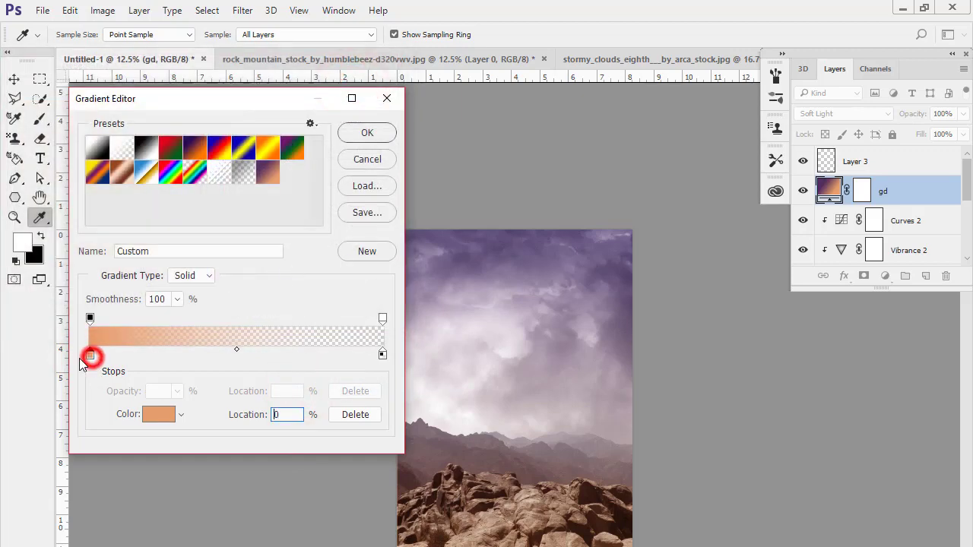
{"action": "double_click", "coordinate": [382, 354]}
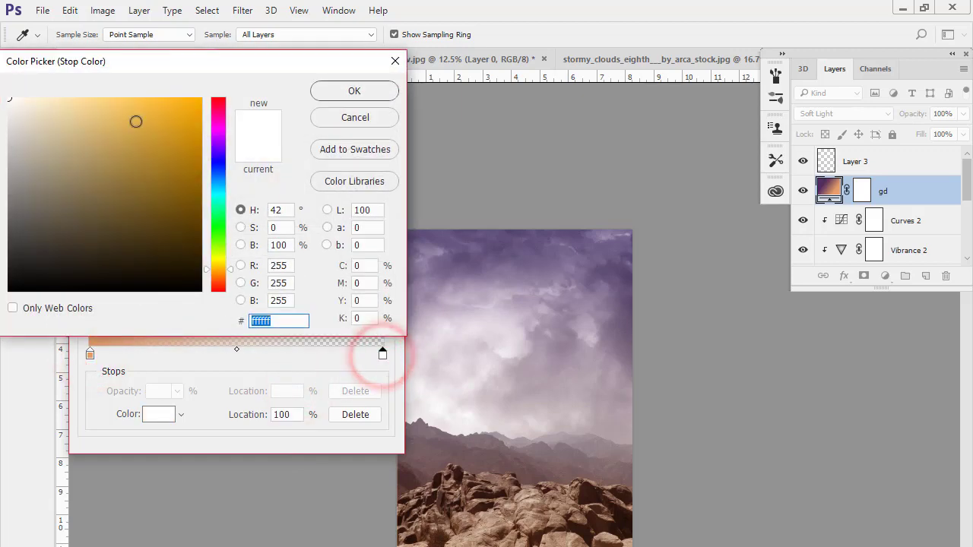
{"action": "left_click", "coordinate": [11, 99]}
{"action": "left_click", "coordinate": [363, 92]}
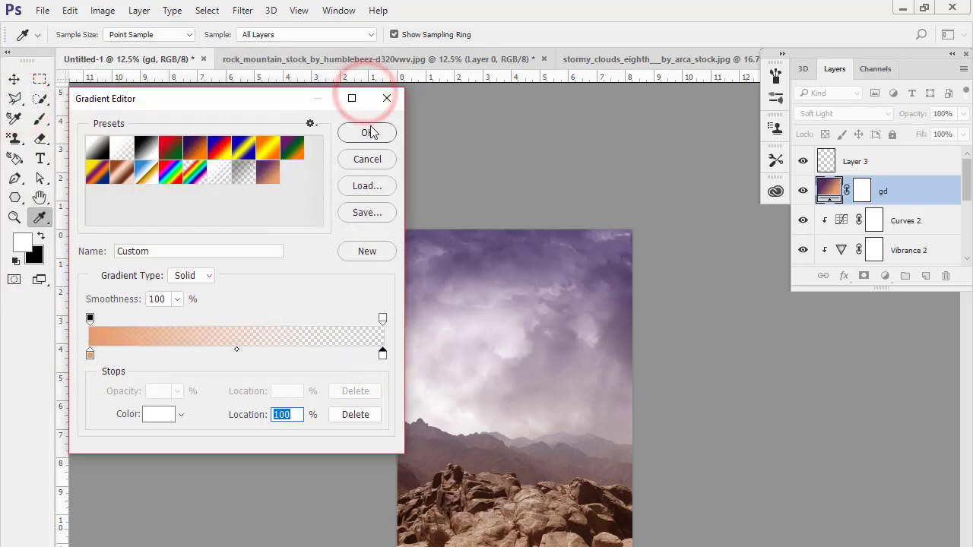
Accept the orange-to-transparent gradient without saving it, and select Layer 3
{"action": "left_click", "coordinate": [371, 214]}
{"action": "left_click", "coordinate": [500, 479]}
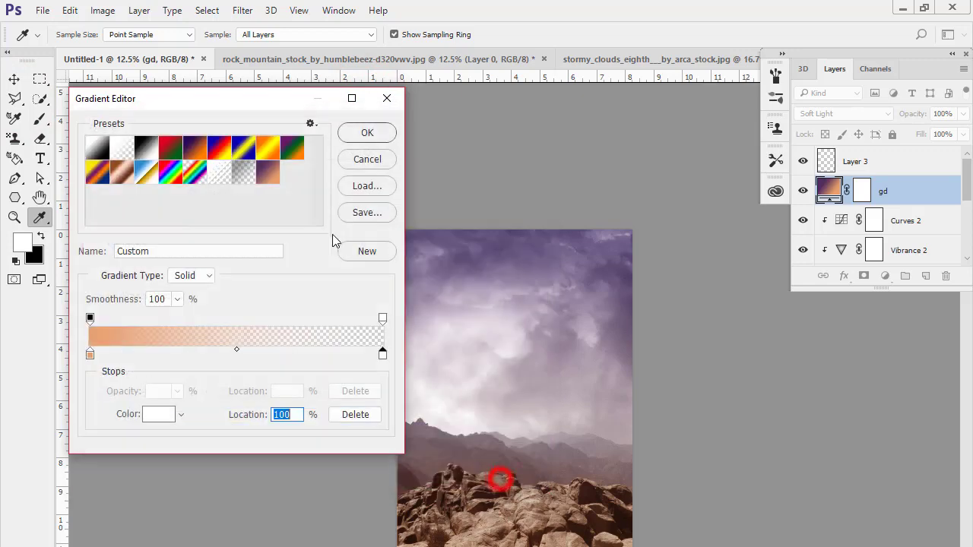
{"action": "left_click", "coordinate": [364, 135]}
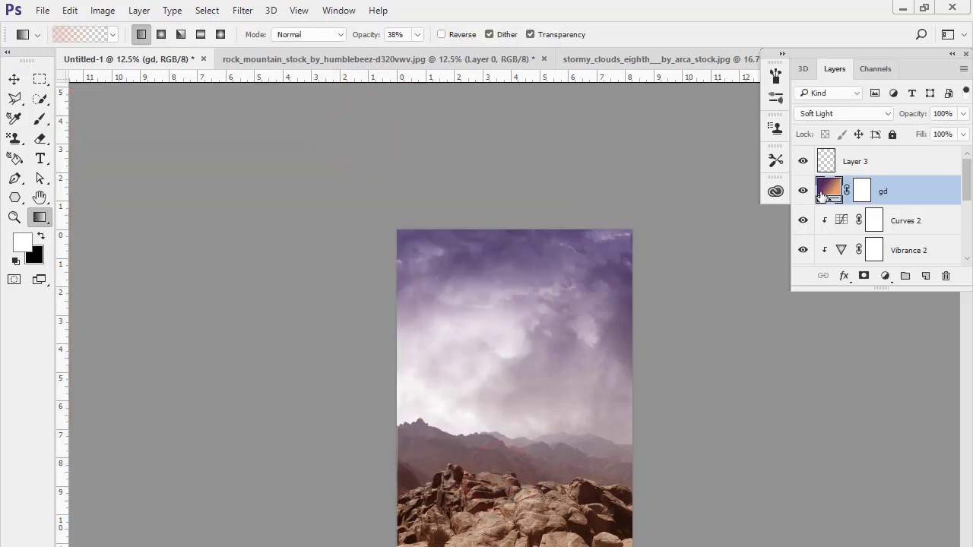
{"action": "left_click", "coordinate": [831, 163]}
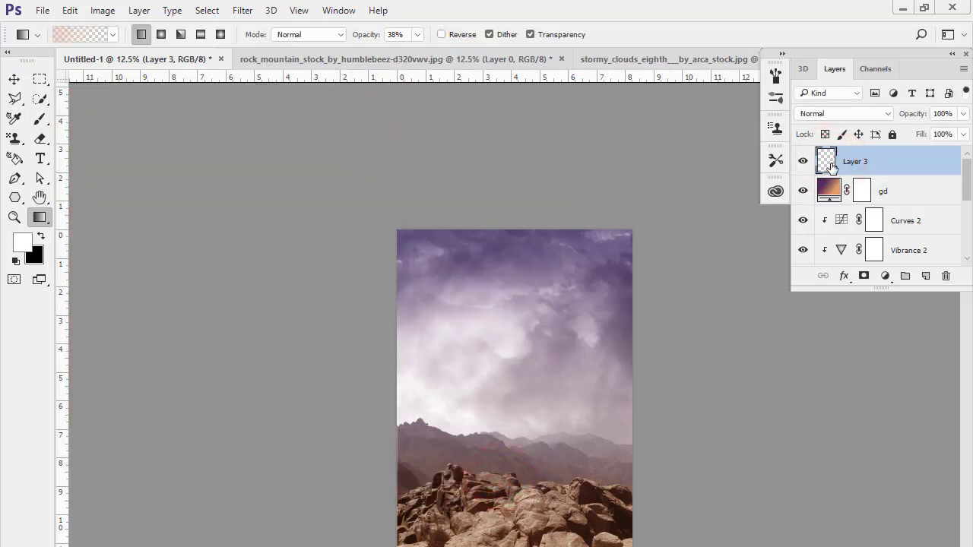
Add a radial Gradient Fill layer with an e69e6b left stop, scaled to about 121%
{"action": "left_click", "coordinate": [885, 279]}
{"action": "left_click", "coordinate": [863, 310]}
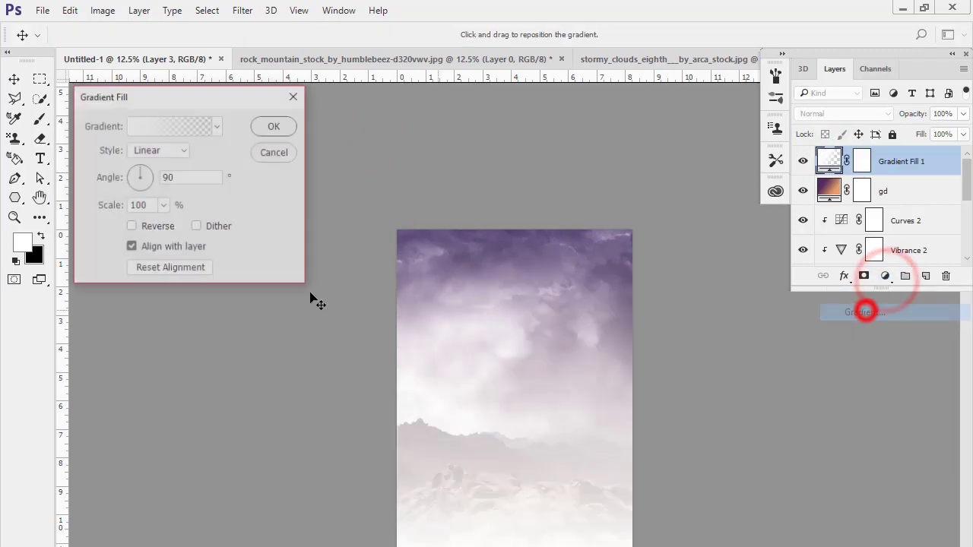
{"action": "left_click", "coordinate": [133, 129]}
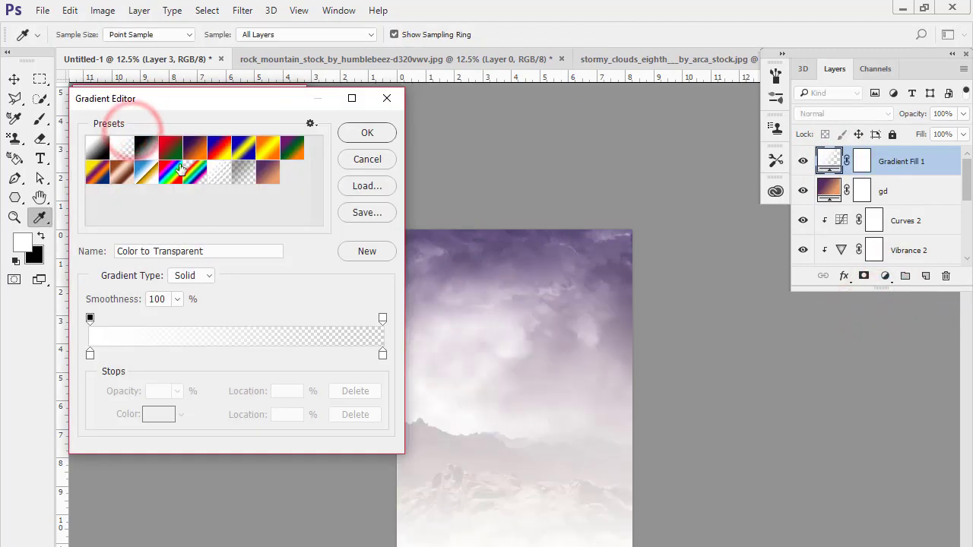
{"action": "double_click", "coordinate": [90, 355]}
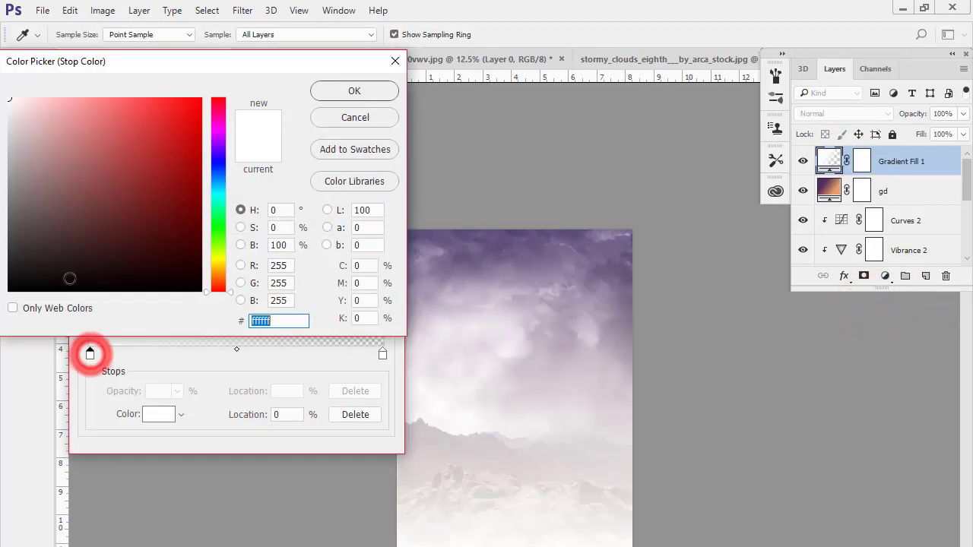
{"action": "right_click", "coordinate": [272, 333]}
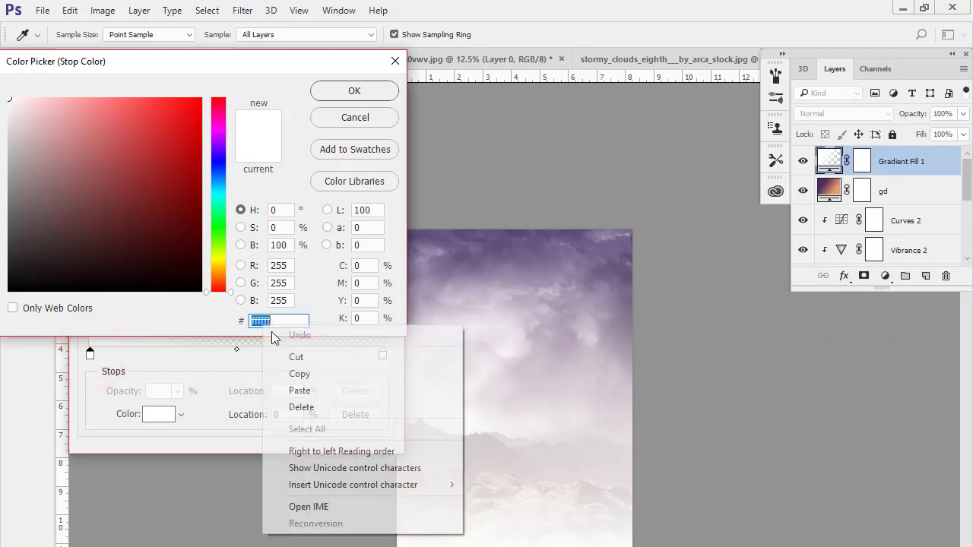
{"action": "left_click", "coordinate": [298, 390]}
{"action": "left_click", "coordinate": [333, 94]}
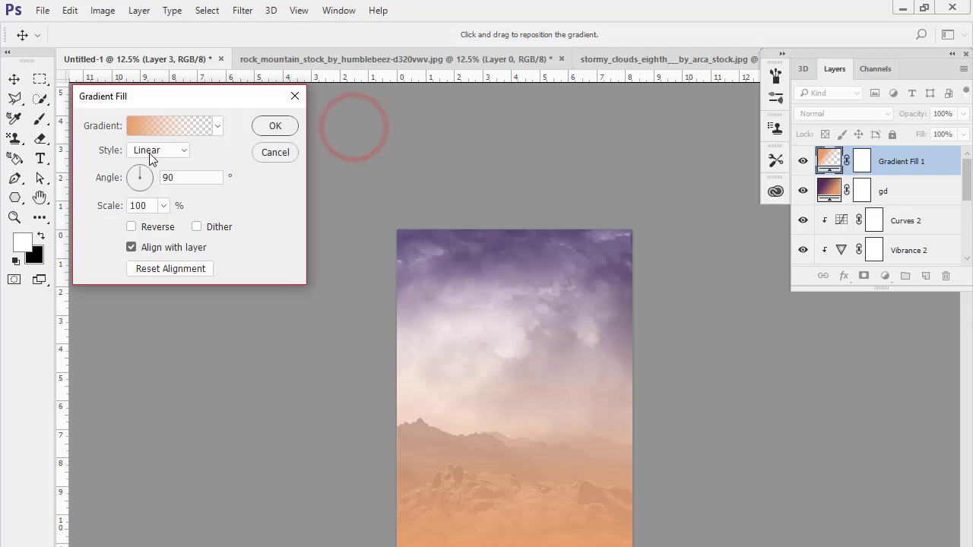
{"action": "left_click", "coordinate": [139, 151]}
{"action": "left_click", "coordinate": [141, 176]}
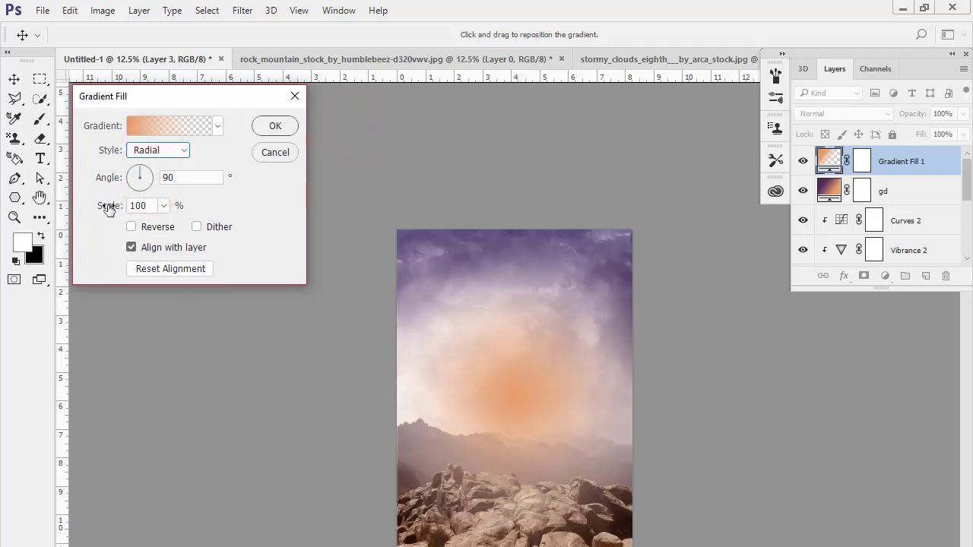
{"action": "left_click_drag", "start_coordinate": [108, 209], "coordinate": [104, 215]}
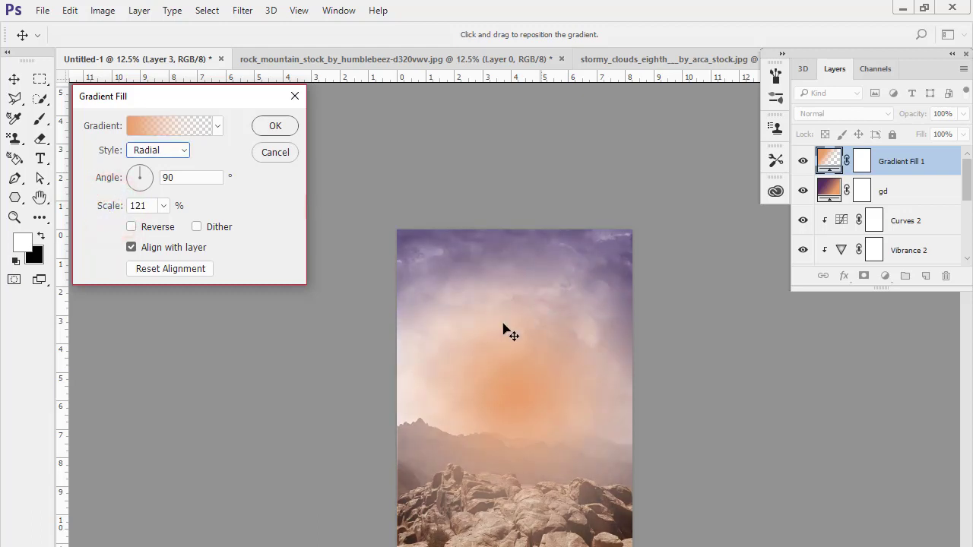
Remove the white right stop, shift the orange glow left, and apply the fill
{"action": "left_click", "coordinate": [159, 133]}
{"action": "double_click", "coordinate": [382, 354]}
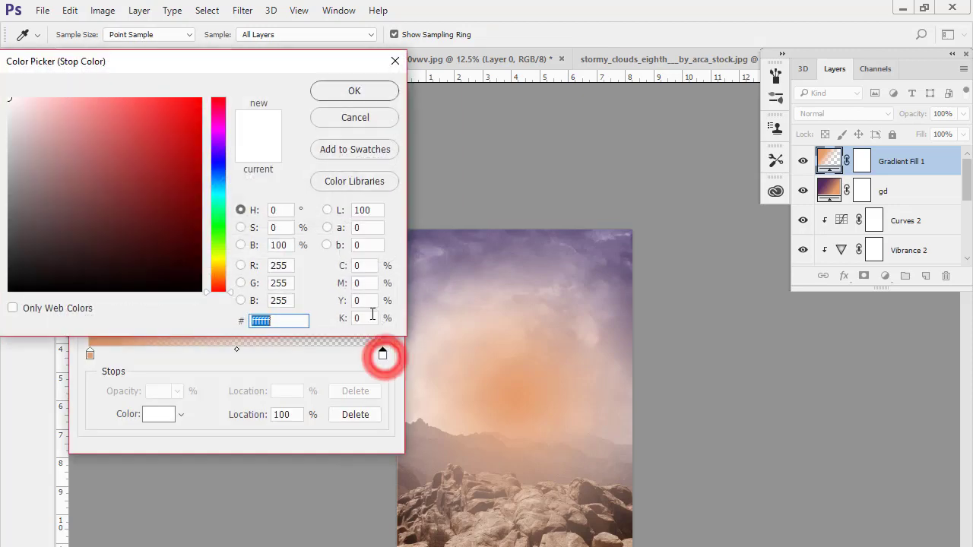
{"action": "left_click", "coordinate": [354, 117]}
{"action": "left_click_drag", "start_coordinate": [382, 354], "coordinate": [375, 350]}
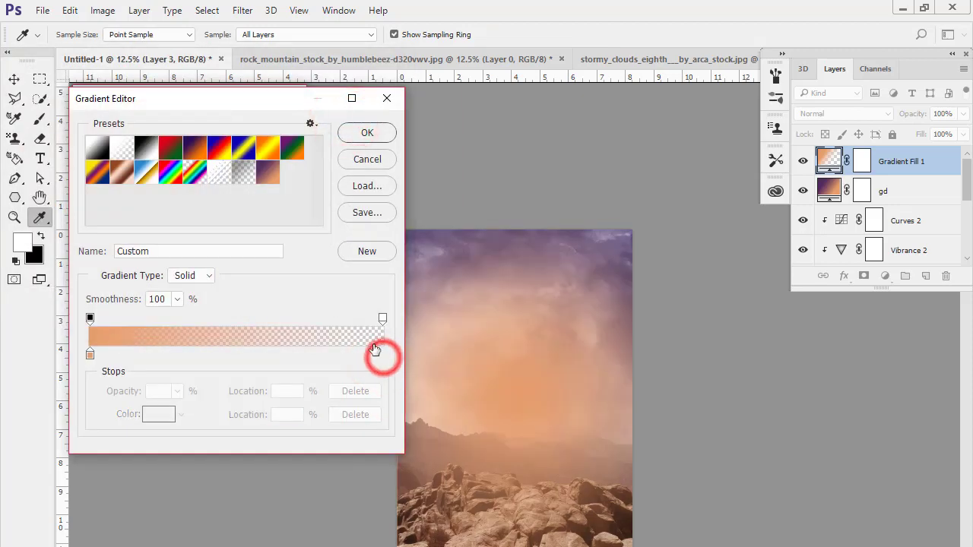
{"action": "left_click", "coordinate": [365, 137]}
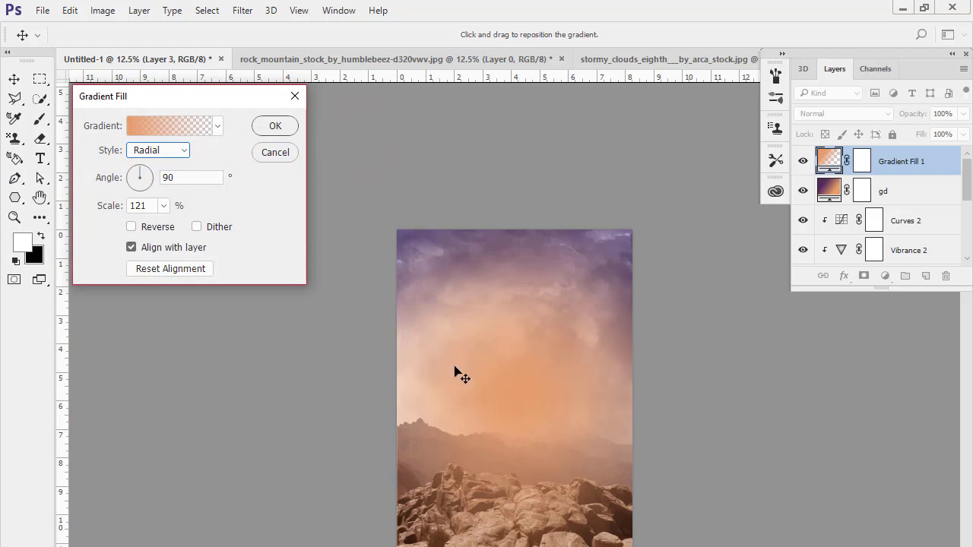
{"action": "left_click_drag", "start_coordinate": [455, 371], "coordinate": [449, 380]}
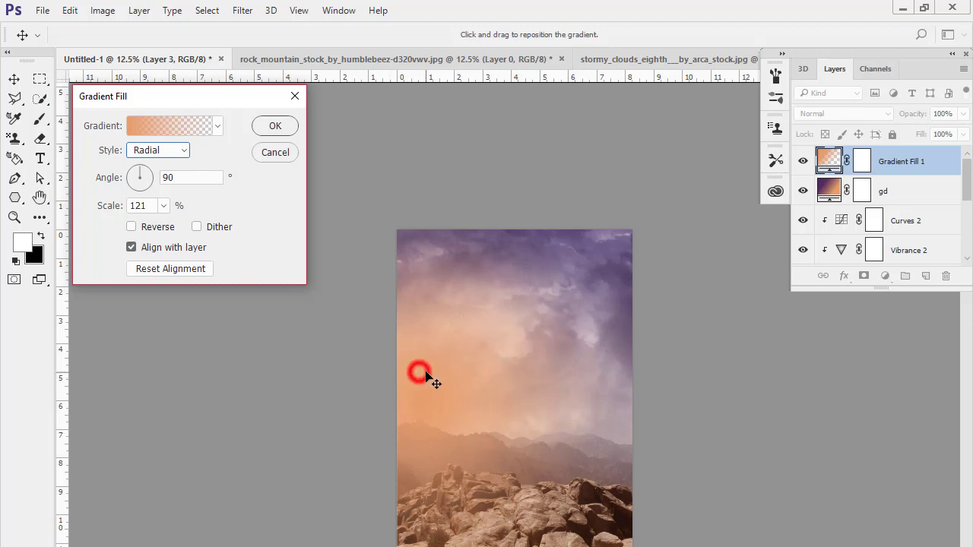
{"action": "left_click", "coordinate": [270, 126]}
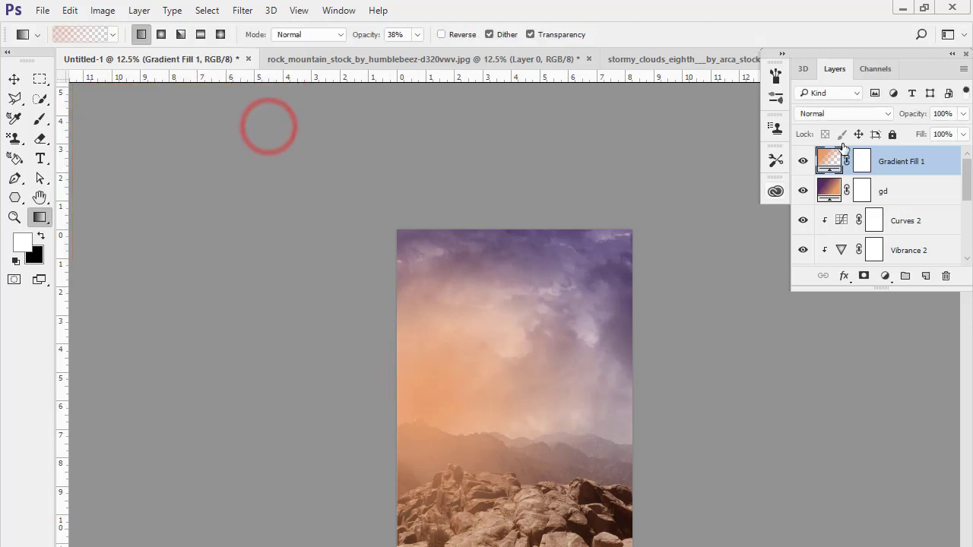
Blend Gradient Fill 1 in Overlay, then zoom in and pan to inspect the mountains and rocks
{"action": "left_click", "coordinate": [821, 115]}
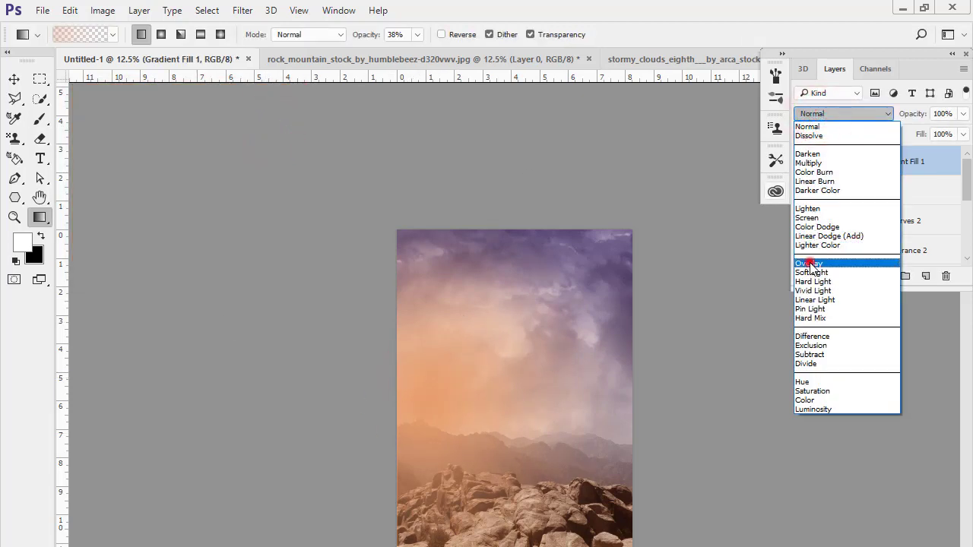
{"action": "left_click", "coordinate": [811, 263]}
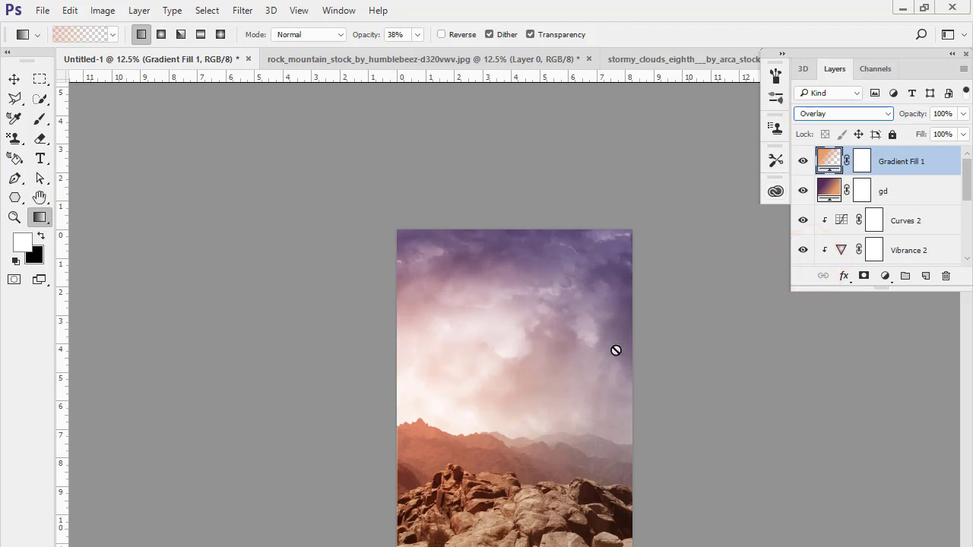
{"action": "scroll", "coordinate": [524, 374], "scroll_direction": "up", "scroll_amount": 1}
{"action": "scroll", "coordinate": [521, 373], "scroll_direction": "up", "scroll_amount": 1}
{"action": "scroll", "coordinate": [471, 426], "scroll_direction": "up", "scroll_amount": 2}
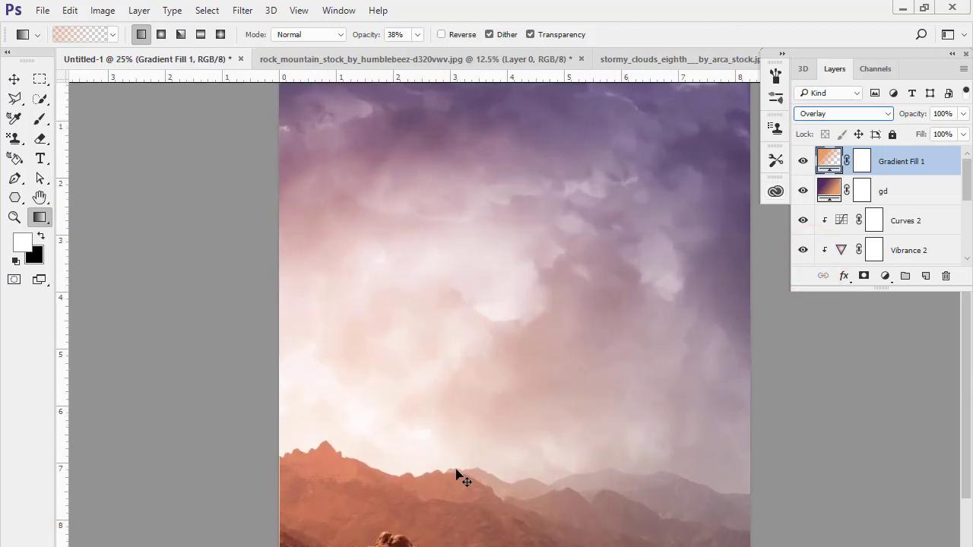
{"action": "left_click_drag", "start_coordinate": [477, 419], "coordinate": [486, 240]}
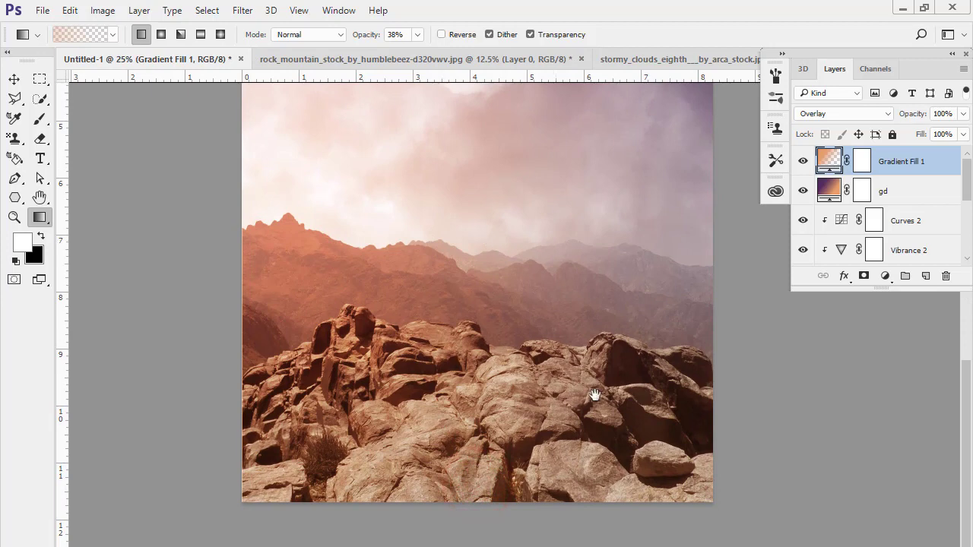
{"action": "left_click_drag", "start_coordinate": [500, 302], "coordinate": [499, 402]}
{"action": "mouse_move", "coordinate": [517, 274]}
{"action": "left_mouse_down"}
{"action": "mouse_move", "coordinate": [512, 400]}
{"action": "mouse_move", "coordinate": [504, 202]}
{"action": "left_mouse_up"}
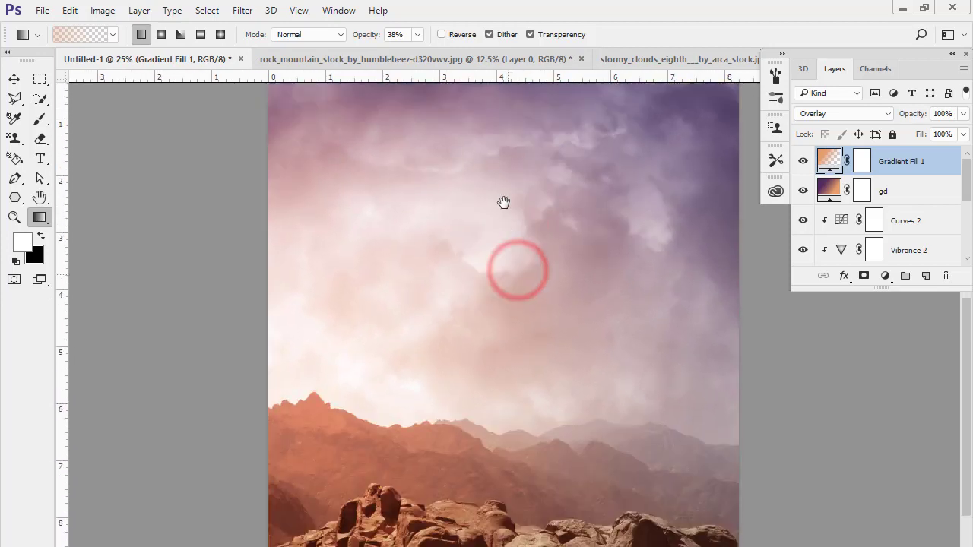
{"action": "mouse_move", "coordinate": [504, 334]}
{"action": "left_mouse_down"}
{"action": "mouse_move", "coordinate": [503, 230]}
{"action": "mouse_move", "coordinate": [499, 253]}
{"action": "left_mouse_up"}
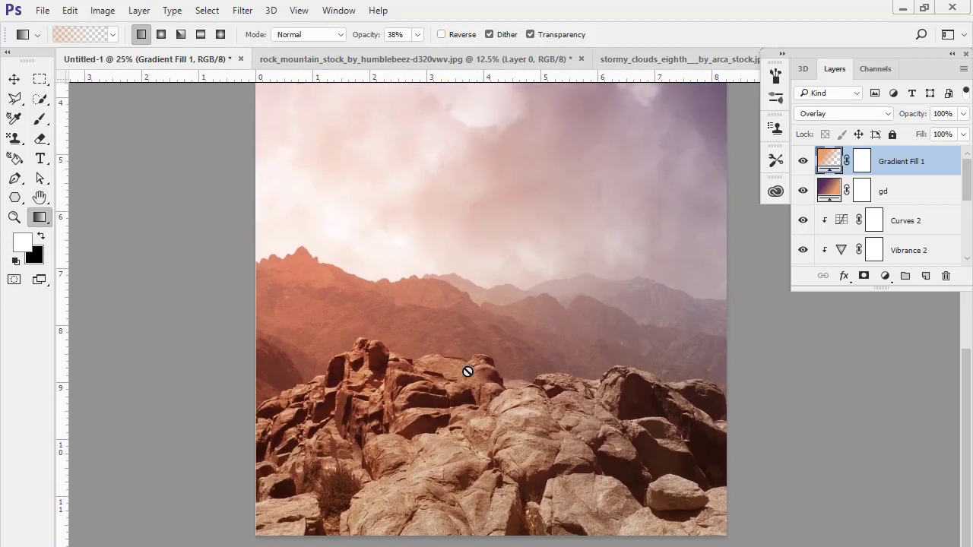
Select the gd layer mask and the Gradient tool with the first preset
{"action": "left_click", "coordinate": [34, 216]}
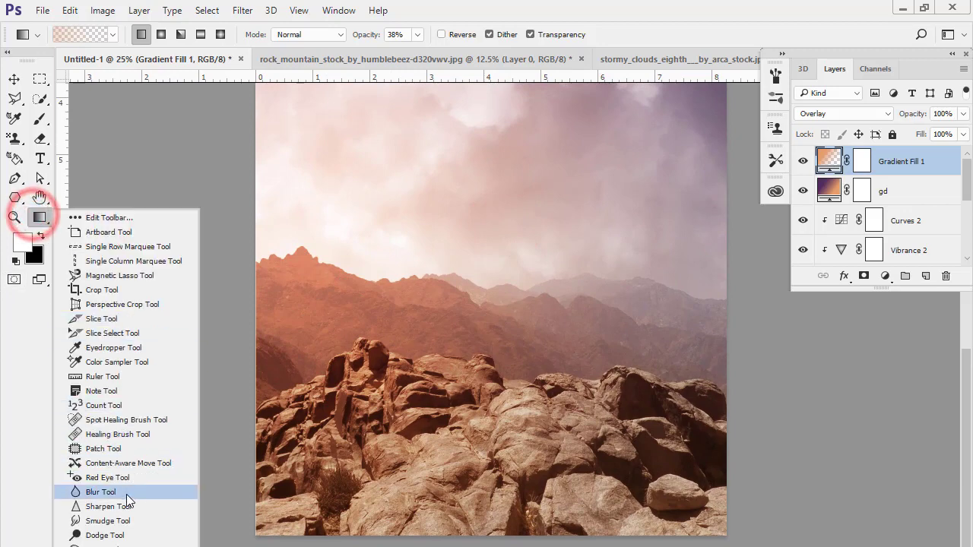
{"action": "left_click", "coordinate": [125, 500]}
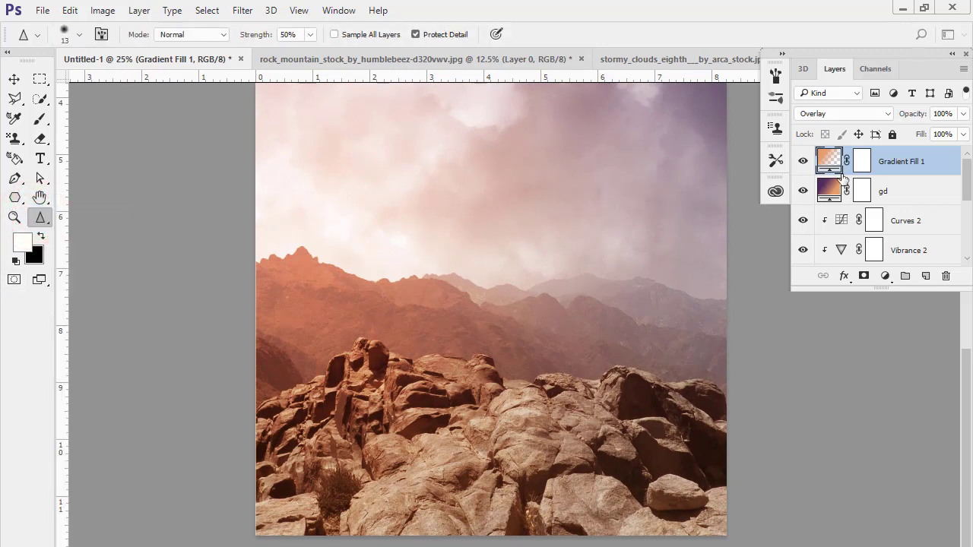
{"action": "left_click", "coordinate": [861, 160]}
{"action": "left_click", "coordinate": [861, 192]}
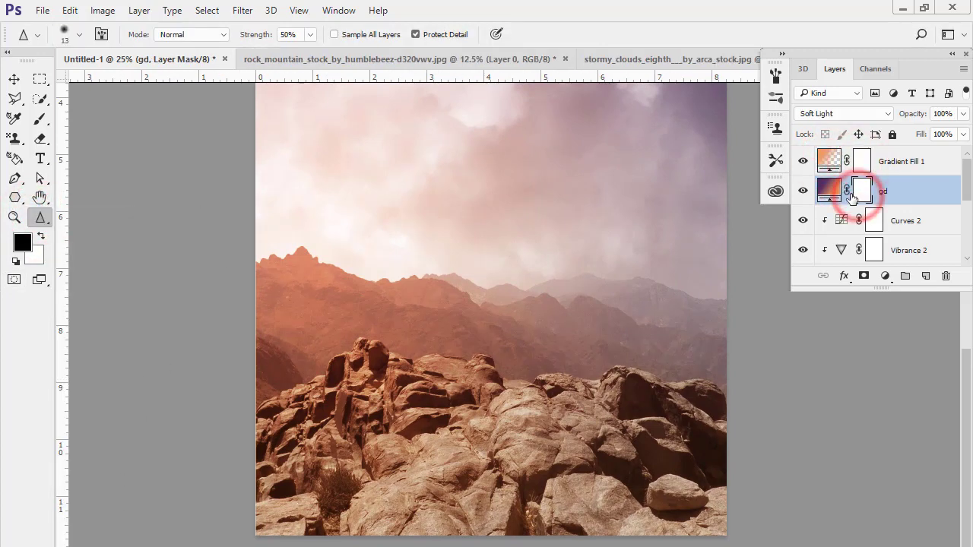
{"action": "left_click", "coordinate": [861, 194]}
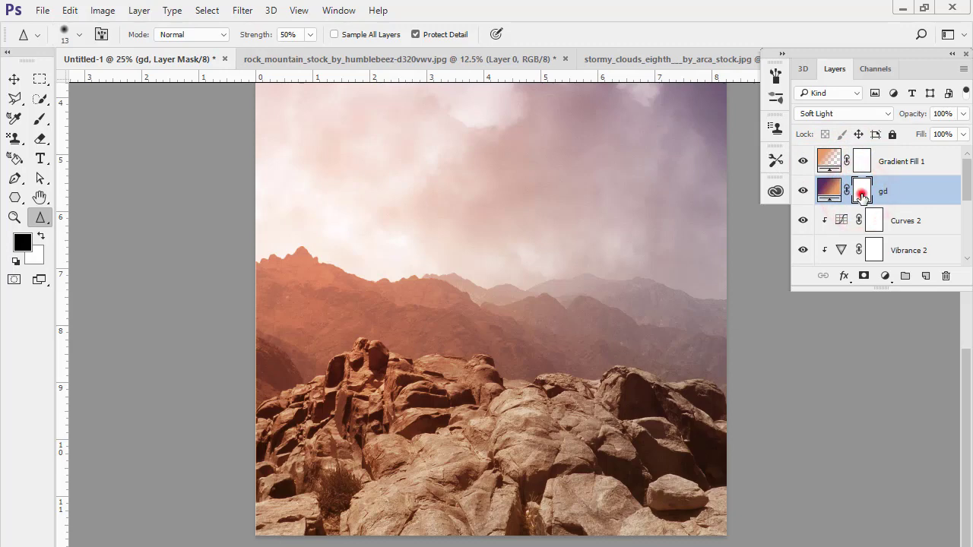
{"action": "left_click", "coordinate": [42, 220]}
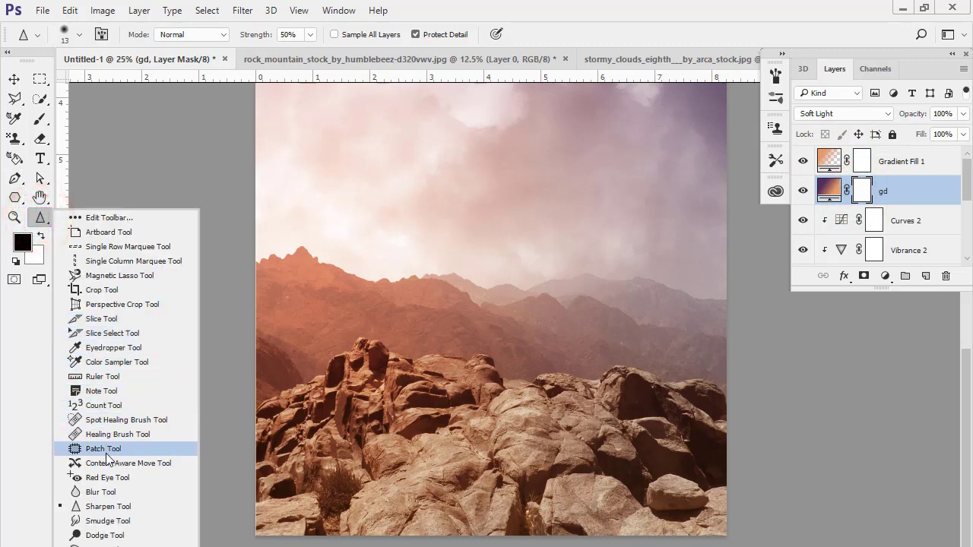
{"action": "key", "text": "g"}
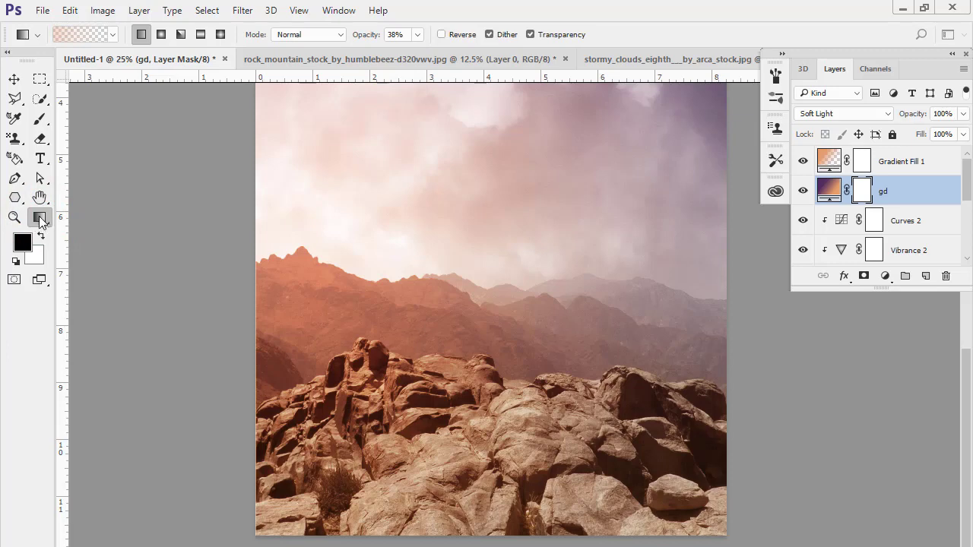
{"action": "left_click", "coordinate": [111, 34]}
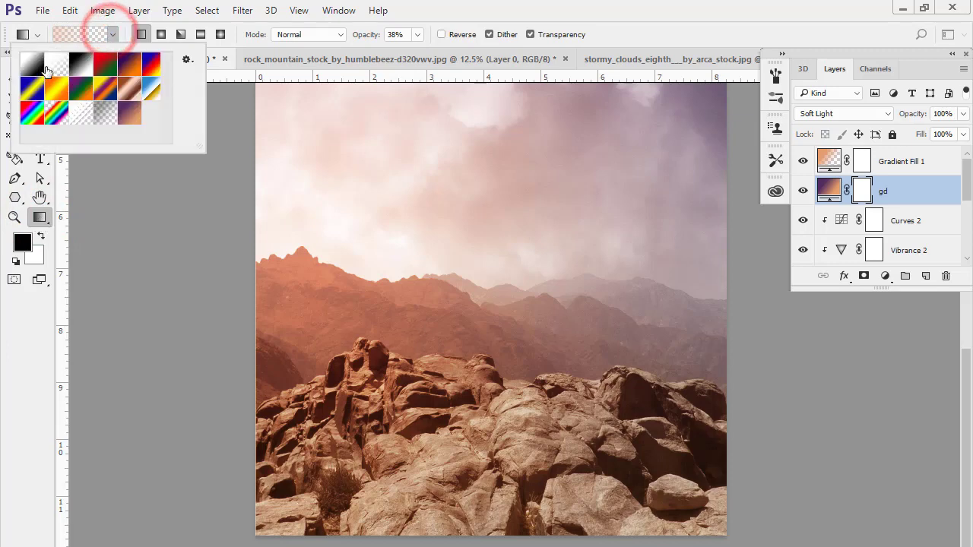
{"action": "double_click", "coordinate": [39, 66]}
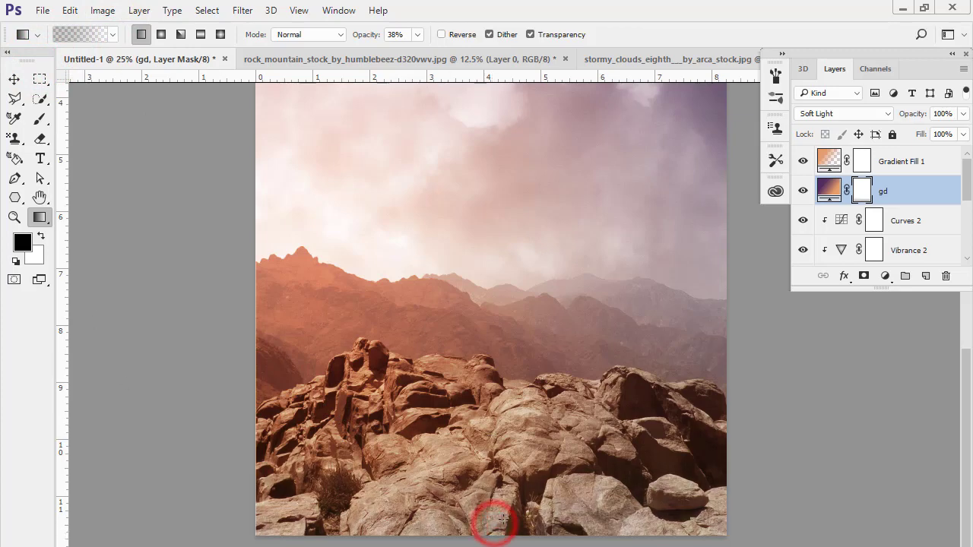
Drag a 69%-opacity gradient upward over the bottom rocks to fade the gd tint
{"action": "left_click", "coordinate": [416, 34]}
{"action": "left_click_drag", "start_coordinate": [357, 38], "coordinate": [387, 42]}
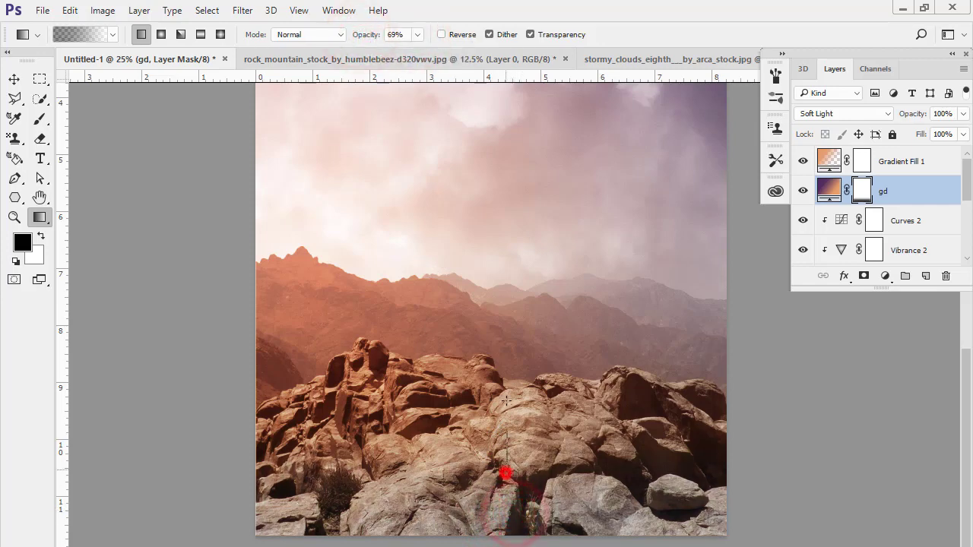
{"action": "left_click_drag", "start_coordinate": [504, 473], "coordinate": [506, 472]}
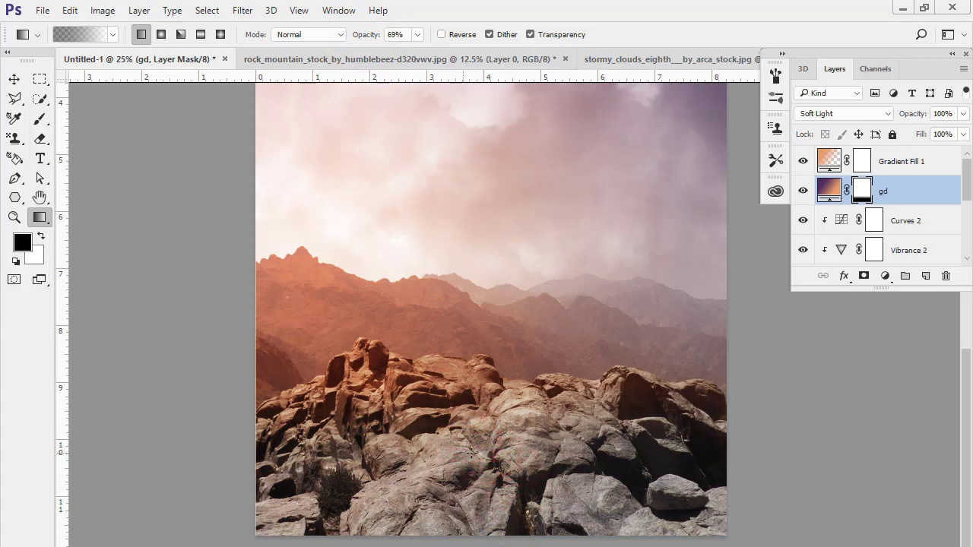
{"action": "scroll", "coordinate": [531, 243], "scroll_direction": "down", "scroll_amount": 2}
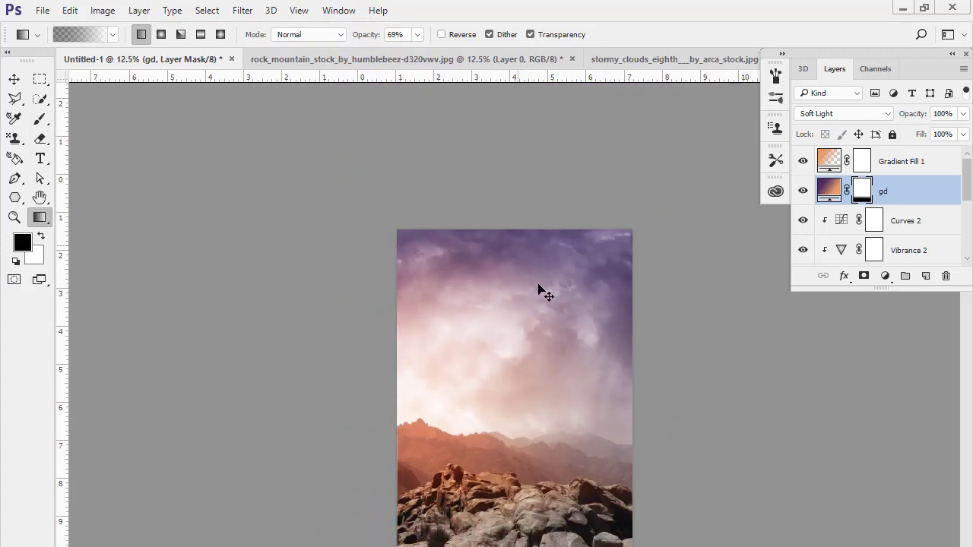
Switch to the Dodge/Burn tool, add empty Layer 3 above Gradient Fill 1, and set black as foreground
{"action": "left_click", "coordinate": [37, 220]}
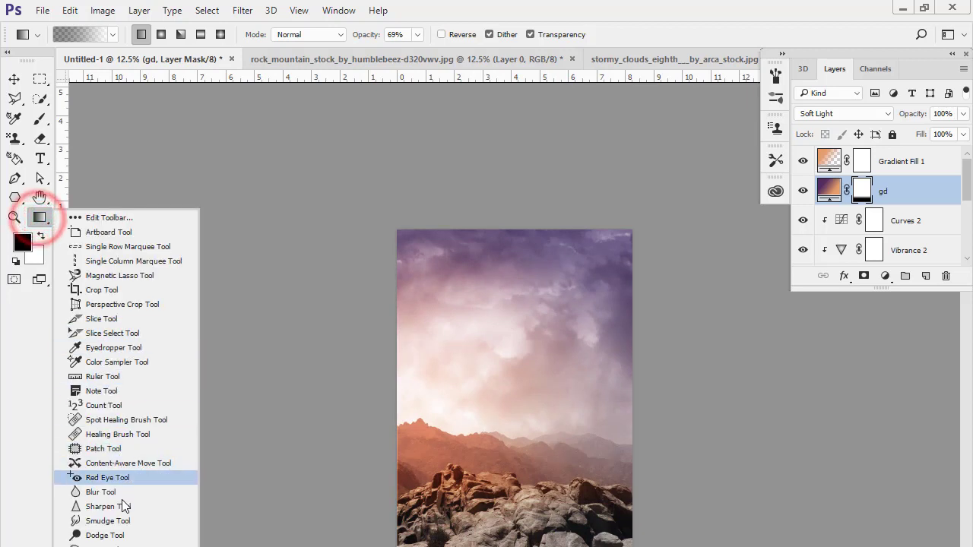
{"action": "left_click", "coordinate": [105, 544]}
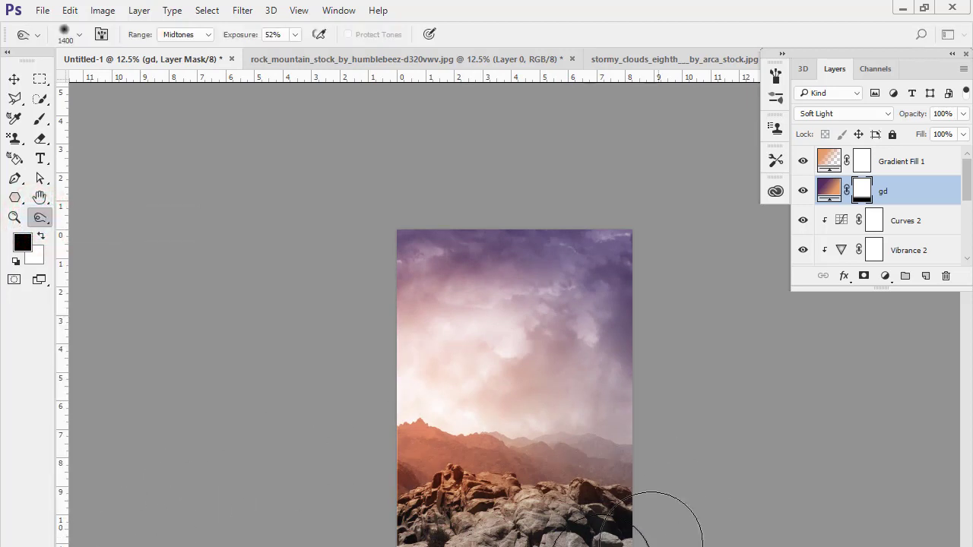
{"action": "left_click", "coordinate": [866, 159]}
{"action": "left_click", "coordinate": [828, 160]}
{"action": "left_click", "coordinate": [828, 190]}
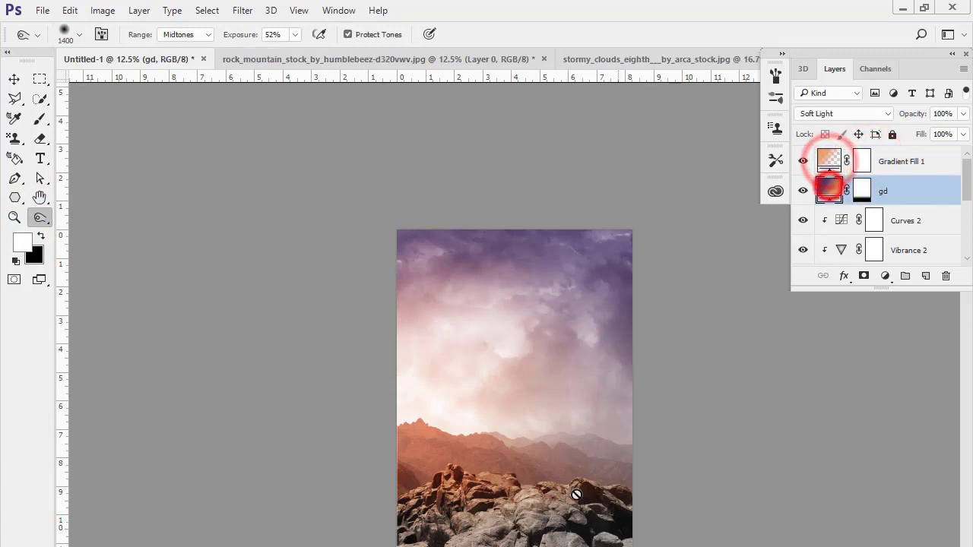
{"action": "left_click", "coordinate": [829, 161]}
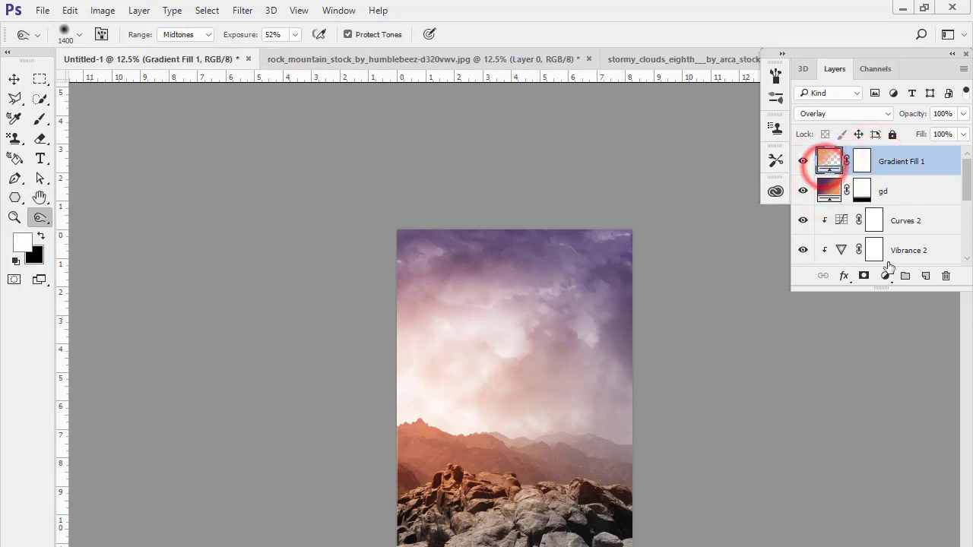
{"action": "left_click", "coordinate": [925, 276]}
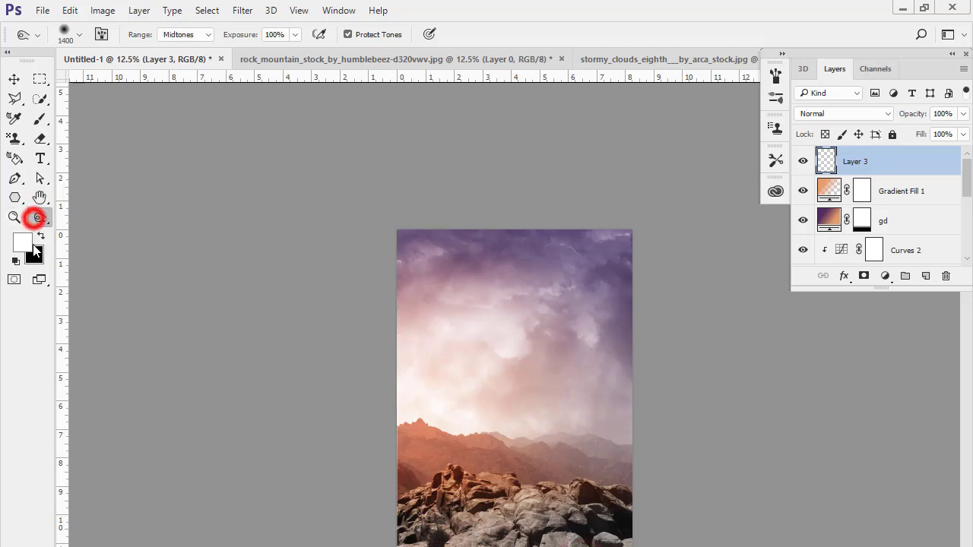
{"action": "left_click", "coordinate": [41, 235]}
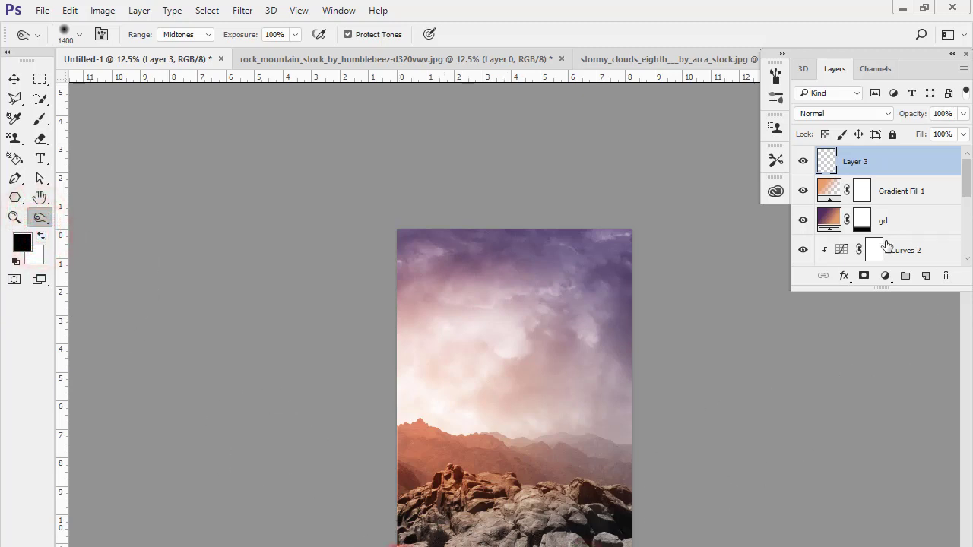
{"action": "scroll", "coordinate": [849, 196], "scroll_direction": "down", "scroll_amount": 2}
{"action": "scroll", "coordinate": [817, 242], "scroll_direction": "down", "scroll_amount": 1}
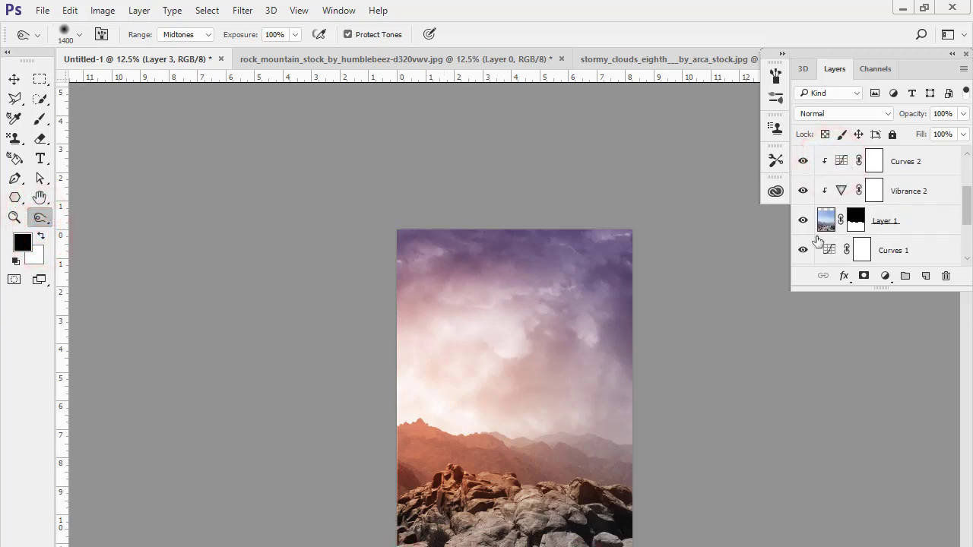
Dodge the bottom rocks on Layer 1 at 45% exposure with a smaller brush
{"action": "left_click", "coordinate": [822, 221]}
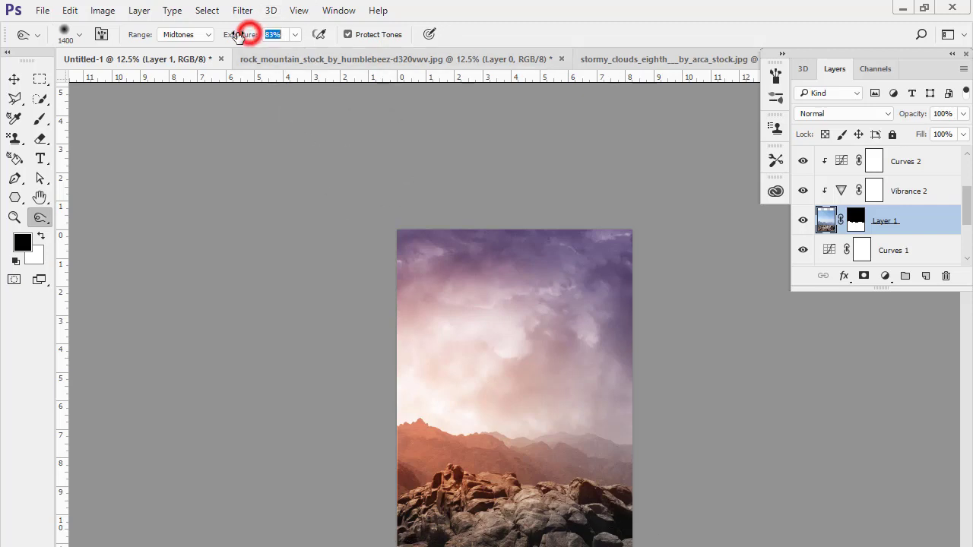
{"action": "left_click_drag", "start_coordinate": [238, 34], "coordinate": [235, 34]}
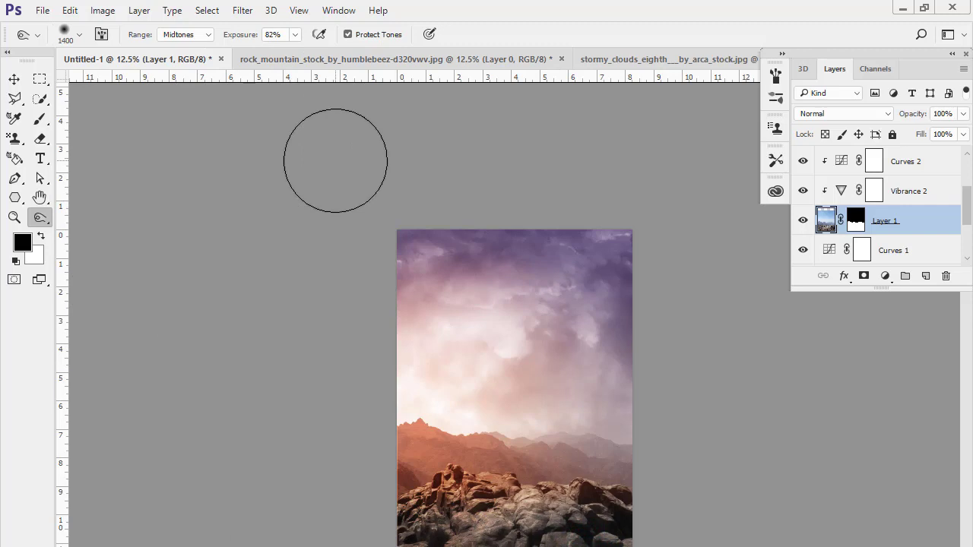
{"action": "left_click_drag", "start_coordinate": [212, 44], "coordinate": [216, 44]}
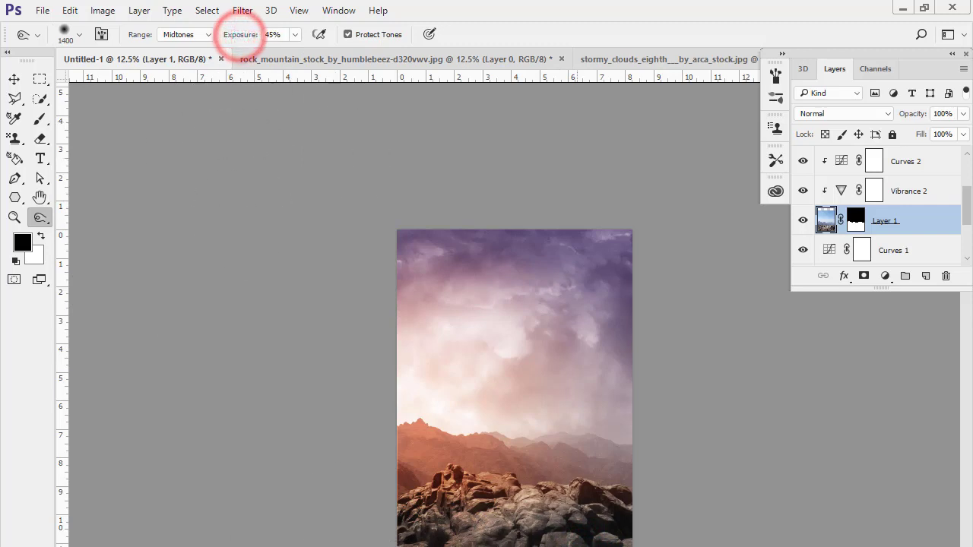
{"action": "key", "text": "bracketleft"}
{"action": "key", "text": "bracketleft"}
{"action": "key", "text": "bracketleft"}
{"action": "left_click_drag", "start_coordinate": [587, 525], "coordinate": [423, 521]}
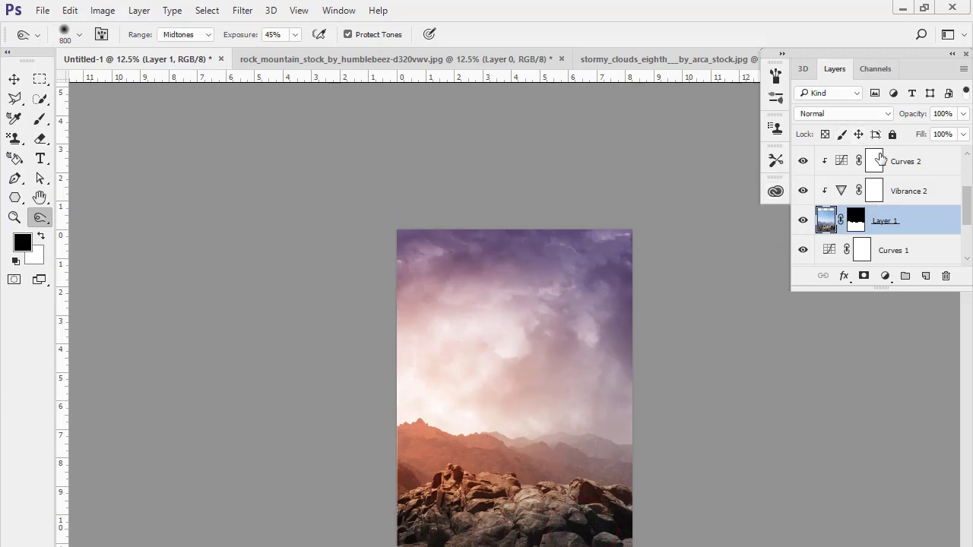
{"action": "key", "text": "ctrl+plus"}
{"action": "mouse_move", "coordinate": [506, 395]}
{"action": "left_mouse_down"}
{"action": "mouse_move", "coordinate": [498, 186]}
{"action": "mouse_move", "coordinate": [465, 223]}
{"action": "left_mouse_up"}
{"action": "left_click_drag", "start_coordinate": [478, 256], "coordinate": [490, 333]}
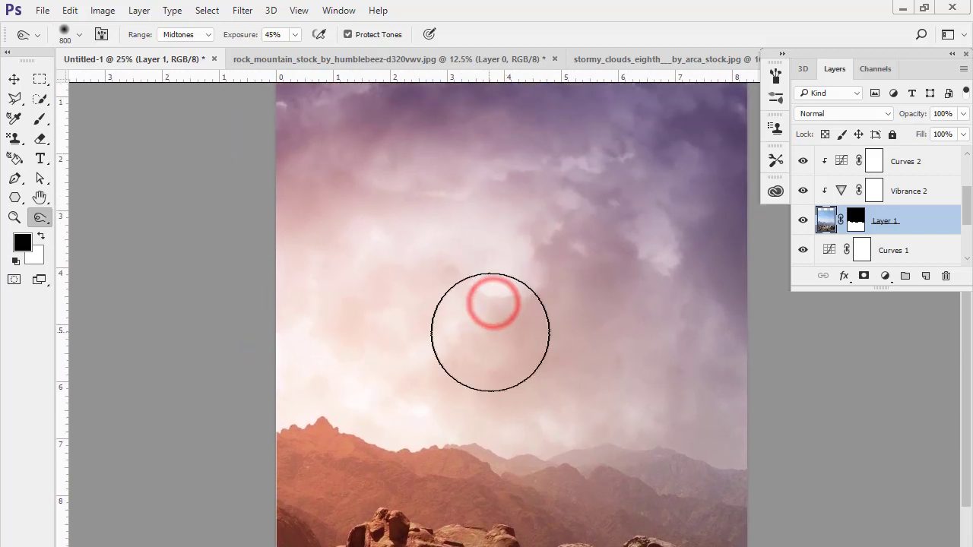
{"action": "key", "text": "ctrl+minus"}
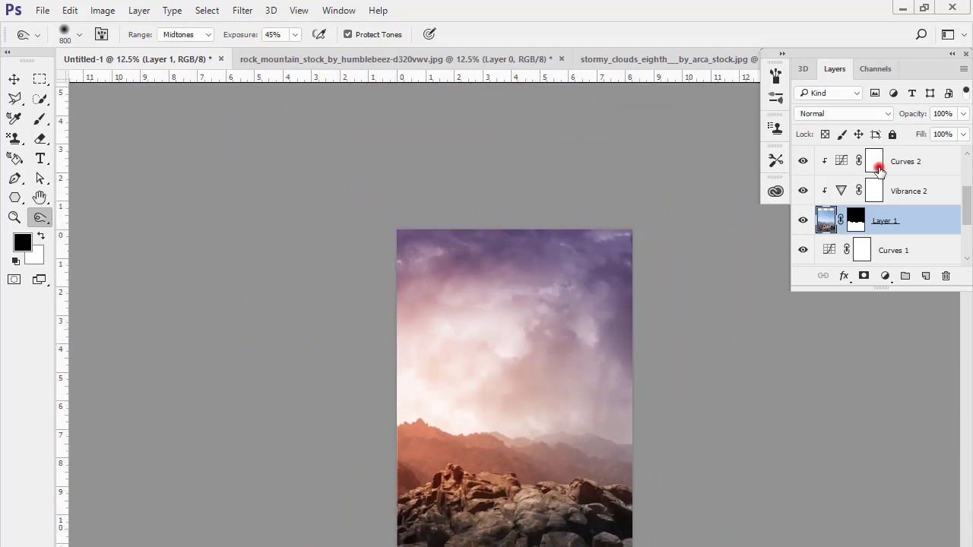
Select Layer 3 and add a new empty Layer 4 above it
{"action": "left_click", "coordinate": [878, 169]}
{"action": "scroll", "coordinate": [877, 169], "scroll_direction": "up", "scroll_amount": 3}
{"action": "left_click", "coordinate": [879, 162]}
{"action": "left_click", "coordinate": [925, 276]}
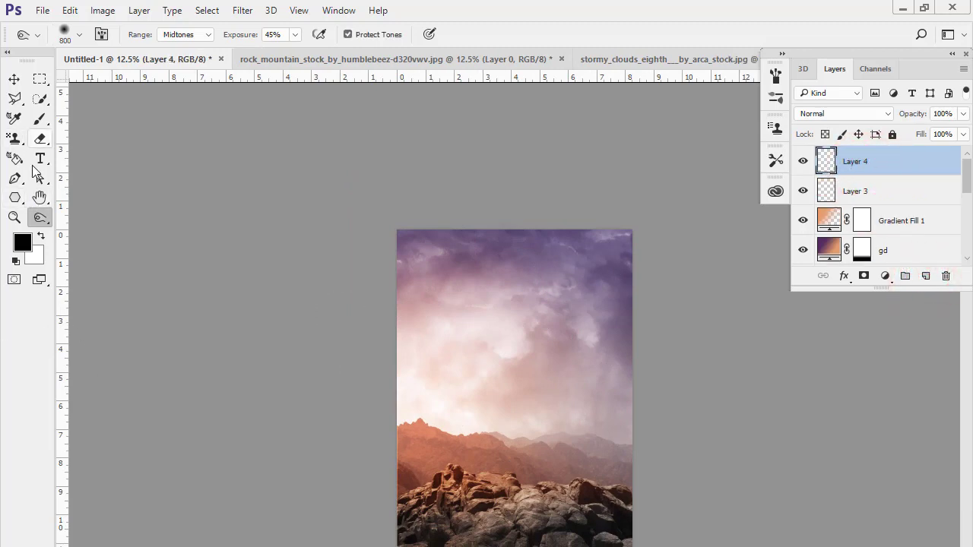
Load the extra cloud brush set and select the 1200 cloud brush
{"action": "left_click", "coordinate": [39, 120]}
{"action": "left_click", "coordinate": [79, 34]}
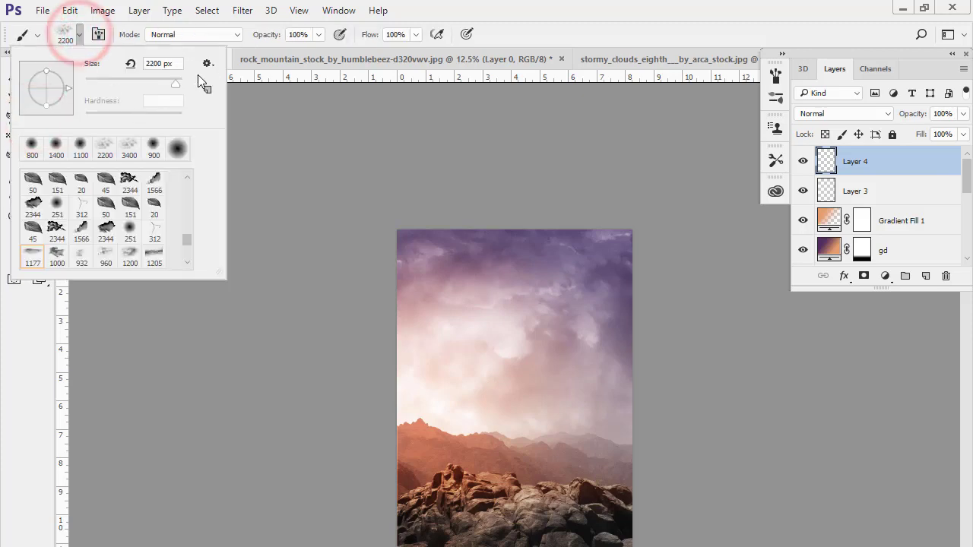
{"action": "left_click", "coordinate": [207, 64]}
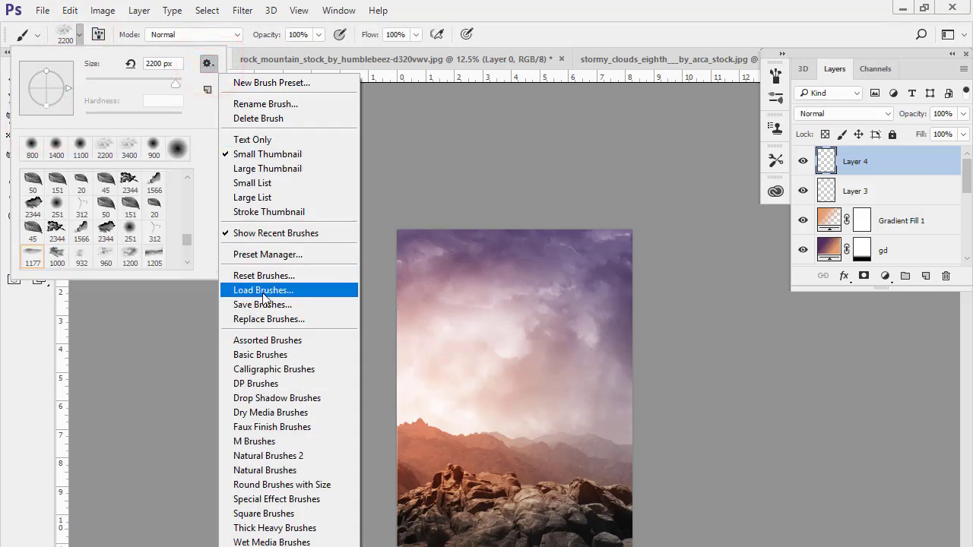
{"action": "left_click", "coordinate": [441, 162]}
{"action": "left_click", "coordinate": [185, 239]}
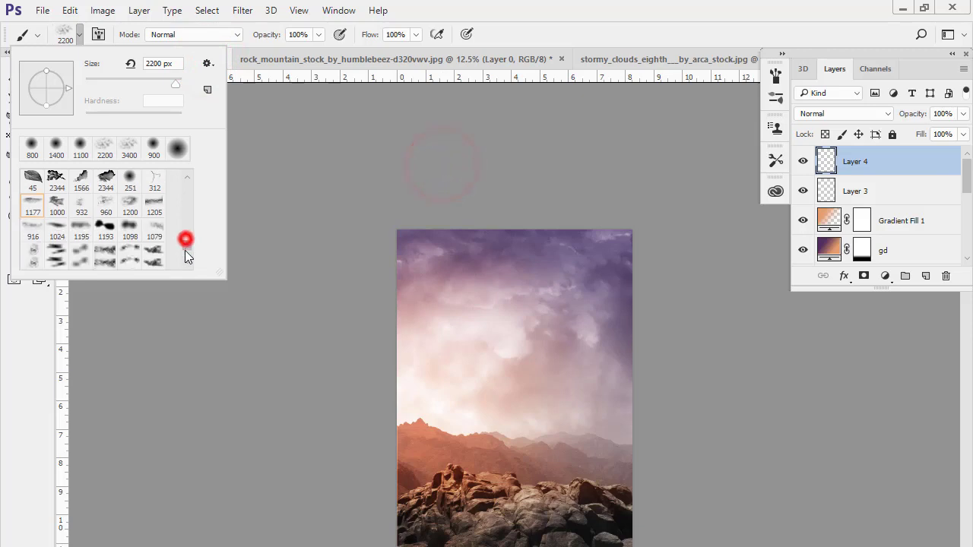
{"action": "double_click", "coordinate": [81, 234]}
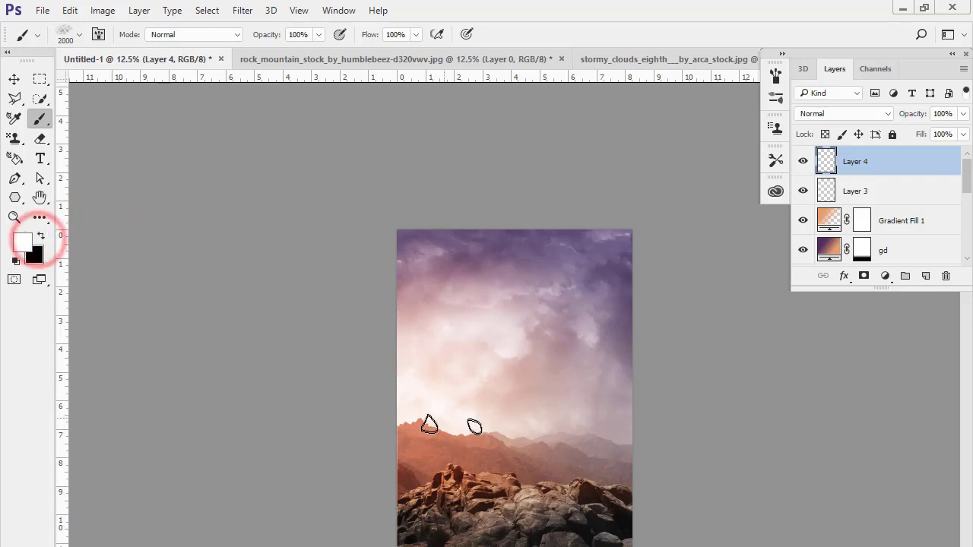
Stamp soft white fog over the rocks on Layer 4 with the cloud brush
{"action": "left_click", "coordinate": [441, 408]}
{"action": "left_click", "coordinate": [521, 423]}
{"action": "left_click", "coordinate": [556, 426]}
{"action": "left_click", "coordinate": [580, 424]}
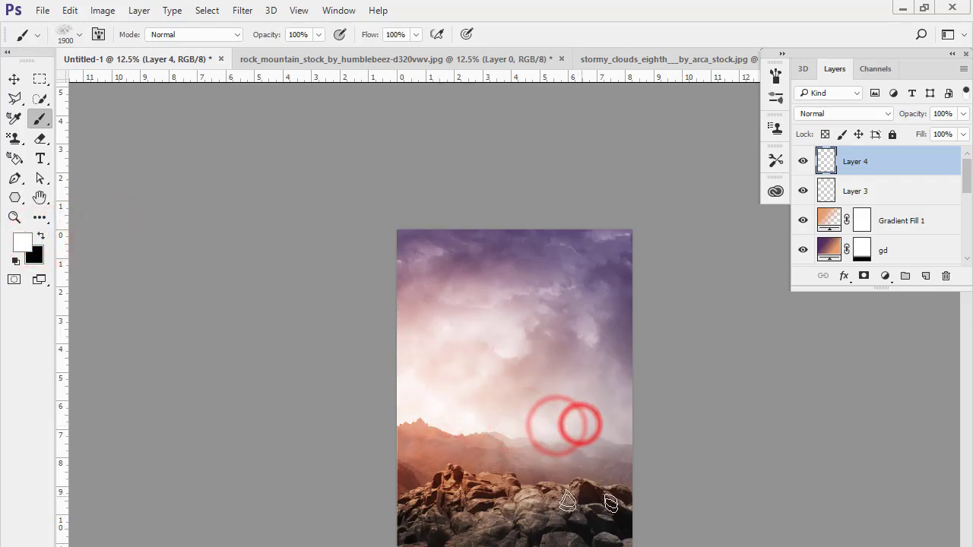
{"action": "left_click", "coordinate": [582, 495]}
{"action": "left_click", "coordinate": [489, 489]}
{"action": "left_click", "coordinate": [445, 532]}
{"action": "left_click", "coordinate": [463, 443]}
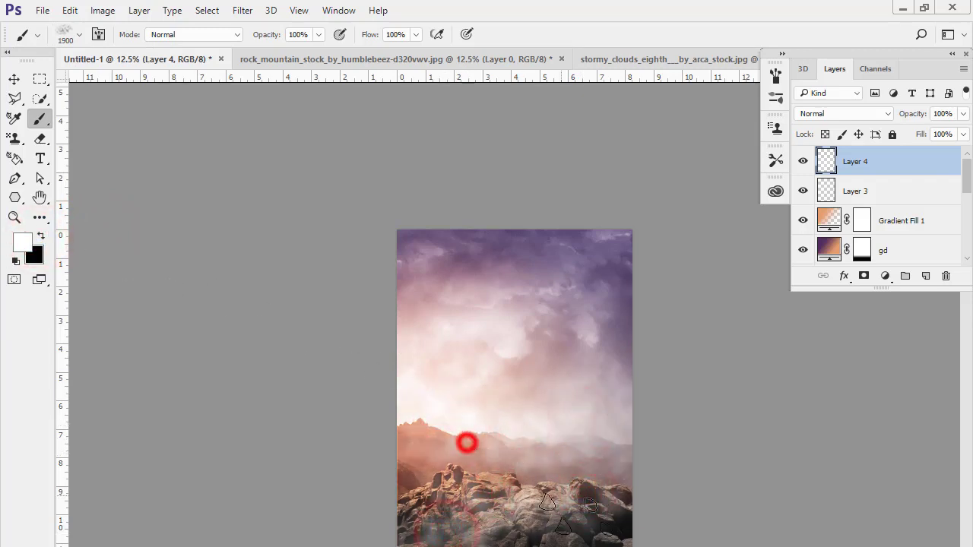
{"action": "left_click", "coordinate": [593, 533]}
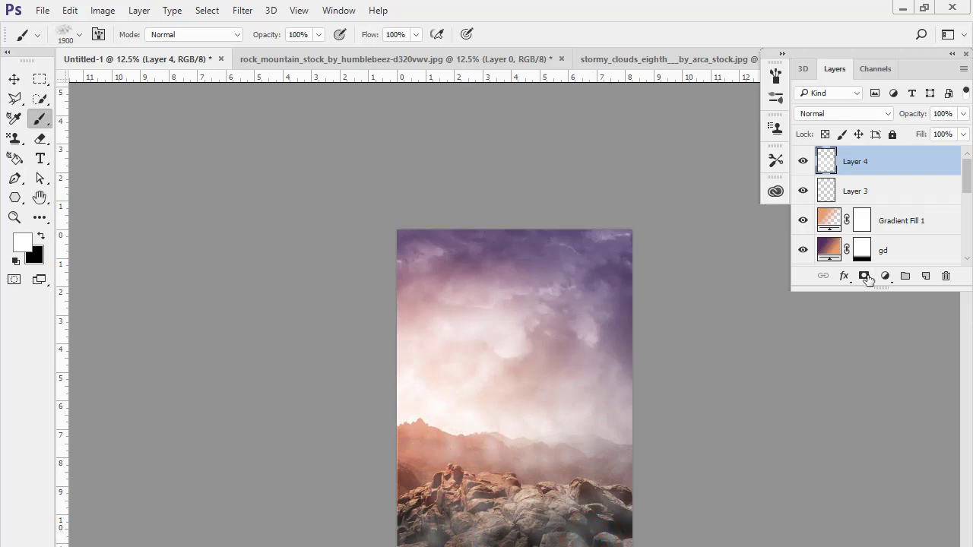
Add a layer mask and paint black to hide fog over the lower rocks
{"action": "left_click", "coordinate": [864, 276]}
{"action": "key", "text": "x"}
{"action": "left_click", "coordinate": [521, 526]}
{"action": "left_click", "coordinate": [578, 520]}
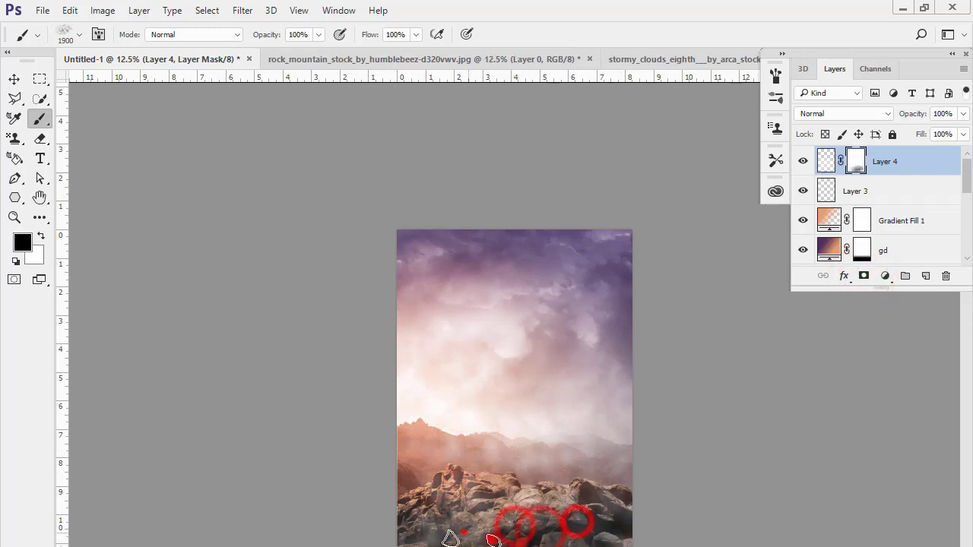
{"action": "left_click", "coordinate": [463, 532]}
{"action": "left_click", "coordinate": [434, 530]}
{"action": "left_click", "coordinate": [587, 532]}
{"action": "left_click", "coordinate": [464, 351]}
{"action": "left_click", "coordinate": [554, 356]}
Keep masking fog away across the sky, the lower rocks and the right edge
{"action": "left_click", "coordinate": [590, 356]}
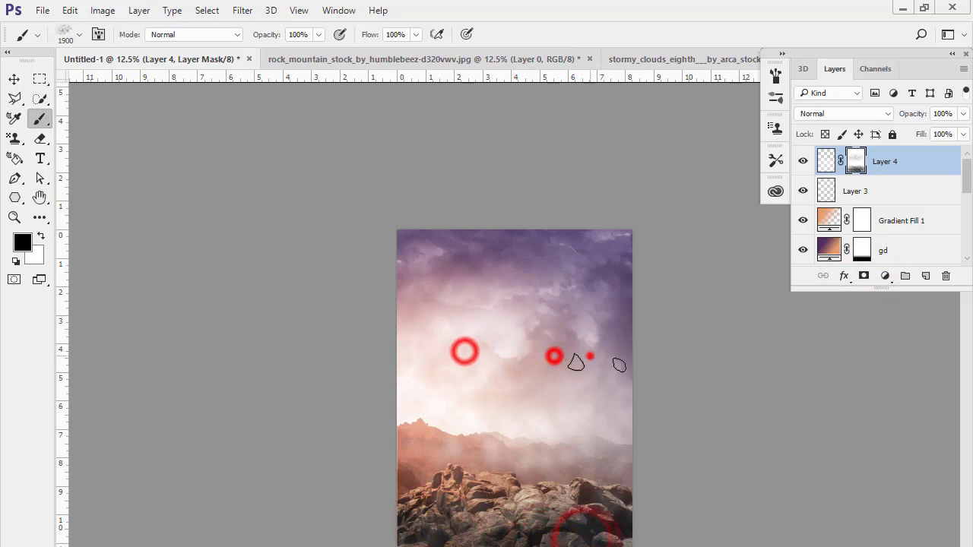
{"action": "left_click", "coordinate": [606, 362]}
{"action": "left_click", "coordinate": [527, 384]}
{"action": "left_click", "coordinate": [449, 370]}
{"action": "left_click", "coordinate": [392, 369]}
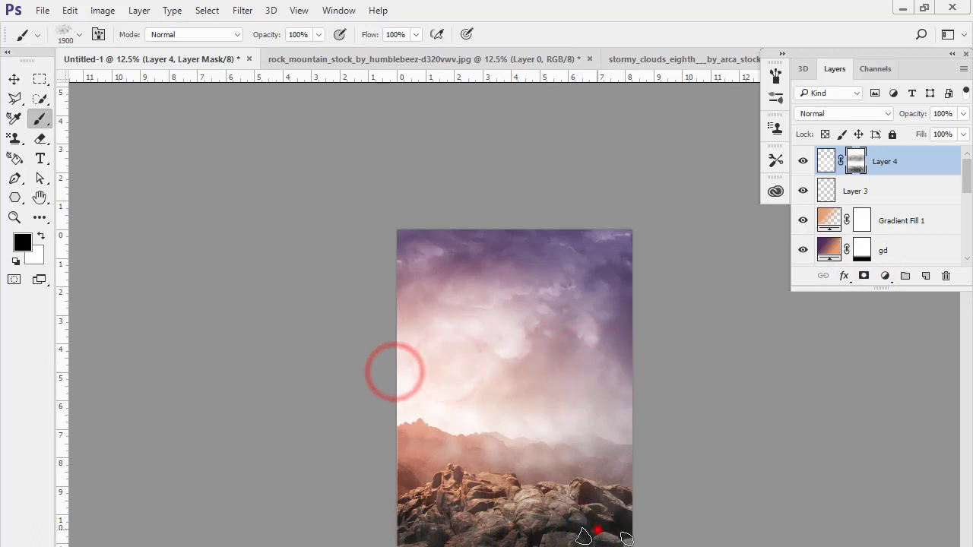
{"action": "left_click", "coordinate": [494, 524]}
{"action": "left_click", "coordinate": [402, 519]}
{"action": "left_click", "coordinate": [414, 490]}
{"action": "left_click", "coordinate": [469, 515]}
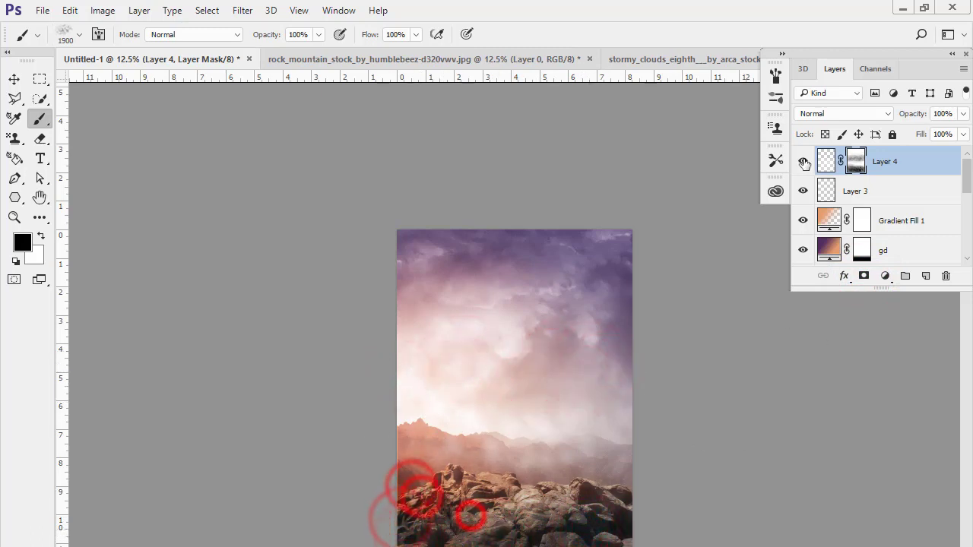
{"action": "left_click", "coordinate": [626, 450]}
{"action": "left_click", "coordinate": [614, 420]}
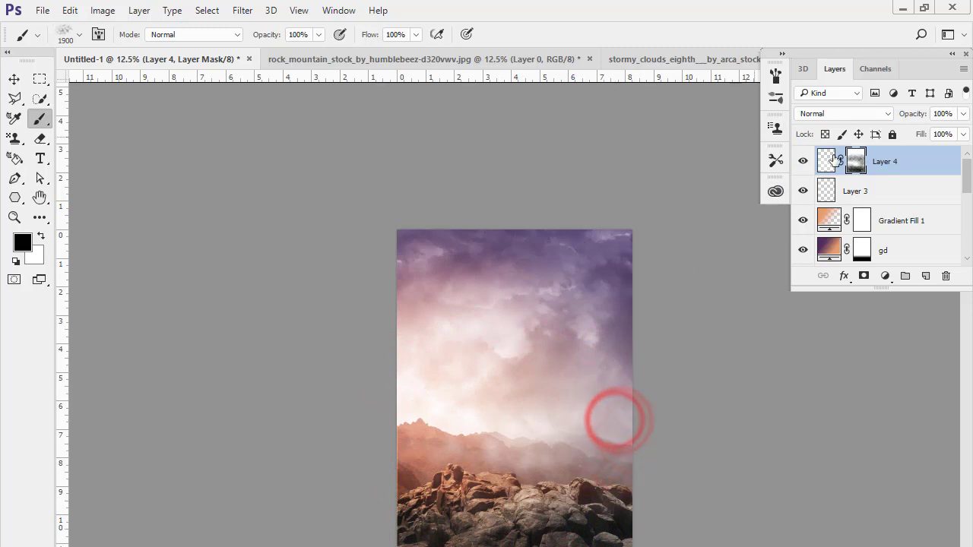
Lower the fog layer's opacity to 77%
{"action": "left_click_drag", "start_coordinate": [915, 117], "coordinate": [908, 115]}
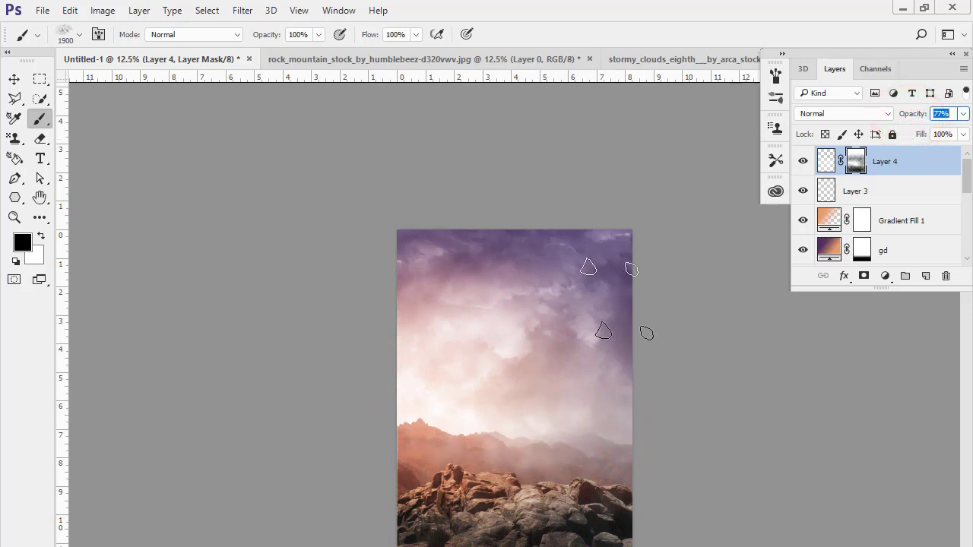
{"action": "scroll", "coordinate": [511, 382], "scroll_direction": "up", "scroll_amount": 1}
{"action": "scroll", "coordinate": [513, 266], "scroll_direction": "up", "scroll_amount": 1}
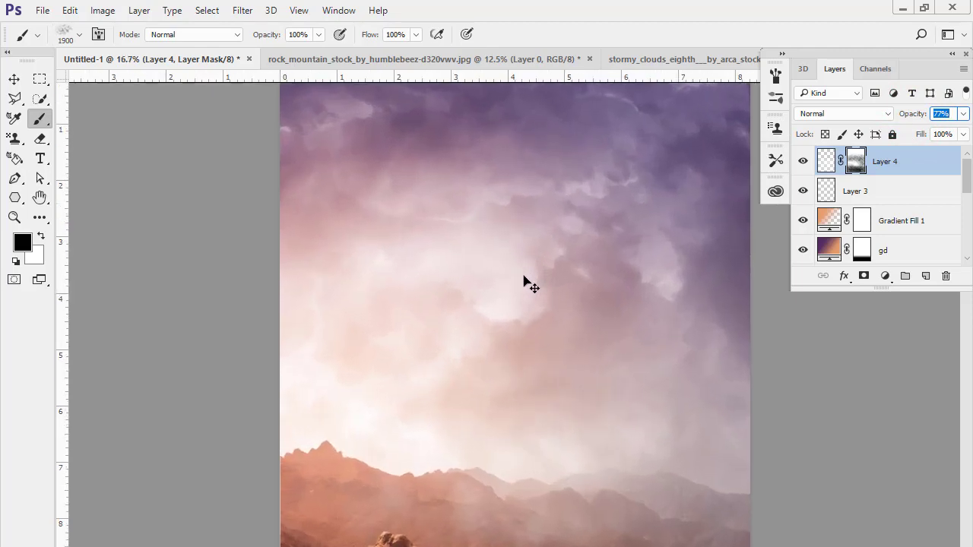
{"action": "scroll", "coordinate": [359, 407], "scroll_direction": "down", "scroll_amount": 2}
{"action": "scroll", "coordinate": [586, 174], "scroll_direction": "down", "scroll_amount": 1}
{"action": "scroll", "coordinate": [525, 239], "scroll_direction": "up", "scroll_amount": 1}
{"action": "scroll", "coordinate": [590, 347], "scroll_direction": "up", "scroll_amount": 1}
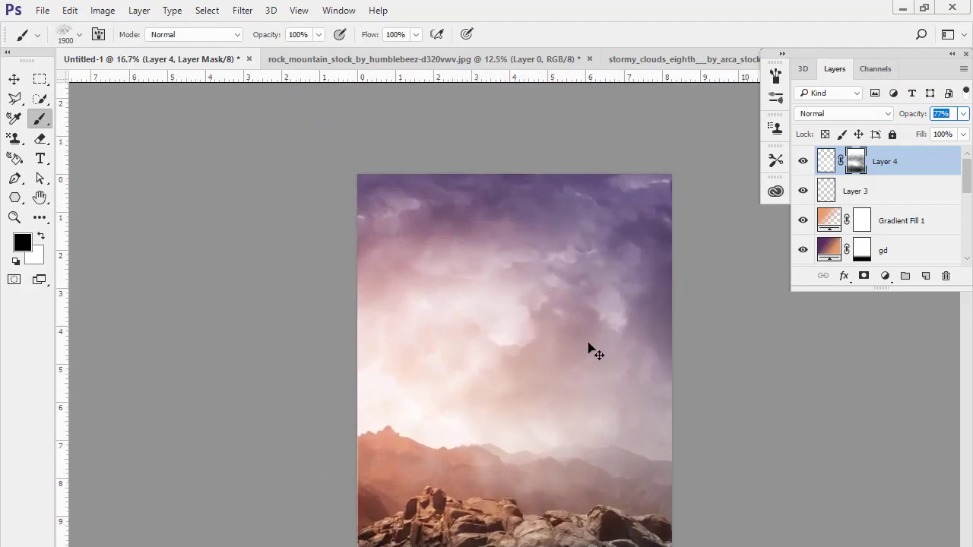
{"action": "scroll", "coordinate": [498, 361], "scroll_direction": "up", "scroll_amount": 1}
{"action": "scroll", "coordinate": [482, 490], "scroll_direction": "down", "scroll_amount": 3}
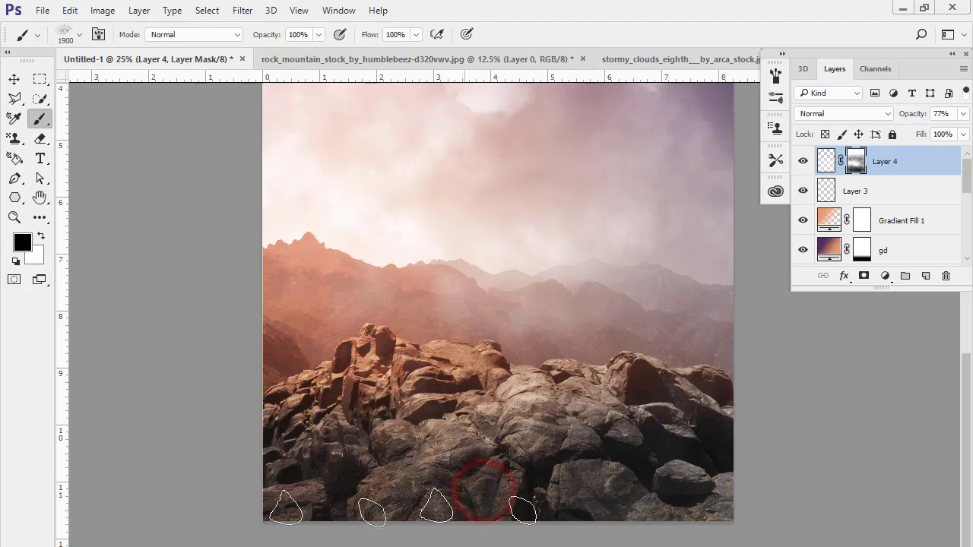
{"action": "scroll", "coordinate": [546, 466], "scroll_direction": "up", "scroll_amount": 3}
{"action": "scroll", "coordinate": [666, 317], "scroll_direction": "down", "scroll_amount": 2}
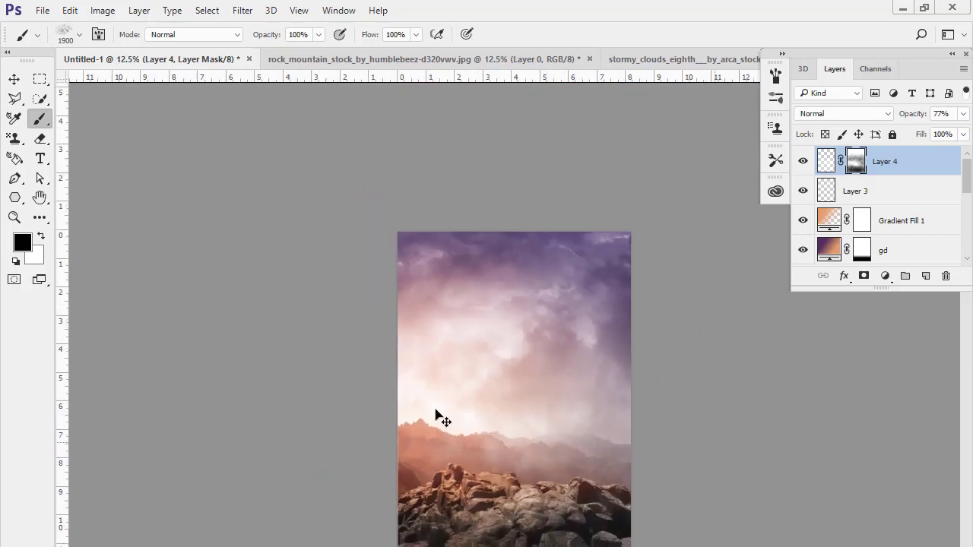
{"action": "scroll", "coordinate": [436, 415], "scroll_direction": "down", "scroll_amount": 1}
Close the rock mountain and stormy clouds photos without saving changes
{"action": "left_click", "coordinate": [317, 56]}
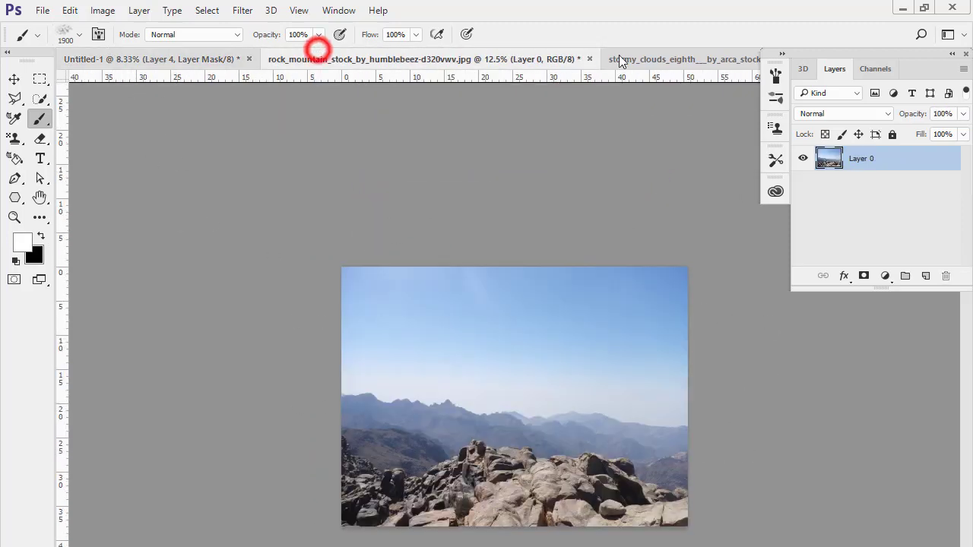
{"action": "left_click", "coordinate": [658, 59]}
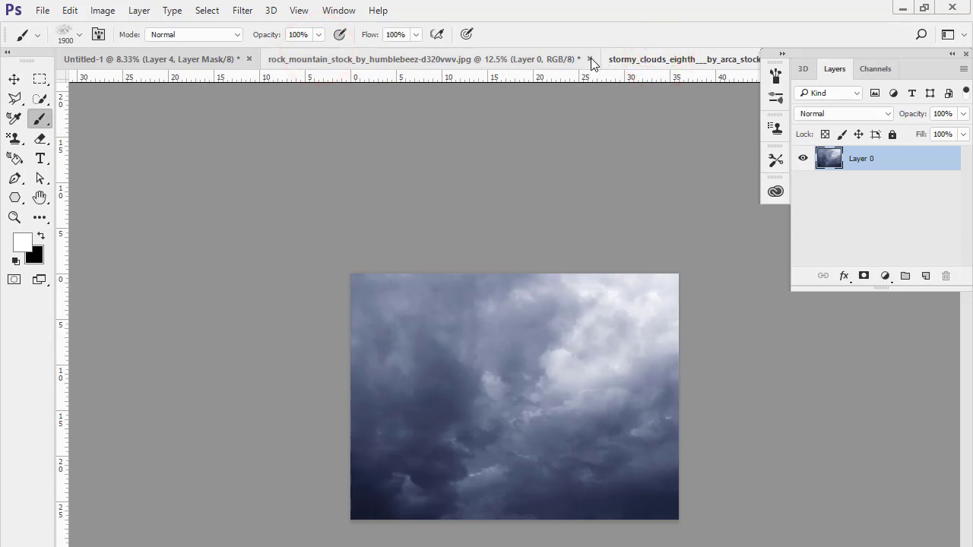
{"action": "left_click", "coordinate": [589, 59]}
{"action": "left_click", "coordinate": [539, 288]}
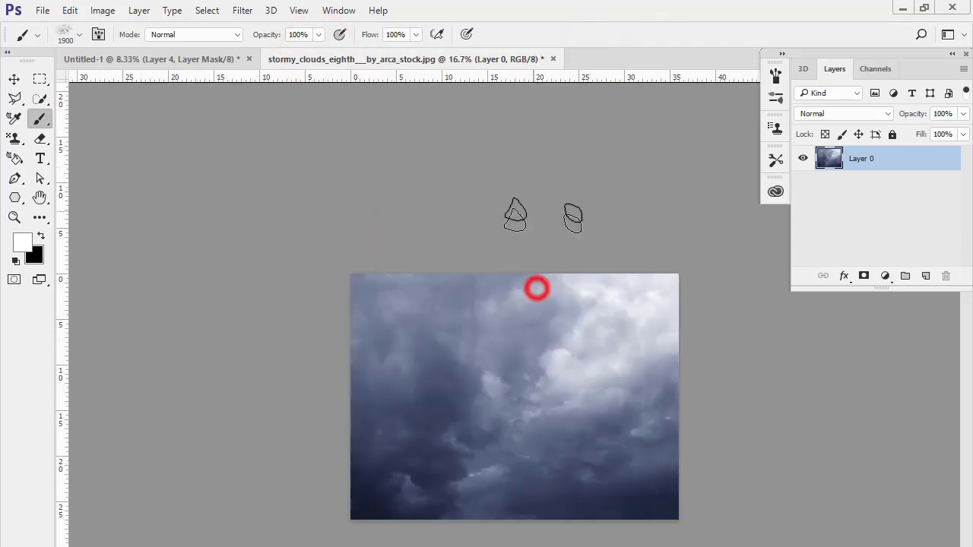
{"action": "left_click", "coordinate": [553, 58]}
{"action": "left_click", "coordinate": [527, 283]}
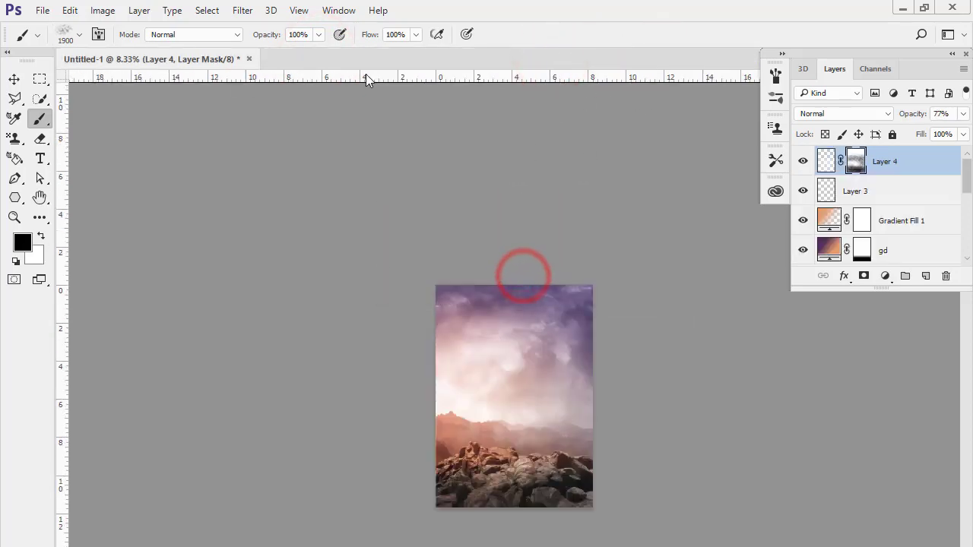
Open sniper_stock_x_by_phelandavion-d5wb16s.png through File > Open
{"action": "scroll", "coordinate": [484, 363], "scroll_direction": "up", "scroll_amount": 4}
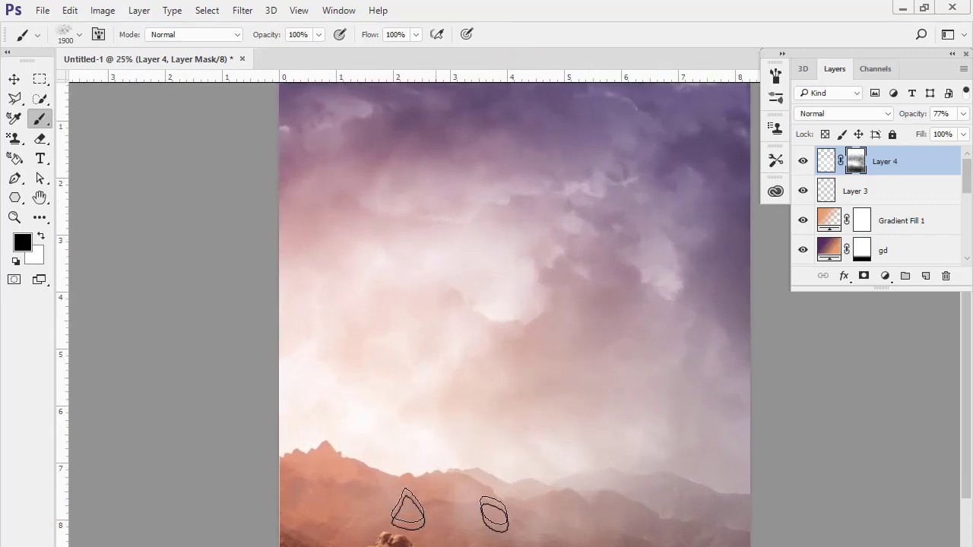
{"action": "scroll", "coordinate": [426, 471], "scroll_direction": "down", "scroll_amount": 1}
{"action": "scroll", "coordinate": [392, 232], "scroll_direction": "down", "scroll_amount": 1}
{"action": "scroll", "coordinate": [384, 263], "scroll_direction": "down", "scroll_amount": 1}
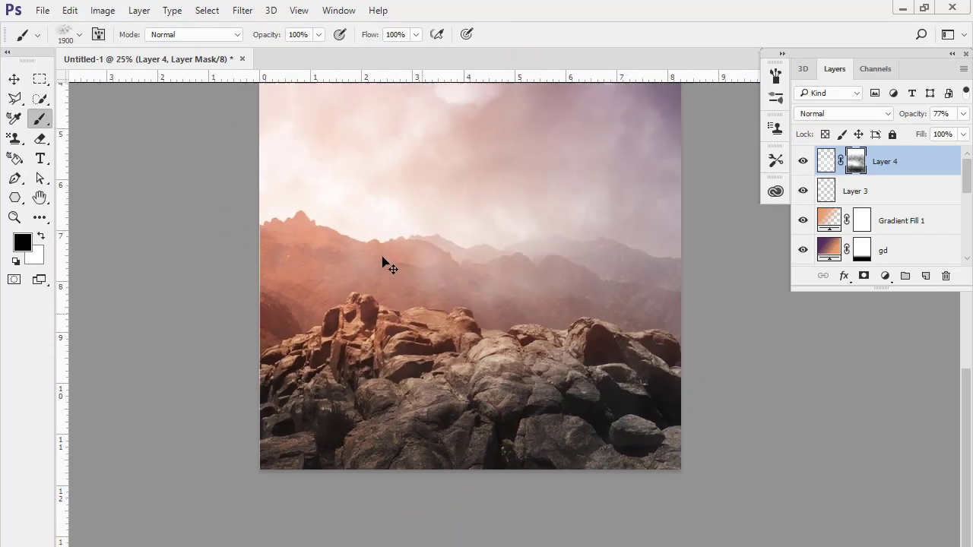
{"action": "scroll", "coordinate": [511, 241], "scroll_direction": "down", "scroll_amount": 1}
{"action": "scroll", "coordinate": [511, 242], "scroll_direction": "down", "scroll_amount": 1}
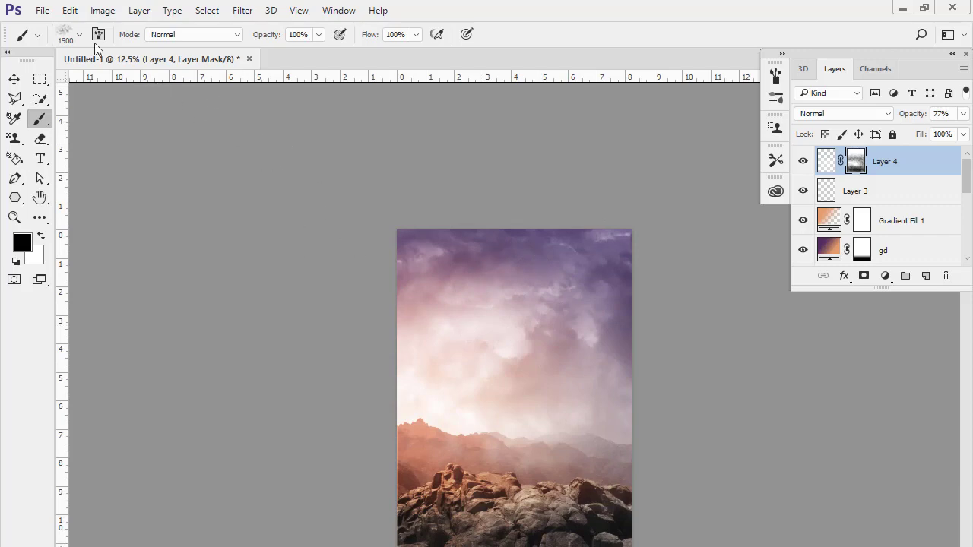
{"action": "left_click", "coordinate": [41, 11]}
{"action": "left_click", "coordinate": [53, 40]}
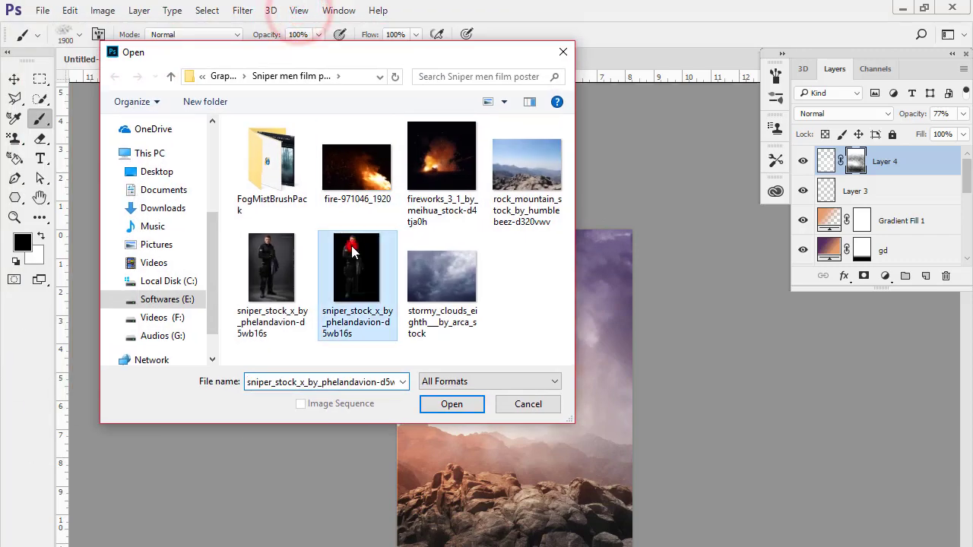
{"action": "double_click", "coordinate": [349, 243]}
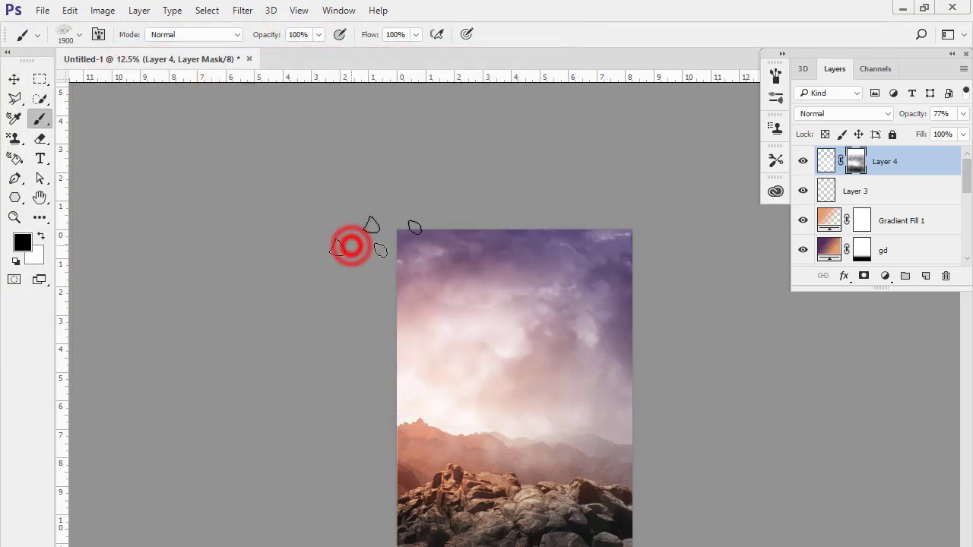
{"action": "scroll", "coordinate": [455, 289], "scroll_direction": "down", "scroll_amount": 1}
Drag the soldier cutout into the Untitled-1 poster as a new layer
{"action": "scroll", "coordinate": [391, 318], "scroll_direction": "up", "scroll_amount": 2}
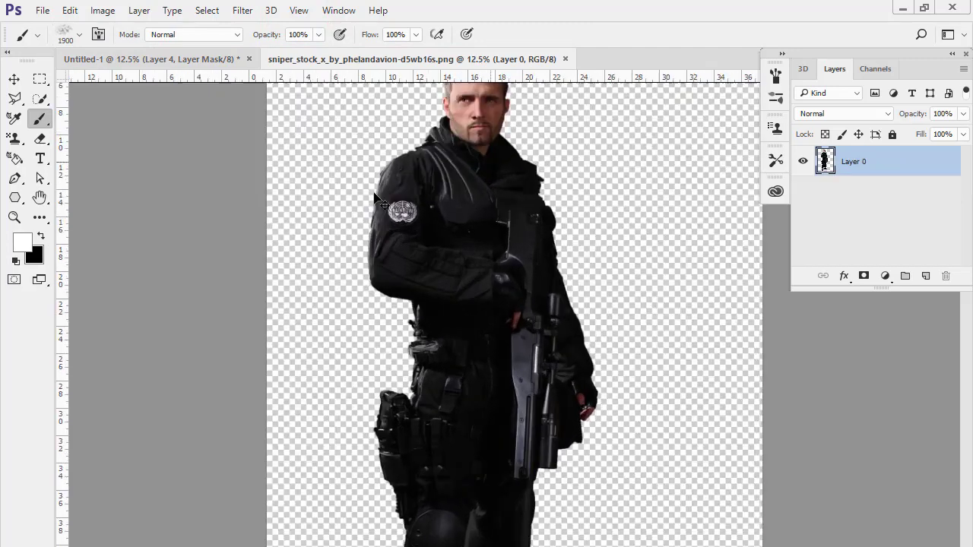
{"action": "scroll", "coordinate": [391, 318], "scroll_direction": "up", "scroll_amount": 1}
{"action": "scroll", "coordinate": [391, 318], "scroll_direction": "down", "scroll_amount": 1}
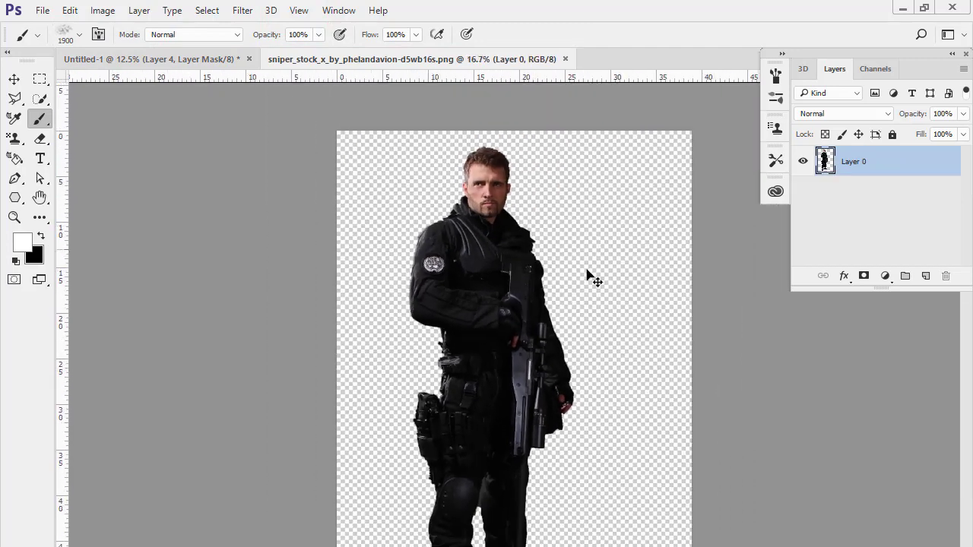
{"action": "left_click", "coordinate": [14, 79]}
{"action": "mouse_move", "coordinate": [494, 304]}
{"action": "left_mouse_down"}
{"action": "mouse_move", "coordinate": [222, 67]}
{"action": "mouse_move", "coordinate": [516, 375]}
{"action": "mouse_move", "coordinate": [524, 324]}
{"action": "left_mouse_up"}
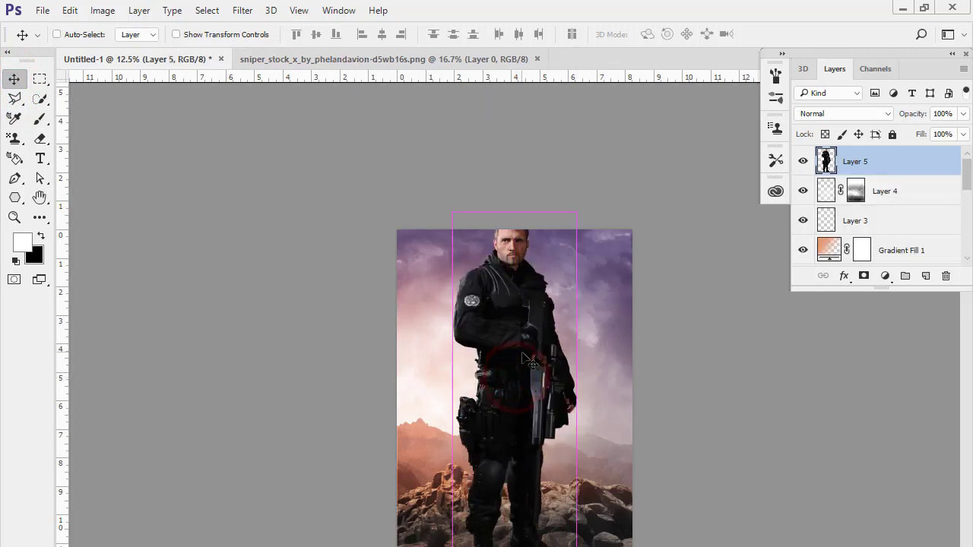
Free-transform the soldier to about 73% and centre him on the rocks
{"action": "key", "text": "ctrl+t"}
{"action": "mouse_move", "coordinate": [579, 209]}
{"action": "left_mouse_down"}
{"action": "mouse_move", "coordinate": [563, 251]}
{"action": "mouse_move", "coordinate": [553, 245]}
{"action": "left_mouse_up"}
{"action": "left_click_drag", "start_coordinate": [487, 352], "coordinate": [503, 373]}
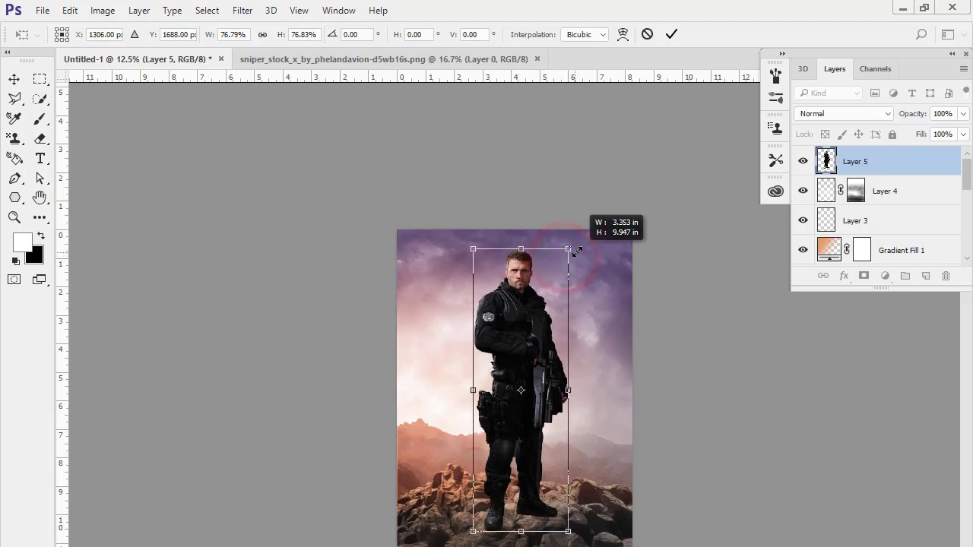
{"action": "left_click_drag", "start_coordinate": [563, 259], "coordinate": [575, 243]}
{"action": "left_click_drag", "start_coordinate": [510, 326], "coordinate": [513, 332]}
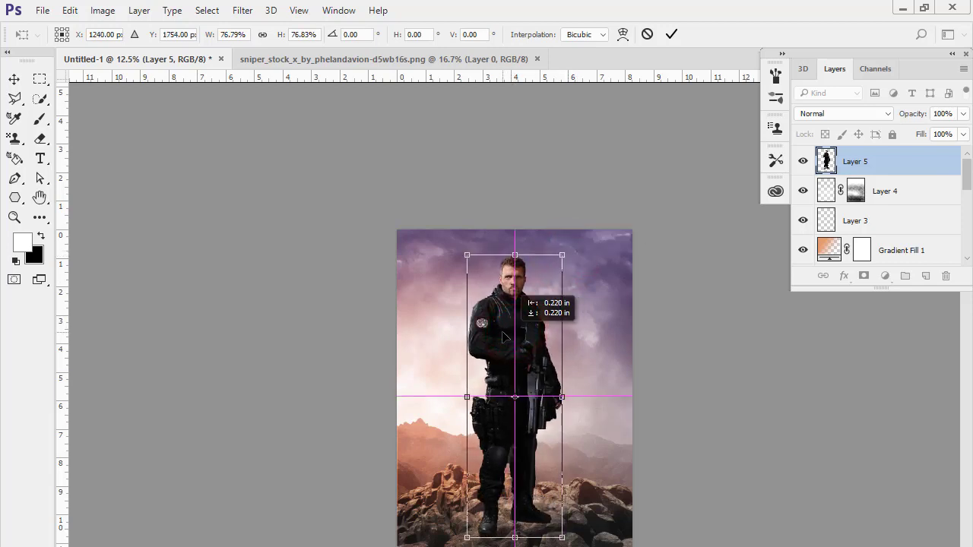
{"action": "mouse_move", "coordinate": [560, 258]}
{"action": "left_mouse_down"}
{"action": "mouse_move", "coordinate": [564, 246]}
{"action": "mouse_move", "coordinate": [560, 262]}
{"action": "left_mouse_up"}
{"action": "left_click_drag", "start_coordinate": [515, 335], "coordinate": [514, 335]}
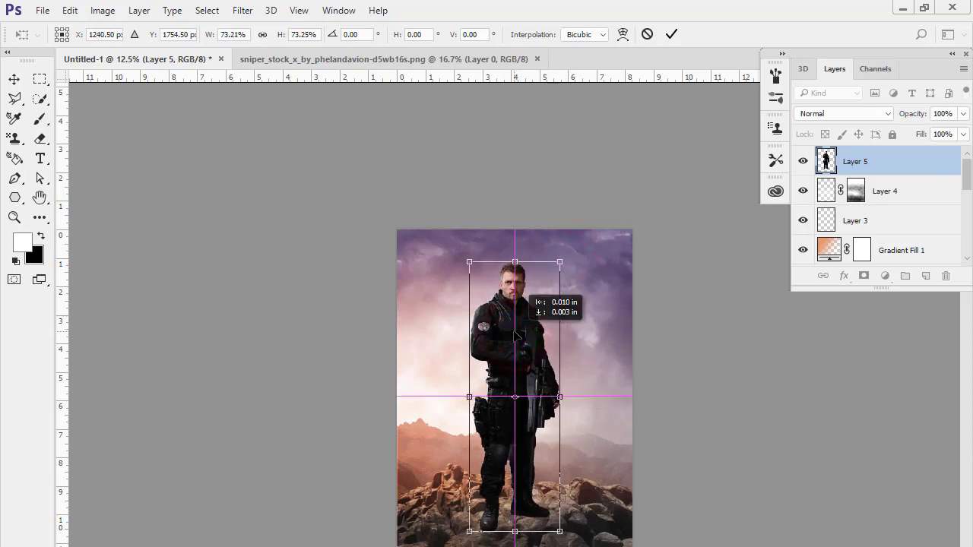
{"action": "key", "text": "Return"}
Zoom in to check the soldier's placement, then zoom back out to the whole poster
{"action": "key", "text": "ctrl+plus"}
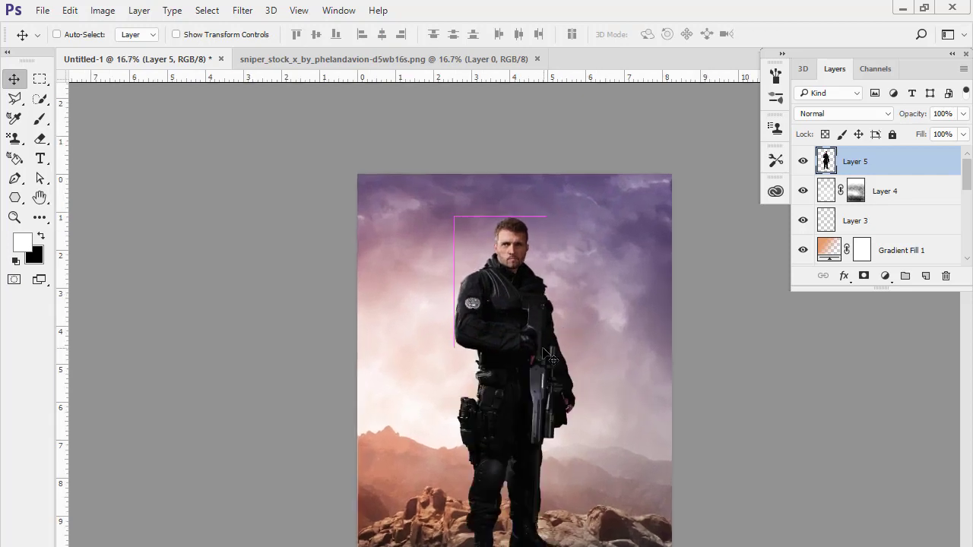
{"action": "key", "text": "ctrl+plus"}
{"action": "scroll", "coordinate": [357, 370], "scroll_direction": "down", "scroll_amount": 5}
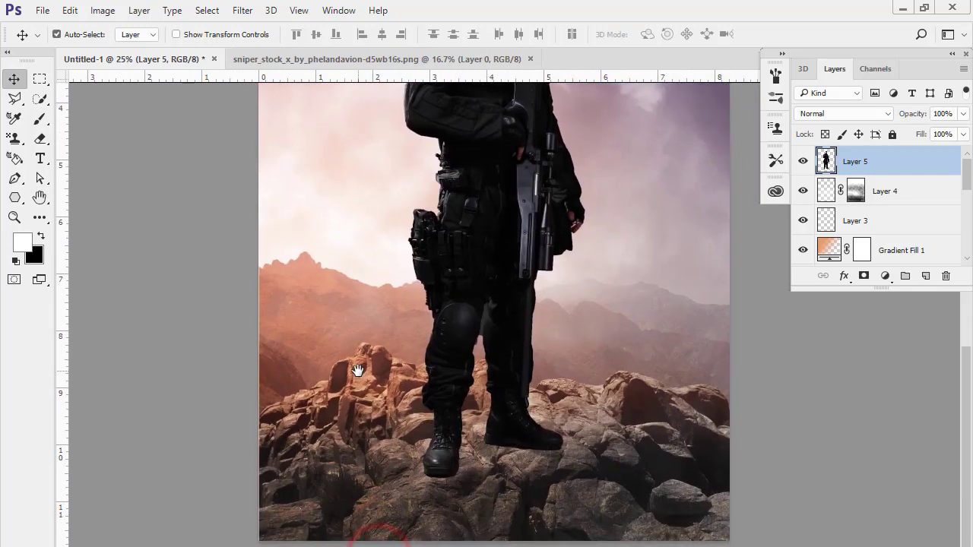
{"action": "left_click_drag", "start_coordinate": [336, 343], "coordinate": [342, 418]}
{"action": "mouse_move", "coordinate": [347, 321]}
{"action": "left_mouse_down"}
{"action": "mouse_move", "coordinate": [341, 428]}
{"action": "mouse_move", "coordinate": [328, 387]}
{"action": "left_mouse_up"}
{"action": "key", "text": "ctrl+minus"}
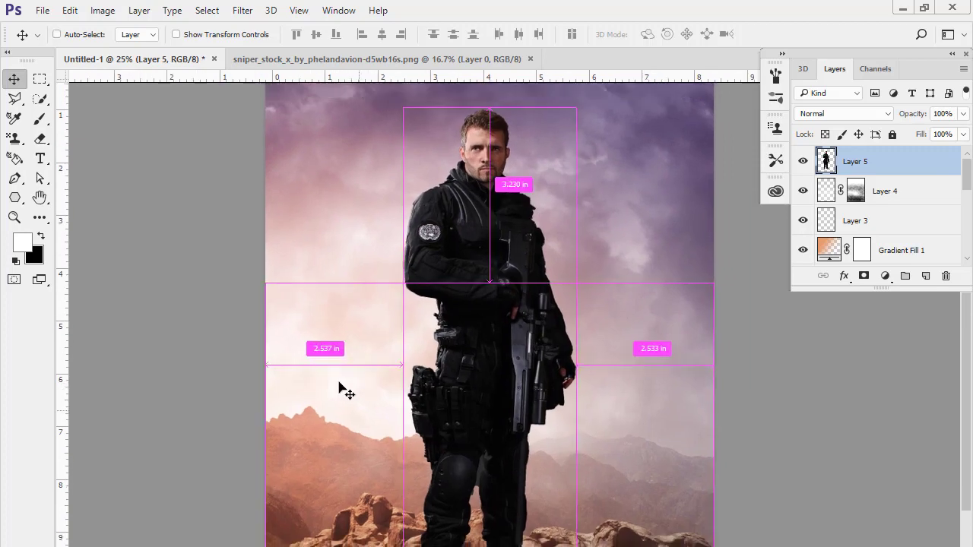
{"action": "key", "text": "ctrl+minus"}
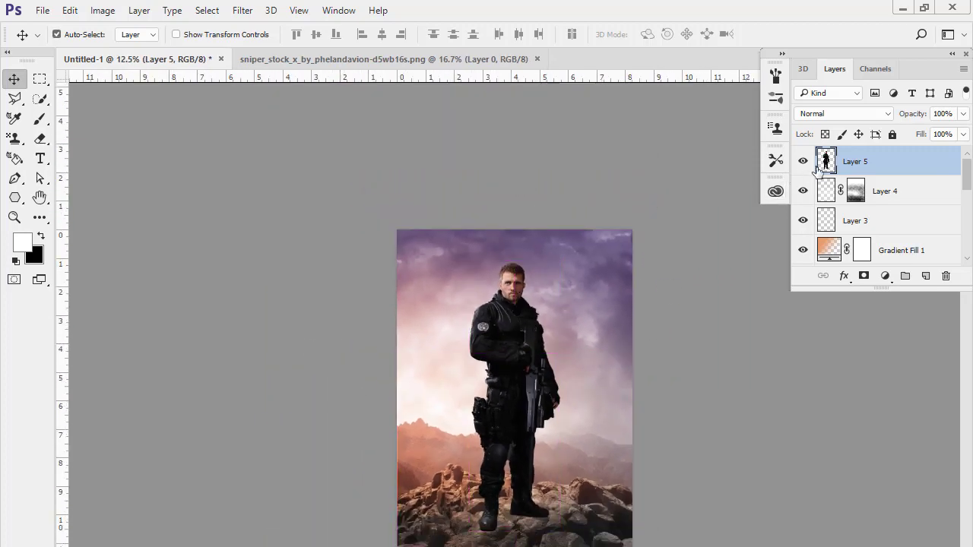
Camera Raw the soldier: Contrast -30, Highlights +18, Shadows +53, Whites -31, Blacks +43, Clarity +77, Saturation -10
{"action": "left_click", "coordinate": [240, 10]}
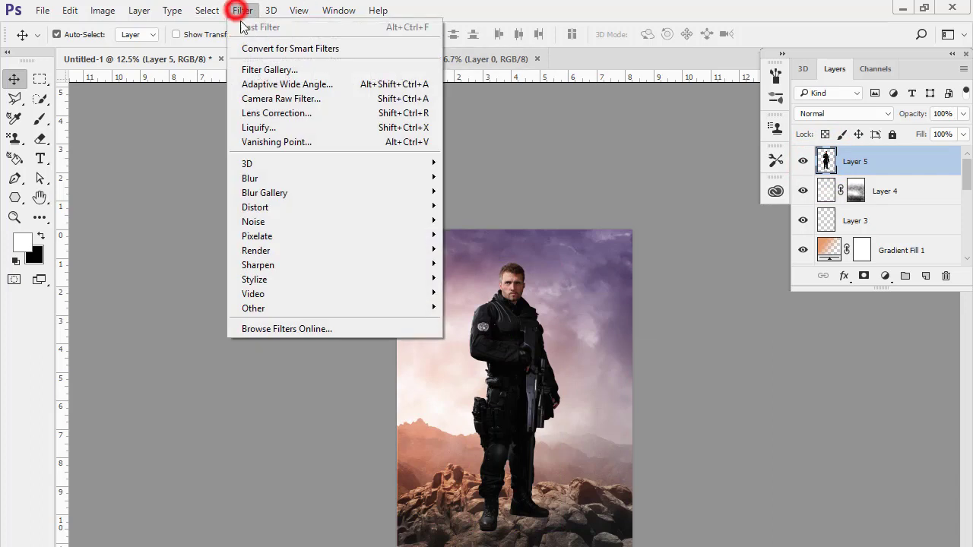
{"action": "left_click", "coordinate": [272, 99]}
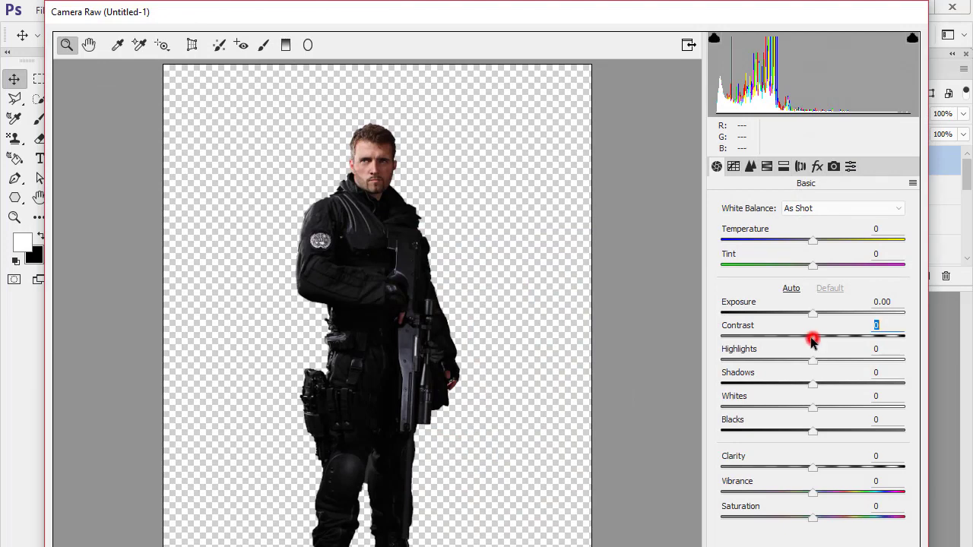
{"action": "left_click_drag", "start_coordinate": [811, 340], "coordinate": [791, 337]}
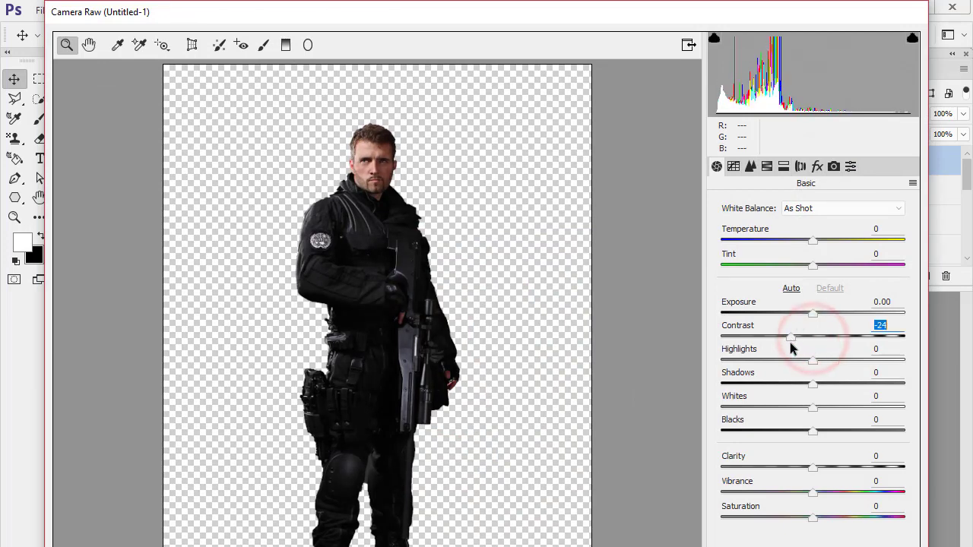
{"action": "left_click", "coordinate": [833, 369]}
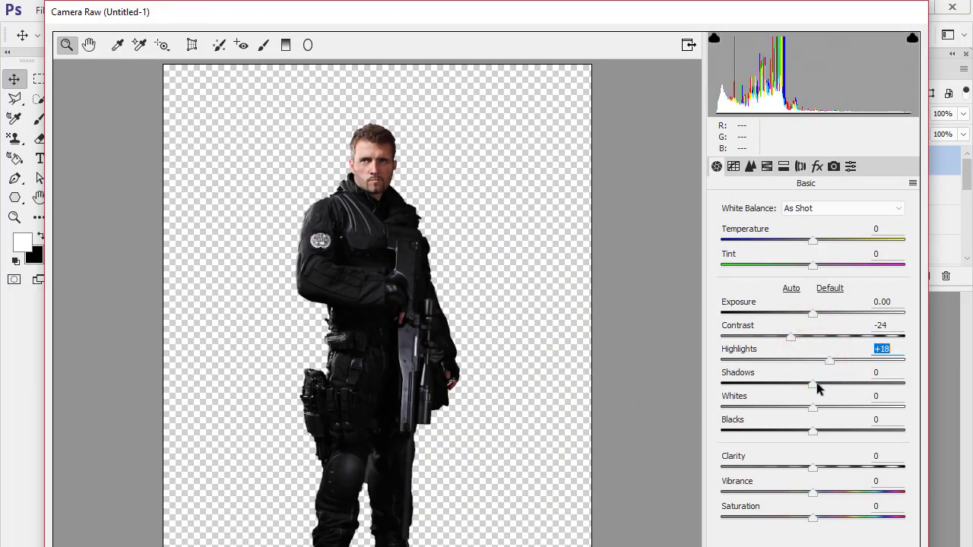
{"action": "mouse_move", "coordinate": [803, 385]}
{"action": "left_mouse_down"}
{"action": "mouse_move", "coordinate": [786, 385]}
{"action": "mouse_move", "coordinate": [864, 399]}
{"action": "left_mouse_up"}
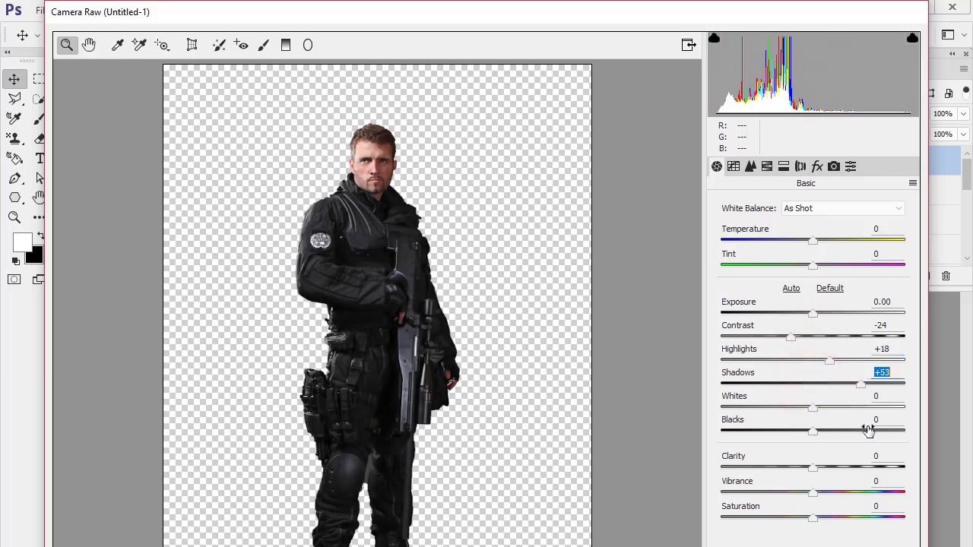
{"action": "left_click_drag", "start_coordinate": [827, 420], "coordinate": [785, 423]}
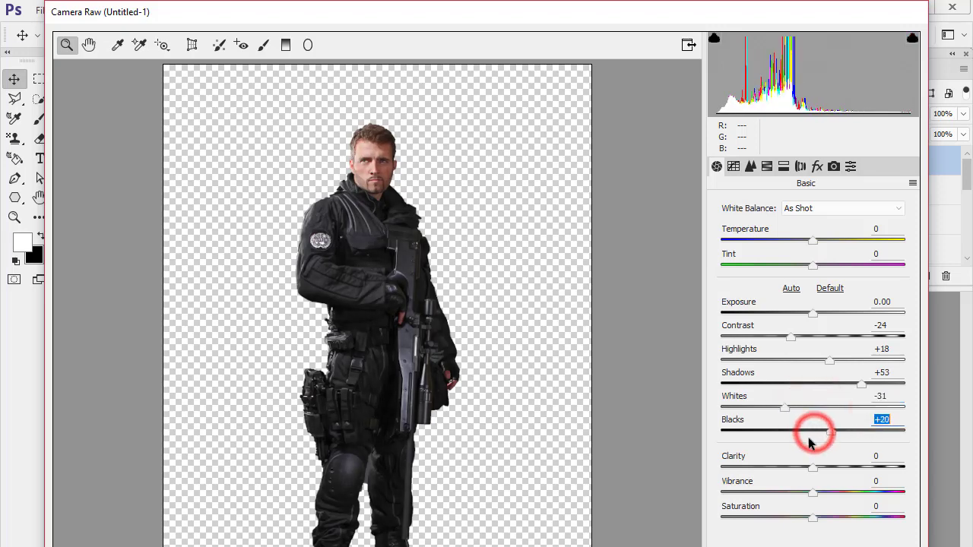
{"action": "left_click_drag", "start_coordinate": [808, 435], "coordinate": [857, 438]}
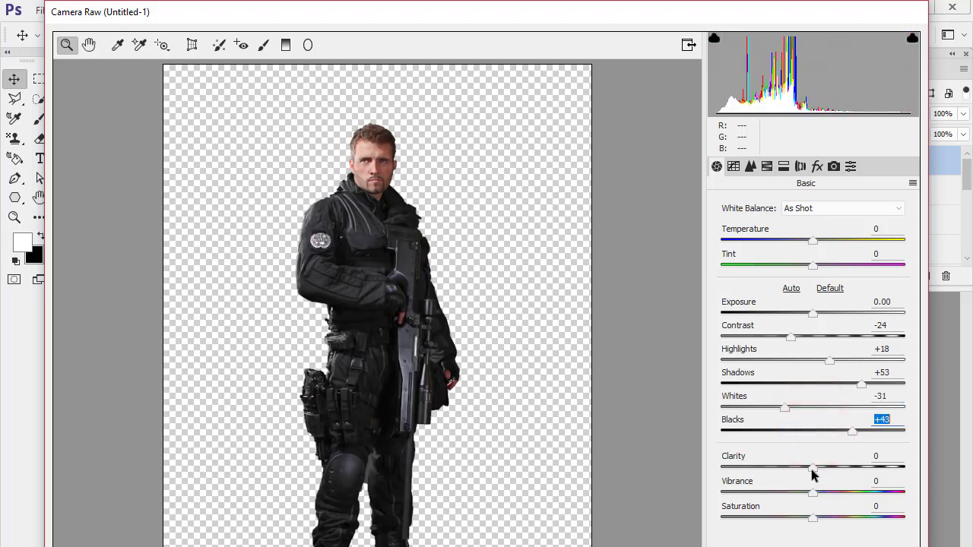
{"action": "left_click_drag", "start_coordinate": [812, 468], "coordinate": [829, 470]}
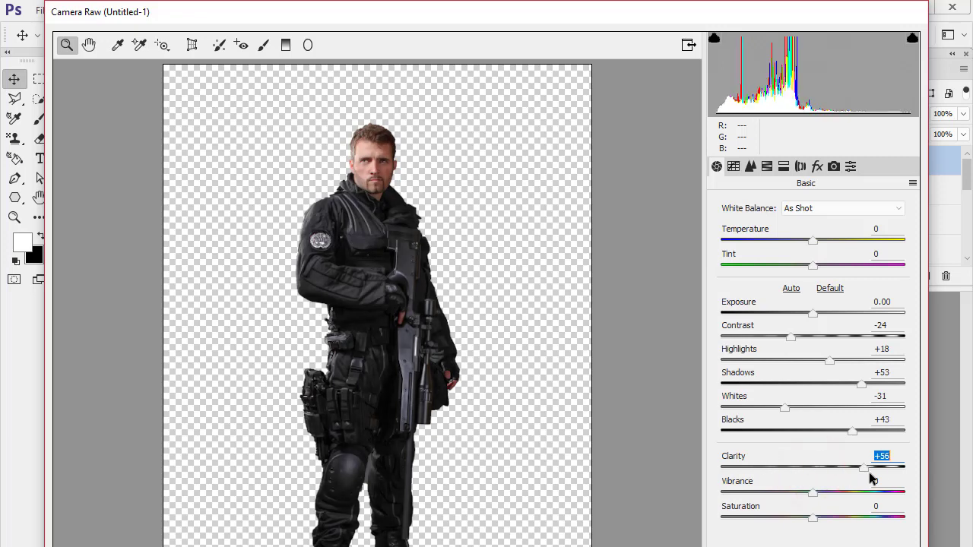
{"action": "left_click_drag", "start_coordinate": [869, 484], "coordinate": [902, 485]}
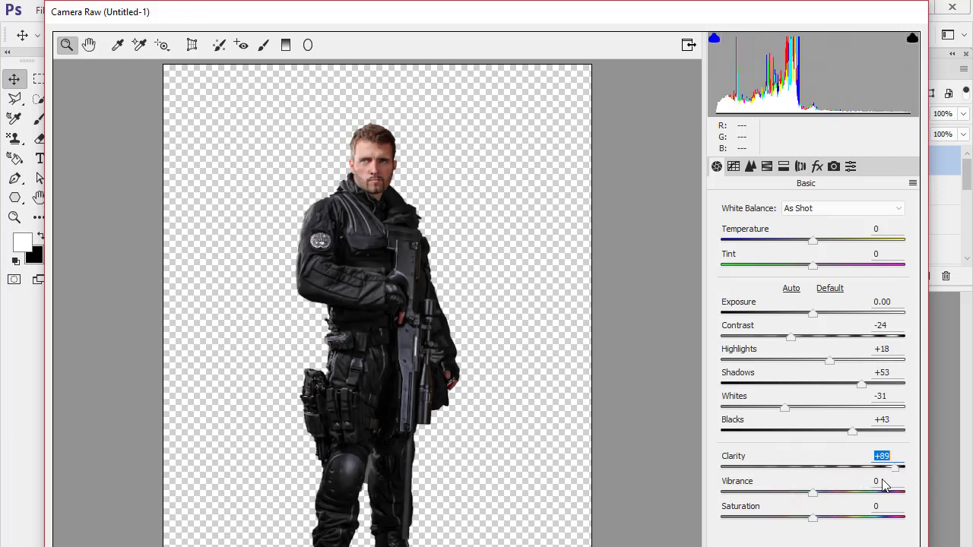
{"action": "left_click_drag", "start_coordinate": [813, 496], "coordinate": [791, 521]}
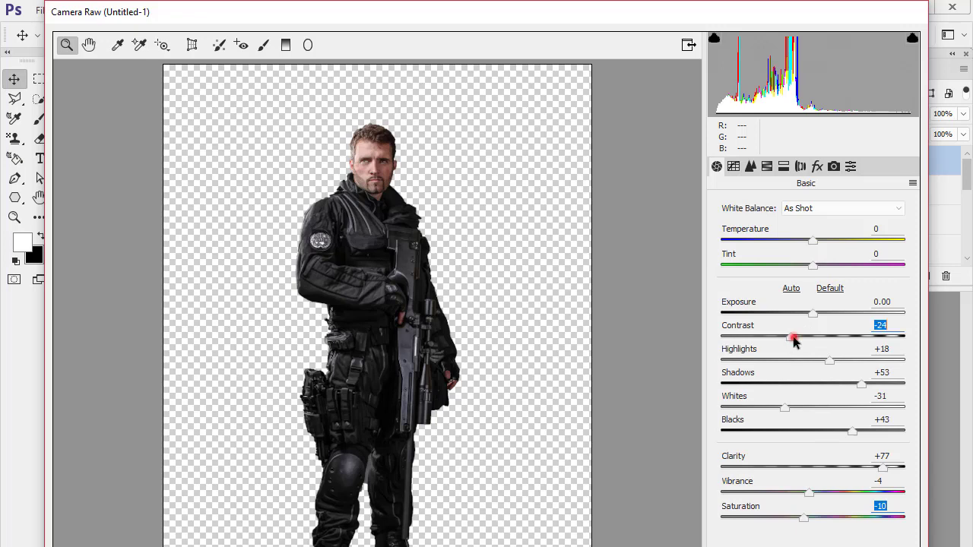
{"action": "left_click_drag", "start_coordinate": [792, 341], "coordinate": [788, 358]}
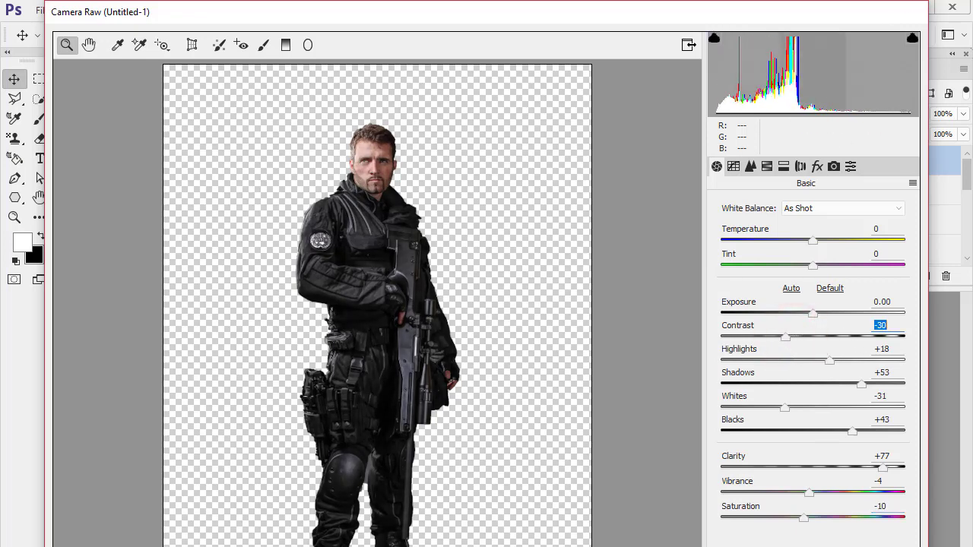
{"action": "key", "text": "Return"}
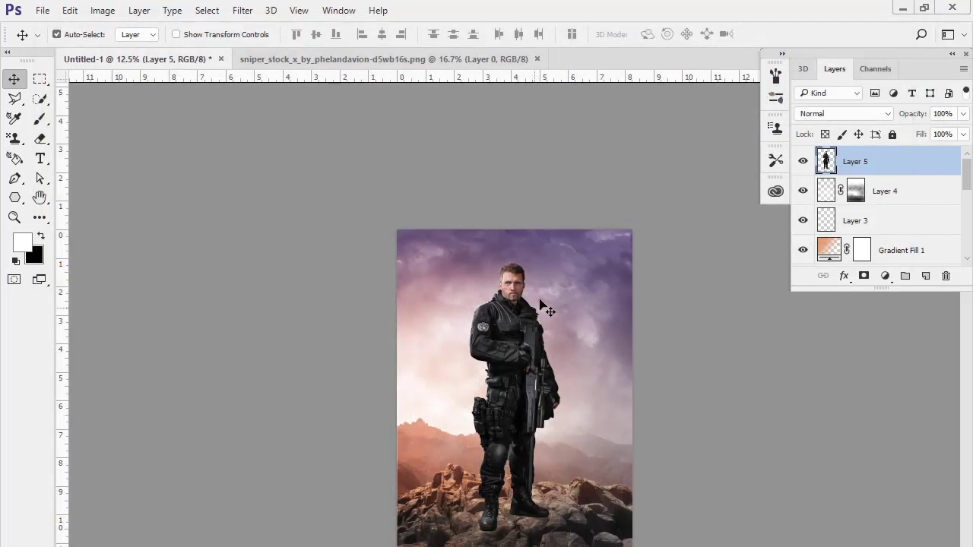
Inspect the graded soldier, then add Layer 6 above Layer 5 and start renaming it
{"action": "key", "text": "ctrl+plus"}
{"action": "key", "text": "ctrl+plus"}
{"action": "key", "text": "ctrl+minus"}
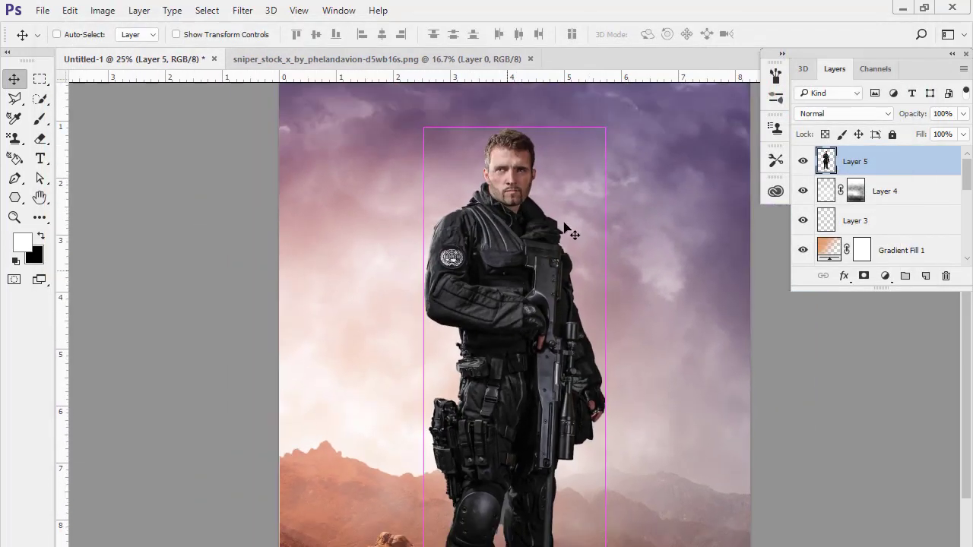
{"action": "left_click_drag", "start_coordinate": [369, 349], "coordinate": [337, 202]}
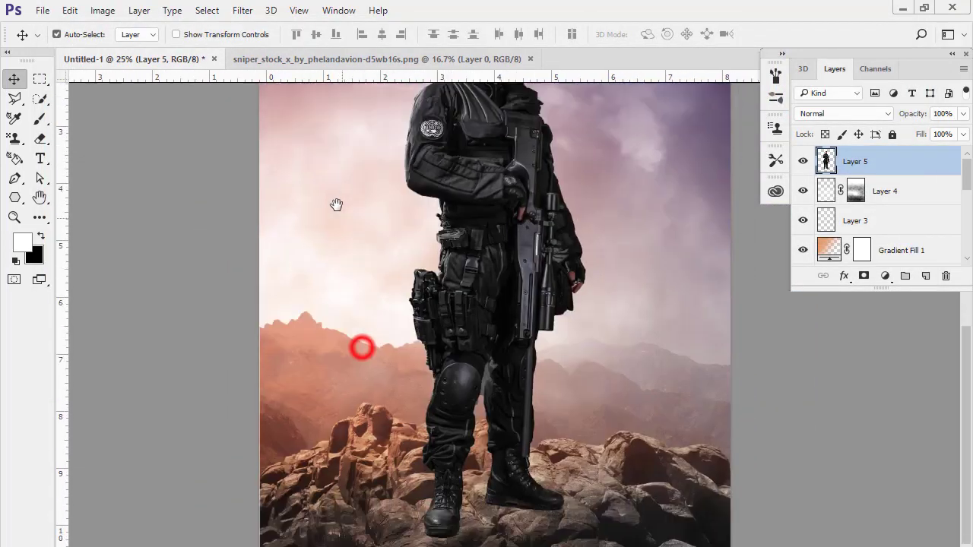
{"action": "left_click_drag", "start_coordinate": [289, 232], "coordinate": [314, 238]}
{"action": "key", "text": "ctrl+minus"}
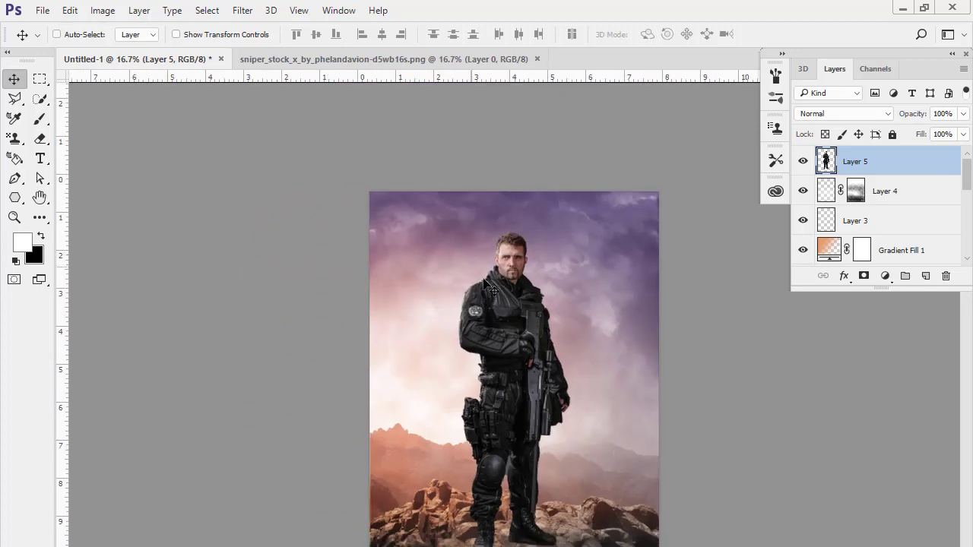
{"action": "key", "text": "ctrl+minus"}
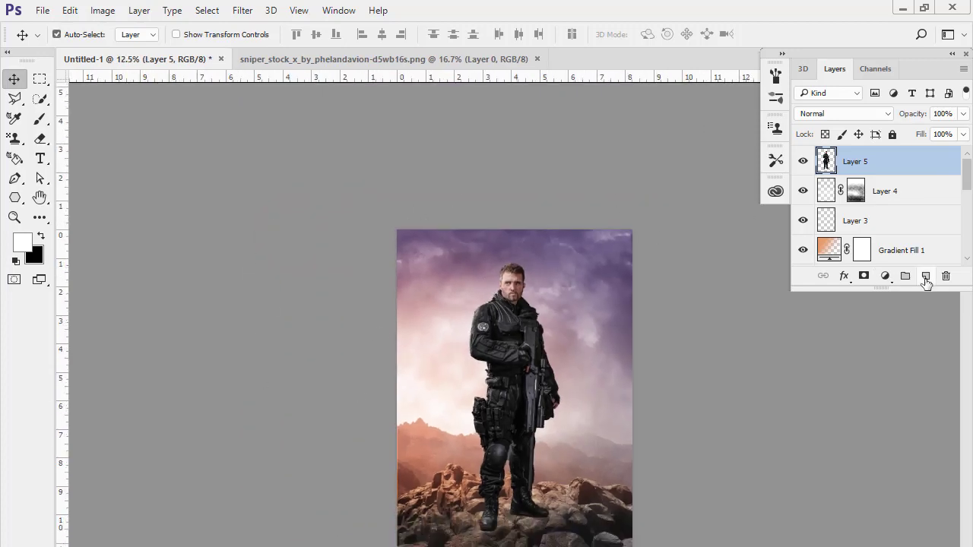
{"action": "left_click", "coordinate": [925, 277]}
{"action": "double_click", "coordinate": [853, 160]}
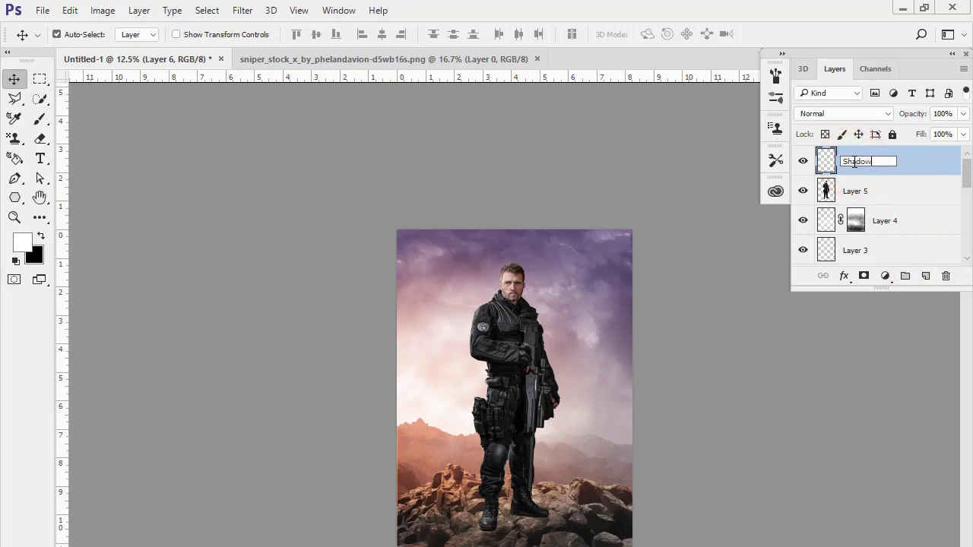
Name the new layer Shadow and choose a 900 px soft round black brush
{"action": "left_click", "coordinate": [857, 189]}
{"action": "left_click", "coordinate": [847, 160]}
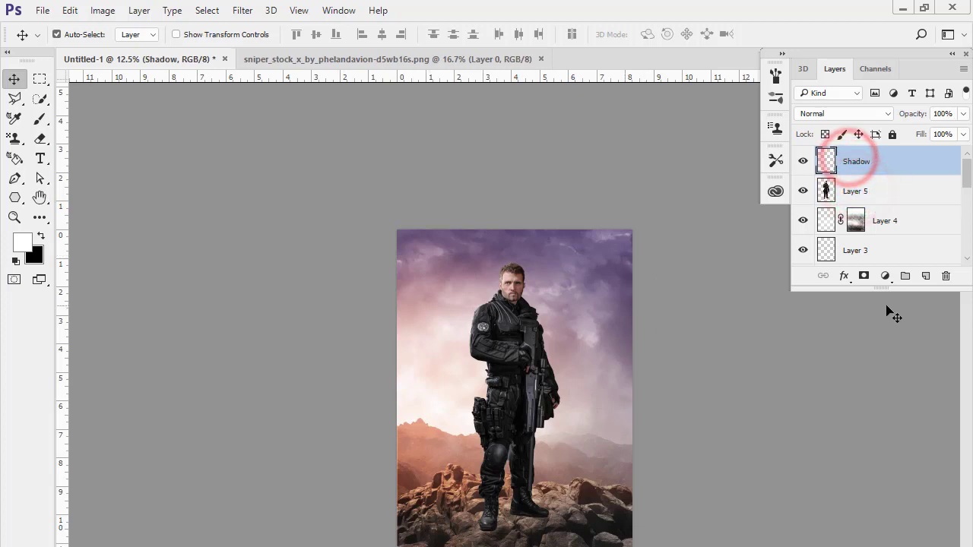
{"action": "left_click", "coordinate": [39, 118]}
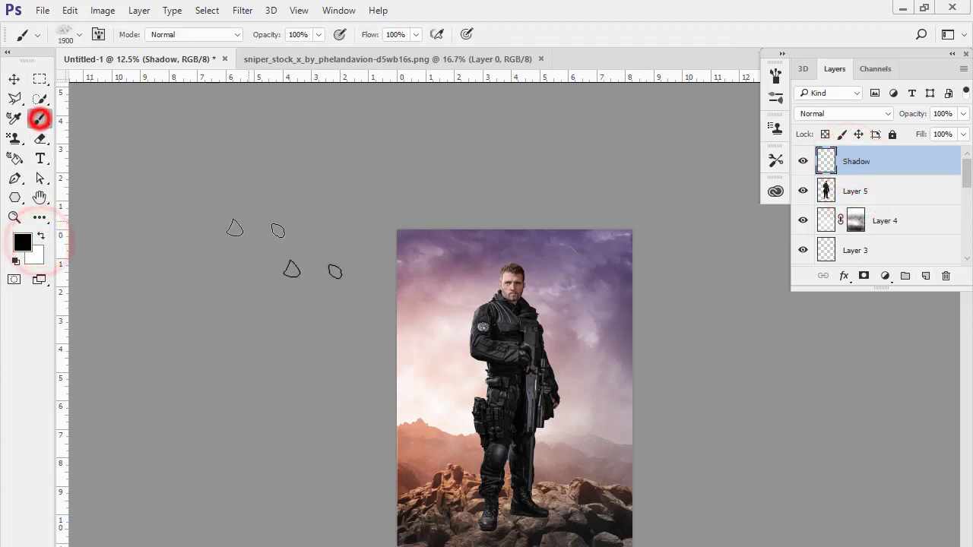
{"action": "left_click", "coordinate": [80, 35]}
{"action": "left_click", "coordinate": [58, 148]}
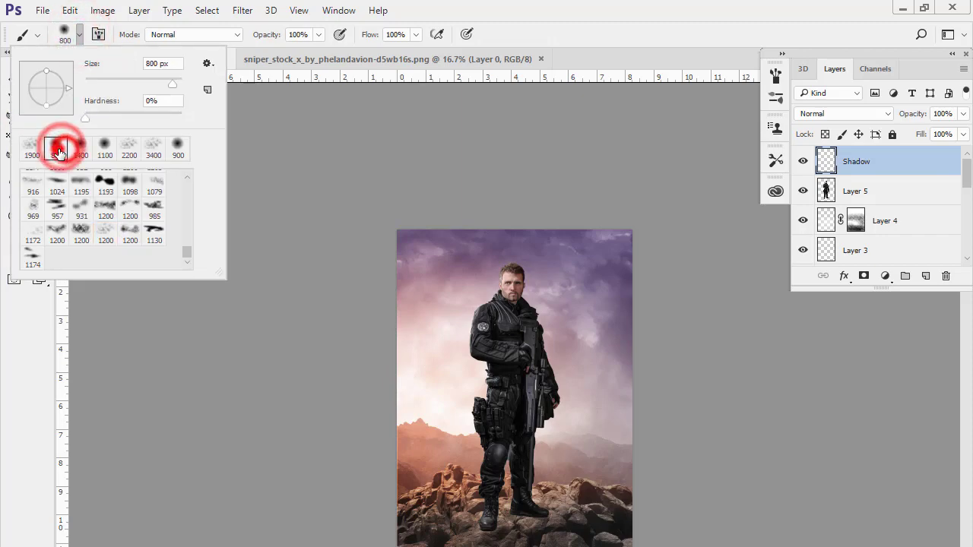
{"action": "left_click", "coordinate": [59, 149]}
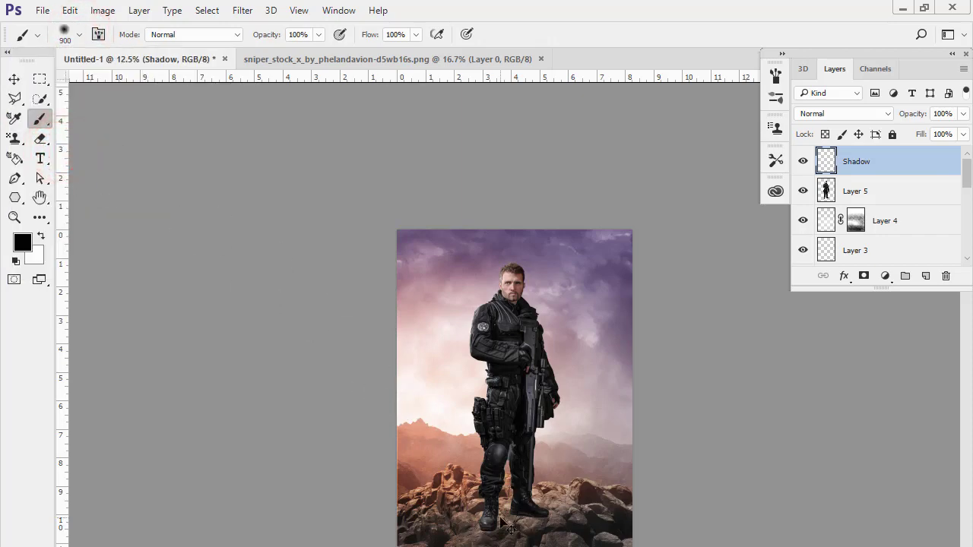
Paint a first shadow under the right boot sole and move the soldier layer above Shadow
{"action": "scroll", "coordinate": [502, 524], "scroll_direction": "up", "scroll_amount": 3}
{"action": "left_click_drag", "start_coordinate": [413, 499], "coordinate": [441, 537]}
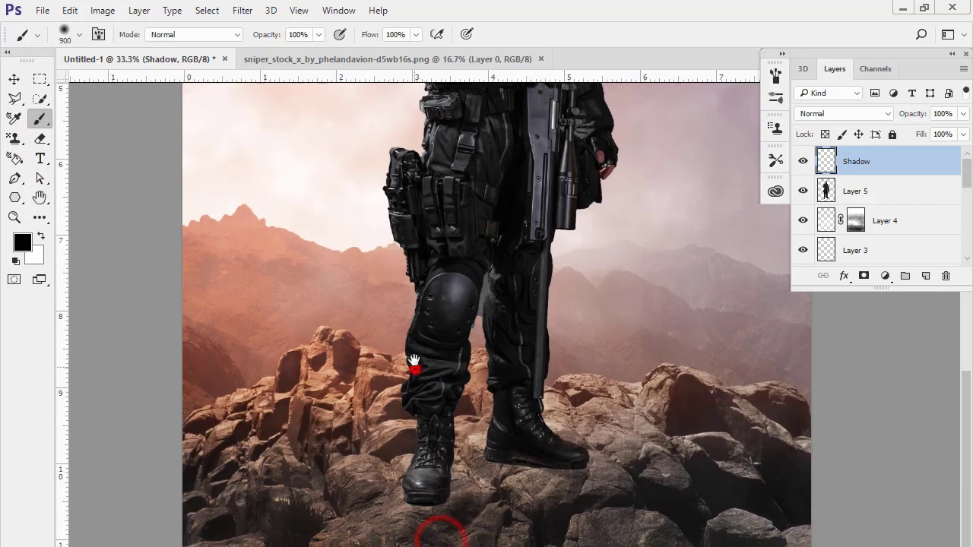
{"action": "scroll", "coordinate": [413, 358], "scroll_direction": "up", "scroll_amount": 1}
{"action": "key", "text": "bracketleft"}
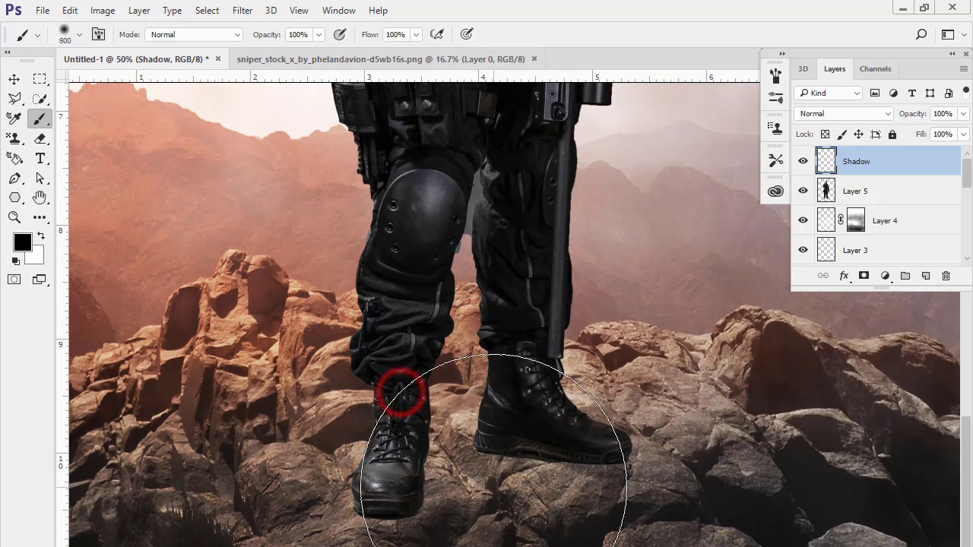
{"action": "key", "text": "bracketleft"}
{"action": "key", "text": "bracketleft"}
{"action": "key", "text": "bracketleft"}
{"action": "key", "text": "bracketleft"}
{"action": "key", "text": "bracketleft"}
{"action": "key", "text": "bracketleft"}
{"action": "key", "text": "bracketleft"}
{"action": "key", "text": "bracketleft"}
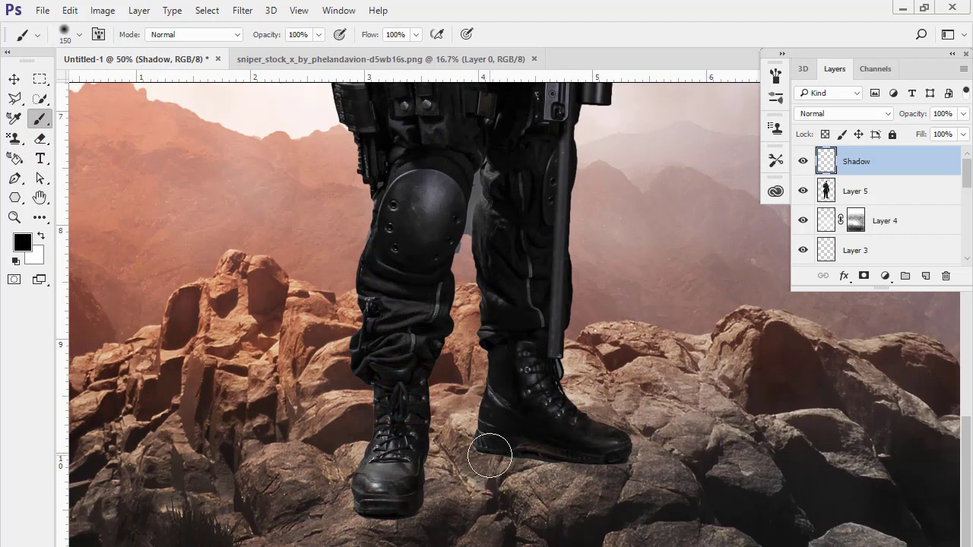
{"action": "left_click_drag", "start_coordinate": [490, 456], "coordinate": [571, 447]}
{"action": "left_click_drag", "start_coordinate": [851, 185], "coordinate": [851, 154]}
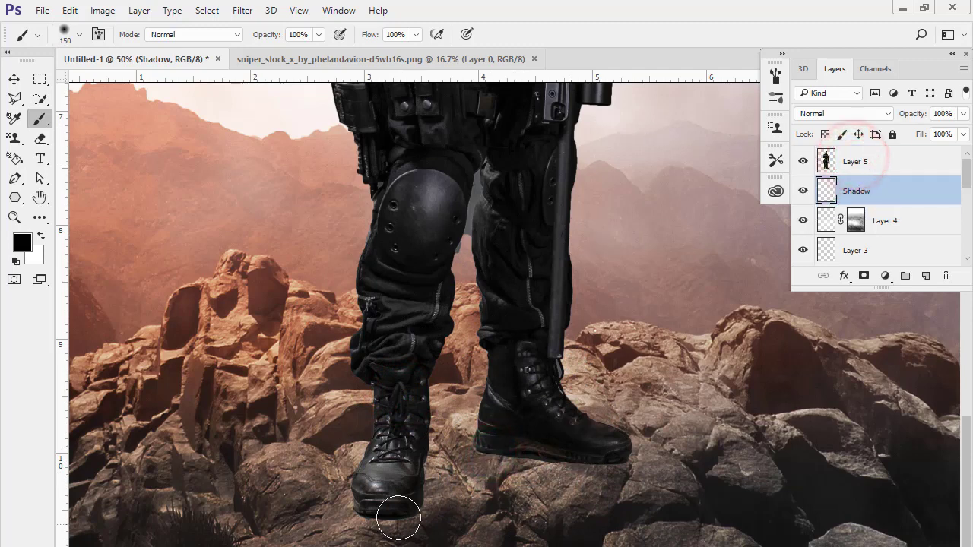
At 67% brush opacity and 62% flow, darken the shadow around the right boot
{"action": "left_click_drag", "start_coordinate": [262, 39], "coordinate": [237, 38]}
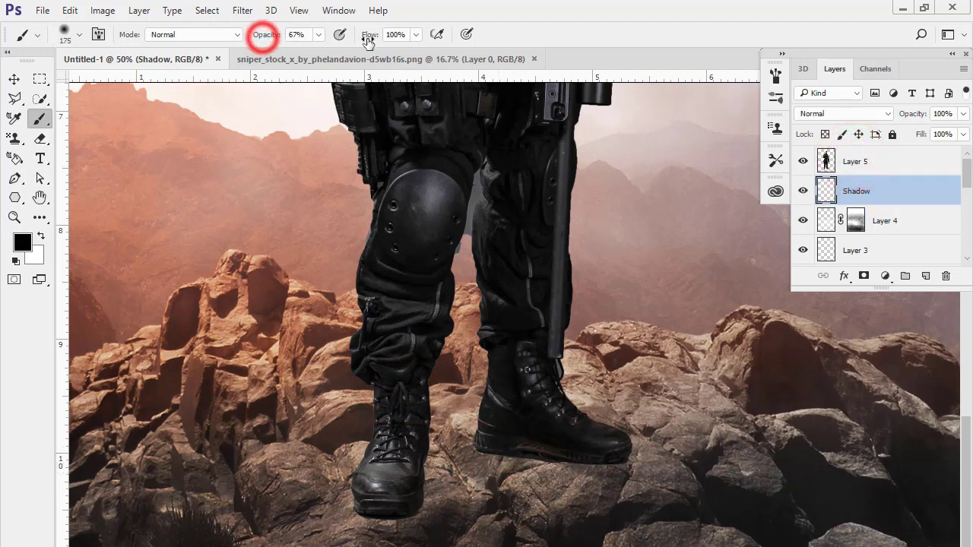
{"action": "left_click_drag", "start_coordinate": [370, 35], "coordinate": [342, 35]}
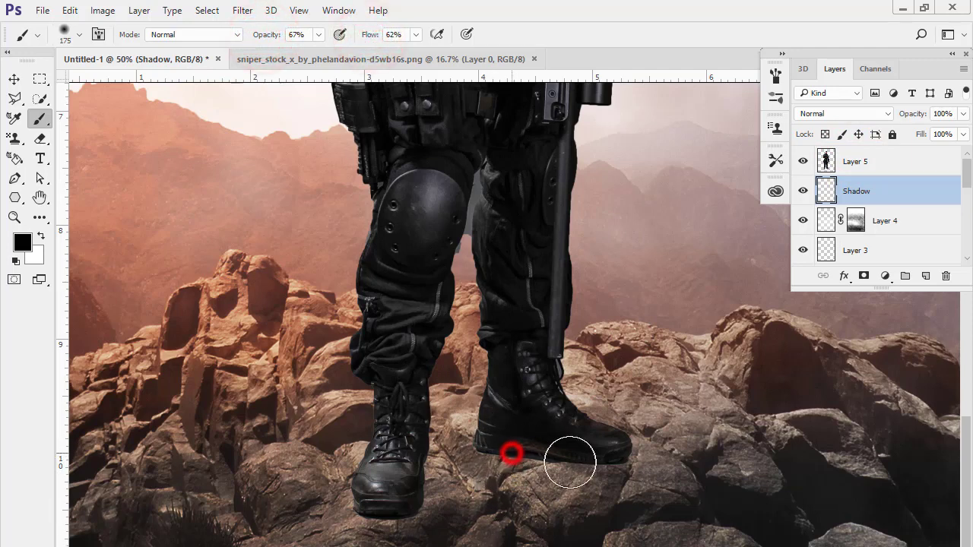
{"action": "mouse_move", "coordinate": [569, 462]}
{"action": "left_mouse_down"}
{"action": "mouse_move", "coordinate": [612, 461]}
{"action": "mouse_move", "coordinate": [518, 435]}
{"action": "left_mouse_up"}
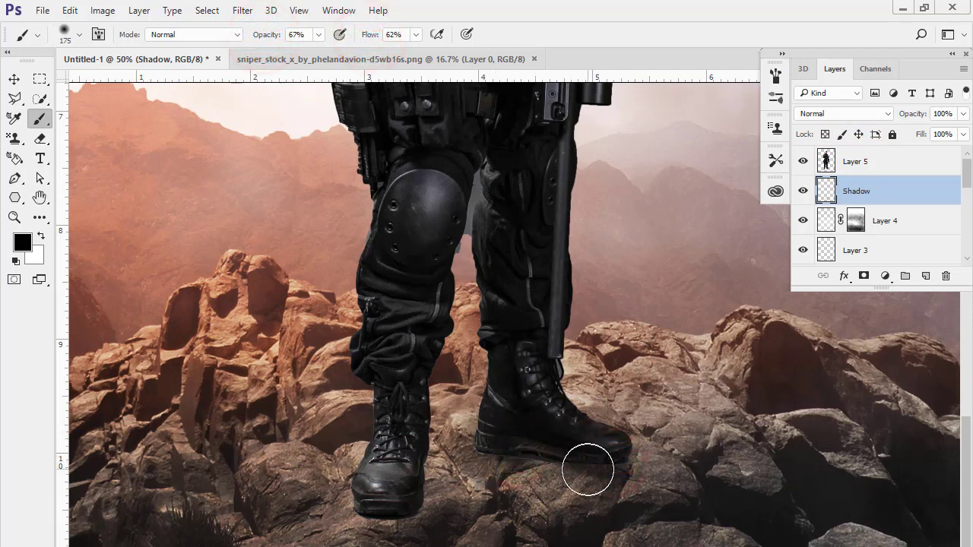
{"action": "mouse_move", "coordinate": [597, 478]}
{"action": "left_mouse_down"}
{"action": "mouse_move", "coordinate": [646, 499]}
{"action": "mouse_move", "coordinate": [601, 471]}
{"action": "left_mouse_up"}
{"action": "mouse_move", "coordinate": [556, 447]}
{"action": "left_mouse_down"}
{"action": "mouse_move", "coordinate": [498, 444]}
{"action": "mouse_move", "coordinate": [448, 426]}
{"action": "left_mouse_up"}
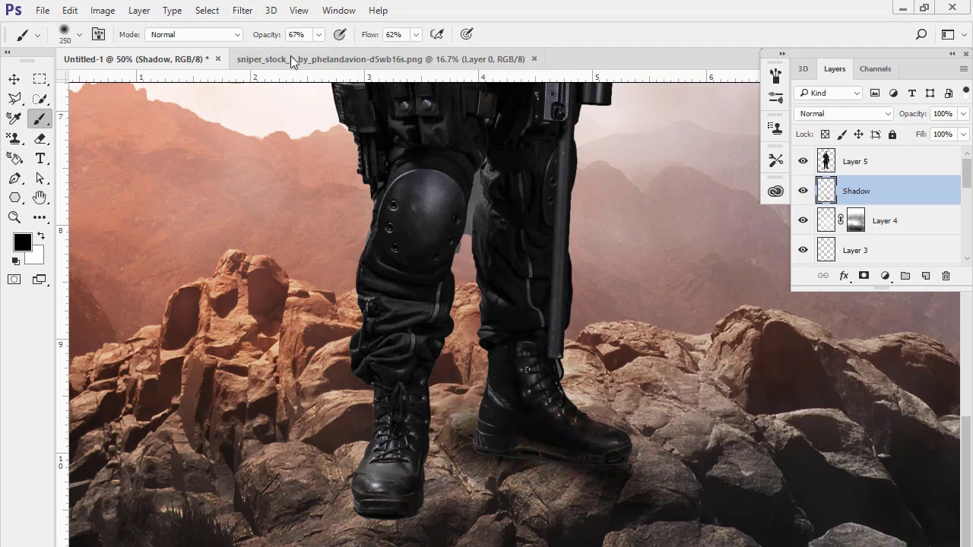
At 43% opacity, add faint shadow near the right boot and under the left toe
{"action": "left_click_drag", "start_coordinate": [268, 35], "coordinate": [251, 35]}
{"action": "key", "text": "bracketright"}
{"action": "key", "text": "bracketright"}
{"action": "left_click_drag", "start_coordinate": [456, 460], "coordinate": [523, 490]}
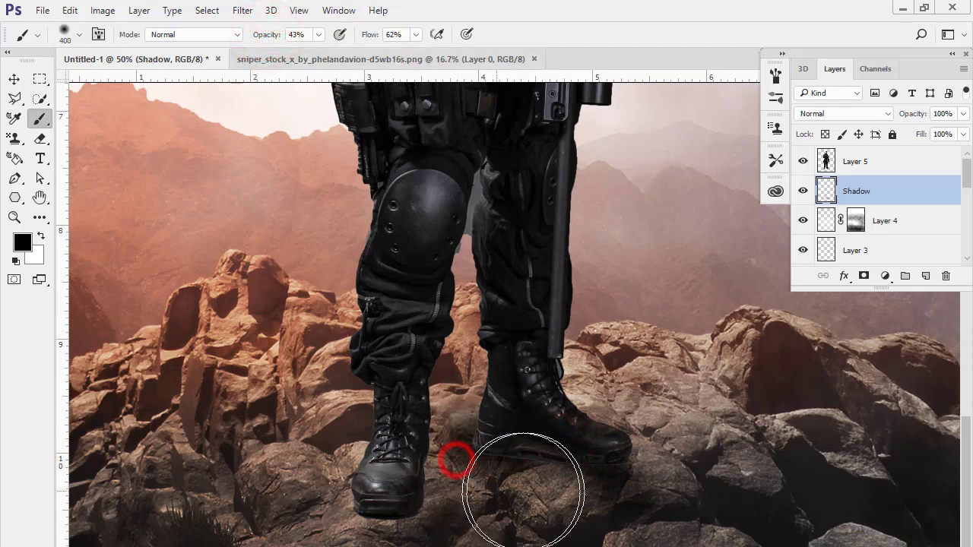
{"action": "mouse_move", "coordinate": [367, 34]}
{"action": "left_mouse_down"}
{"action": "mouse_move", "coordinate": [346, 36]}
{"action": "mouse_move", "coordinate": [359, 36]}
{"action": "left_mouse_up"}
{"action": "key", "text": "bracketleft"}
{"action": "key", "text": "bracketleft"}
{"action": "left_click", "coordinate": [367, 510]}
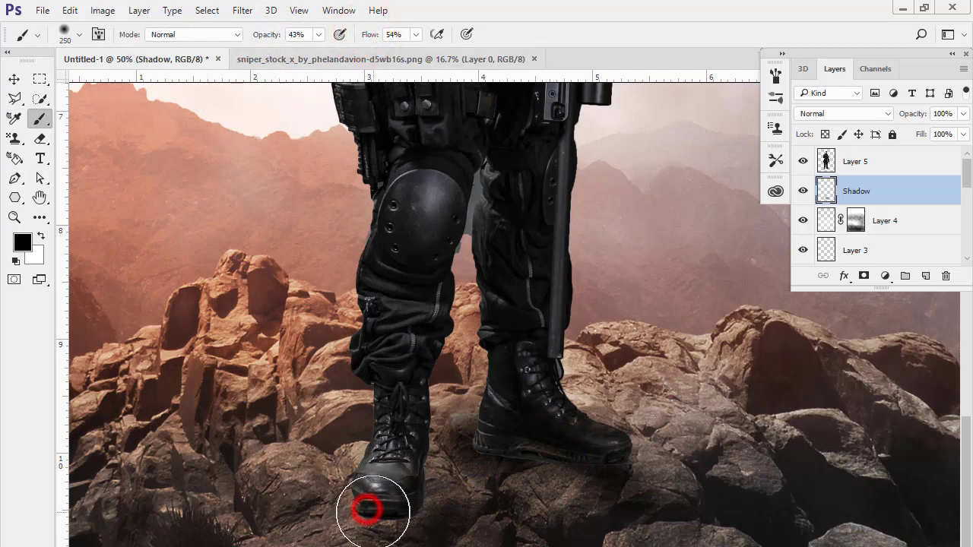
{"action": "left_click_drag", "start_coordinate": [373, 512], "coordinate": [380, 513]}
Brush more shadow around the left boot toe and darken the area under both boots
{"action": "key", "text": "bracketleft"}
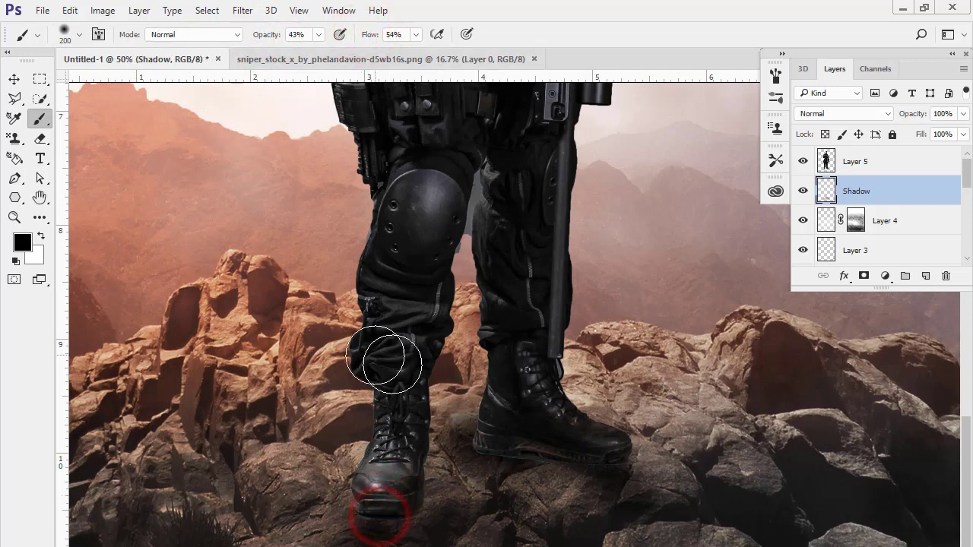
{"action": "left_click_drag", "start_coordinate": [367, 465], "coordinate": [352, 499]}
{"action": "key", "text": "bracketright"}
{"action": "key", "text": "bracketright"}
{"action": "key", "text": "bracketright"}
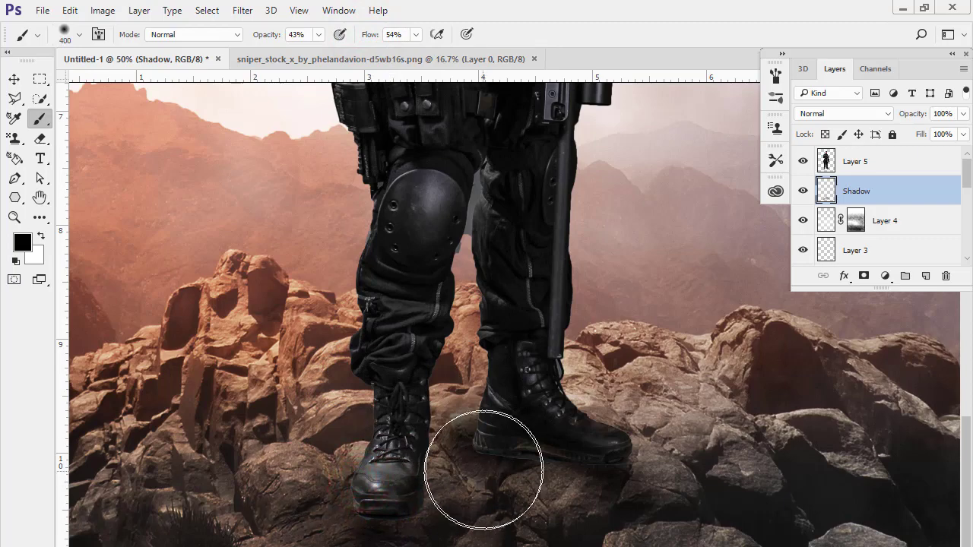
{"action": "left_click", "coordinate": [494, 469]}
{"action": "key", "text": "bracketright"}
{"action": "key", "text": "ctrl+minus"}
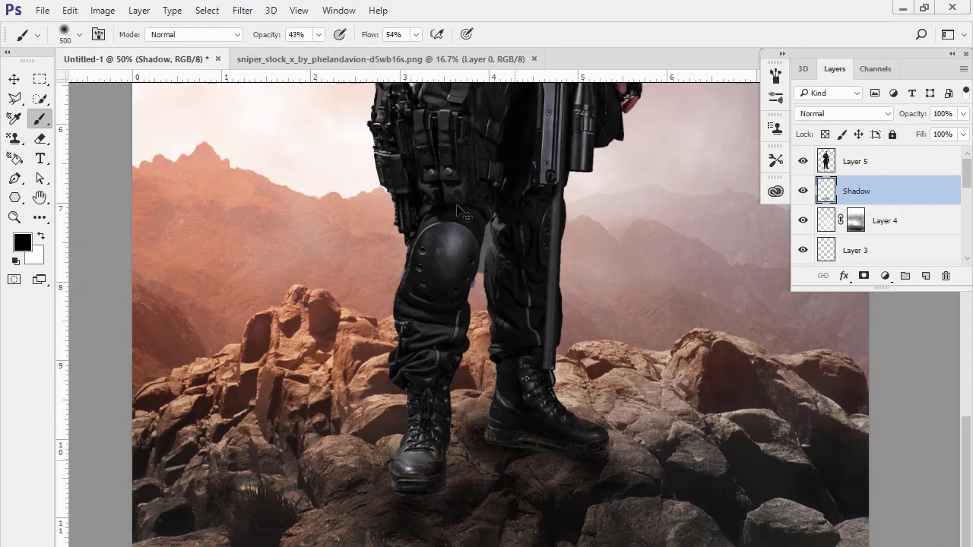
{"action": "key", "text": "ctrl+minus"}
{"action": "key", "text": "ctrl+minus"}
{"action": "key", "text": "ctrl+minus"}
{"action": "key", "text": "ctrl+minus"}
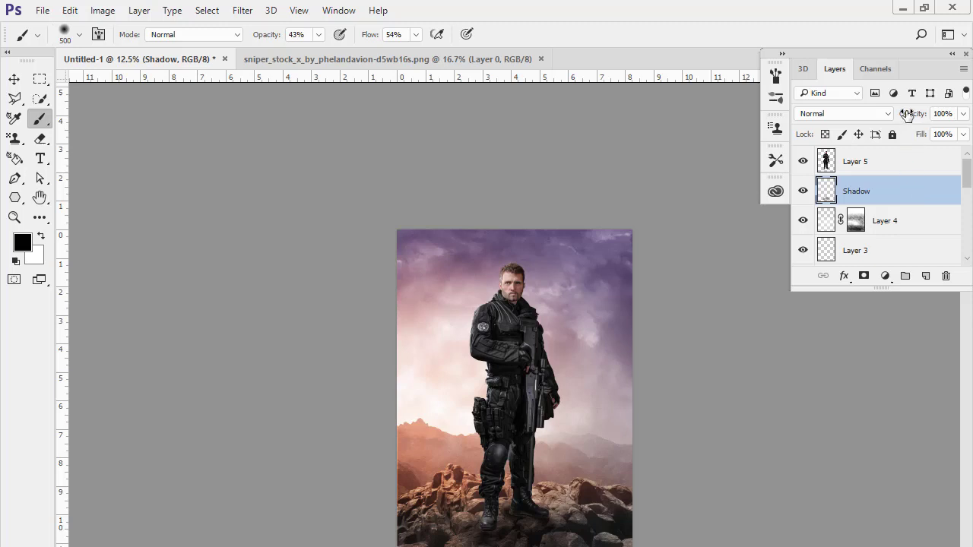
Set the Shadow layer's opacity to 87% and reselect the soldier's Layer 5
{"action": "left_click_drag", "start_coordinate": [906, 118], "coordinate": [918, 116]}
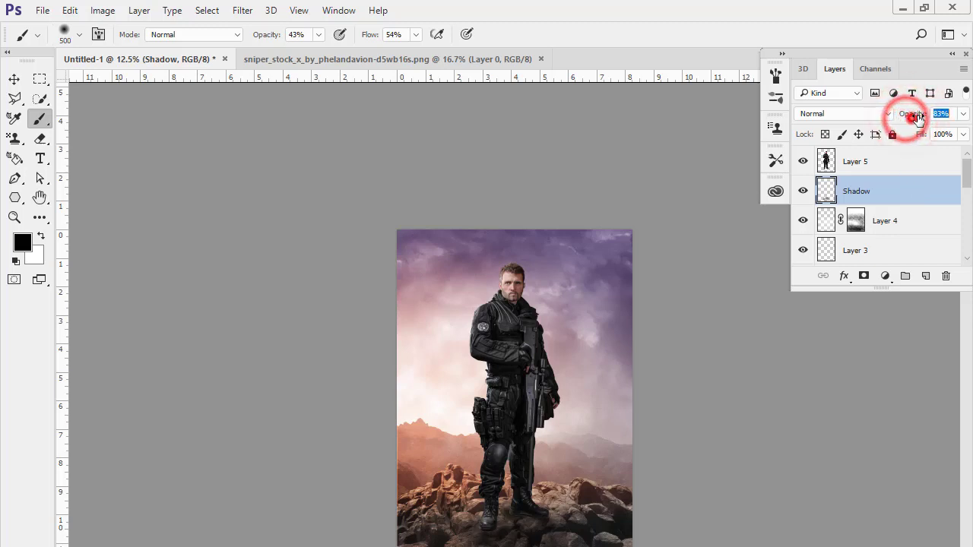
{"action": "key", "text": "ctrl+plus"}
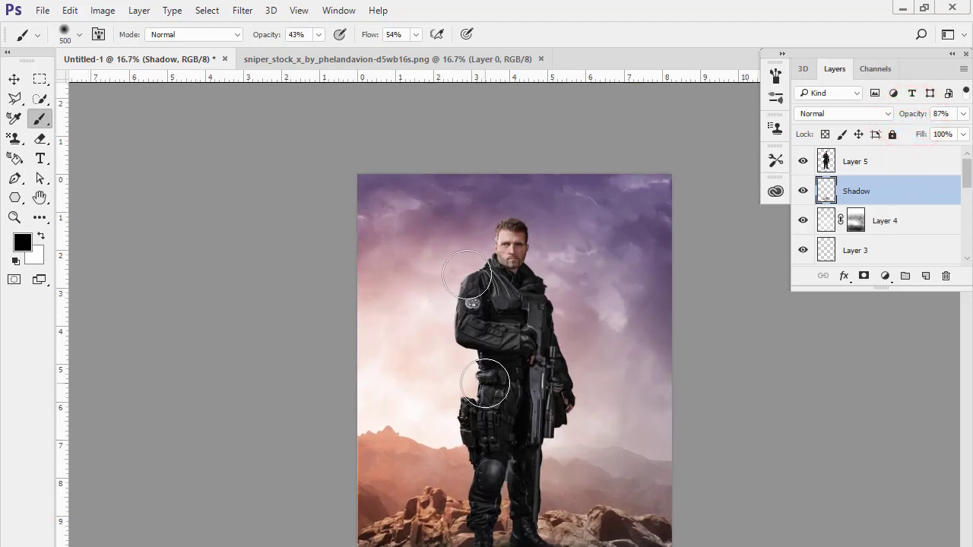
{"action": "key", "text": "ctrl+minus"}
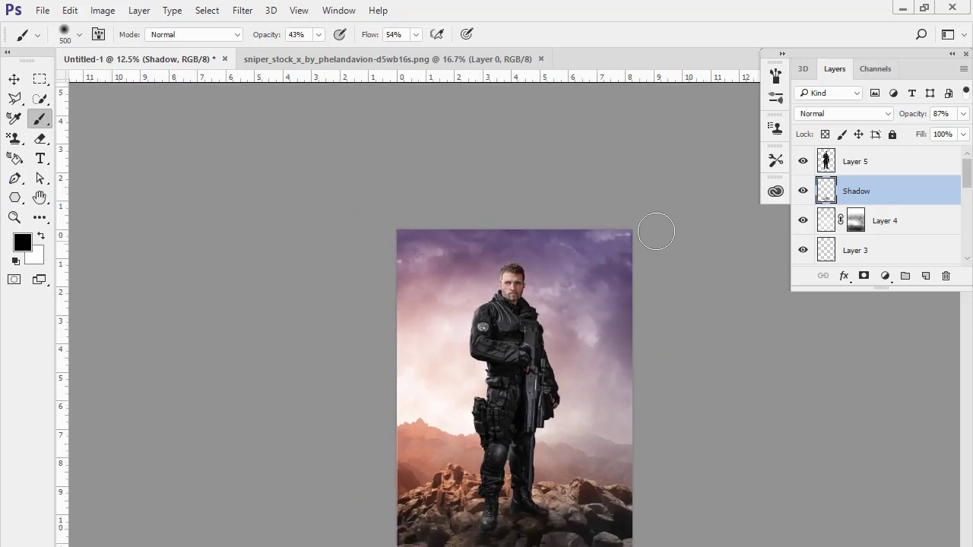
{"action": "key", "text": "ctrl+plus"}
{"action": "key", "text": "ctrl+plus"}
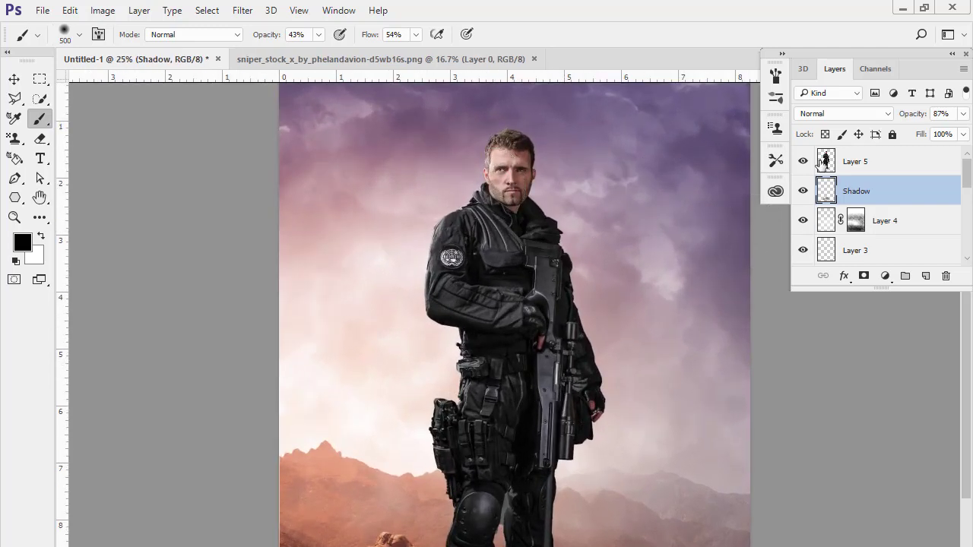
{"action": "left_click", "coordinate": [821, 161]}
Add a Color Balance adjustment with midtones at Red +12, Green +10, Blue +4
{"action": "left_click", "coordinate": [884, 275]}
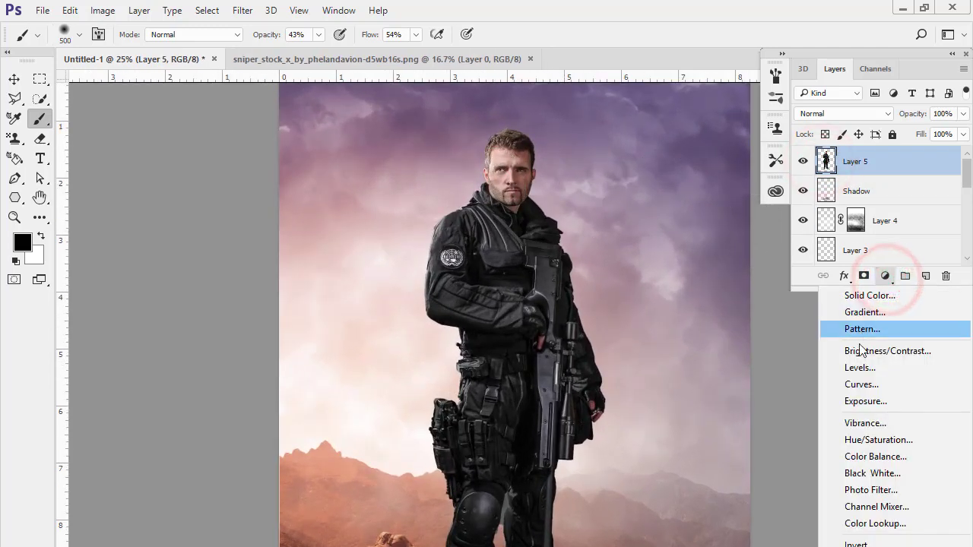
{"action": "left_click", "coordinate": [869, 459]}
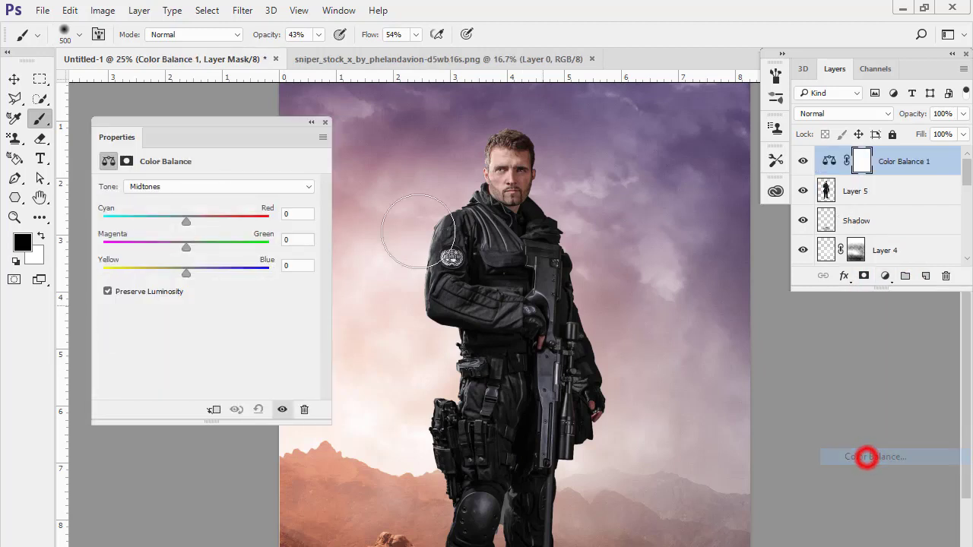
{"action": "left_click_drag", "start_coordinate": [151, 124], "coordinate": [136, 98]}
{"action": "left_click_drag", "start_coordinate": [170, 196], "coordinate": [159, 199]}
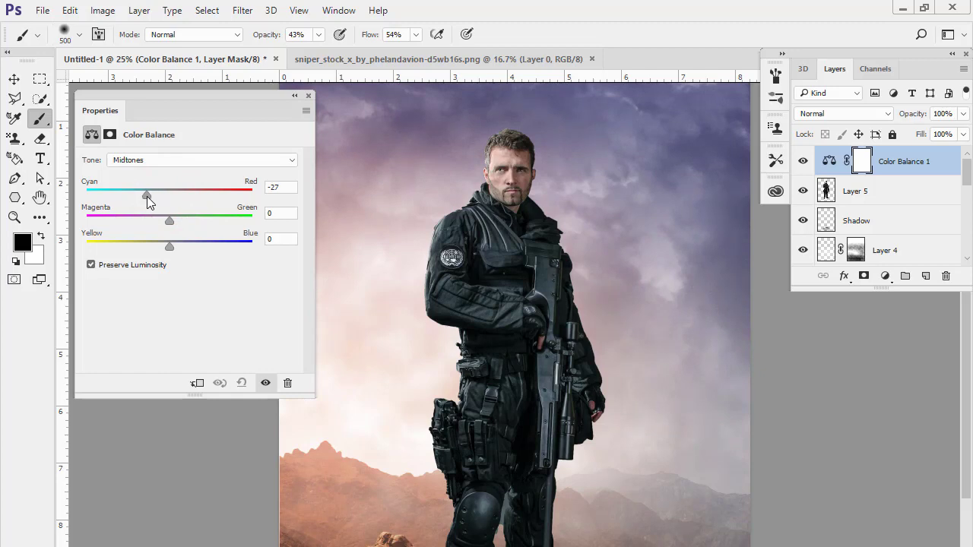
{"action": "mouse_move", "coordinate": [149, 196]}
{"action": "left_mouse_down"}
{"action": "mouse_move", "coordinate": [136, 203]}
{"action": "mouse_move", "coordinate": [183, 211]}
{"action": "mouse_move", "coordinate": [152, 225]}
{"action": "mouse_move", "coordinate": [192, 226]}
{"action": "left_mouse_up"}
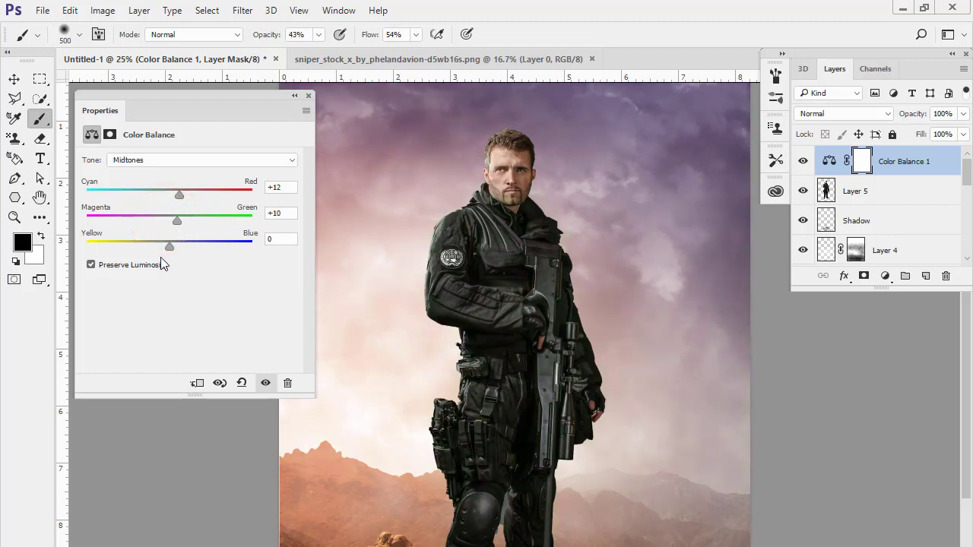
{"action": "left_click_drag", "start_coordinate": [200, 254], "coordinate": [171, 254]}
{"action": "left_click", "coordinate": [309, 99]}
Open the fireworks_3_1 image in its own document
{"action": "key", "text": "ctrl+minus"}
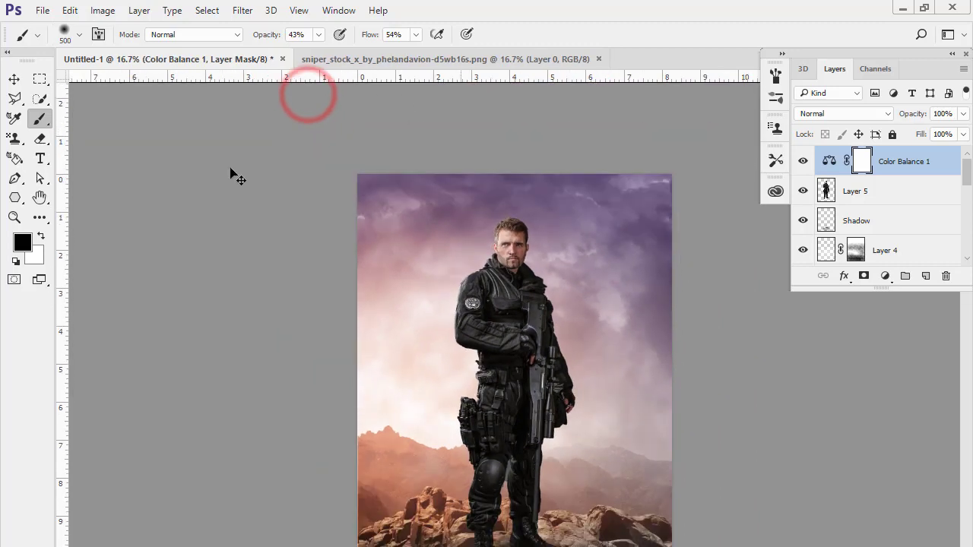
{"action": "key", "text": "ctrl+minus"}
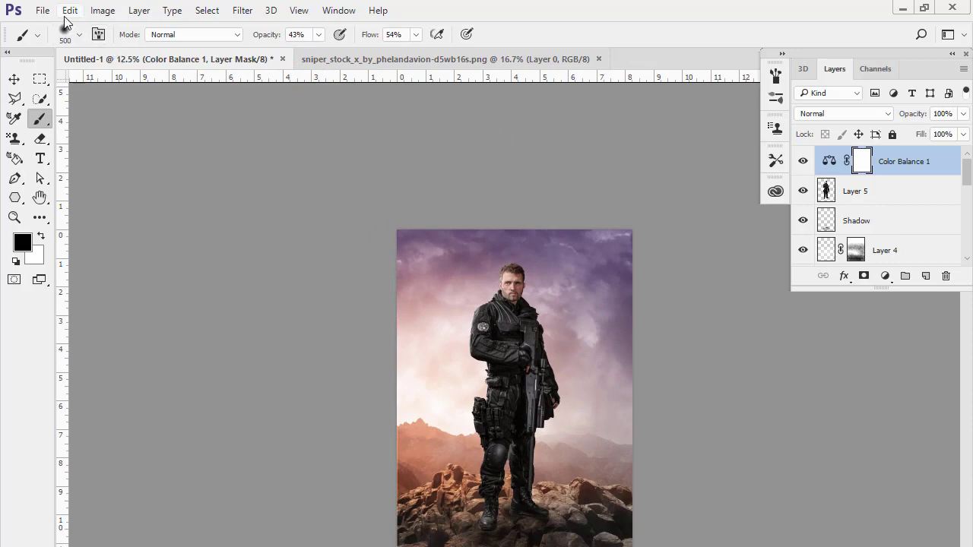
{"action": "left_click", "coordinate": [42, 11]}
{"action": "left_click", "coordinate": [46, 36]}
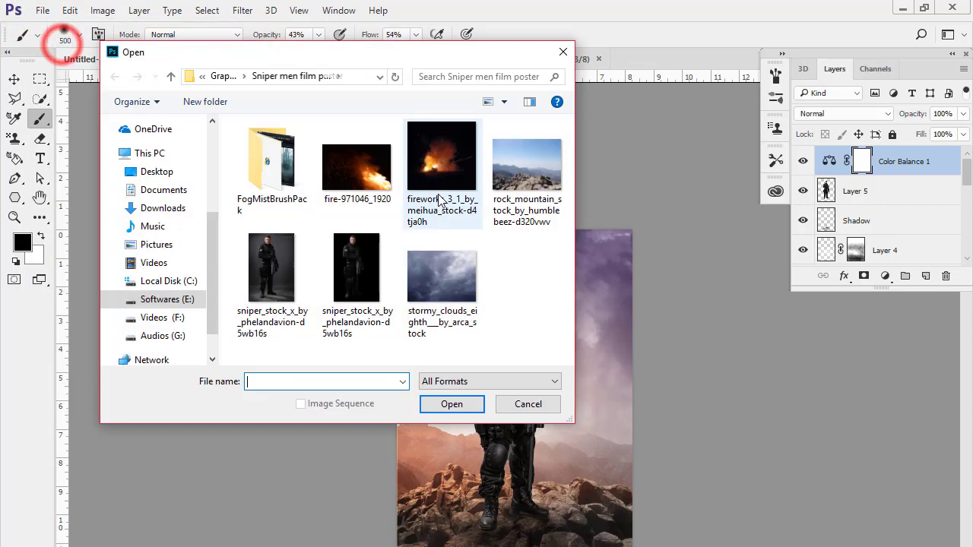
{"action": "mouse_move", "coordinate": [361, 58]}
{"action": "left_mouse_down"}
{"action": "mouse_move", "coordinate": [315, 402]}
{"action": "mouse_move", "coordinate": [358, 174]}
{"action": "mouse_move", "coordinate": [343, 108]}
{"action": "left_mouse_up"}
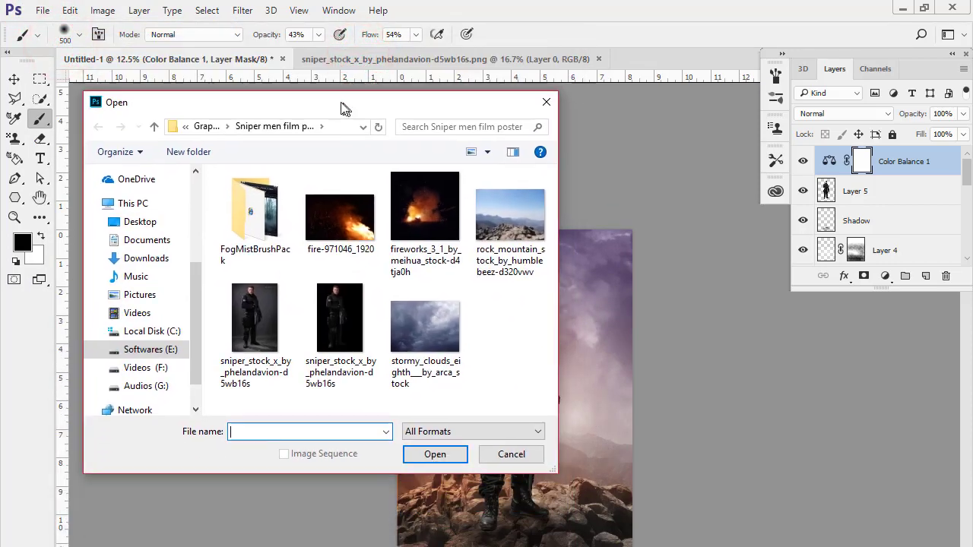
{"action": "left_click", "coordinate": [403, 219]}
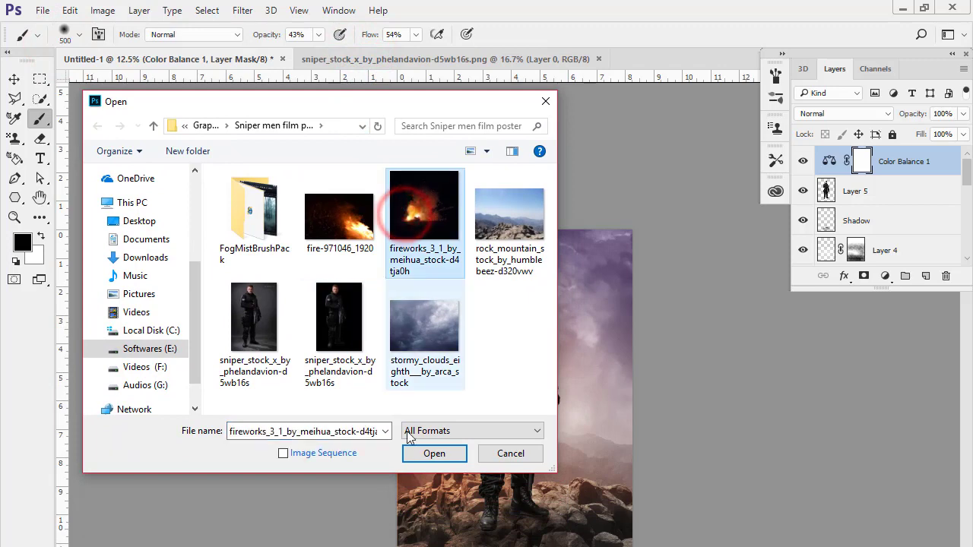
{"action": "left_click", "coordinate": [424, 455]}
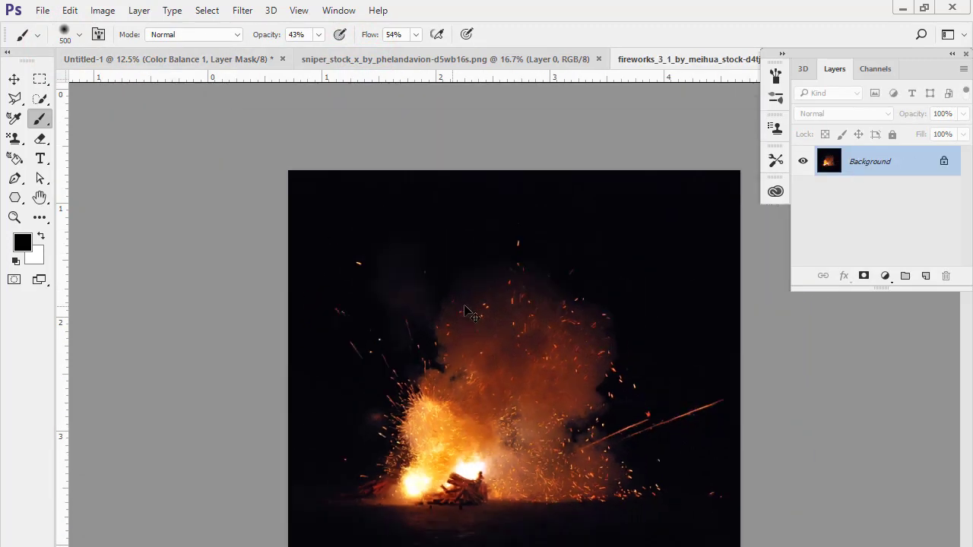
Convert the fireworks photo's locked Background into Layer 0
{"action": "key", "text": "ctrl+minus"}
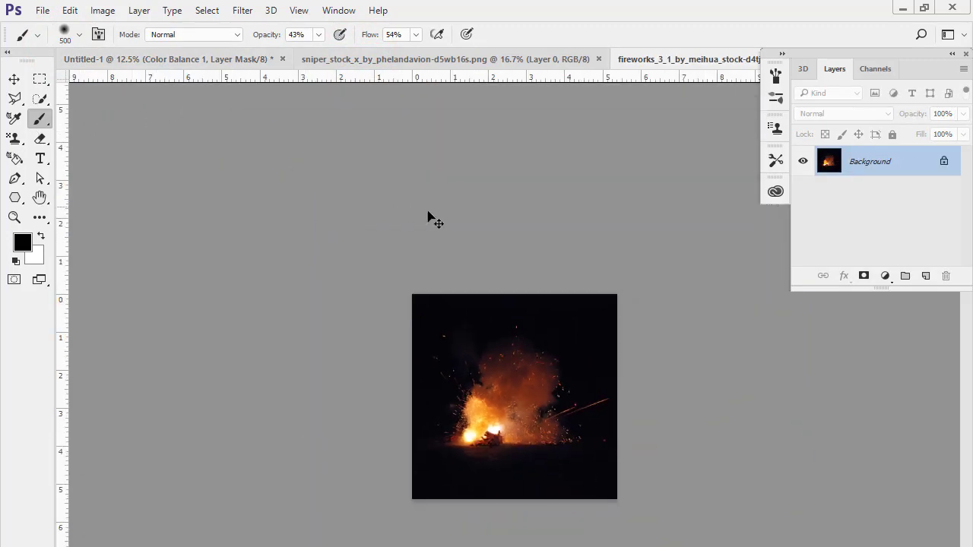
{"action": "double_click", "coordinate": [835, 166]}
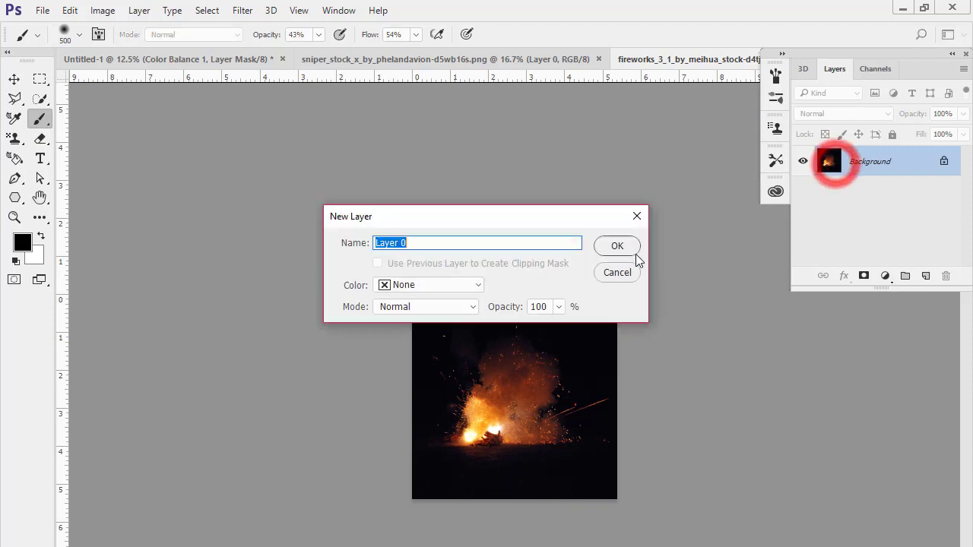
{"action": "left_click", "coordinate": [617, 248]}
Drag the fireworks layer onto the poster's lower part with the Move tool
{"action": "key", "text": "v"}
{"action": "mouse_move", "coordinate": [466, 362]}
{"action": "left_mouse_down"}
{"action": "mouse_move", "coordinate": [285, 61]}
{"action": "mouse_move", "coordinate": [454, 536]}
{"action": "left_mouse_up"}
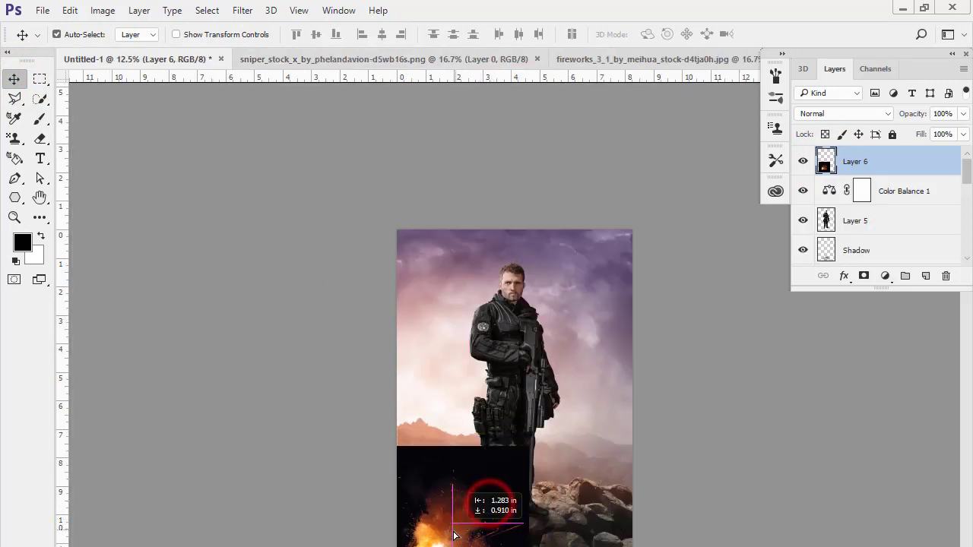
{"action": "left_click_drag", "start_coordinate": [454, 536], "coordinate": [438, 525]}
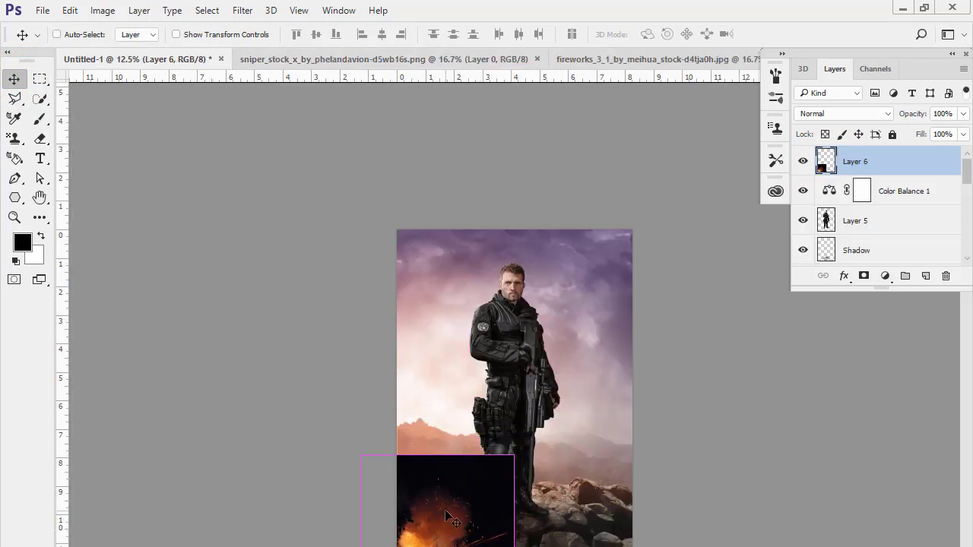
Free-transform the fireworks to about 171% by 157%, tilted 12.4°, over the lower half
{"action": "key", "text": "ctrl+t"}
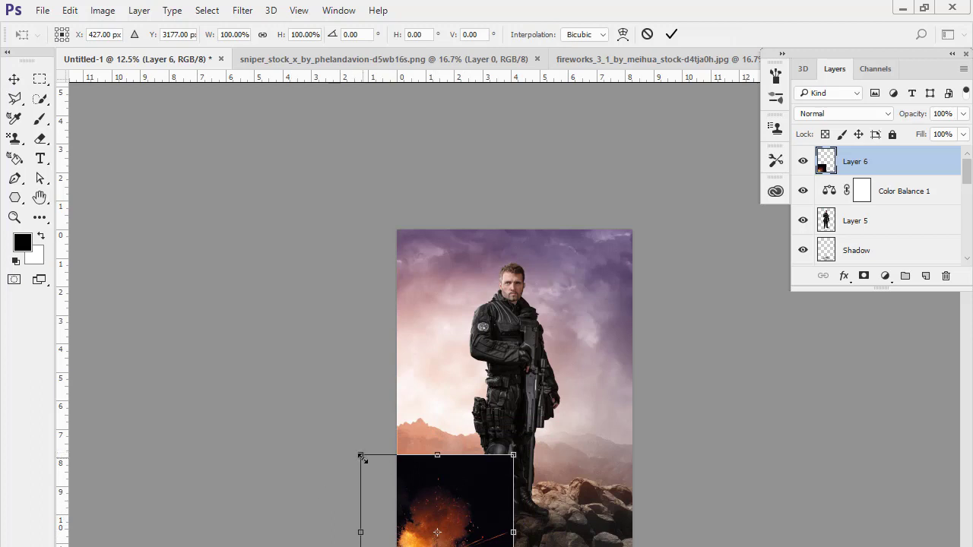
{"action": "left_click_drag", "start_coordinate": [361, 455], "coordinate": [326, 426]}
{"action": "left_click_drag", "start_coordinate": [232, 428], "coordinate": [239, 398]}
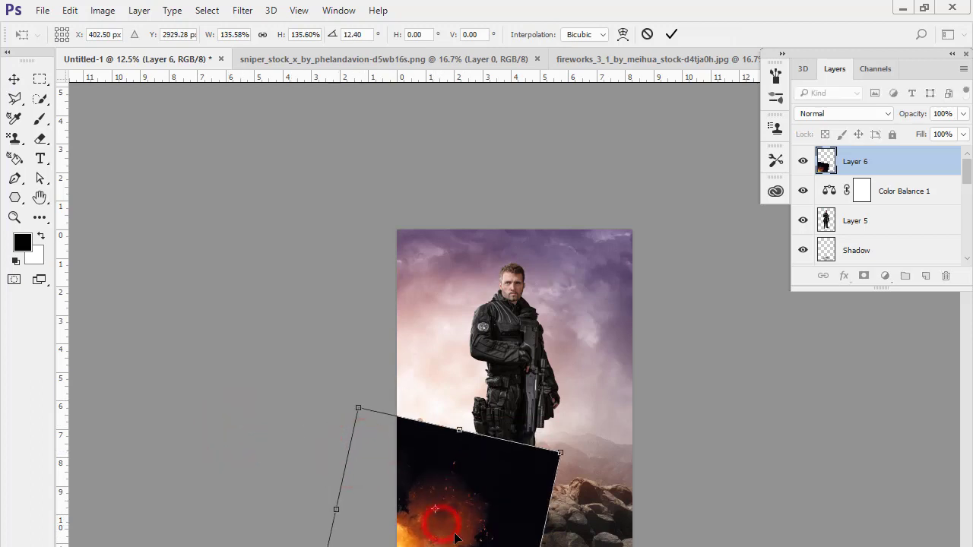
{"action": "left_click_drag", "start_coordinate": [455, 536], "coordinate": [452, 531]}
{"action": "mouse_move", "coordinate": [347, 398]}
{"action": "left_mouse_down"}
{"action": "mouse_move", "coordinate": [353, 409]}
{"action": "mouse_move", "coordinate": [326, 367]}
{"action": "mouse_move", "coordinate": [334, 385]}
{"action": "left_mouse_up"}
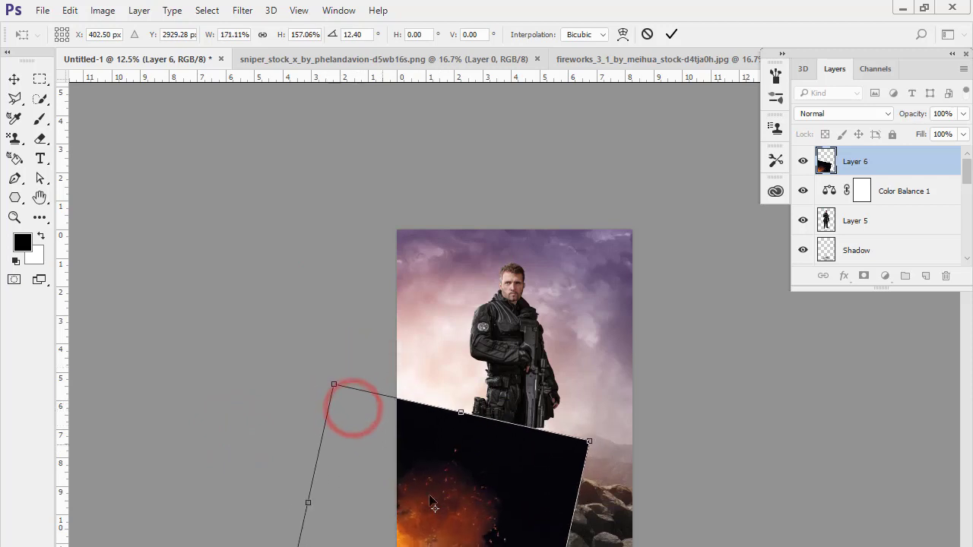
{"action": "left_click_drag", "start_coordinate": [441, 498], "coordinate": [446, 488]}
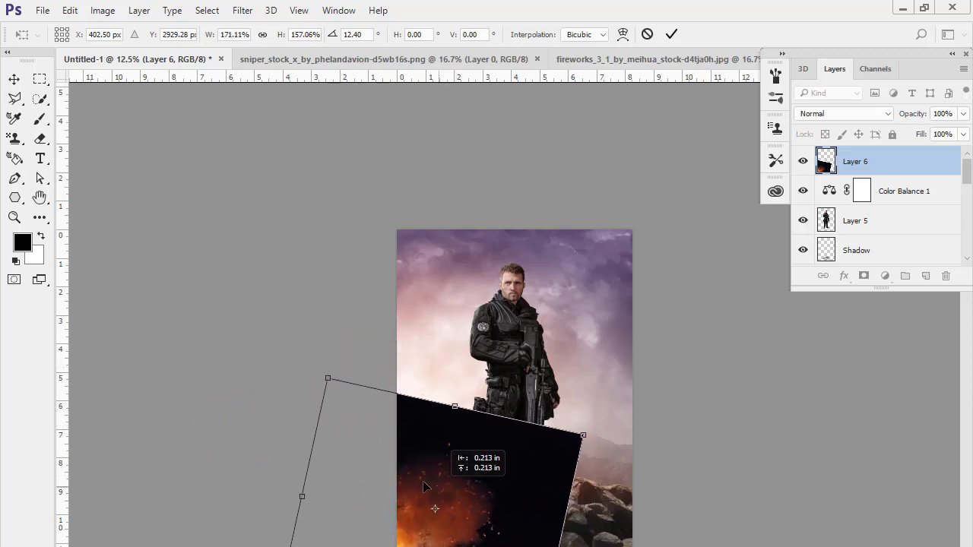
{"action": "left_click_drag", "start_coordinate": [206, 397], "coordinate": [184, 464]}
Commit the fireworks transform and blend Layer 6 with Screen near the soldier's feet
{"action": "key", "text": "Return"}
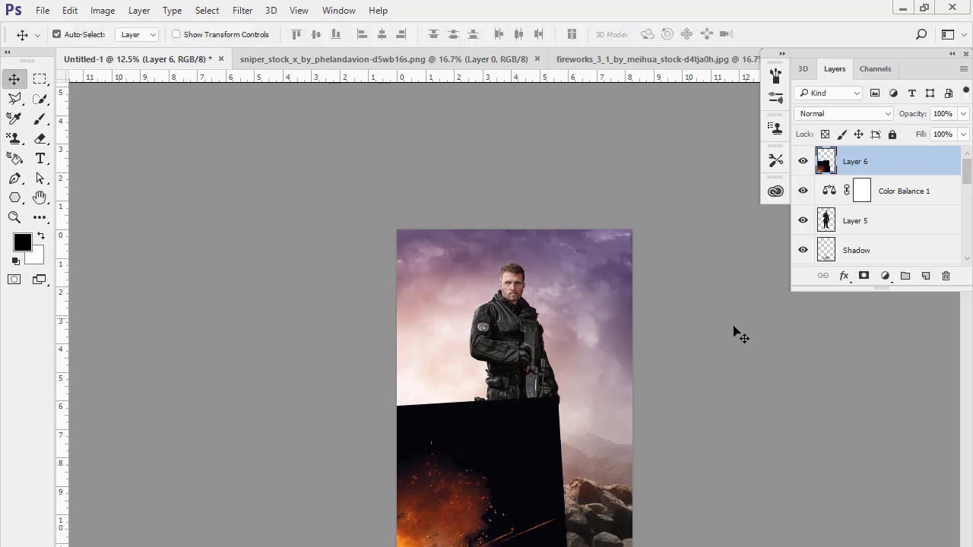
{"action": "left_click", "coordinate": [828, 114]}
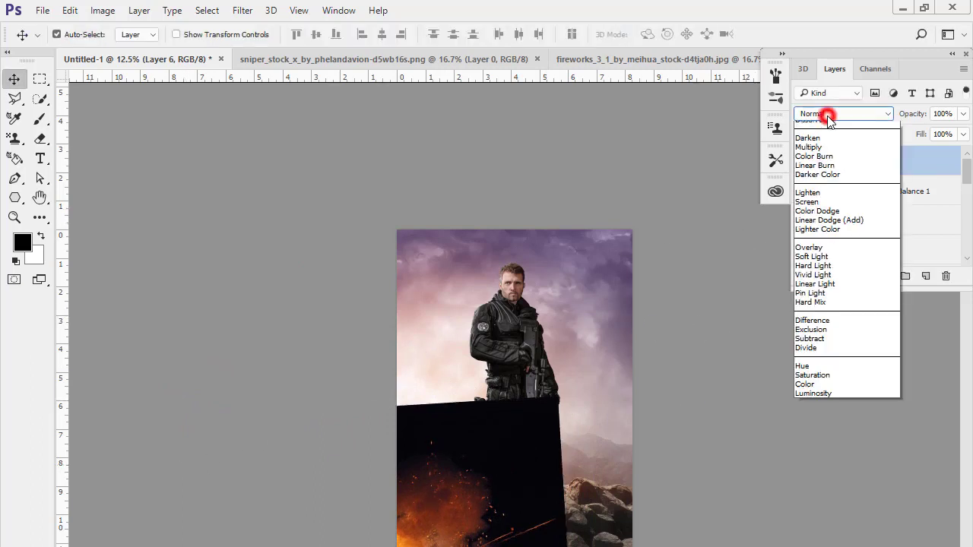
{"action": "left_click", "coordinate": [804, 220]}
{"action": "left_click_drag", "start_coordinate": [410, 531], "coordinate": [451, 531]}
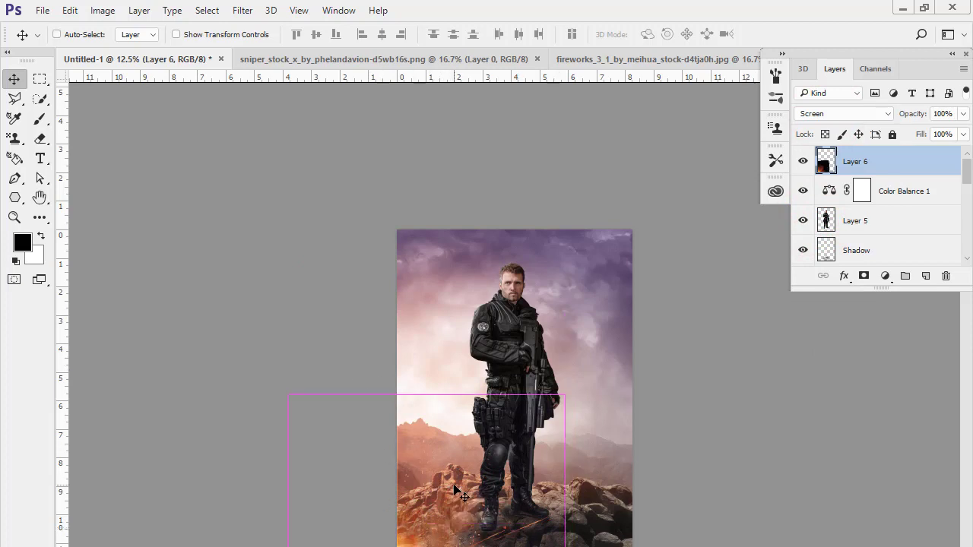
Rescale the fireworks layer to about 110% and raise it slightly
{"action": "key", "text": "ctrl+t"}
{"action": "left_click_drag", "start_coordinate": [563, 394], "coordinate": [571, 372]}
{"action": "left_click_drag", "start_coordinate": [427, 526], "coordinate": [427, 515]}
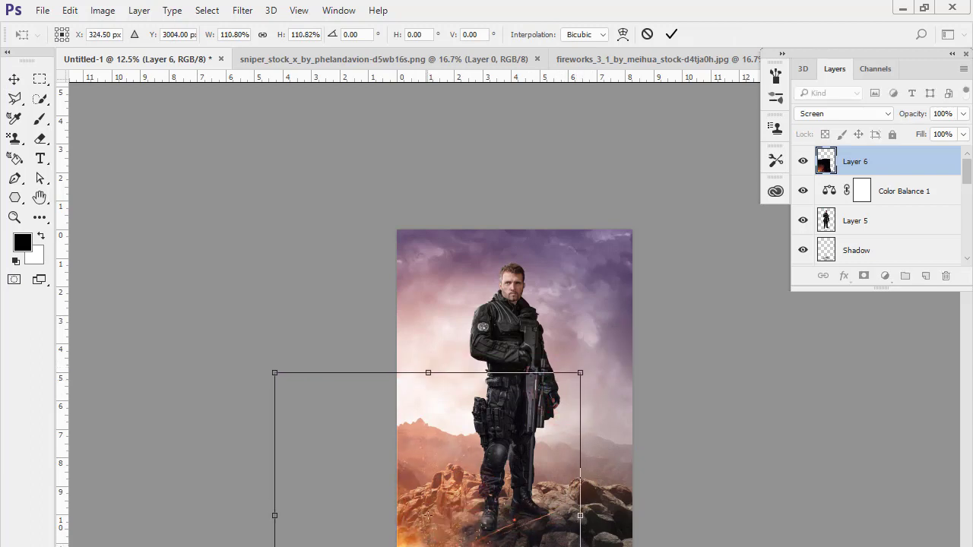
Open the fire-971046_1920 image and convert its Background into Layer 0
{"action": "left_click", "coordinate": [43, 10]}
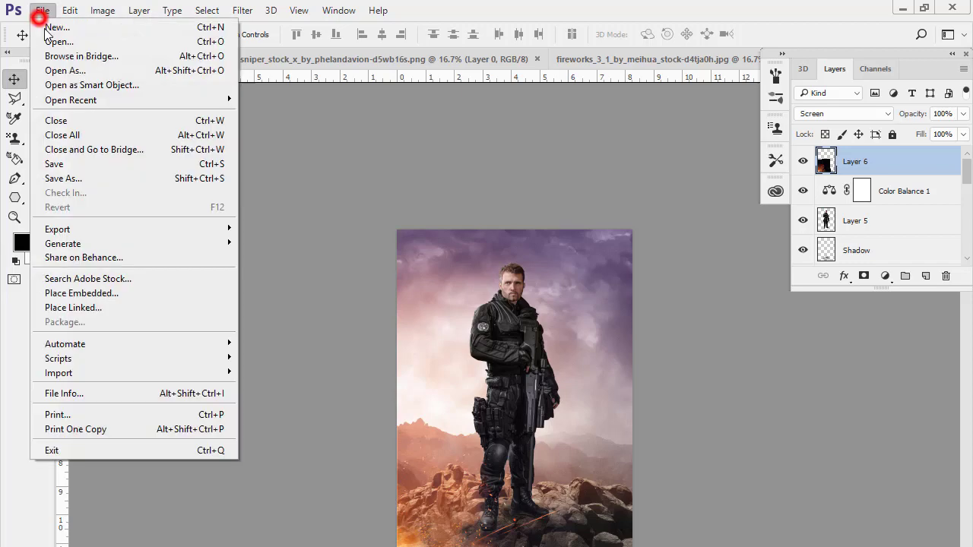
{"action": "left_click", "coordinate": [46, 39]}
{"action": "double_click", "coordinate": [339, 234]}
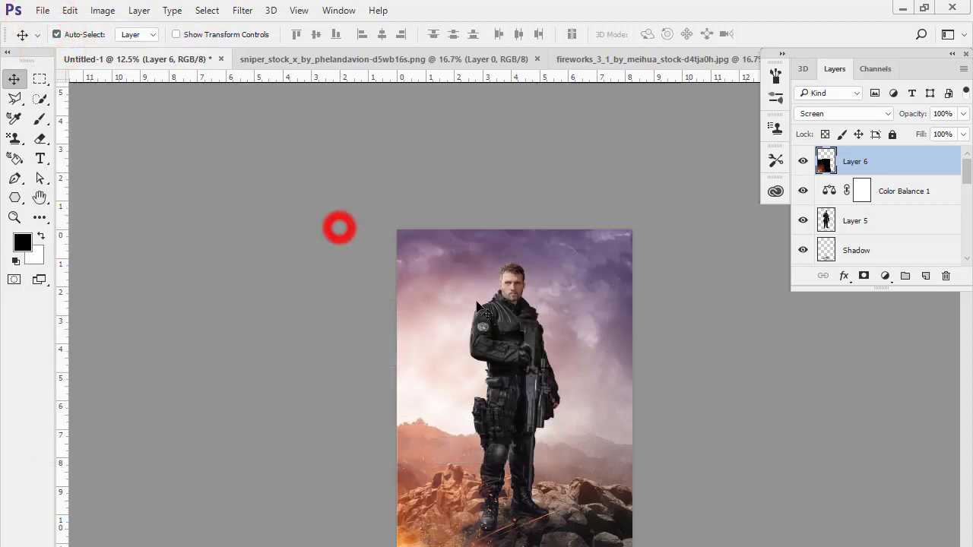
{"action": "key", "text": "ctrl+minus"}
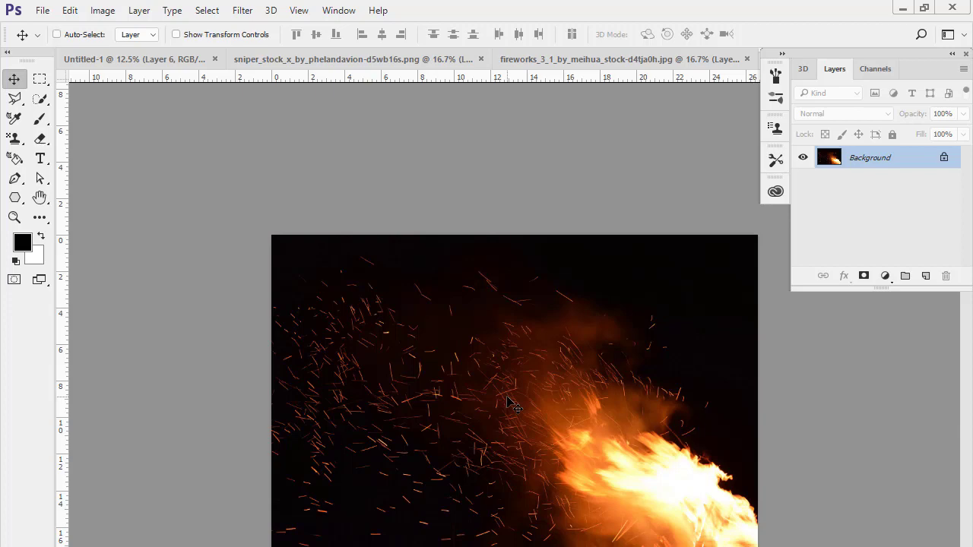
{"action": "double_click", "coordinate": [888, 159]}
{"action": "left_click", "coordinate": [613, 243]}
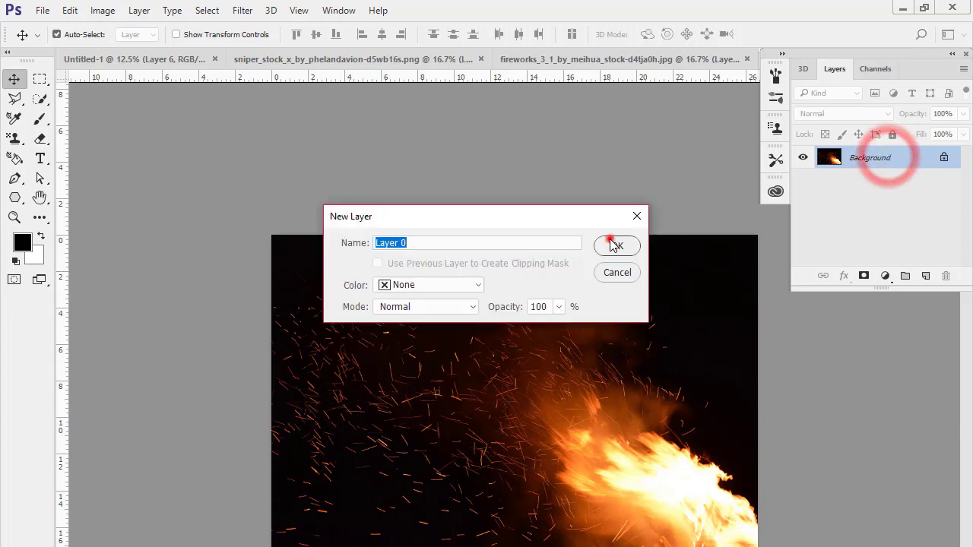
Drag the fire layer into the poster as Layer 7
{"action": "left_click", "coordinate": [18, 79]}
{"action": "left_click_drag", "start_coordinate": [404, 332], "coordinate": [351, 63]}
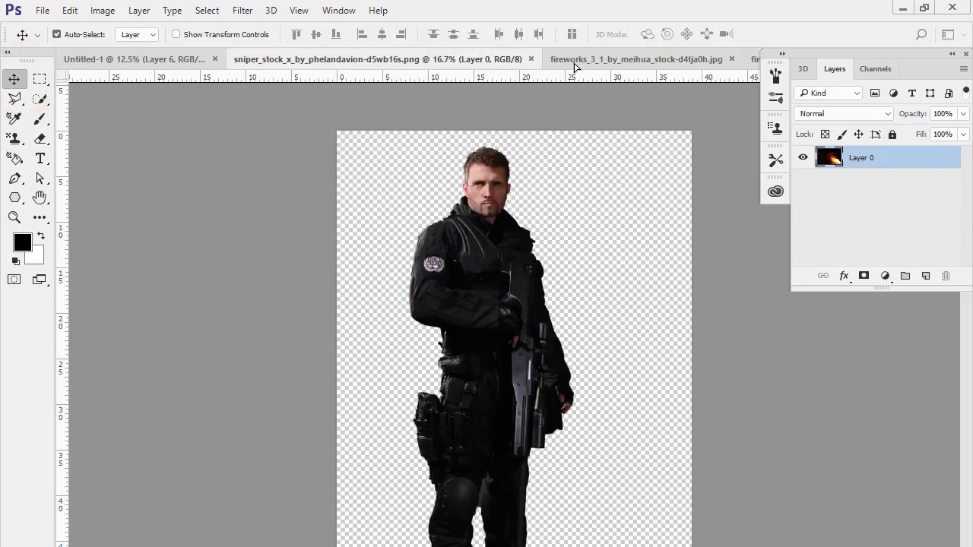
{"action": "mouse_move", "coordinate": [575, 67]}
{"action": "left_mouse_down"}
{"action": "mouse_move", "coordinate": [180, 51]}
{"action": "mouse_move", "coordinate": [477, 391]}
{"action": "mouse_move", "coordinate": [534, 472]}
{"action": "left_mouse_up"}
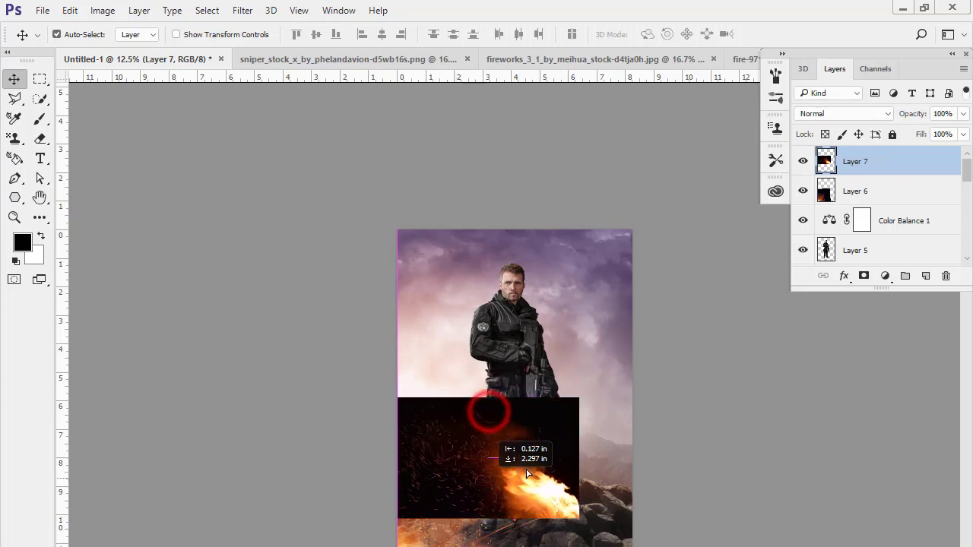
Free-transform the fire layer, trying flips, and leave it upright at the poster bottom
{"action": "key", "text": "ctrl+t"}
{"action": "right_click", "coordinate": [525, 461]}
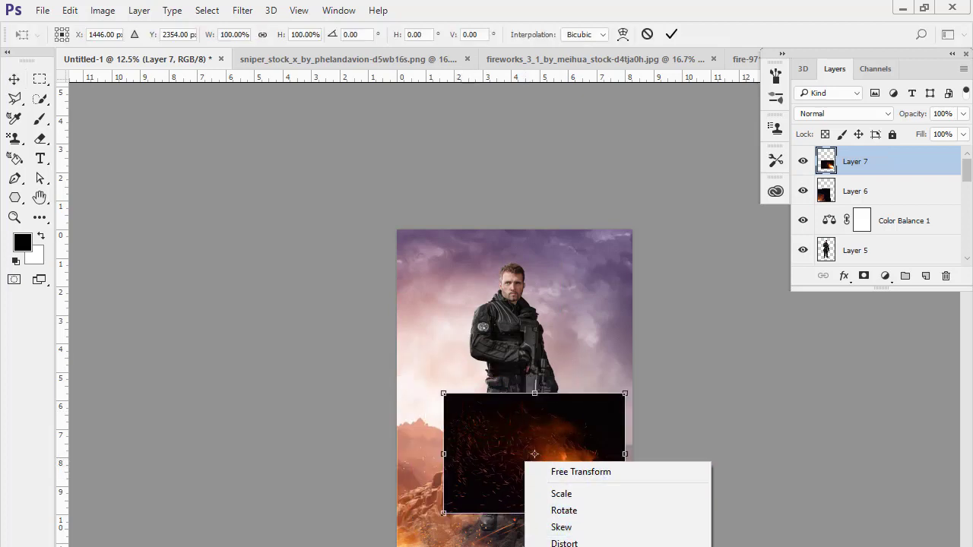
{"action": "left_click", "coordinate": [508, 436]}
{"action": "left_click_drag", "start_coordinate": [507, 436], "coordinate": [469, 275]}
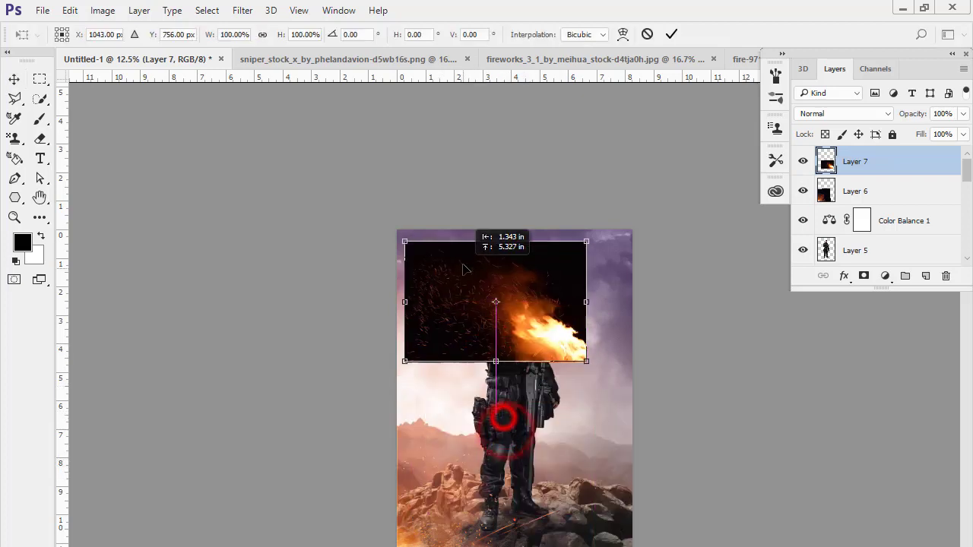
{"action": "right_click", "coordinate": [463, 259]}
{"action": "left_click", "coordinate": [508, 499]}
{"action": "right_click", "coordinate": [465, 312]}
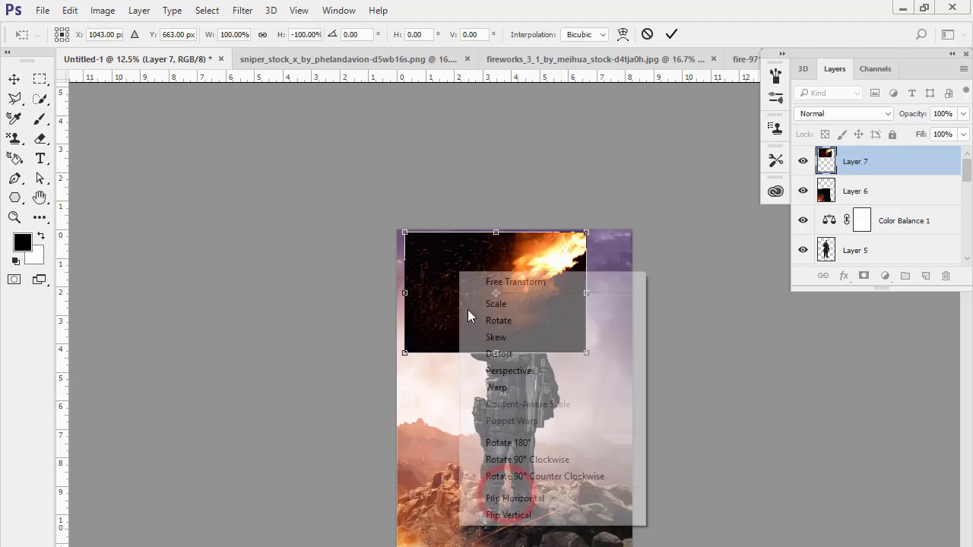
{"action": "left_click", "coordinate": [507, 498]}
{"action": "right_click", "coordinate": [462, 312]}
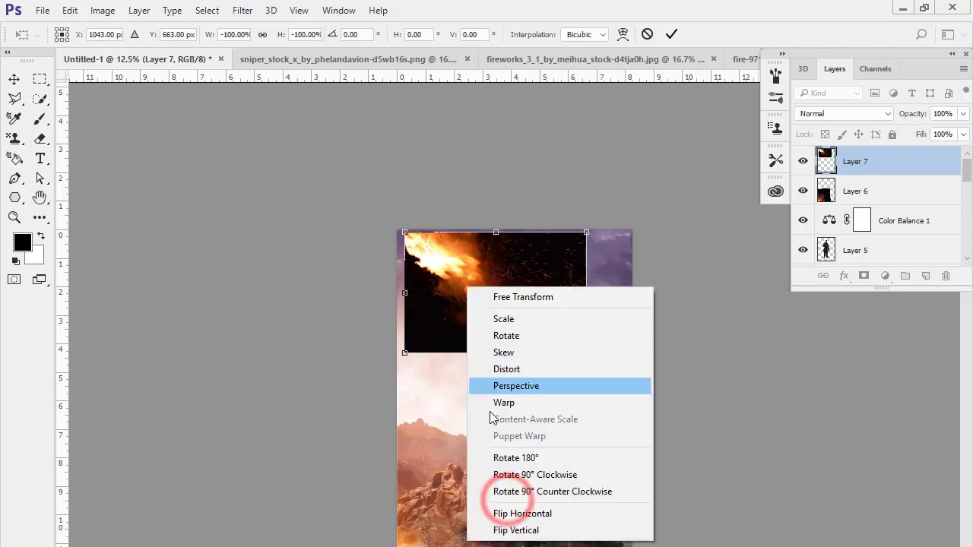
{"action": "left_click", "coordinate": [504, 528]}
{"action": "mouse_move", "coordinate": [452, 294]}
{"action": "left_mouse_down"}
{"action": "mouse_move", "coordinate": [445, 514]}
{"action": "mouse_move", "coordinate": [425, 514]}
{"action": "left_mouse_up"}
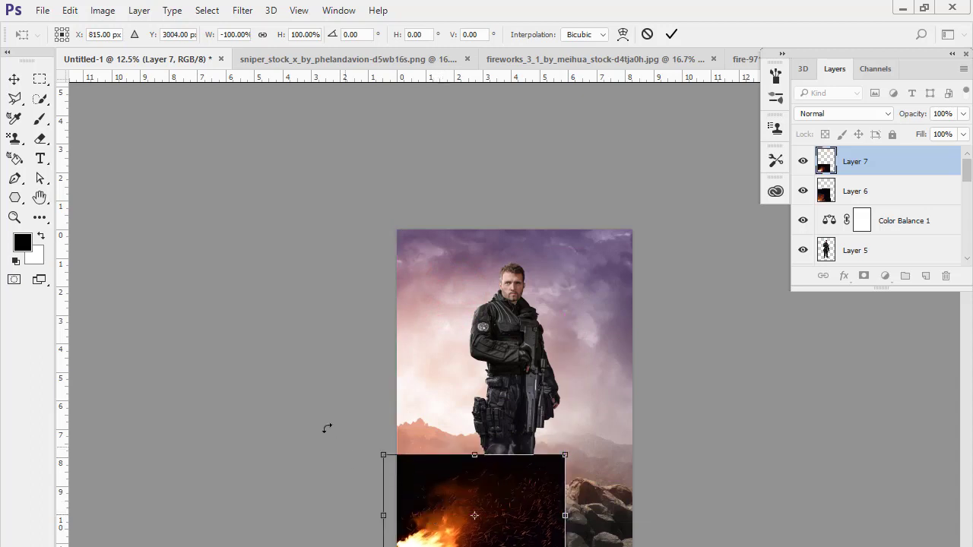
Scale the fire layer to about 124% and rotate it to roughly -38°
{"action": "left_click_drag", "start_coordinate": [319, 428], "coordinate": [389, 495]}
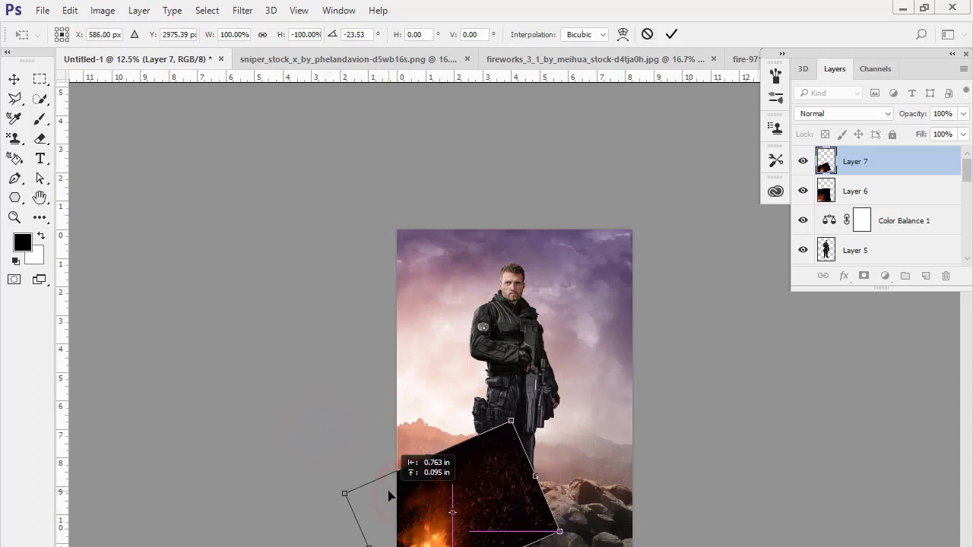
{"action": "left_click_drag", "start_coordinate": [521, 422], "coordinate": [524, 398]}
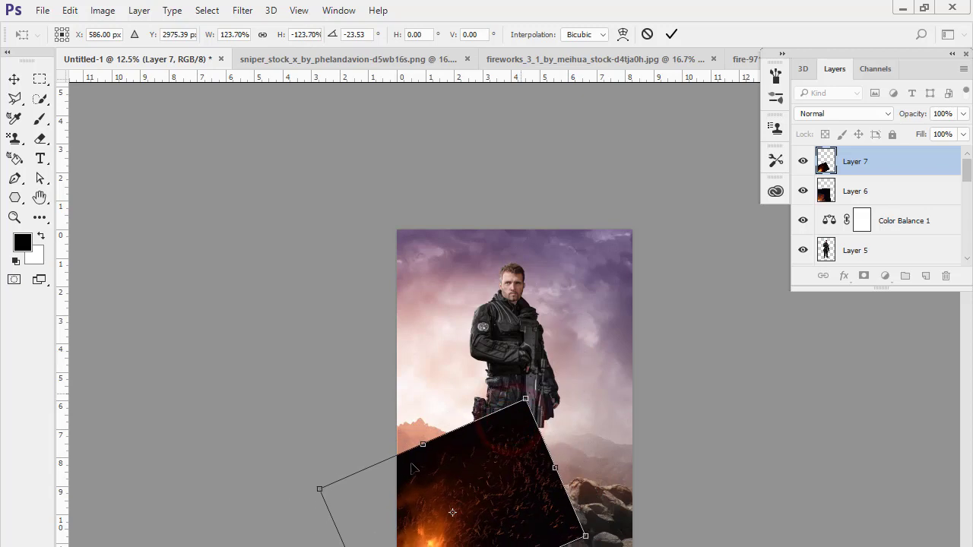
{"action": "left_click_drag", "start_coordinate": [342, 408], "coordinate": [324, 440]}
{"action": "left_click_drag", "start_coordinate": [463, 481], "coordinate": [457, 487]}
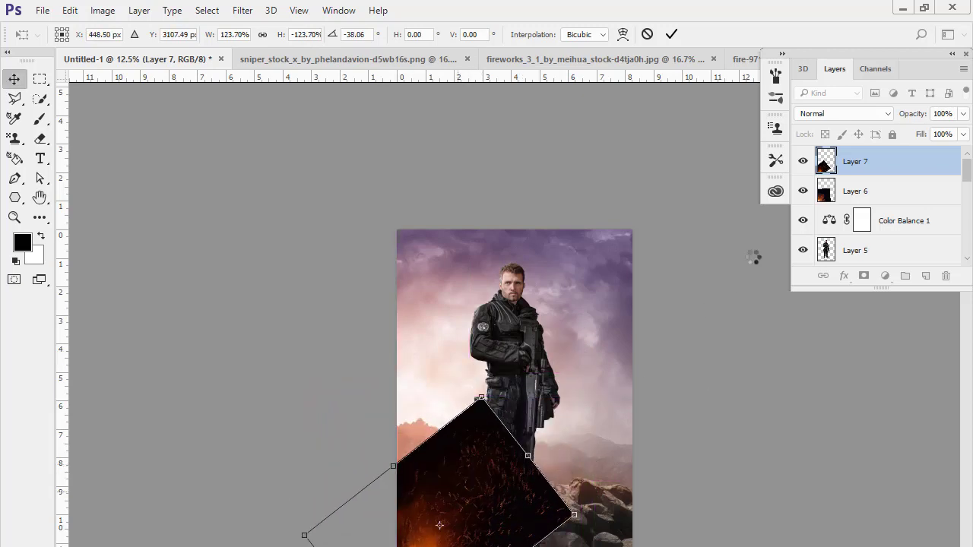
{"action": "key", "text": "Return"}
Blend Layer 7 with Screen and move it up around the soldier's boots
{"action": "left_click", "coordinate": [836, 114]}
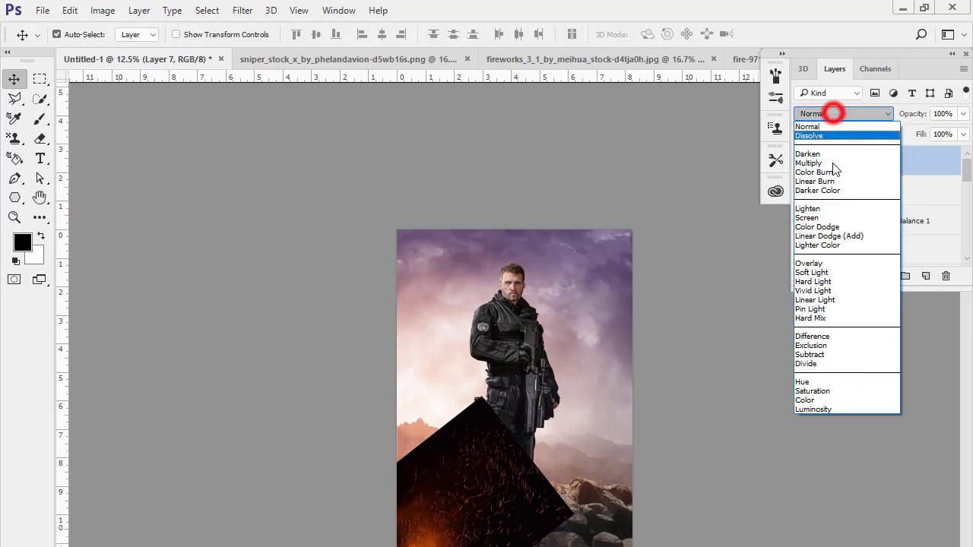
{"action": "left_click", "coordinate": [820, 217]}
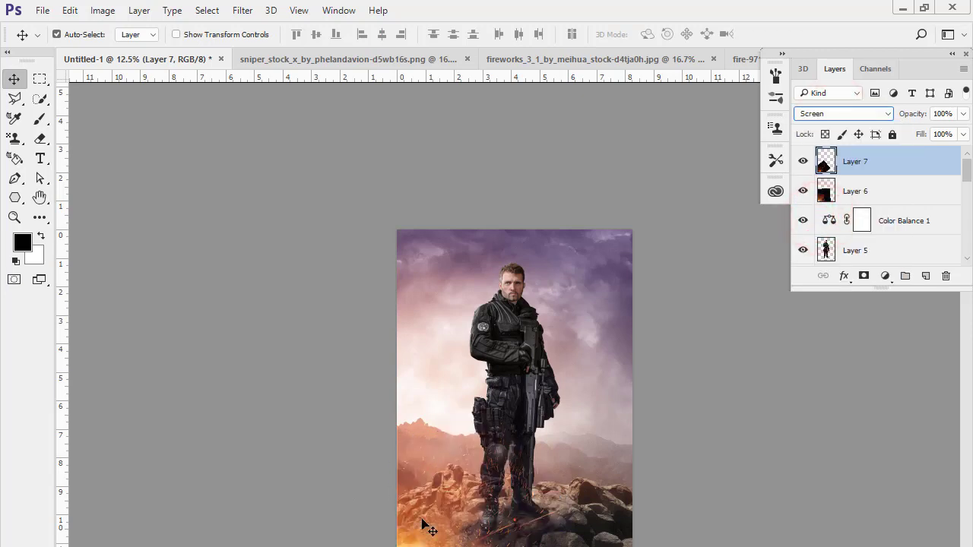
{"action": "left_click_drag", "start_coordinate": [424, 524], "coordinate": [424, 511]}
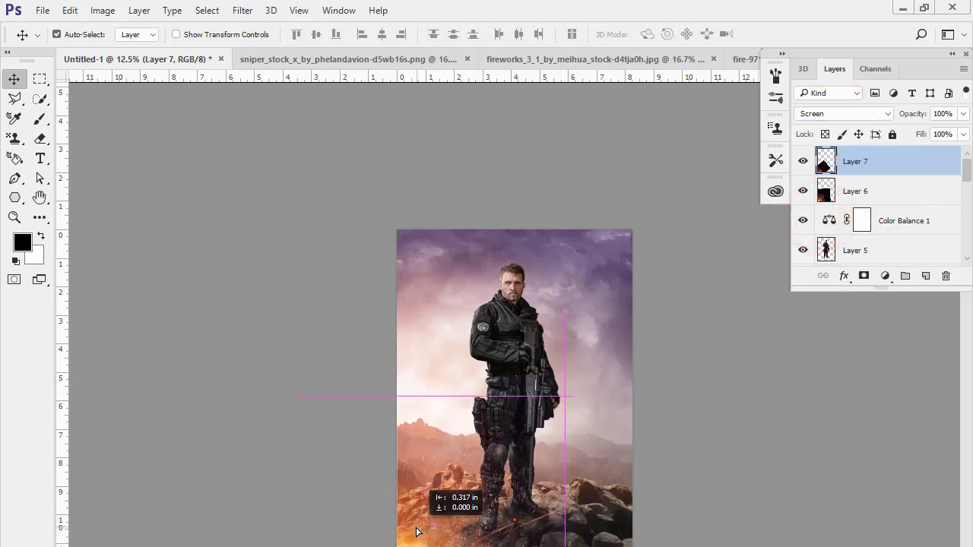
{"action": "left_click", "coordinate": [41, 179]}
Choose the Eraser at 700 px and zoom in around the soldier's legs and rocks
{"action": "left_click", "coordinate": [40, 137]}
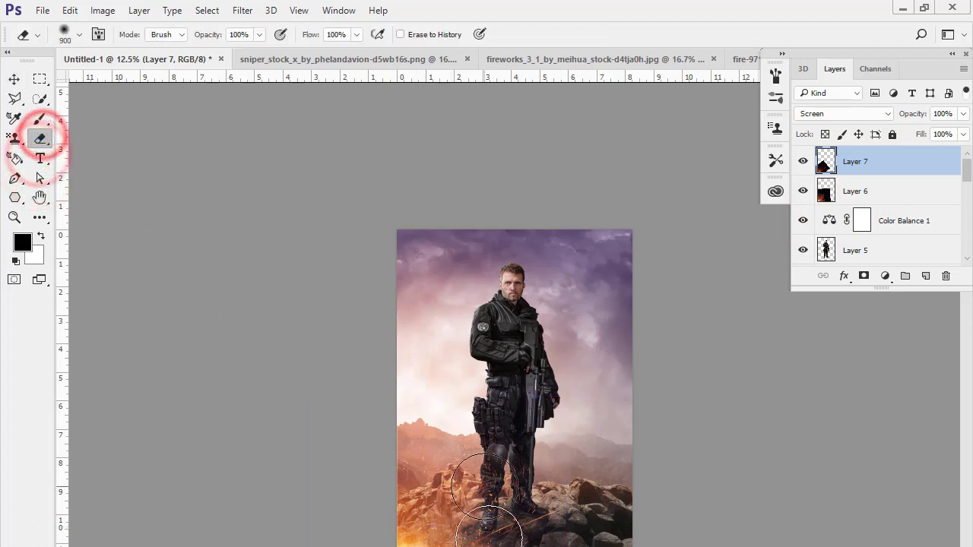
{"action": "key", "text": "bracketleft"}
{"action": "key", "text": "bracketleft"}
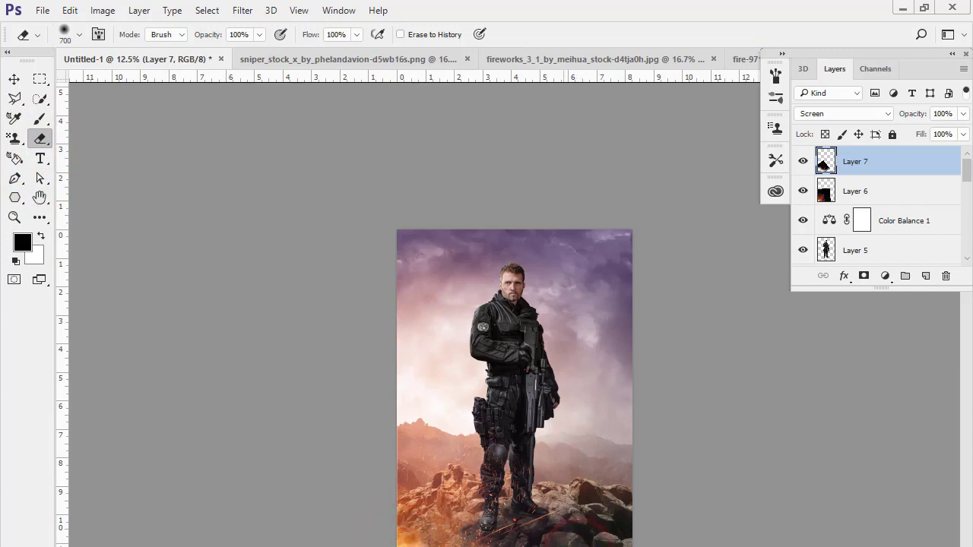
{"action": "key", "text": "ctrl+plus"}
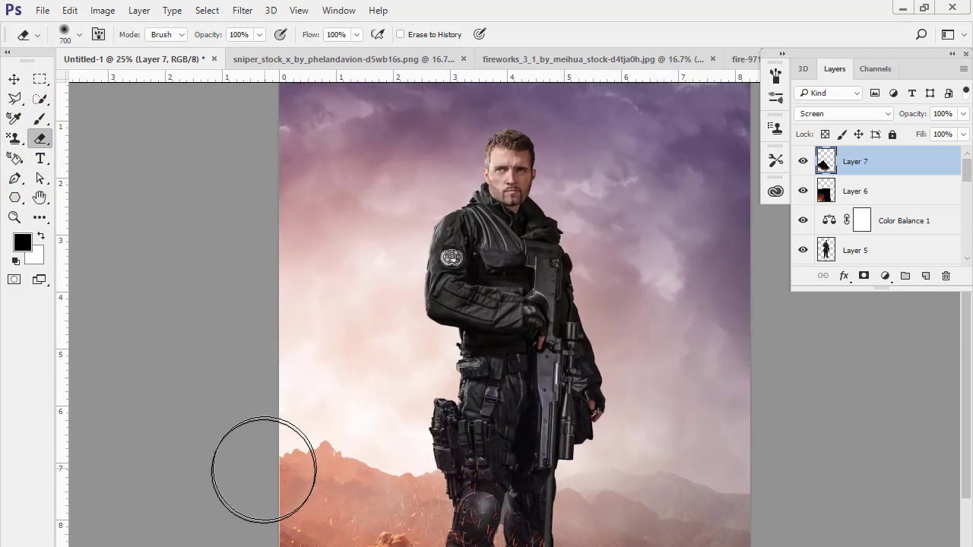
{"action": "mouse_move", "coordinate": [263, 467]}
{"action": "left_mouse_down"}
{"action": "mouse_move", "coordinate": [266, 326]}
{"action": "mouse_move", "coordinate": [250, 278]}
{"action": "left_mouse_up"}
{"action": "key", "text": "ctrl+plus"}
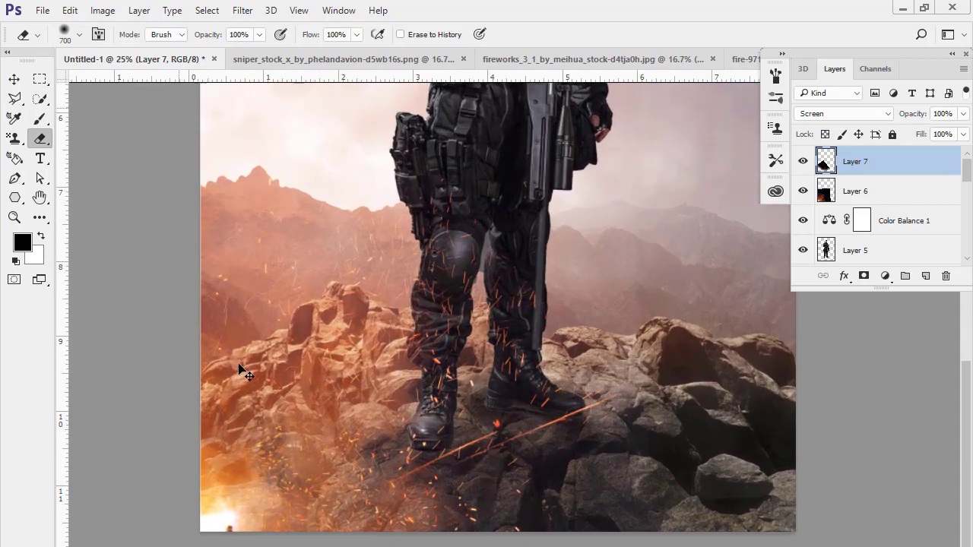
{"action": "left_click_drag", "start_coordinate": [256, 373], "coordinate": [240, 337]}
{"action": "key", "text": "ctrl+minus"}
{"action": "key", "text": "ctrl+minus"}
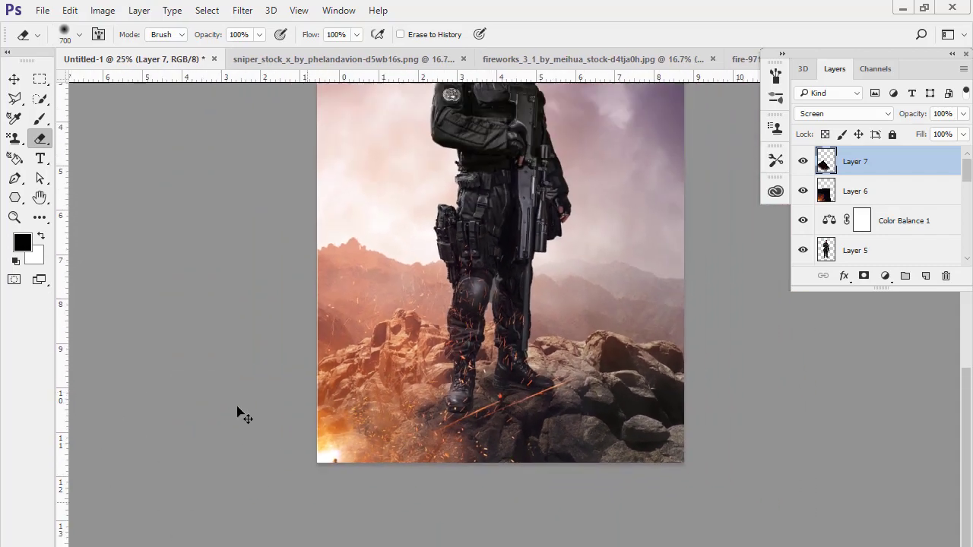
{"action": "key", "text": "ctrl+minus"}
Reframe the whole image and stamp all visible layers into a new Layer 8
{"action": "key", "text": "ctrl+minus"}
{"action": "key", "text": "ctrl+plus"}
{"action": "key", "text": "ctrl+minus"}
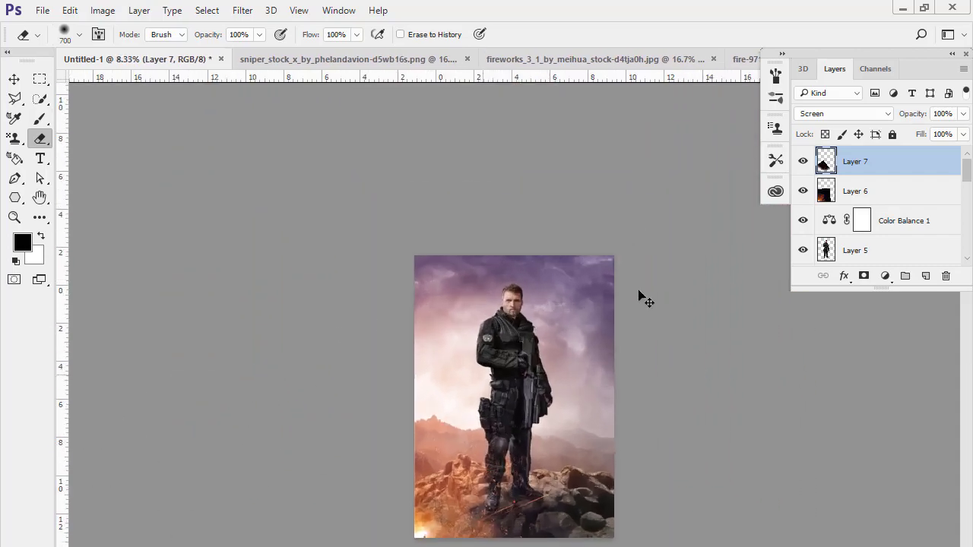
{"action": "key", "text": "ctrl+plus"}
{"action": "key", "text": "ctrl+plus"}
{"action": "left_click", "coordinate": [421, 391], "text": "ctrl"}
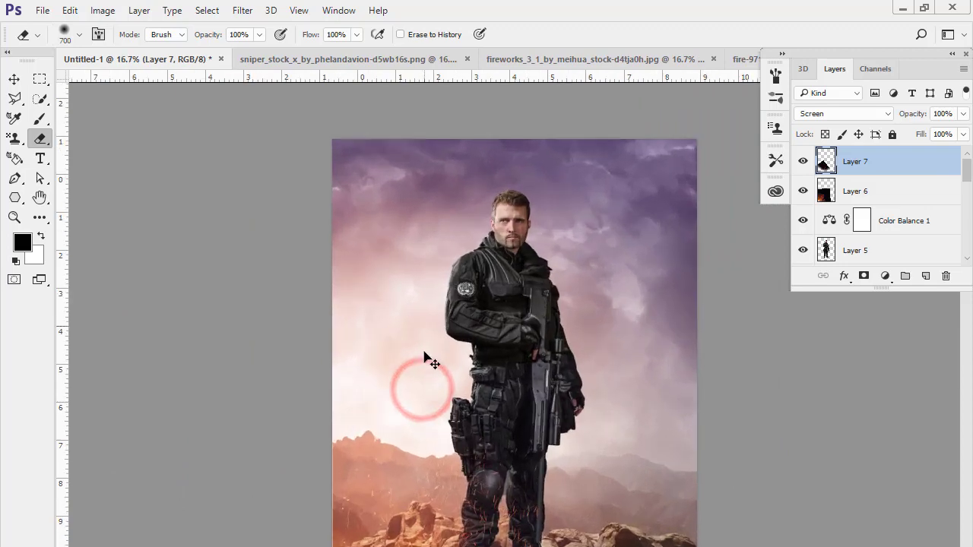
{"action": "left_click", "coordinate": [392, 374], "text": "ctrl"}
{"action": "scroll", "coordinate": [379, 281], "scroll_direction": "down", "scroll_amount": 2}
{"action": "key", "text": "ctrl+minus"}
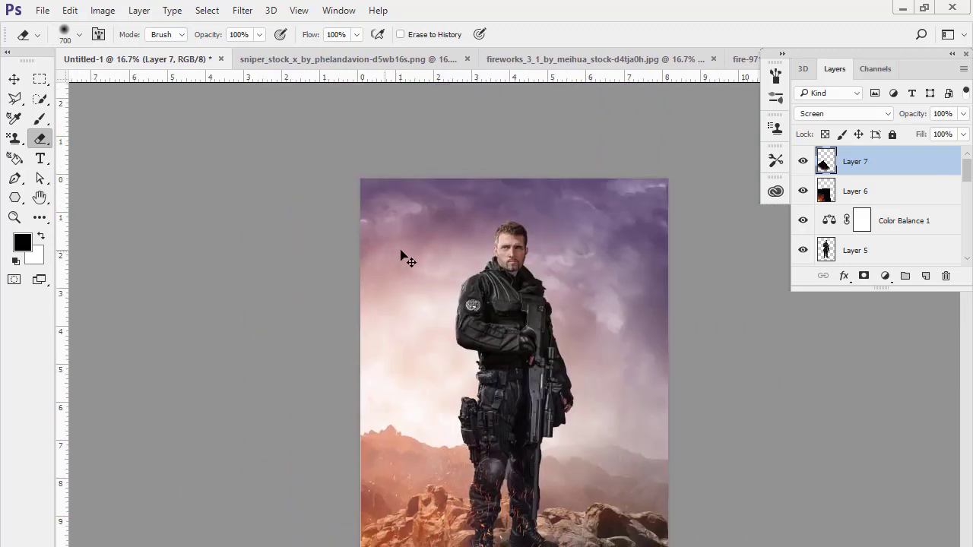
{"action": "key", "text": "ctrl+minus"}
{"action": "key", "text": "ctrl+minus"}
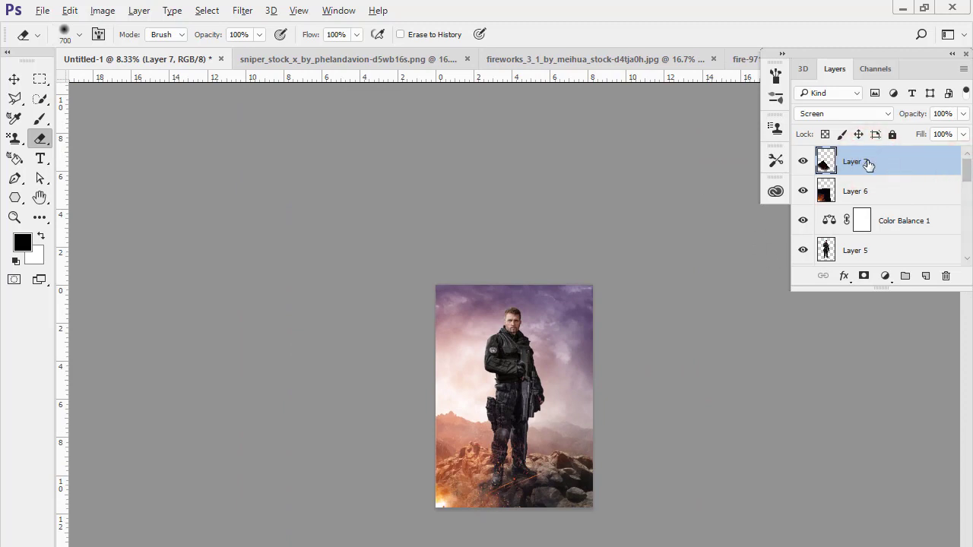
{"action": "key", "text": "ctrl+shift+alt+e"}
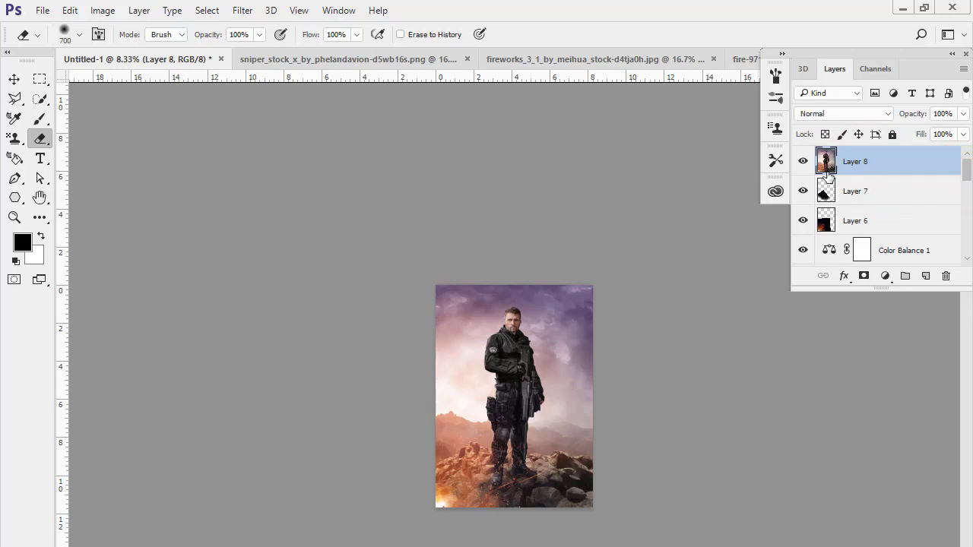
Fill Layer 8 with 50% Gray
{"action": "left_click", "coordinate": [820, 116]}
{"action": "left_click", "coordinate": [817, 113]}
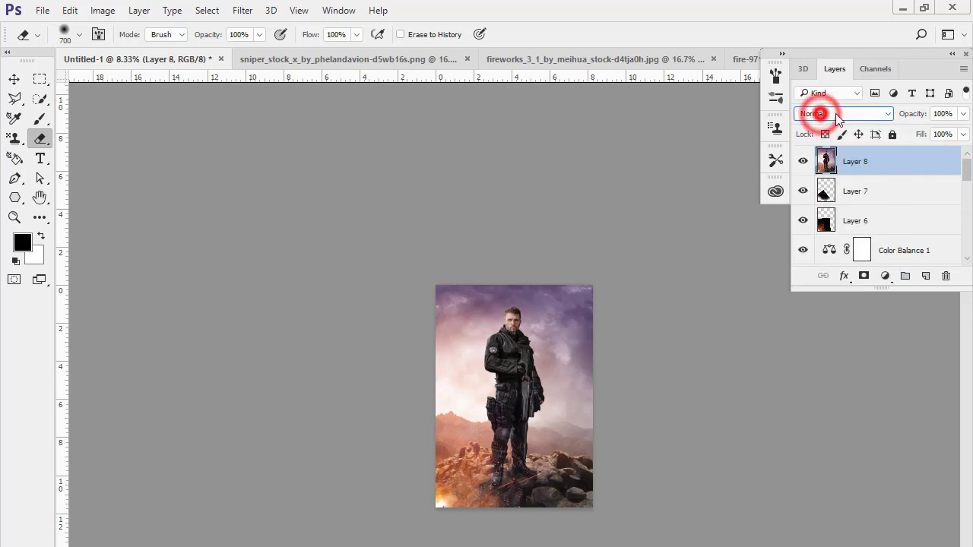
{"action": "left_click", "coordinate": [69, 10]}
{"action": "left_click", "coordinate": [147, 242]}
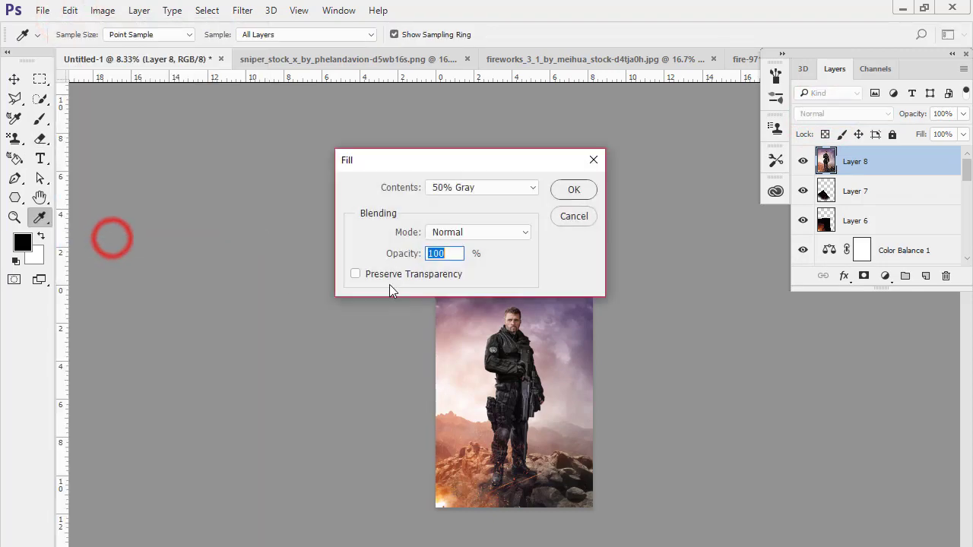
{"action": "left_click", "coordinate": [563, 192]}
{"action": "key", "text": "e"}
Set the gray layer's blend mode to Overlay
{"action": "left_click", "coordinate": [840, 113]}
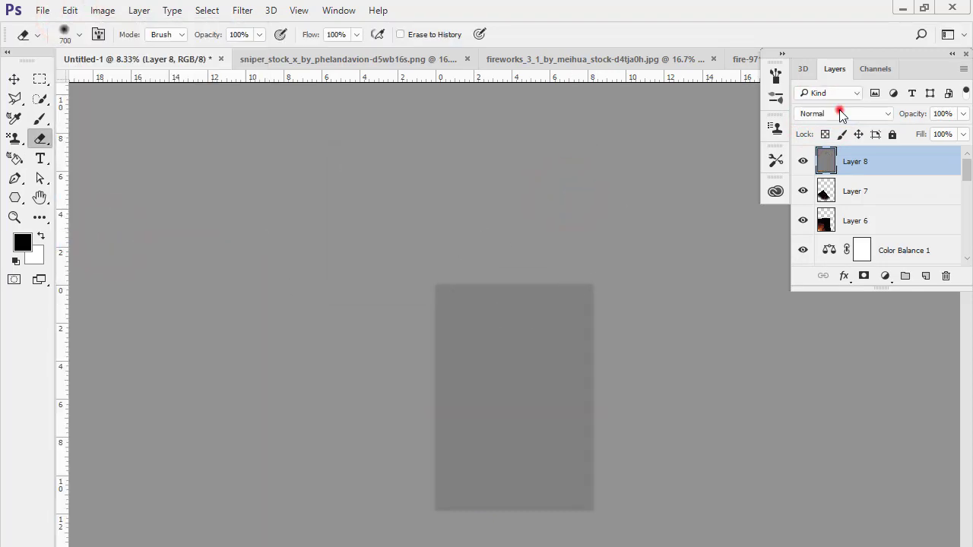
{"action": "left_click", "coordinate": [830, 262]}
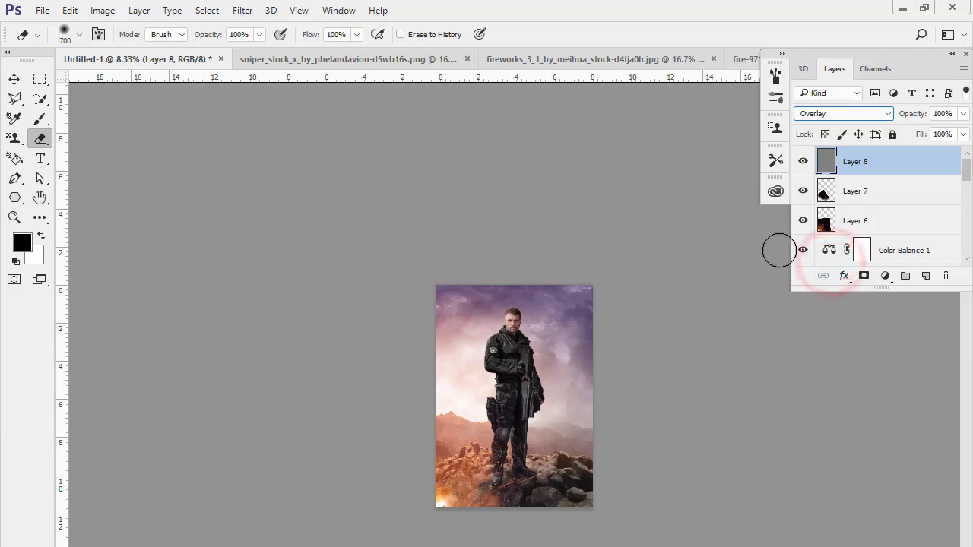
{"action": "key", "text": "ctrl+plus"}
{"action": "key", "text": "ctrl+plus"}
{"action": "key", "text": "ctrl+plus"}
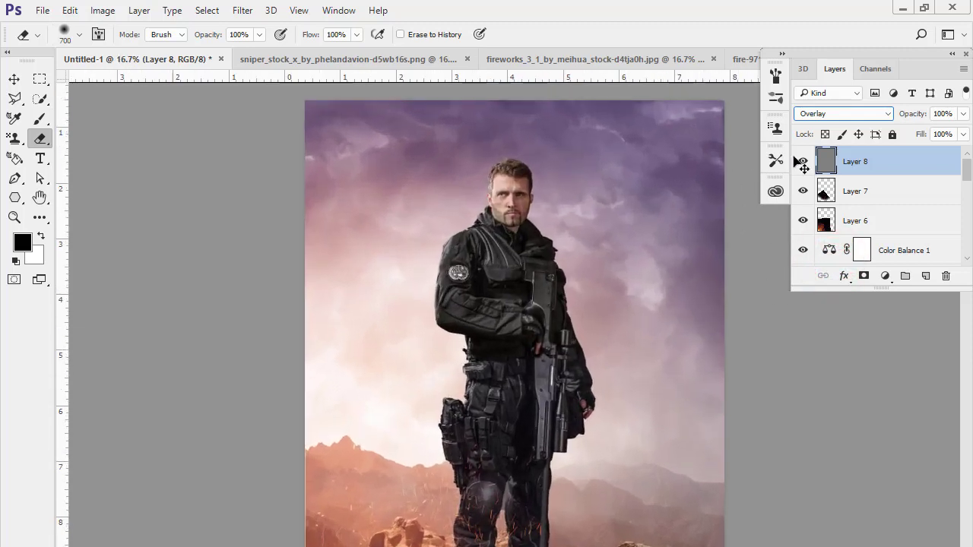
{"action": "key", "text": "ctrl+minus"}
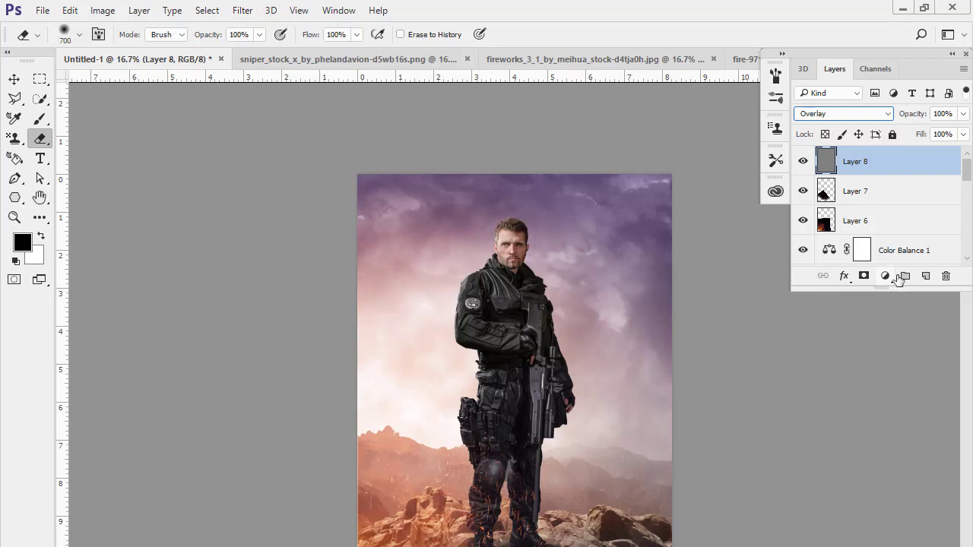
Add a Color Lookup adjustment using the FallColors.look 3D LUT
{"action": "left_click", "coordinate": [886, 277]}
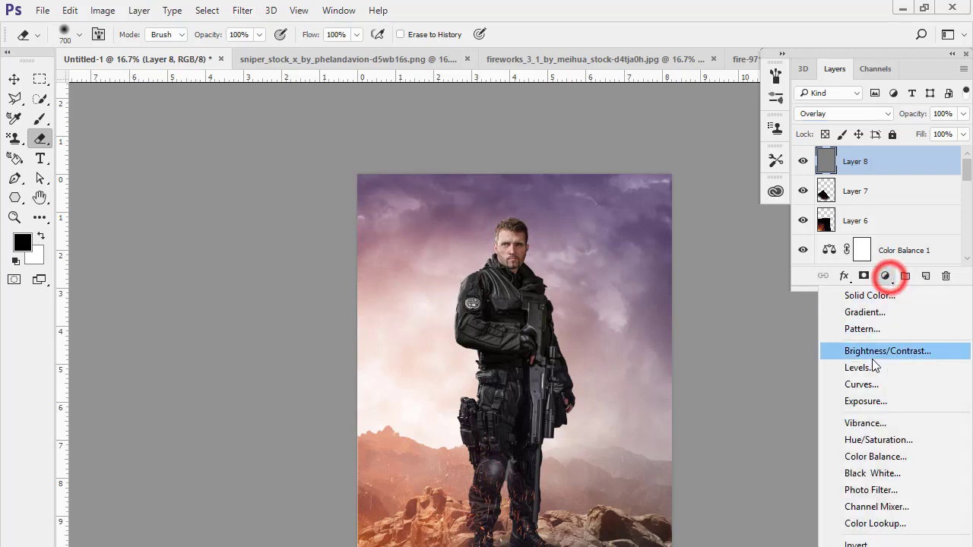
{"action": "left_click", "coordinate": [856, 523]}
{"action": "left_click_drag", "start_coordinate": [220, 96], "coordinate": [217, 95]}
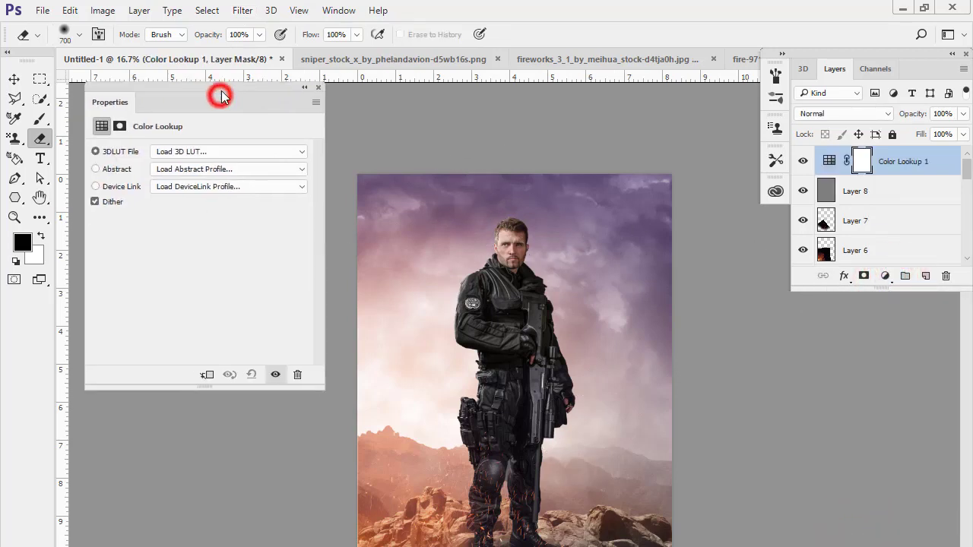
{"action": "left_click", "coordinate": [187, 181]}
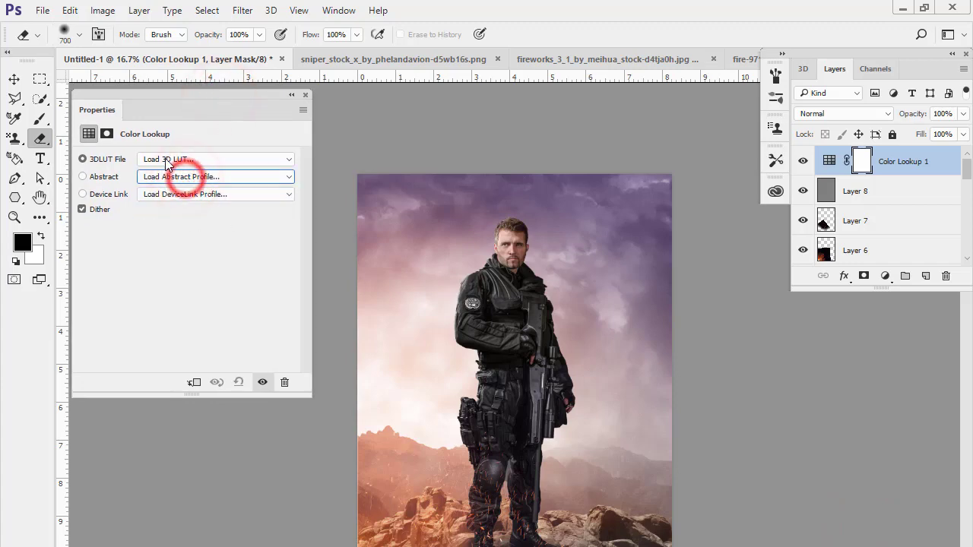
{"action": "left_click", "coordinate": [169, 161]}
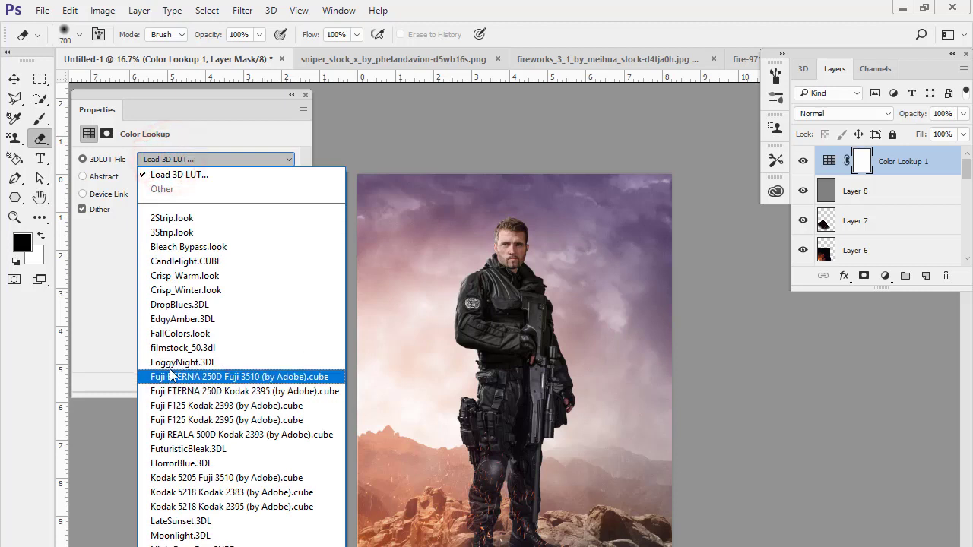
{"action": "left_click", "coordinate": [173, 344]}
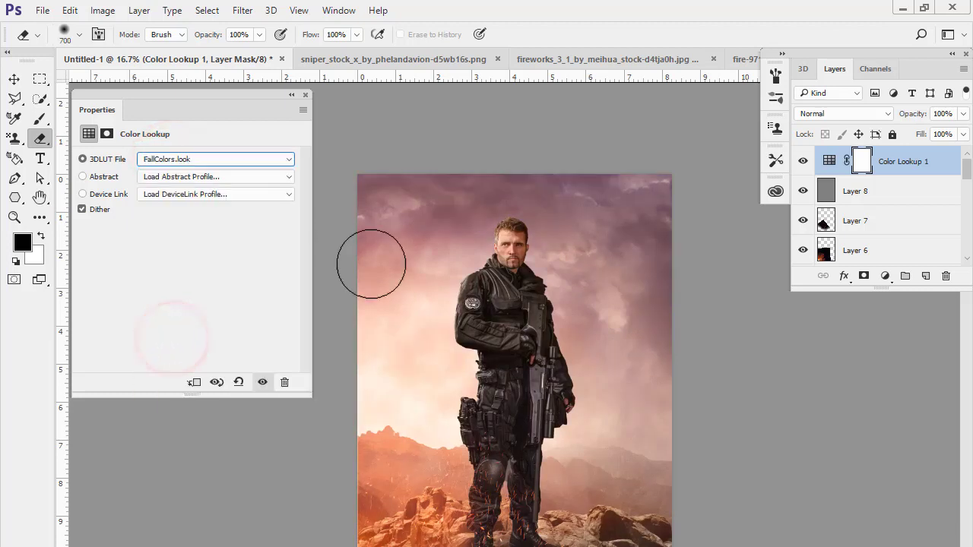
{"action": "left_click", "coordinate": [305, 95]}
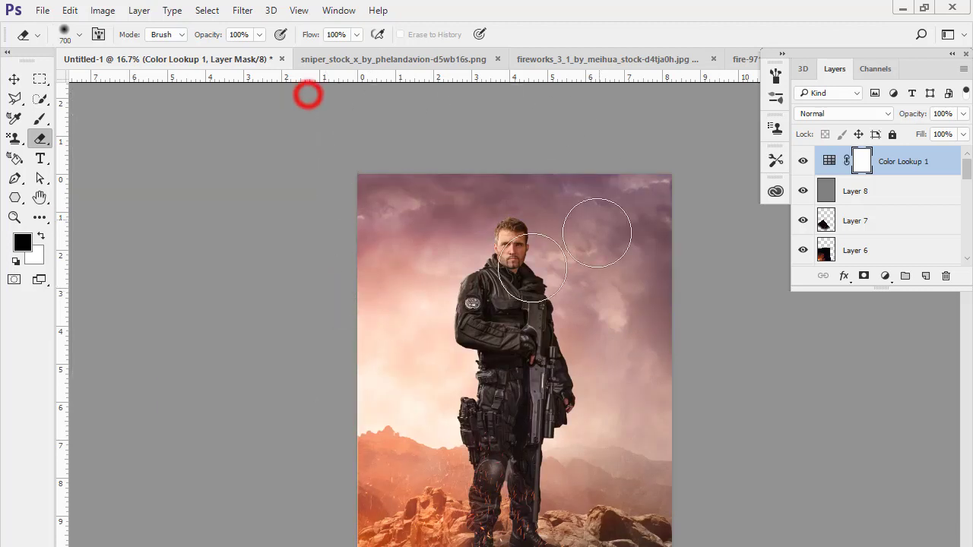
Zoom in and pan down to the soldier's legs and the rocks
{"action": "key", "text": "ctrl+plus"}
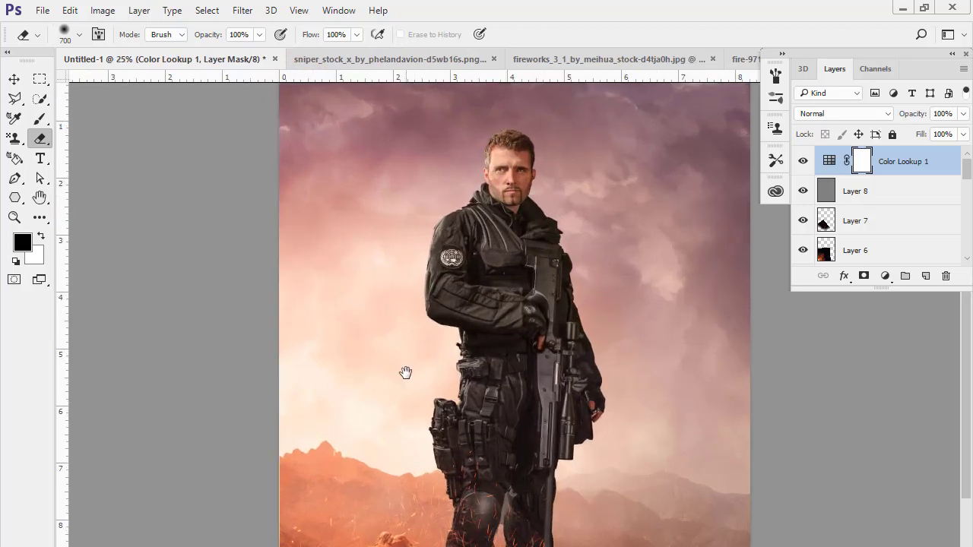
{"action": "left_click_drag", "start_coordinate": [402, 352], "coordinate": [388, 251]}
{"action": "scroll", "coordinate": [874, 220], "scroll_direction": "down", "scroll_amount": 1}
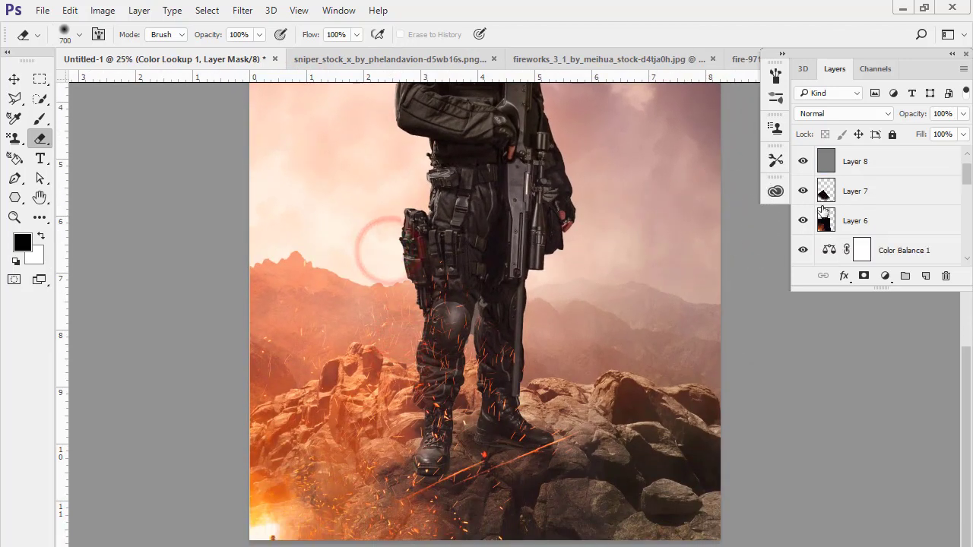
{"action": "scroll", "coordinate": [874, 220], "scroll_direction": "down", "scroll_amount": 1}
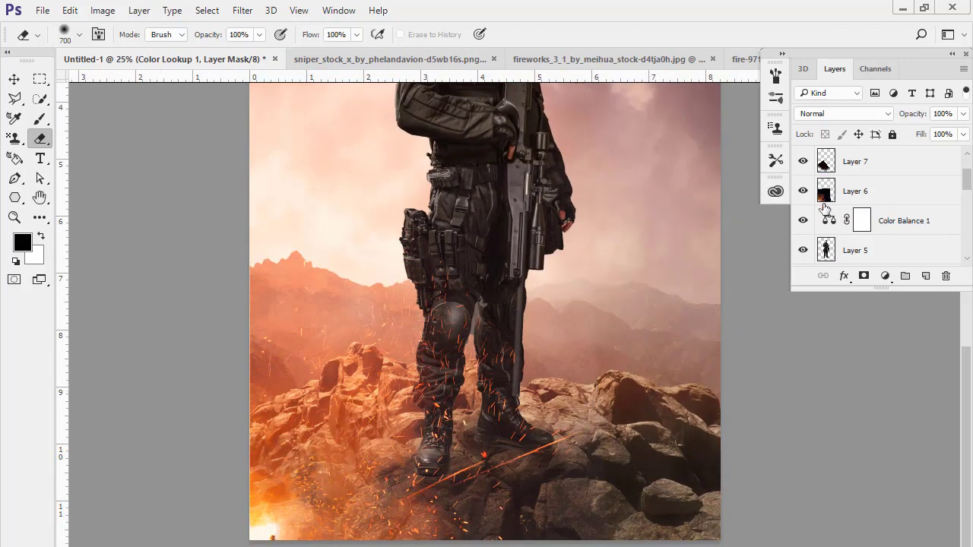
{"action": "scroll", "coordinate": [824, 213], "scroll_direction": "up", "scroll_amount": 2}
Cycle through the lasso, marquee and shape tools, ending on the Brush tool
{"action": "left_click", "coordinate": [15, 97]}
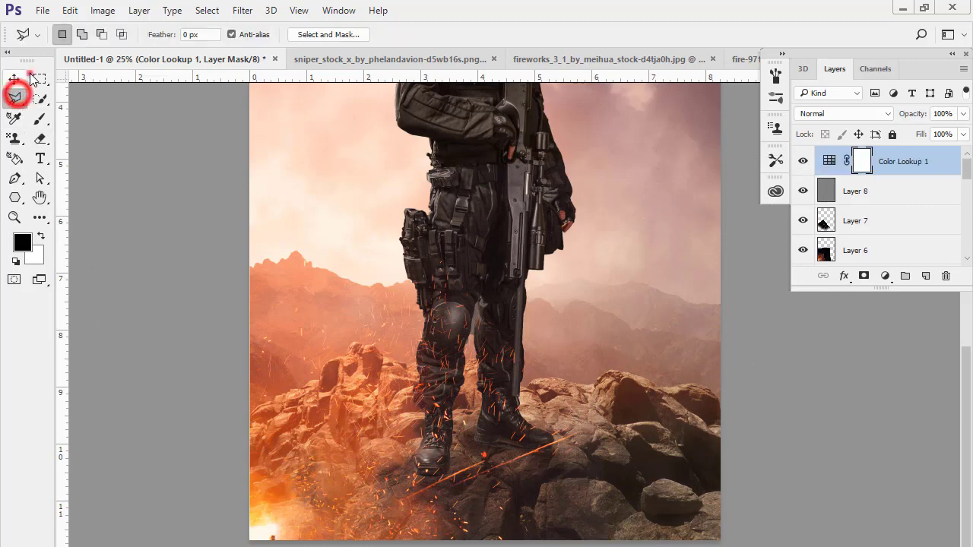
{"action": "left_click", "coordinate": [40, 78]}
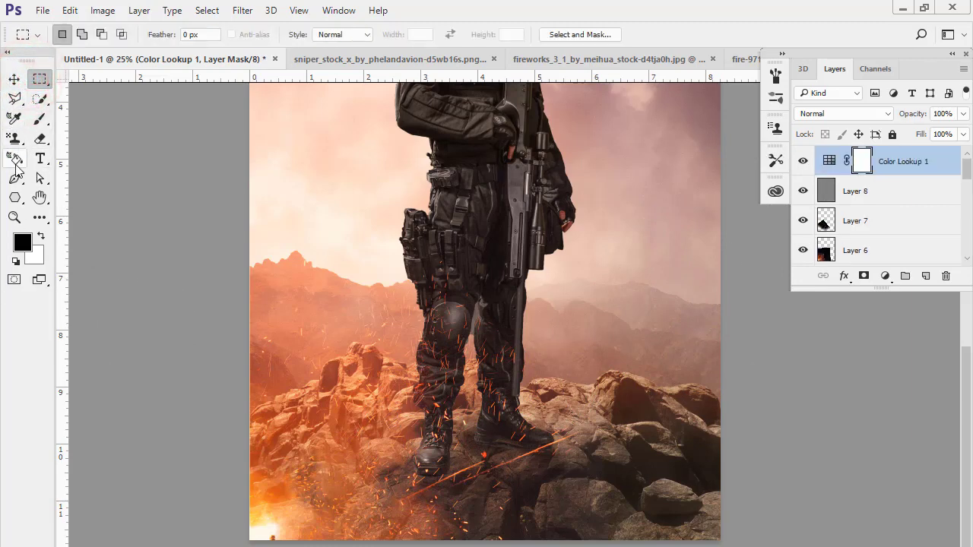
{"action": "left_click", "coordinate": [16, 178]}
{"action": "left_click", "coordinate": [15, 158]}
{"action": "left_click", "coordinate": [15, 179]}
{"action": "left_click", "coordinate": [14, 197]}
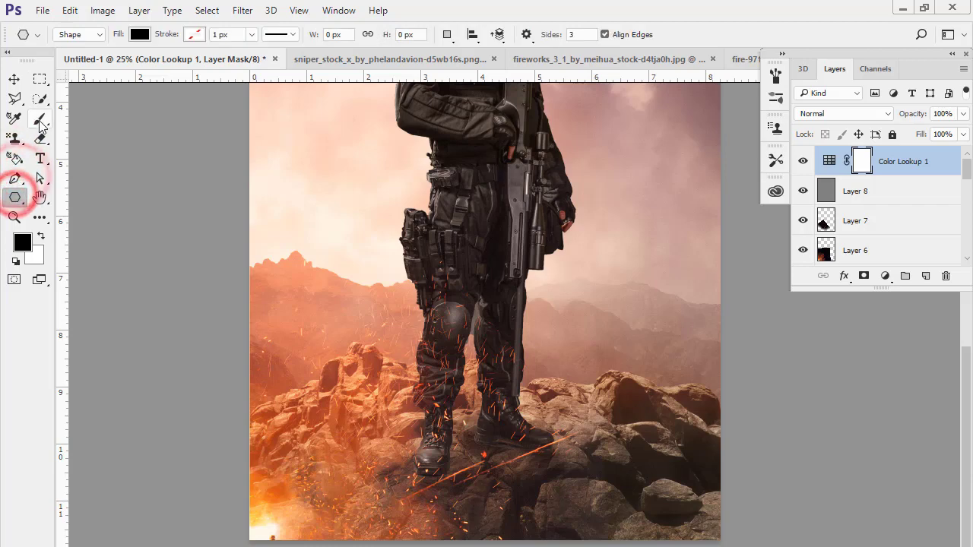
{"action": "left_click", "coordinate": [40, 123]}
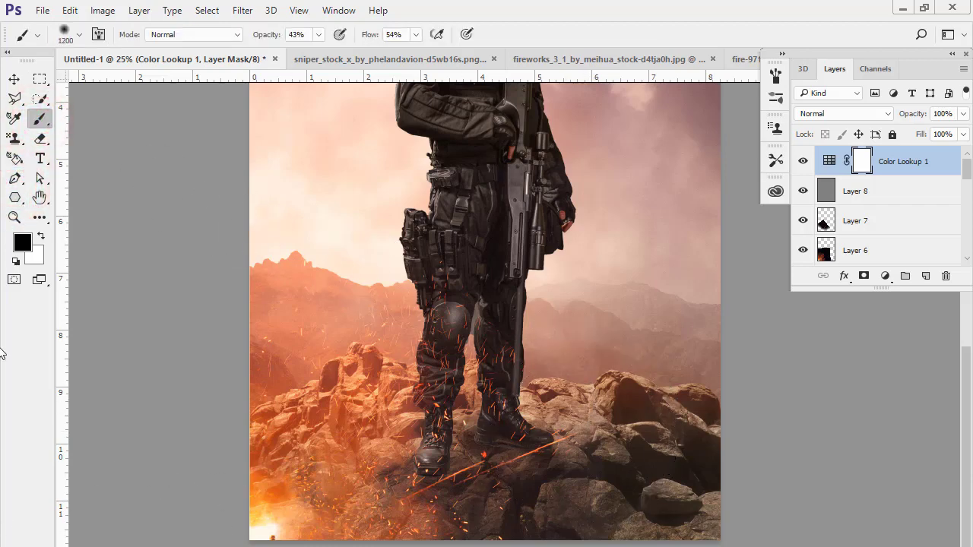
Try white in the foreground colour picker, then dismiss it
{"action": "left_click", "coordinate": [22, 241]}
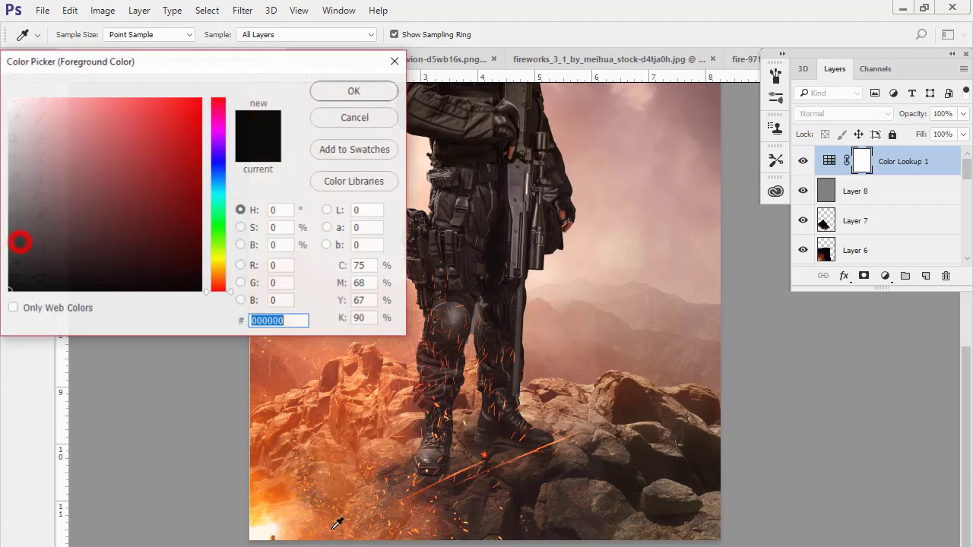
{"action": "left_click", "coordinate": [328, 491]}
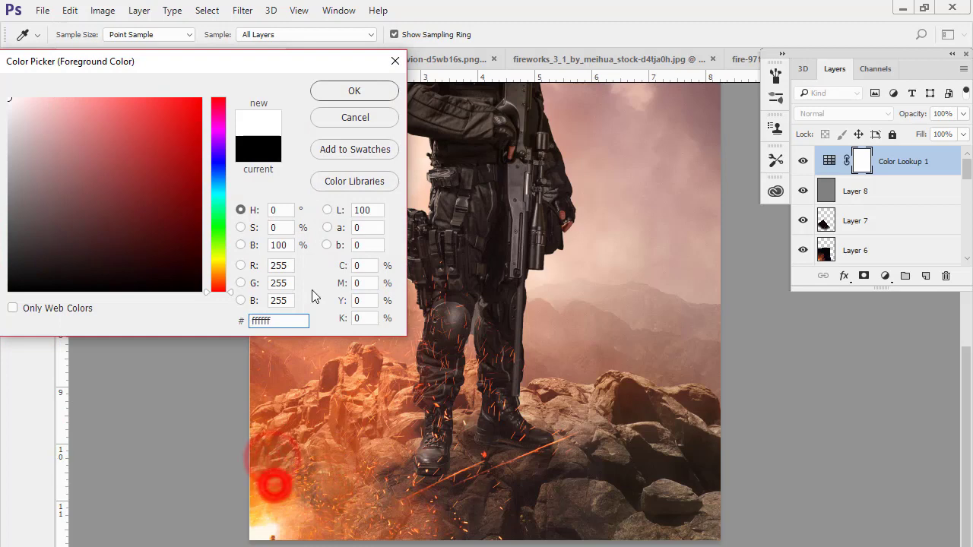
{"action": "left_click", "coordinate": [354, 117]}
Select Color Lookup 1 and add a new empty Layer 9 above it
{"action": "scroll", "coordinate": [862, 220], "scroll_direction": "down", "scroll_amount": 2}
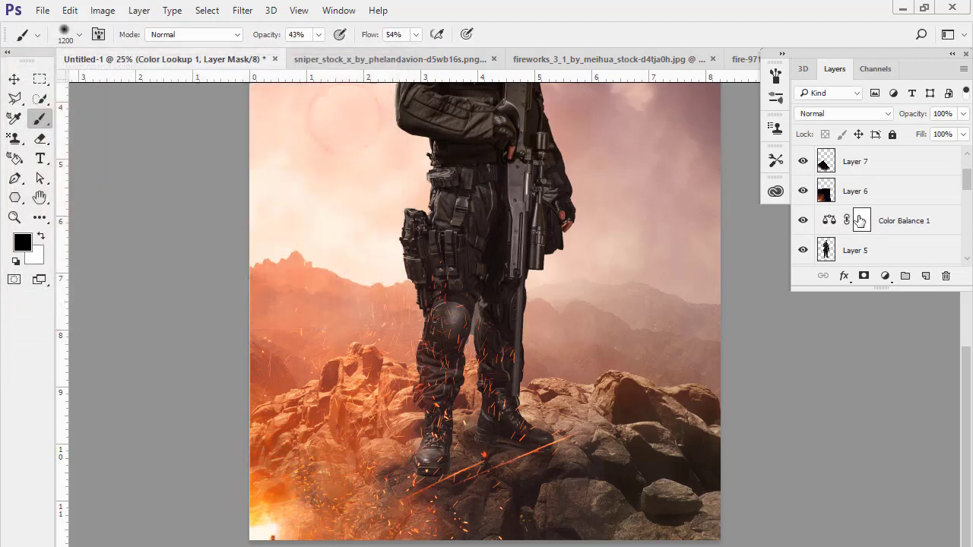
{"action": "scroll", "coordinate": [863, 220], "scroll_direction": "down", "scroll_amount": 2}
{"action": "scroll", "coordinate": [862, 220], "scroll_direction": "down", "scroll_amount": 2}
{"action": "scroll", "coordinate": [862, 221], "scroll_direction": "down", "scroll_amount": 1}
{"action": "scroll", "coordinate": [853, 220], "scroll_direction": "up", "scroll_amount": 2}
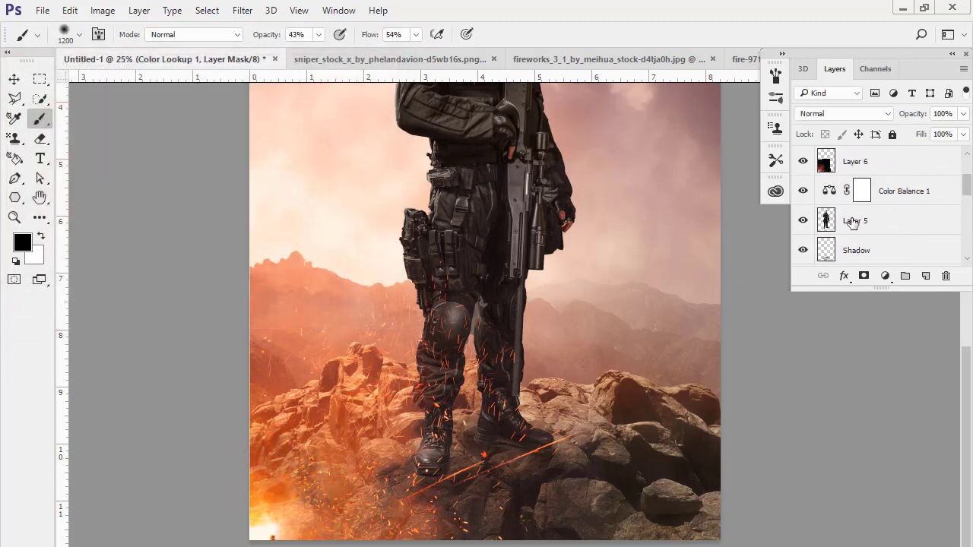
{"action": "scroll", "coordinate": [853, 220], "scroll_direction": "up", "scroll_amount": 2}
{"action": "scroll", "coordinate": [853, 220], "scroll_direction": "up", "scroll_amount": 2}
{"action": "left_click", "coordinate": [824, 161]}
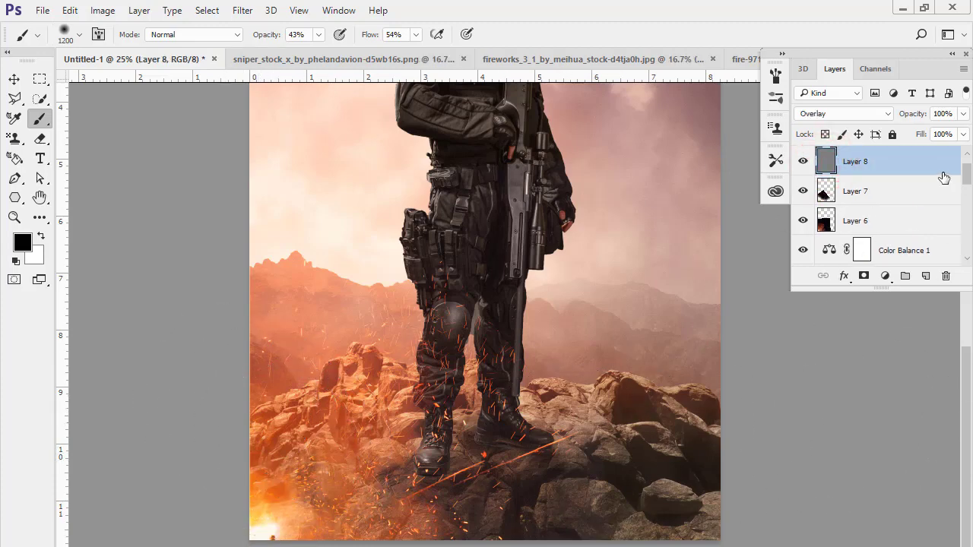
{"action": "left_click_drag", "start_coordinate": [967, 174], "coordinate": [966, 164]}
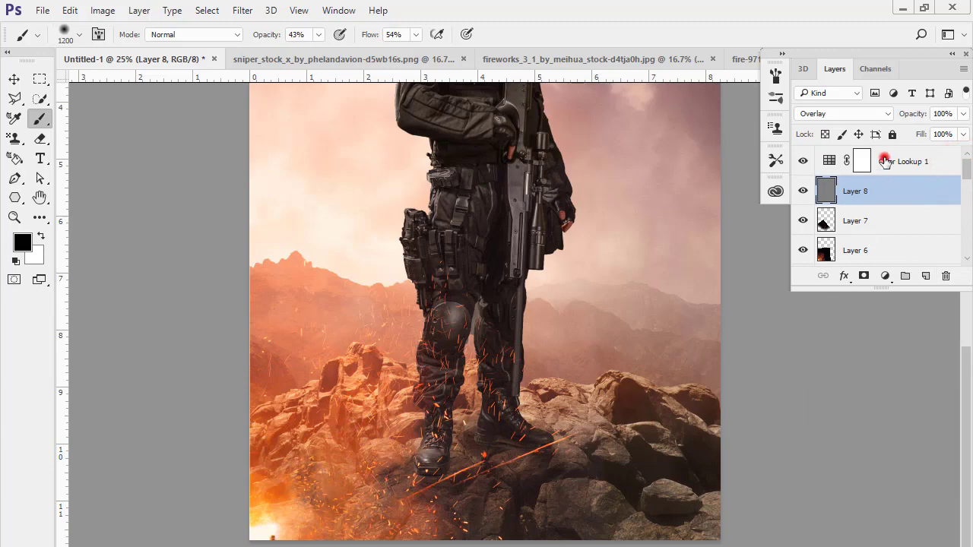
{"action": "left_click", "coordinate": [886, 161]}
{"action": "left_click", "coordinate": [926, 276]}
Sample orange from the fiery rocks as the brush colour and shrink the brush to 800
{"action": "left_click", "coordinate": [23, 242]}
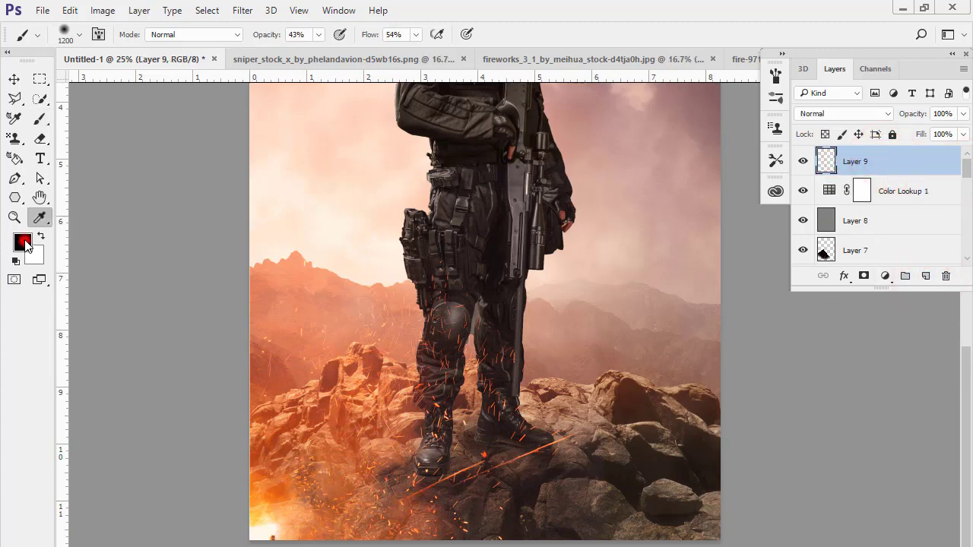
{"action": "left_click", "coordinate": [274, 486]}
{"action": "left_click", "coordinate": [343, 91]}
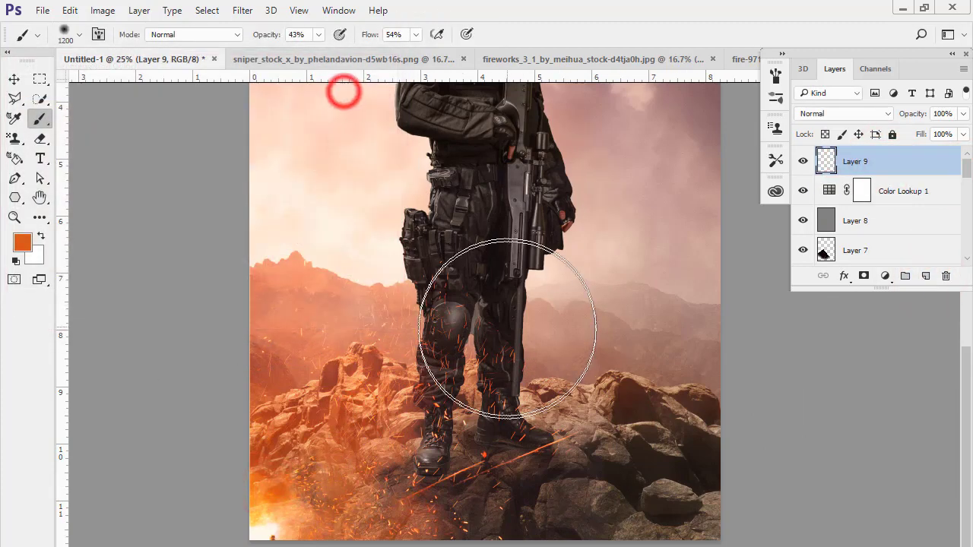
{"action": "key", "text": "bracketleft"}
{"action": "key", "text": "bracketleft"}
{"action": "key", "text": "bracketleft"}
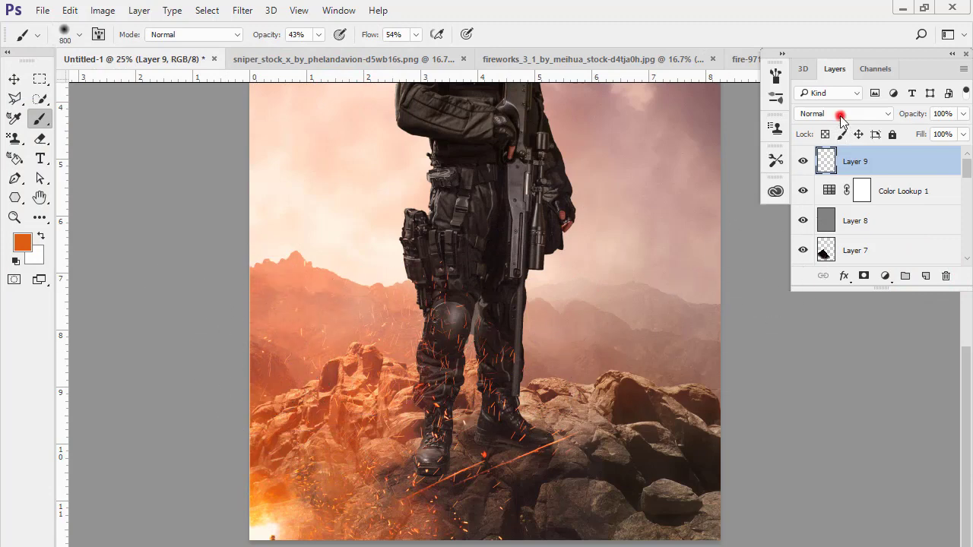
Set Layer 9's blend mode to Color Dodge
{"action": "left_click", "coordinate": [841, 116]}
{"action": "left_click", "coordinate": [806, 226]}
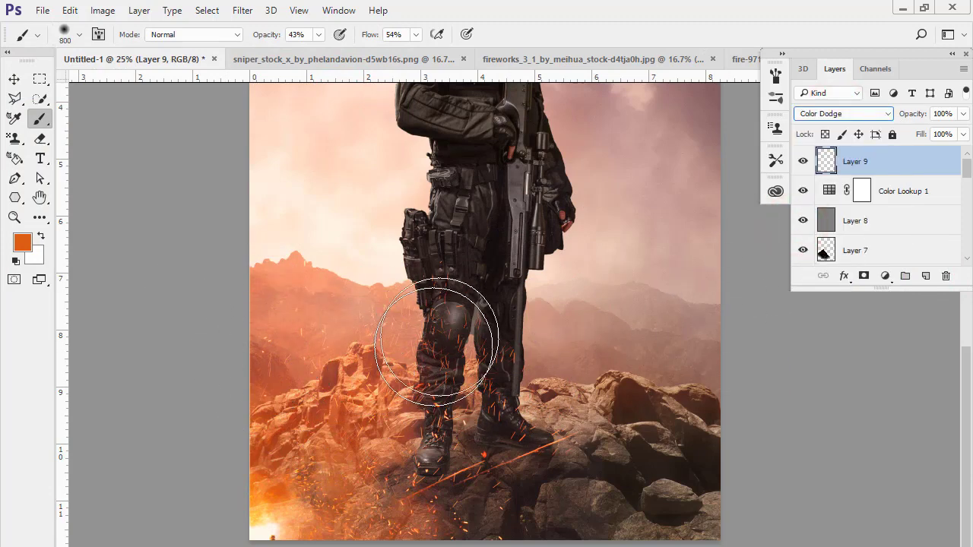
{"action": "left_click", "coordinate": [14, 79]}
{"action": "left_click", "coordinate": [41, 119]}
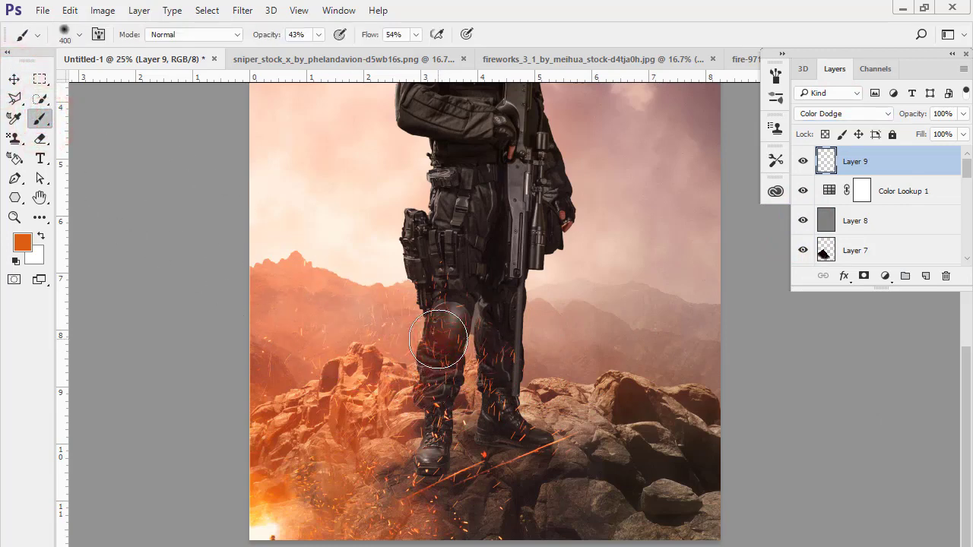
{"action": "left_click", "coordinate": [823, 112]}
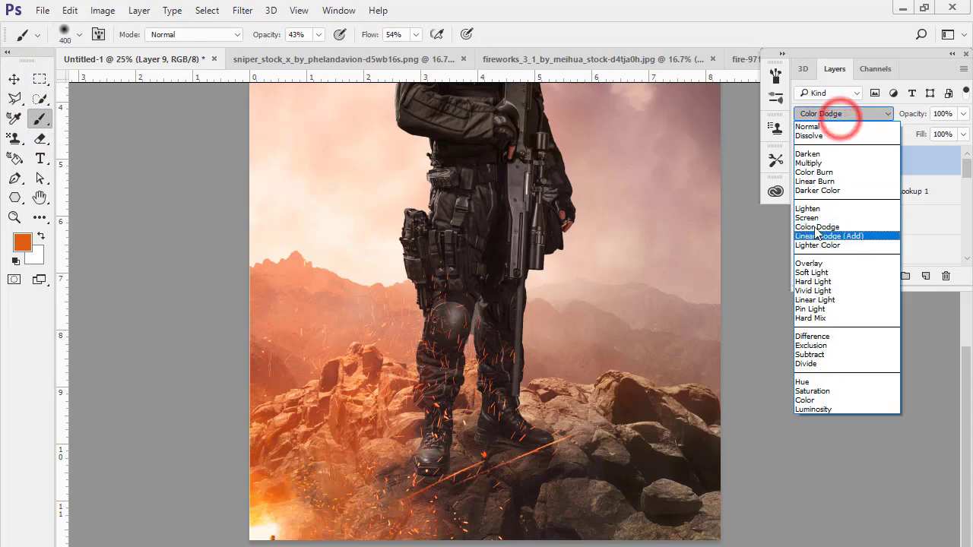
{"action": "left_click", "coordinate": [811, 225]}
At 24% opacity and 32% flow, paint orange glow over the knee, lower leg and holster
{"action": "left_click", "coordinate": [260, 38]}
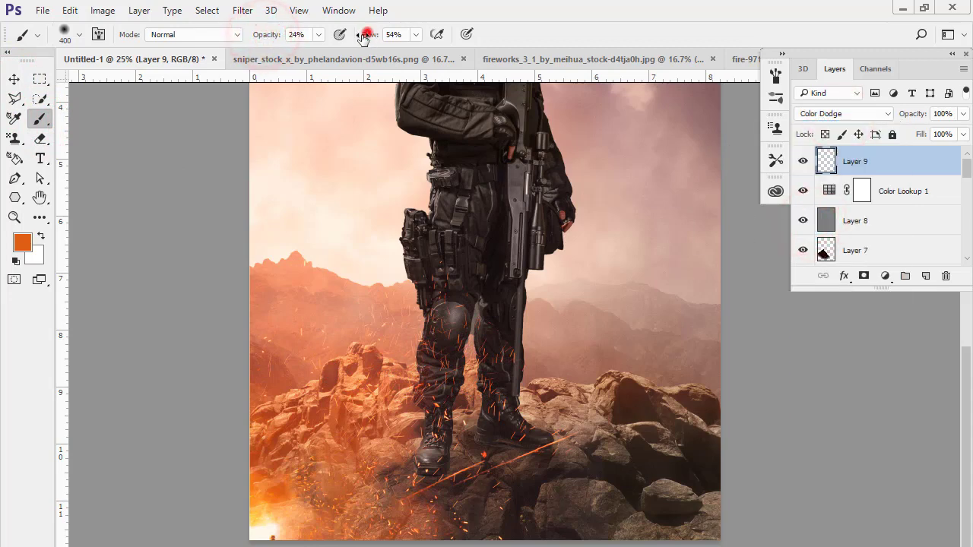
{"action": "left_click_drag", "start_coordinate": [366, 34], "coordinate": [350, 35]}
{"action": "left_click_drag", "start_coordinate": [439, 309], "coordinate": [419, 465]}
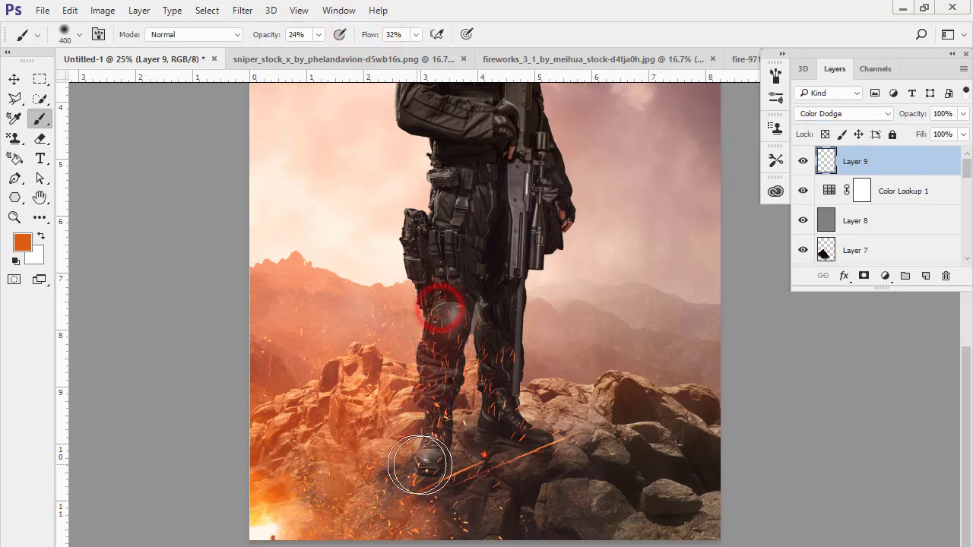
{"action": "key", "text": "bracketright"}
{"action": "left_click_drag", "start_coordinate": [501, 395], "coordinate": [500, 174]}
{"action": "left_click_drag", "start_coordinate": [464, 236], "coordinate": [445, 278]}
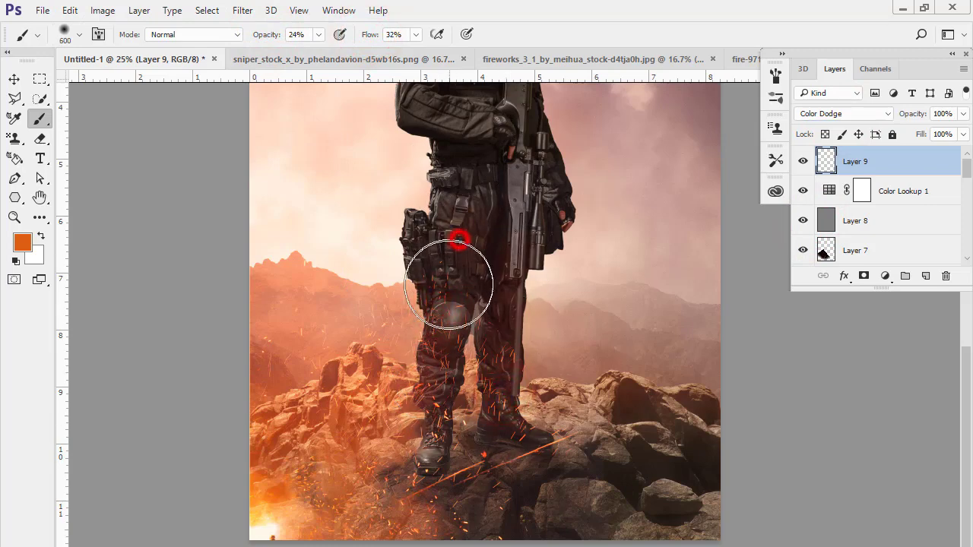
{"action": "left_click", "coordinate": [448, 285]}
{"action": "left_click", "coordinate": [416, 253]}
{"action": "key", "text": "ctrl+minus"}
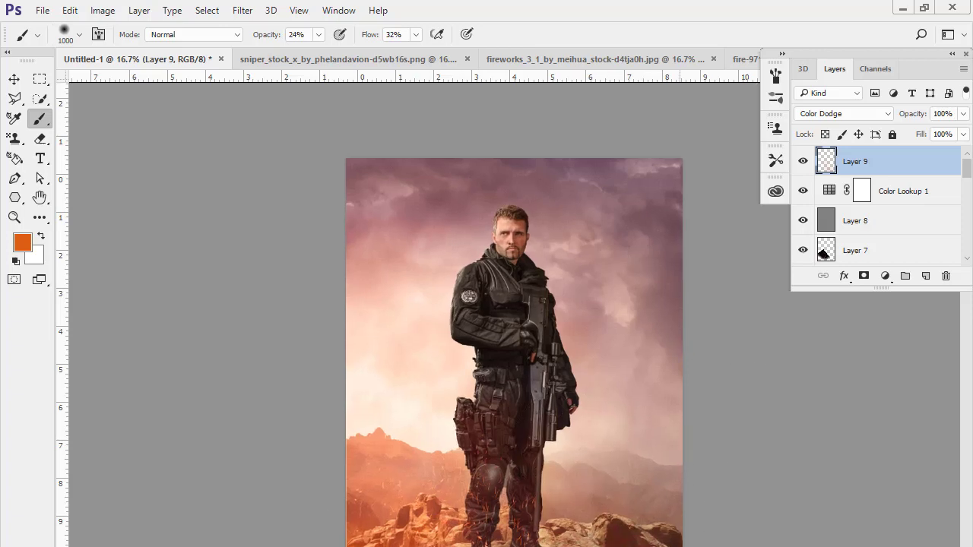
Zoom around the soldier's legs and whole poster, briefly opening and closing the adjustment list
{"action": "key", "text": "ctrl+plus"}
{"action": "mouse_move", "coordinate": [391, 445]}
{"action": "left_mouse_down"}
{"action": "mouse_move", "coordinate": [358, 265]}
{"action": "mouse_move", "coordinate": [338, 288]}
{"action": "mouse_move", "coordinate": [351, 349]}
{"action": "left_mouse_up"}
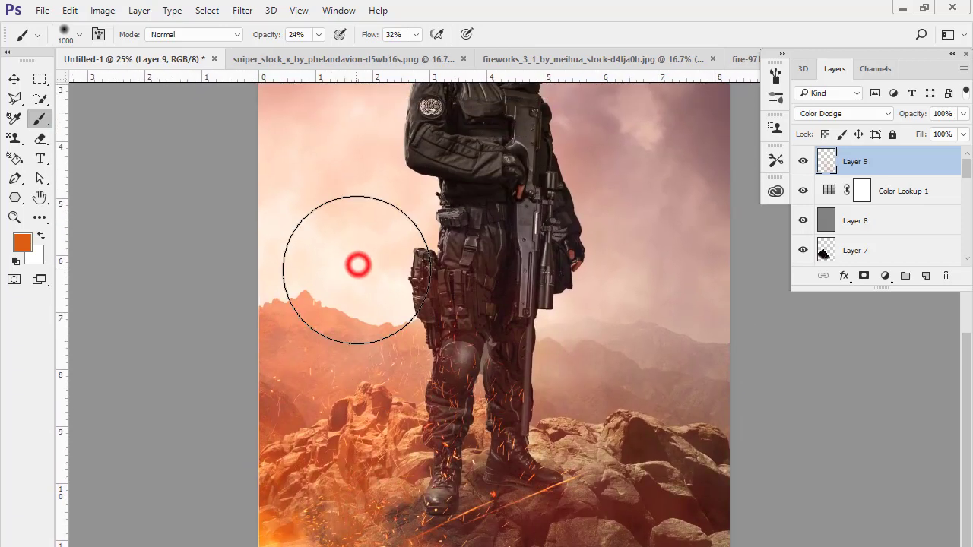
{"action": "key", "text": "ctrl+minus"}
{"action": "key", "text": "ctrl+minus"}
{"action": "key", "text": "ctrl+minus"}
{"action": "key", "text": "ctrl+plus"}
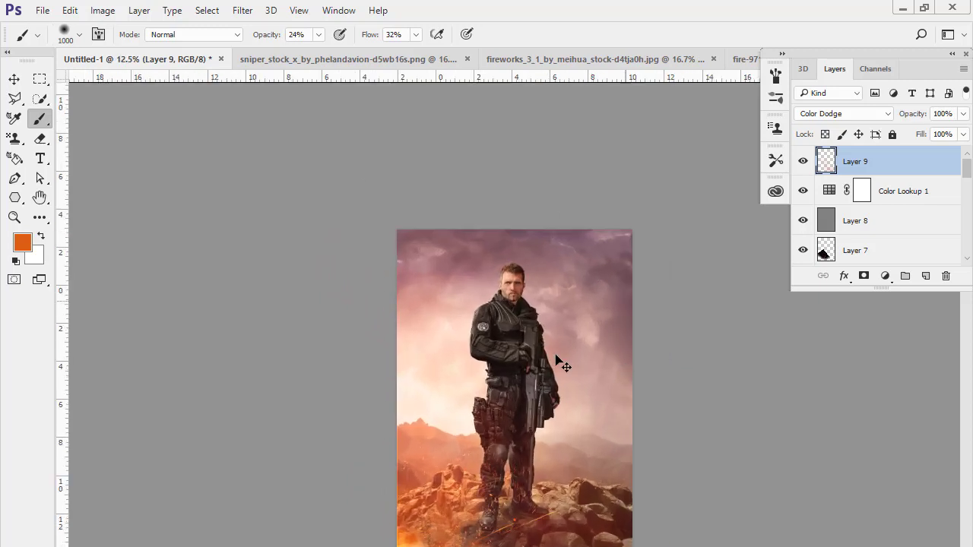
{"action": "key", "text": "ctrl+minus"}
{"action": "left_click", "coordinate": [885, 275]}
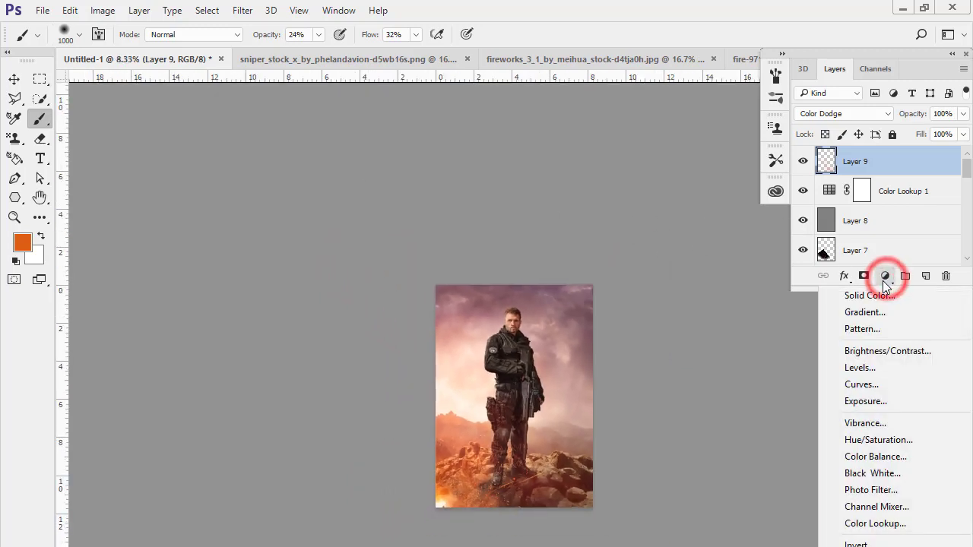
{"action": "left_click", "coordinate": [885, 277]}
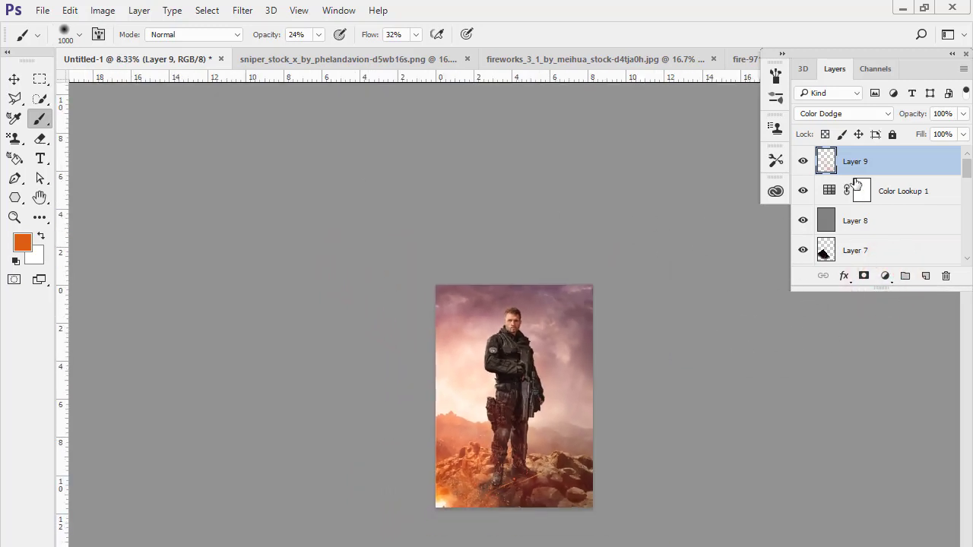
Merge all visible layers into a new top Layer 10 and select it
{"action": "key", "text": "ctrl+shift+alt+e"}
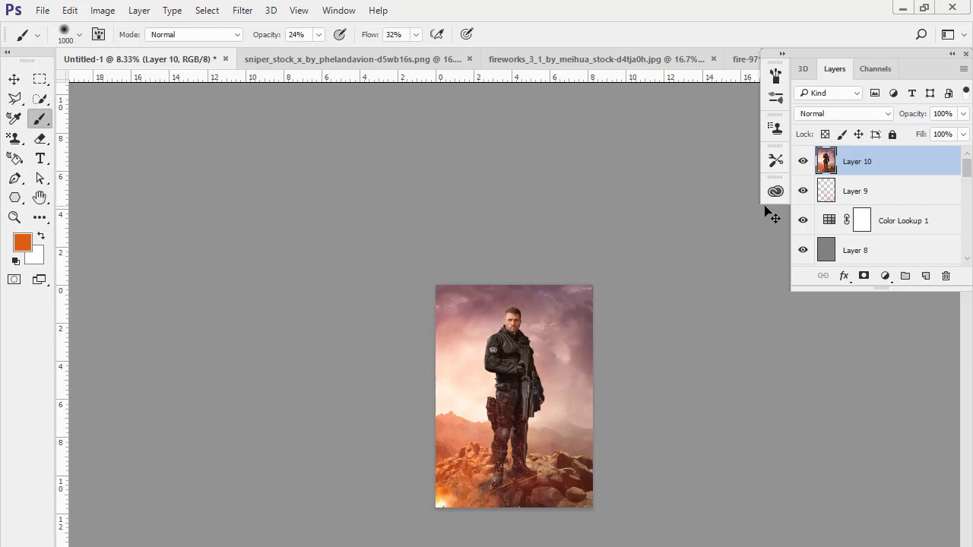
{"action": "left_click", "coordinate": [834, 165], "text": "ctrl"}
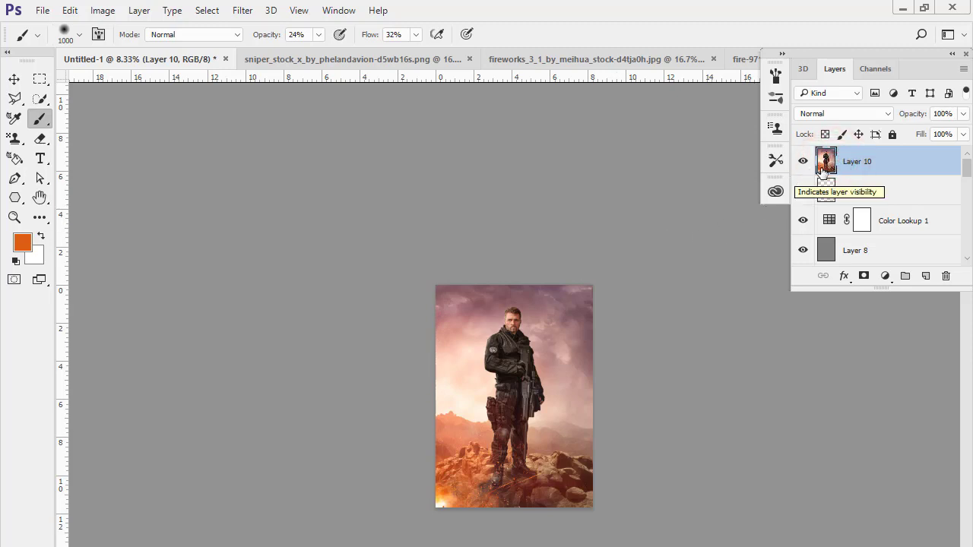
{"action": "left_click", "coordinate": [828, 191]}
{"action": "left_click", "coordinate": [827, 160]}
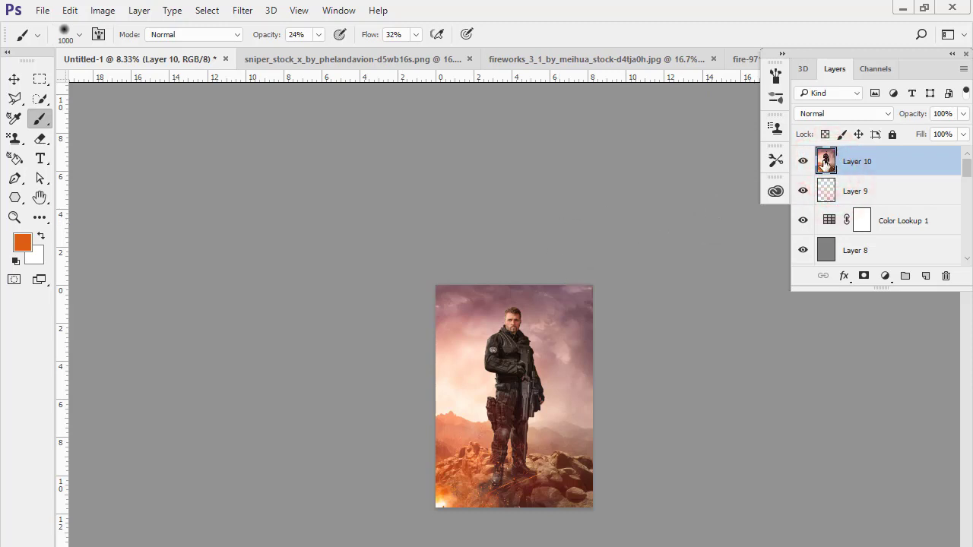
Try Hard Light on Layer 10, undo back to Normal, and bring up the adjustment layer list
{"action": "left_click", "coordinate": [836, 114]}
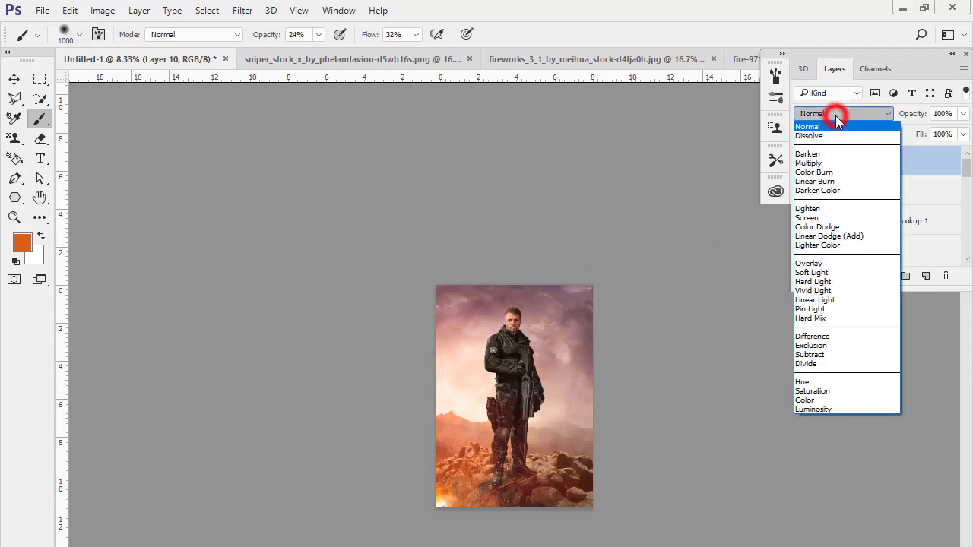
{"action": "left_click", "coordinate": [812, 282]}
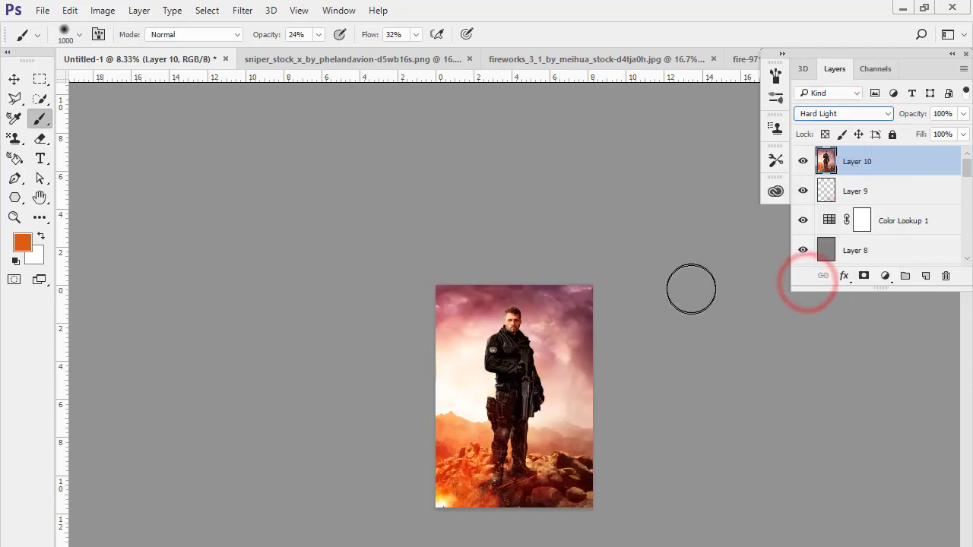
{"action": "key", "text": "ctrl+z"}
{"action": "key", "text": "ctrl+plus"}
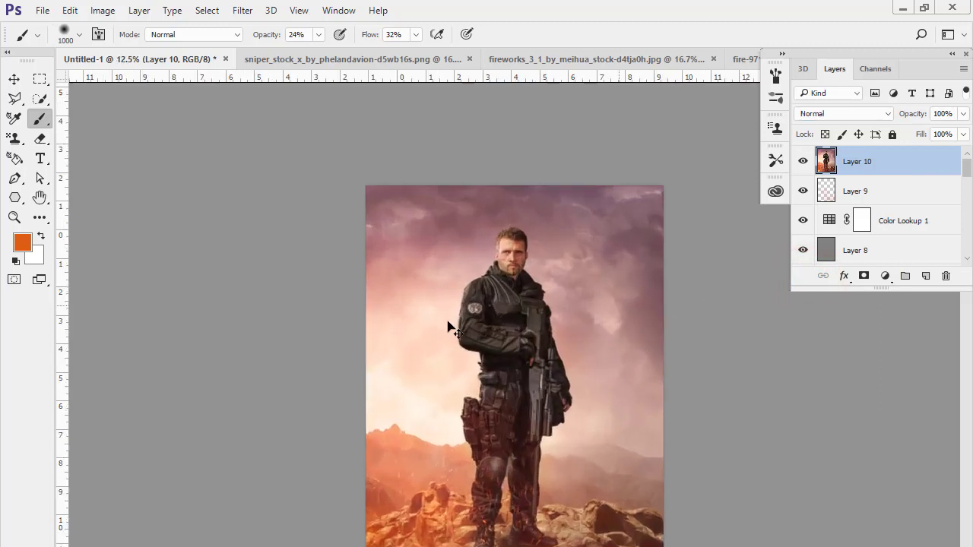
{"action": "key", "text": "ctrl+plus"}
{"action": "key", "text": "ctrl+minus"}
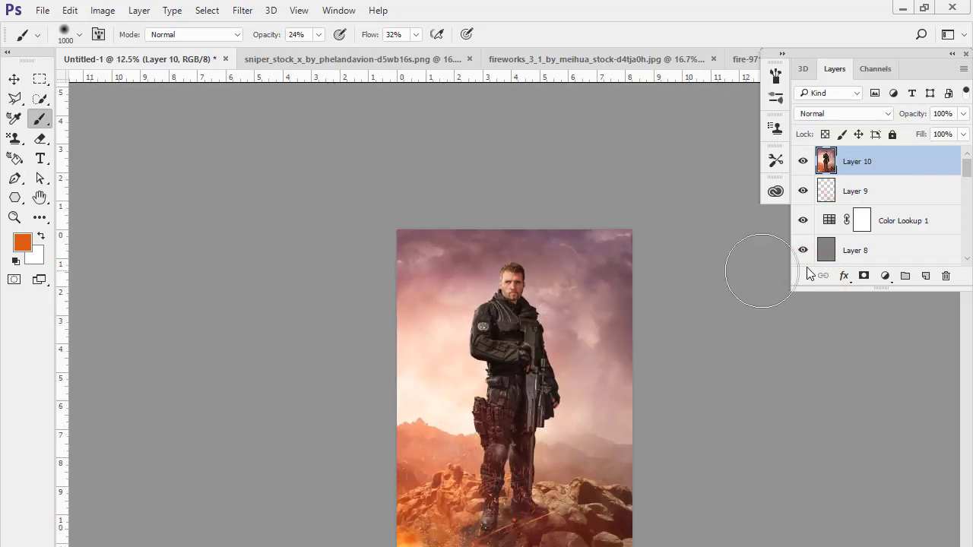
{"action": "left_click", "coordinate": [884, 276]}
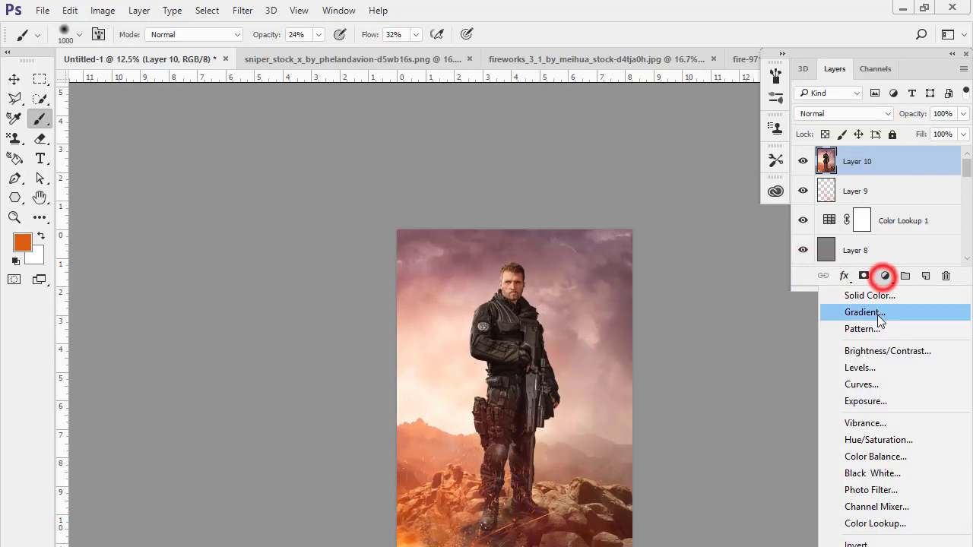
Add a Levels adjustment with a lowered white output and midtone gamma of 0.80
{"action": "left_click", "coordinate": [859, 369]}
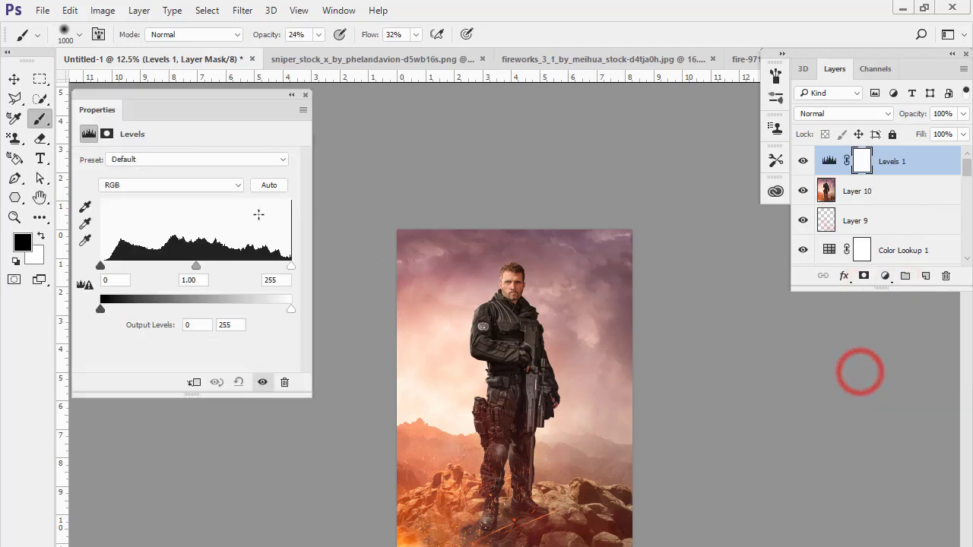
{"action": "mouse_move", "coordinate": [100, 309]}
{"action": "left_mouse_down"}
{"action": "mouse_move", "coordinate": [111, 309]}
{"action": "mouse_move", "coordinate": [100, 310]}
{"action": "left_mouse_up"}
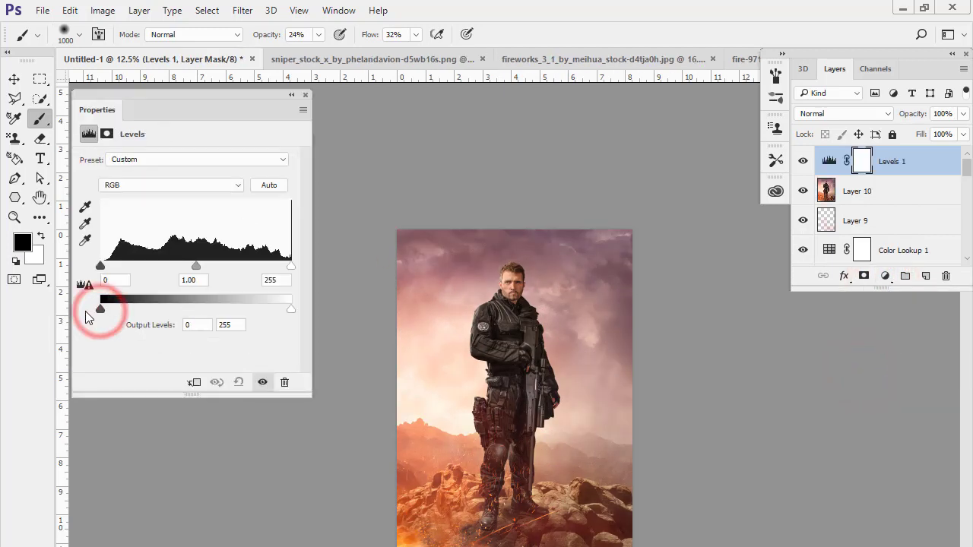
{"action": "mouse_move", "coordinate": [291, 309]}
{"action": "left_mouse_down"}
{"action": "mouse_move", "coordinate": [272, 309]}
{"action": "mouse_move", "coordinate": [291, 310]}
{"action": "left_mouse_up"}
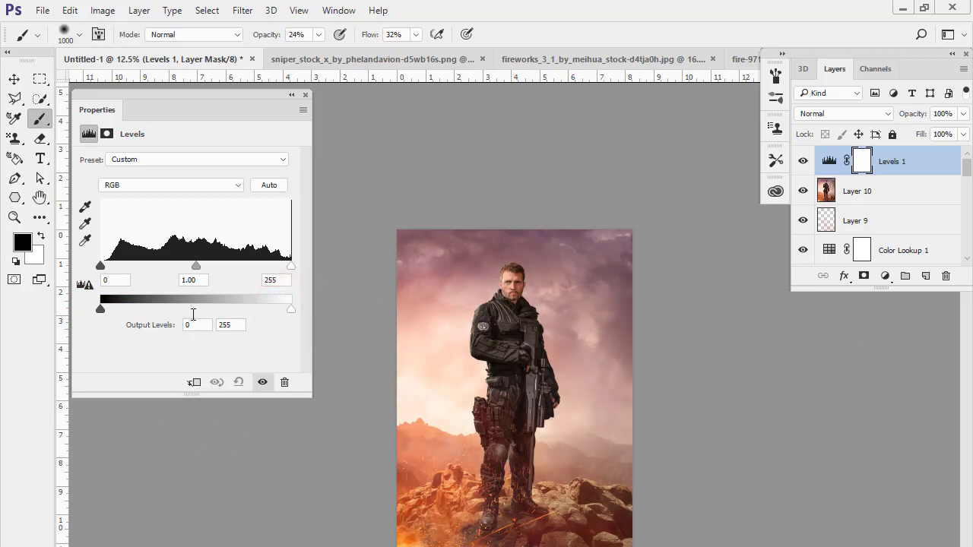
{"action": "left_click_drag", "start_coordinate": [195, 268], "coordinate": [208, 268]}
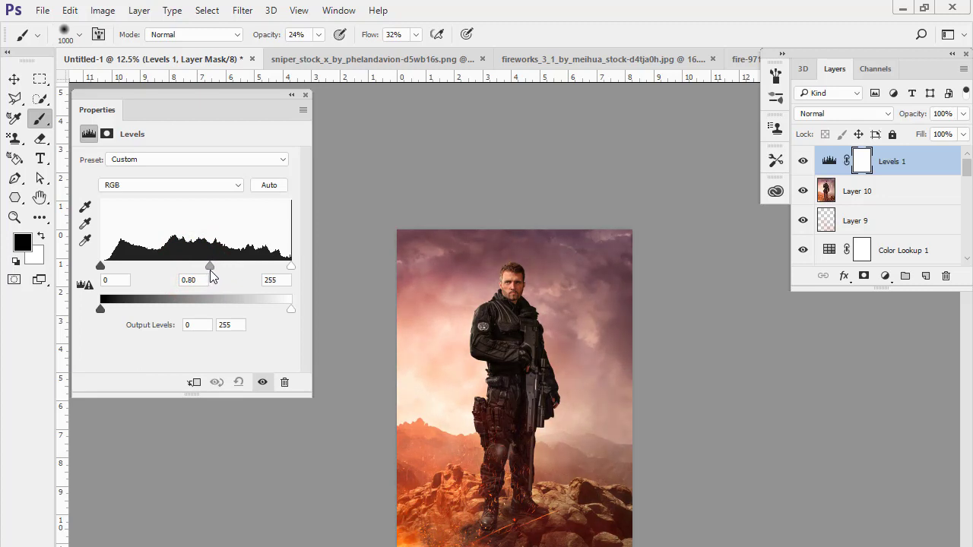
{"action": "left_click", "coordinate": [304, 95]}
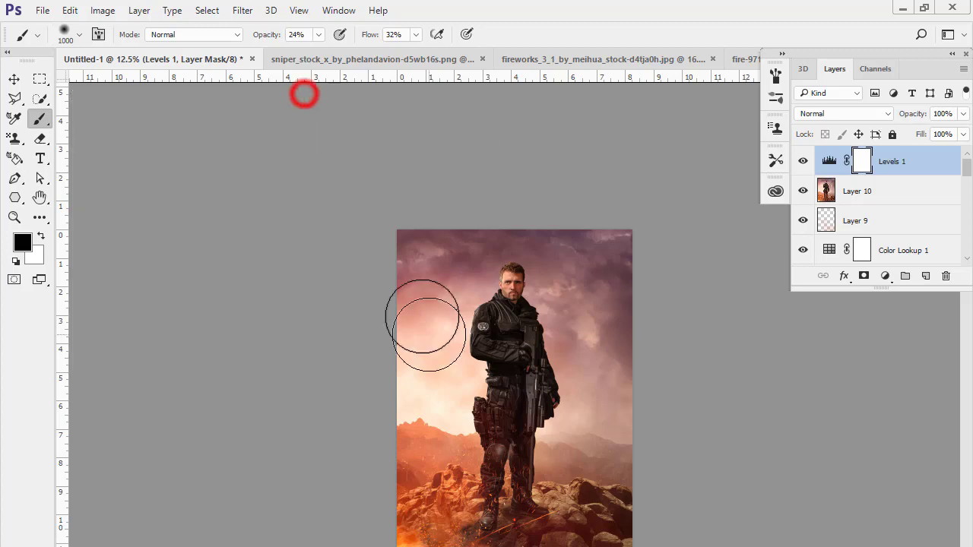
Pan and scroll over the poster to inspect the soldier's legs and rocks
{"action": "scroll", "coordinate": [501, 389], "scroll_direction": "up", "scroll_amount": 1}
{"action": "scroll", "coordinate": [501, 389], "scroll_direction": "up", "scroll_amount": 1}
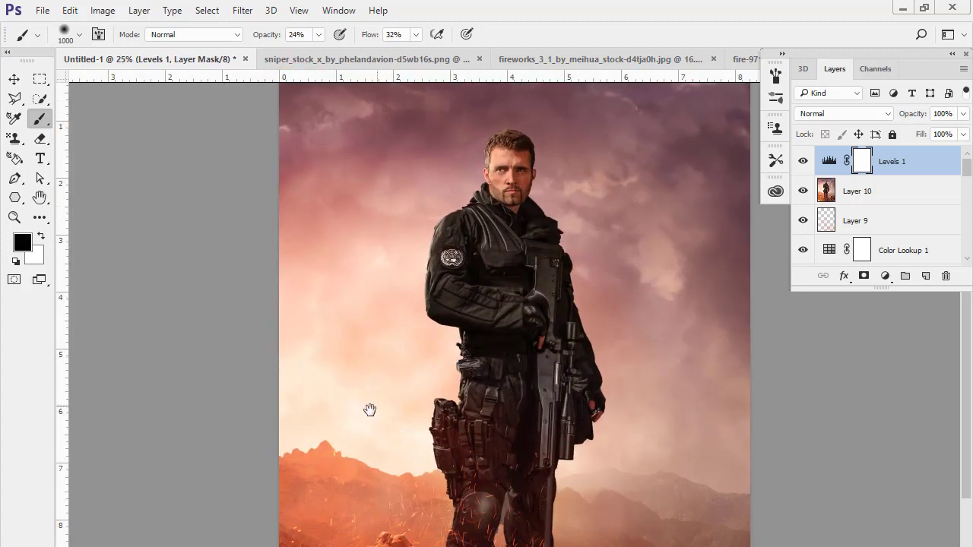
{"action": "mouse_move", "coordinate": [369, 408]}
{"action": "left_mouse_down"}
{"action": "mouse_move", "coordinate": [360, 174]}
{"action": "mouse_move", "coordinate": [357, 206]}
{"action": "left_mouse_up"}
{"action": "scroll", "coordinate": [356, 206], "scroll_direction": "down", "scroll_amount": 1}
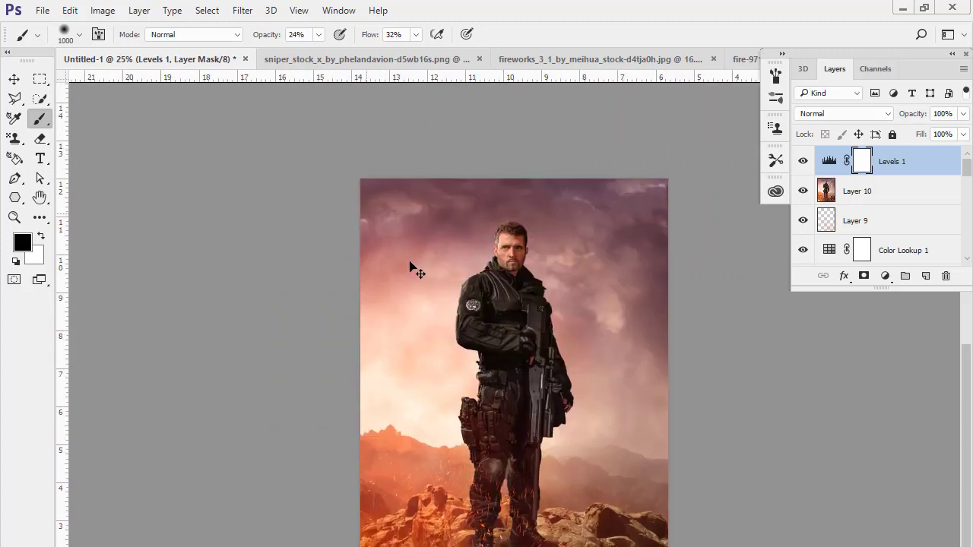
{"action": "scroll", "coordinate": [413, 265], "scroll_direction": "down", "scroll_amount": 1}
{"action": "scroll", "coordinate": [347, 330], "scroll_direction": "up", "scroll_amount": 1}
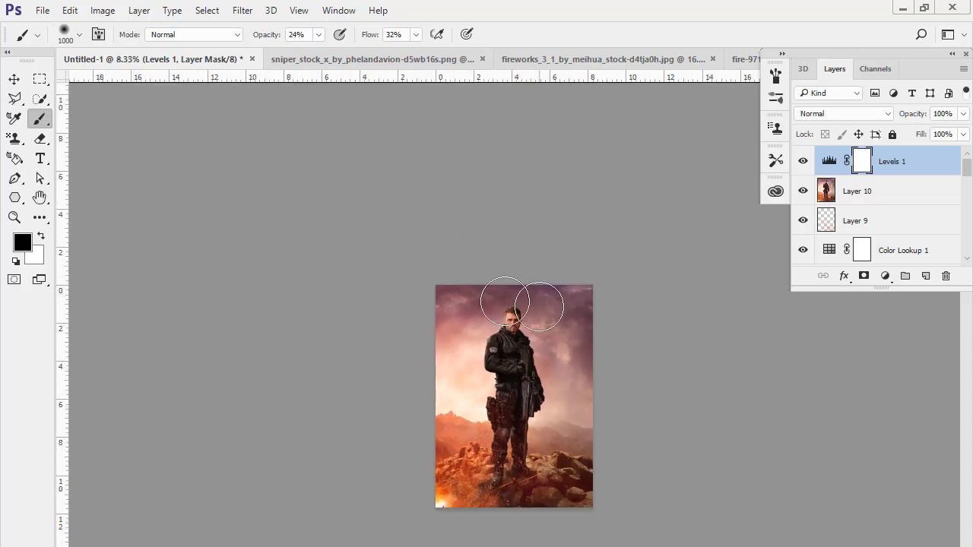
{"action": "scroll", "coordinate": [566, 263], "scroll_direction": "up", "scroll_amount": 1}
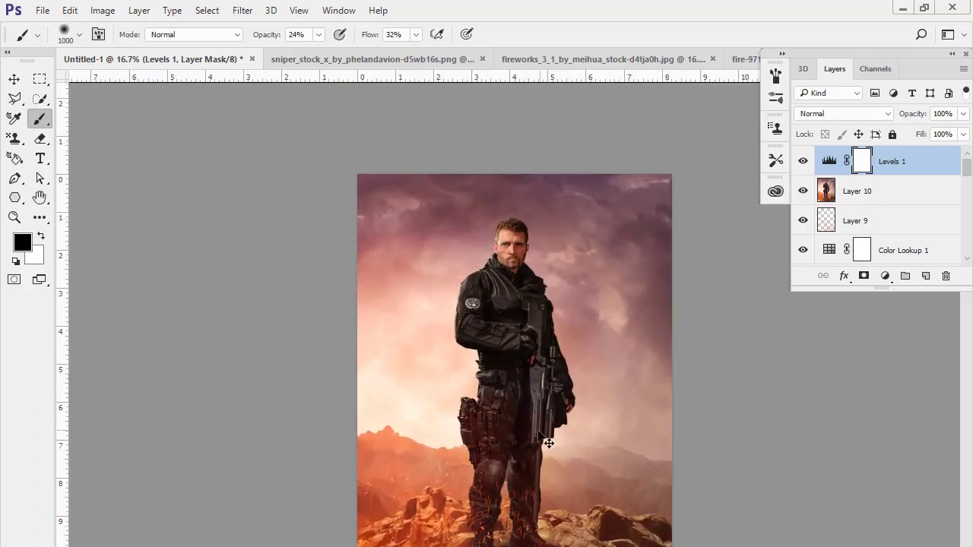
{"action": "scroll", "coordinate": [545, 440], "scroll_direction": "down", "scroll_amount": 1}
{"action": "scroll", "coordinate": [541, 351], "scroll_direction": "down", "scroll_amount": 1}
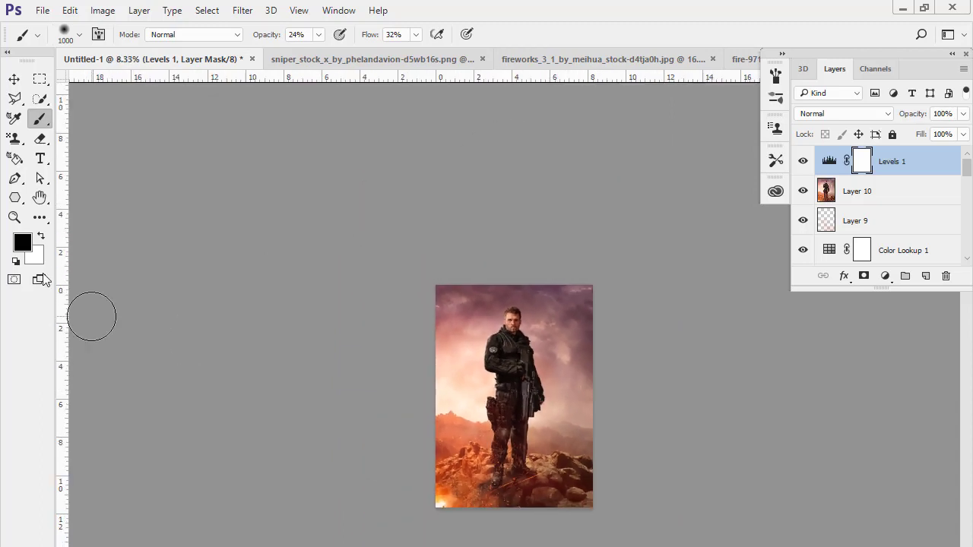
Pick the Type tool and choose the D Day Stencil font
{"action": "left_click", "coordinate": [40, 158]}
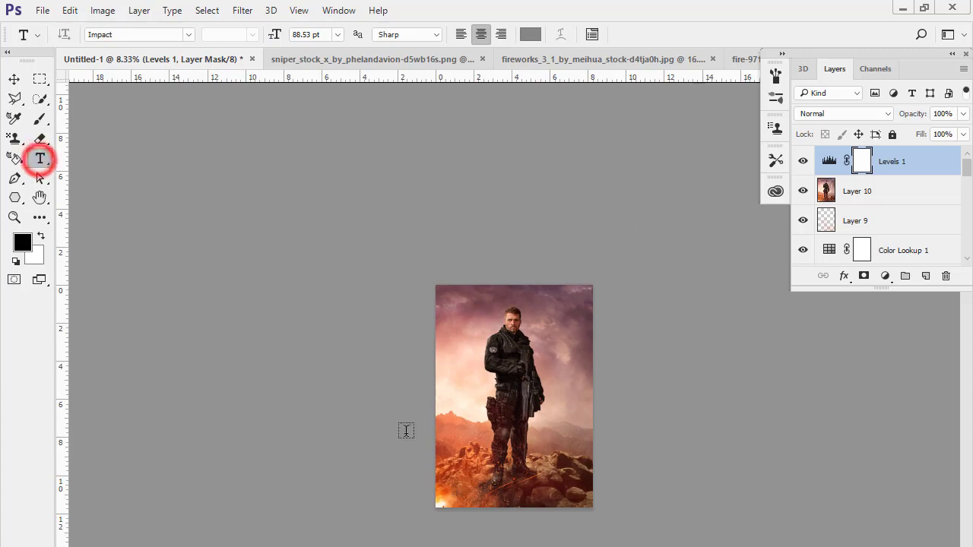
{"action": "left_click", "coordinate": [120, 35]}
{"action": "type", "text": "d"}
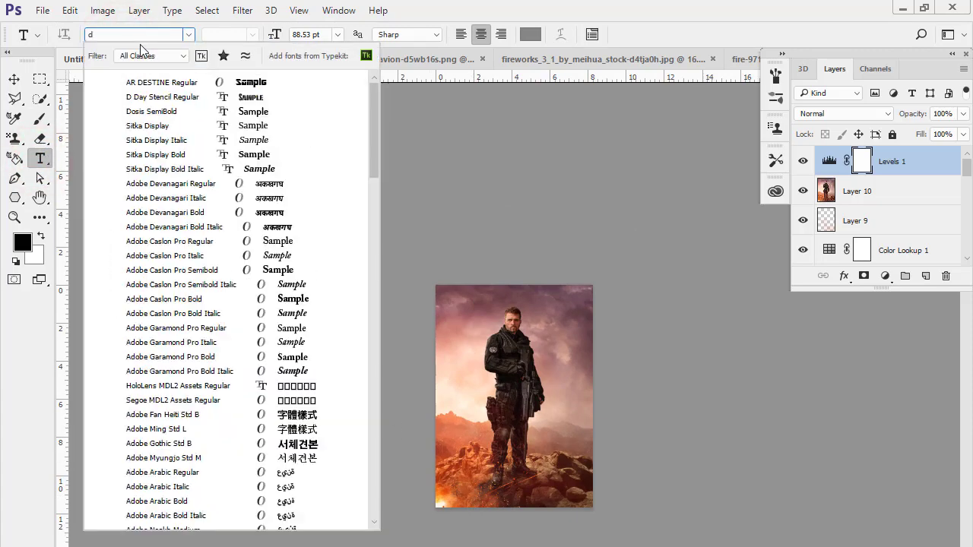
{"action": "type", "text": " day"}
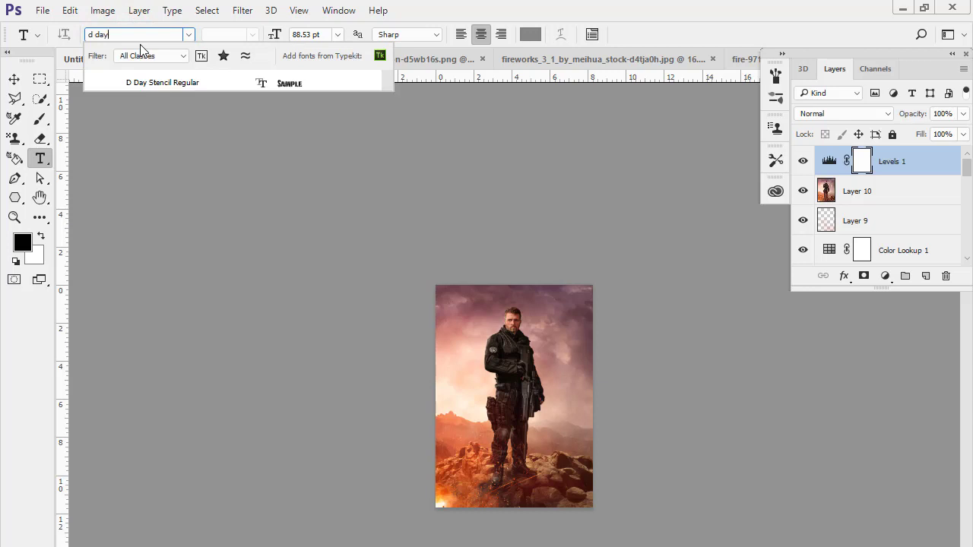
{"action": "left_click", "coordinate": [173, 82]}
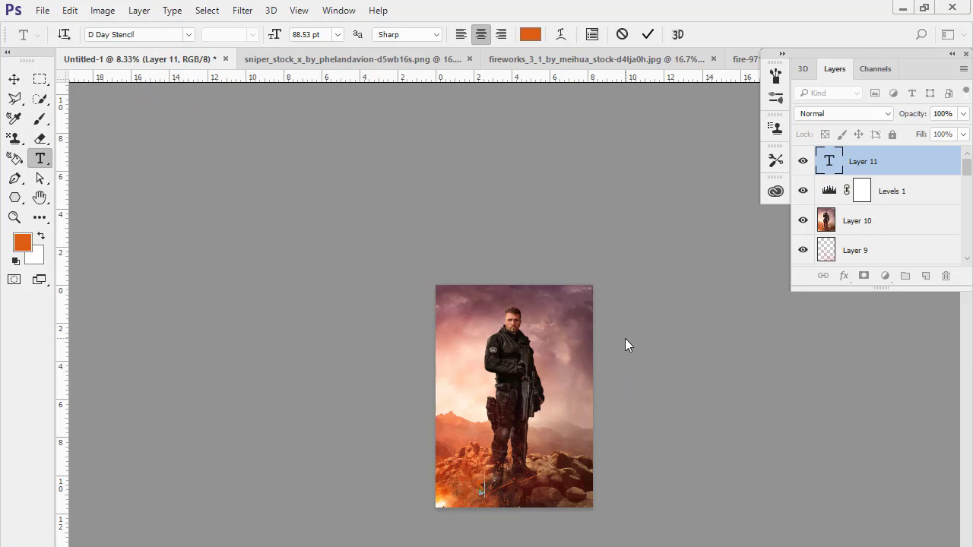
Make the SNIPER text white and commit it
{"action": "left_click", "coordinate": [43, 241]}
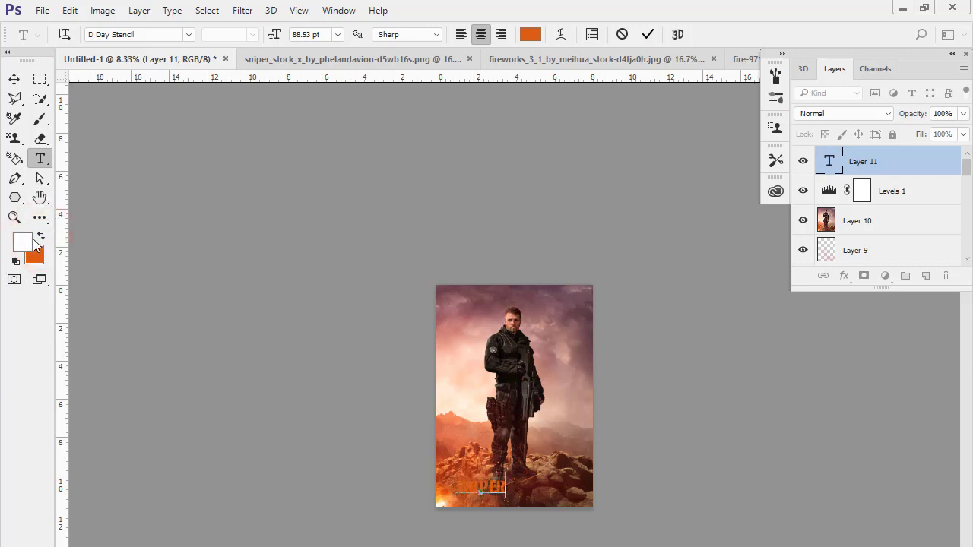
{"action": "double_click", "coordinate": [501, 486]}
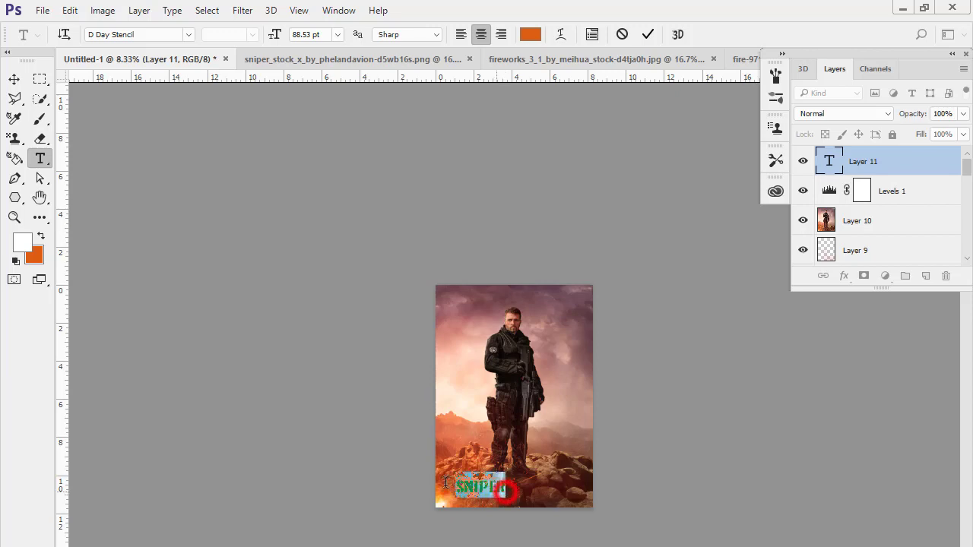
{"action": "left_click", "coordinate": [30, 245]}
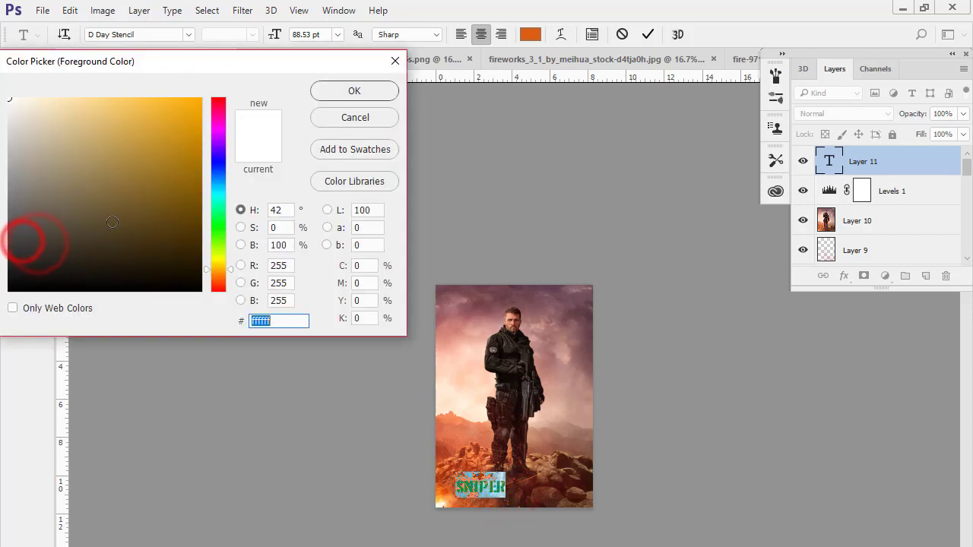
{"action": "left_click", "coordinate": [327, 91]}
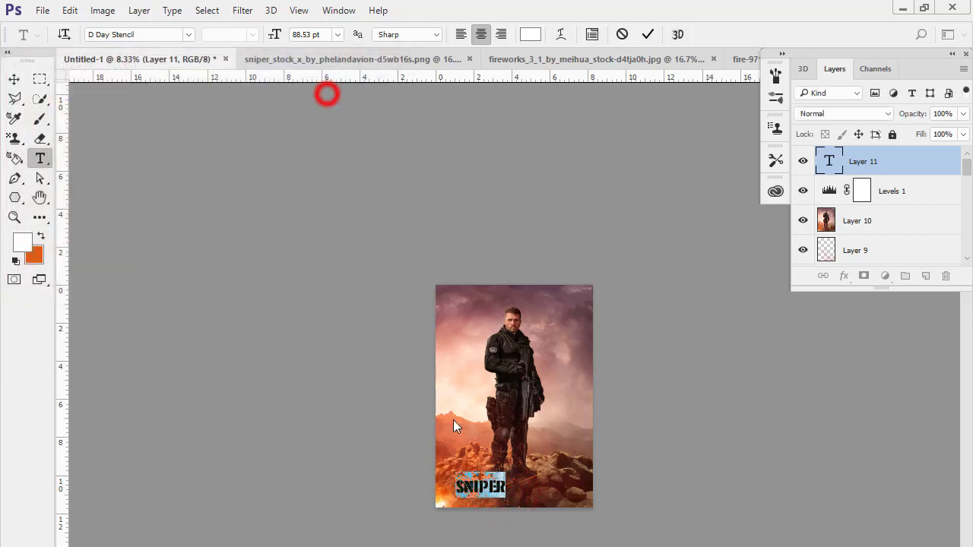
{"action": "left_click", "coordinate": [14, 78]}
{"action": "scroll", "coordinate": [425, 501], "scroll_direction": "up", "scroll_amount": 1}
Move the SNIPER title up and right and enlarge it to about 124%
{"action": "scroll", "coordinate": [429, 456], "scroll_direction": "up", "scroll_amount": 1}
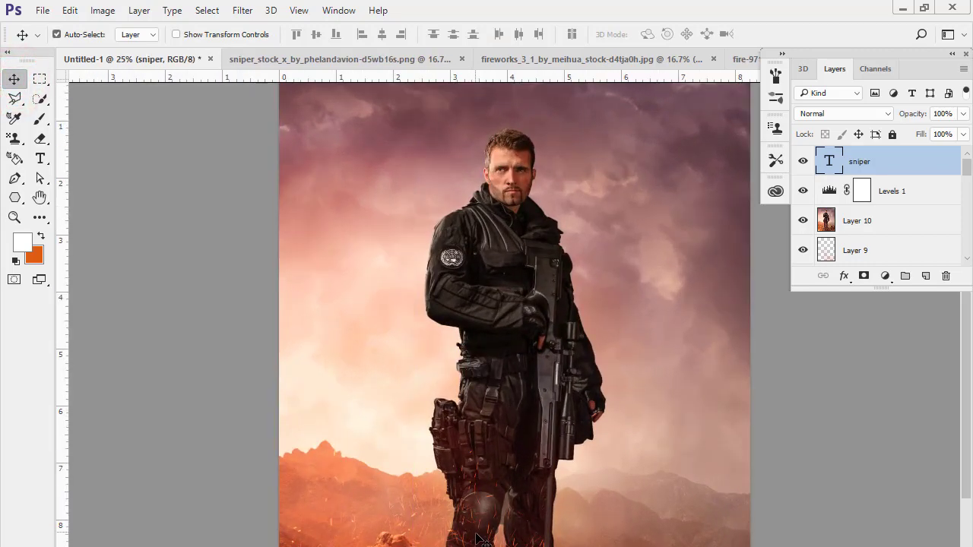
{"action": "scroll", "coordinate": [433, 357], "scroll_direction": "up", "scroll_amount": 1}
{"action": "scroll", "coordinate": [437, 319], "scroll_direction": "up", "scroll_amount": 1}
{"action": "left_click_drag", "start_coordinate": [441, 304], "coordinate": [418, 91]}
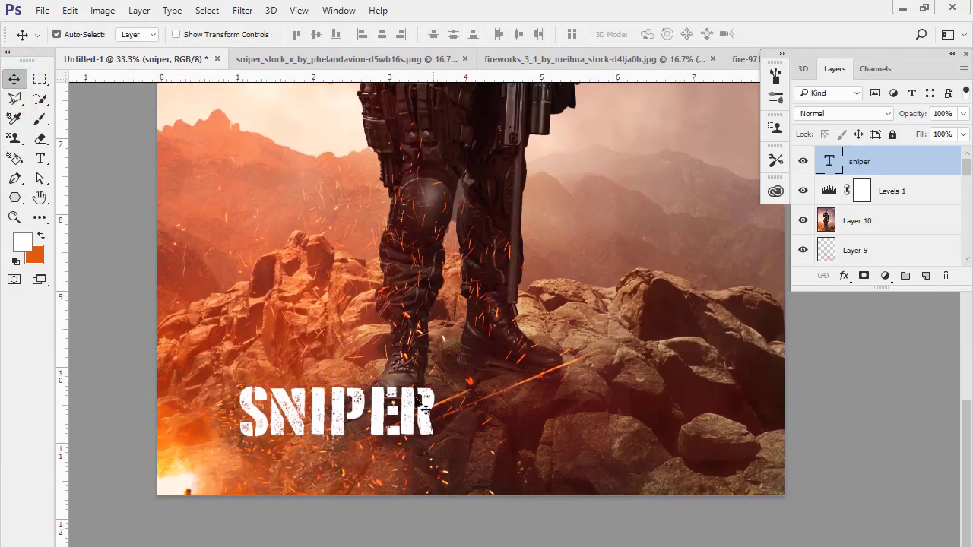
{"action": "left_click_drag", "start_coordinate": [429, 414], "coordinate": [559, 370]}
{"action": "key", "text": "ctrl+t"}
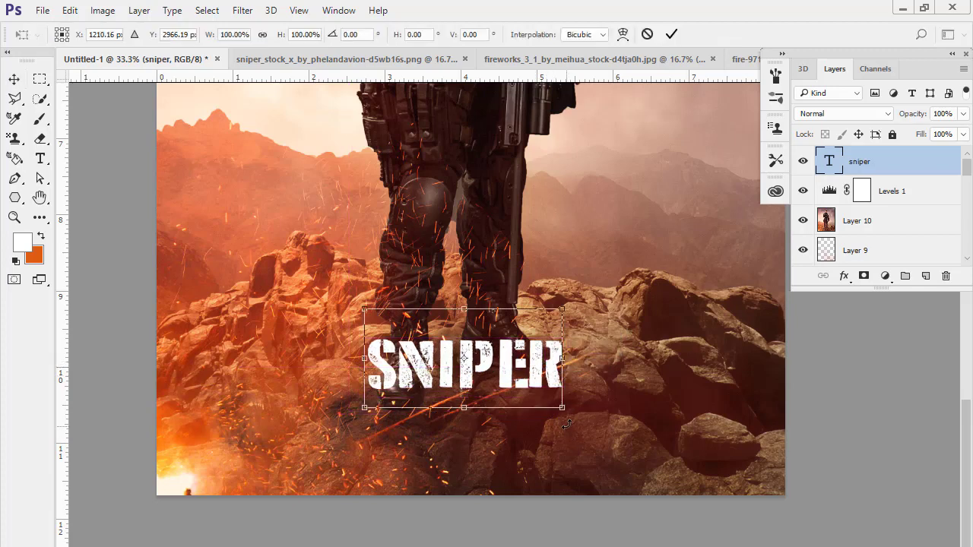
{"action": "left_click_drag", "start_coordinate": [564, 411], "coordinate": [589, 424]}
{"action": "left_click_drag", "start_coordinate": [535, 379], "coordinate": [532, 383]}
{"action": "key", "text": "Return"}
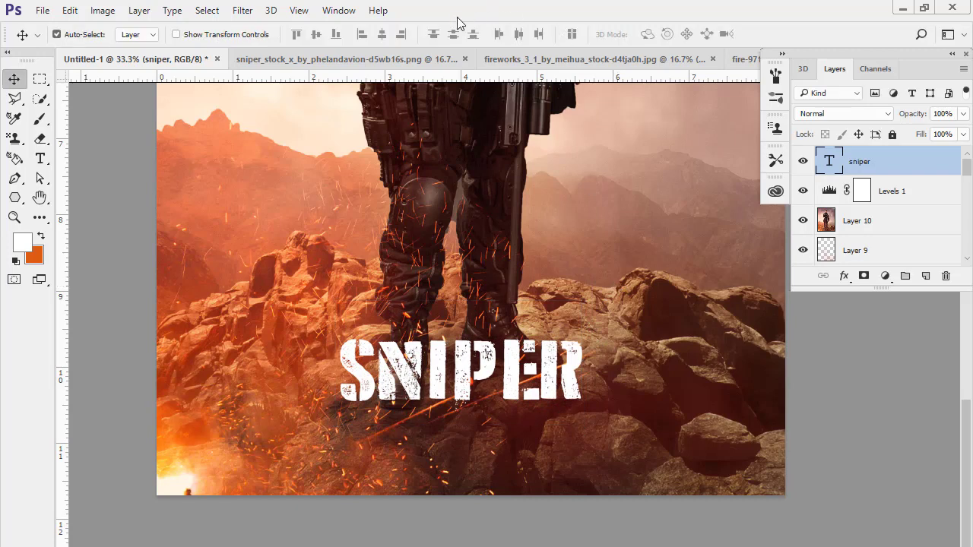
Widen SNIPER's letter spacing to 140 tracking in the Character panel
{"action": "left_click", "coordinate": [339, 9]}
{"action": "left_click", "coordinate": [348, 184]}
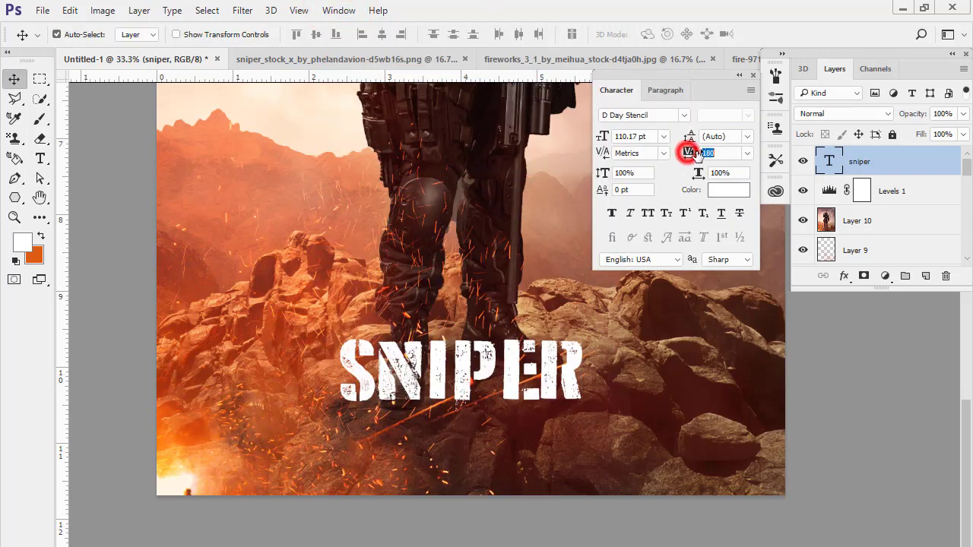
{"action": "left_click_drag", "start_coordinate": [695, 152], "coordinate": [691, 155]}
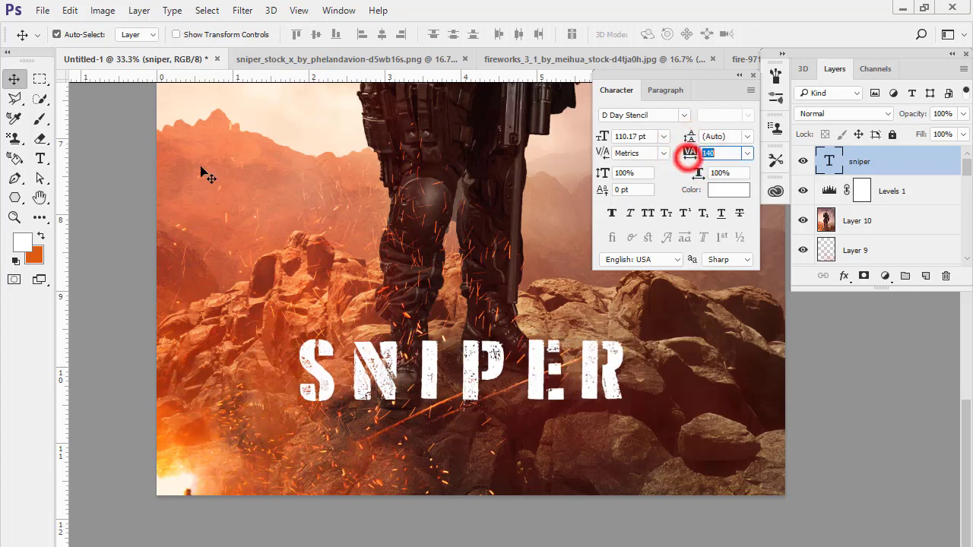
{"action": "left_click", "coordinate": [39, 78]}
{"action": "left_click", "coordinate": [13, 78]}
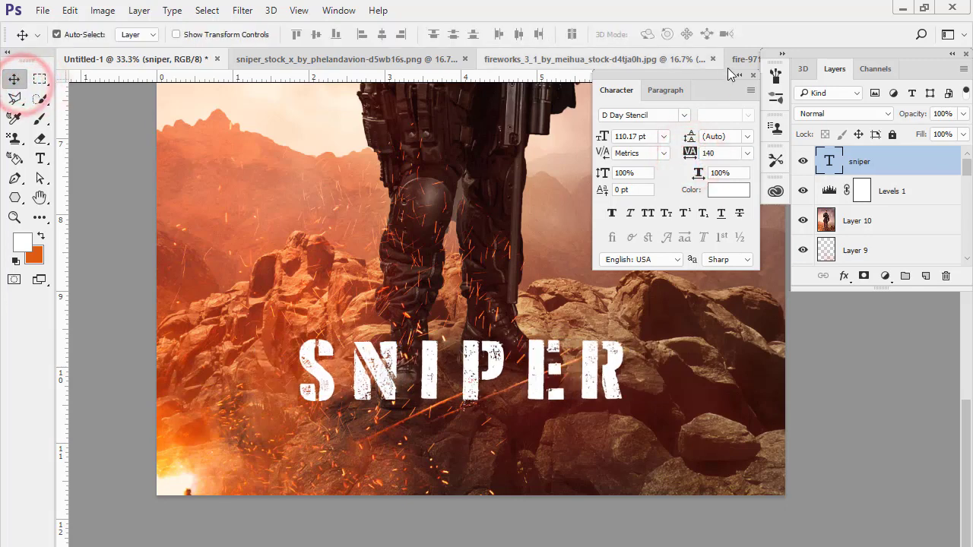
{"action": "left_click", "coordinate": [752, 78]}
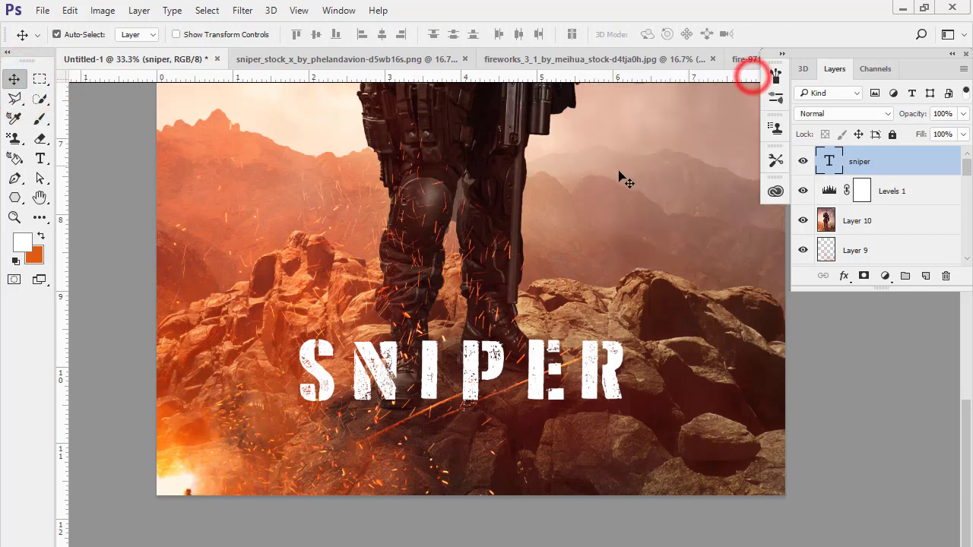
Nudge the SNIPER title slightly lower on the poster
{"action": "key", "text": "ctrl+minus"}
{"action": "key", "text": "ctrl+minus"}
{"action": "key", "text": "ctrl+minus"}
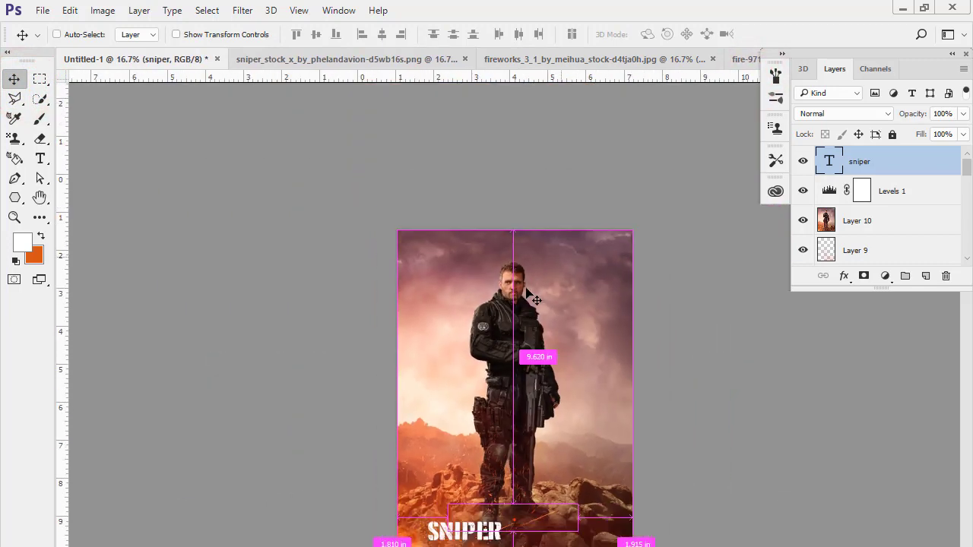
{"action": "key", "text": "ctrl+plus"}
{"action": "key", "text": "ctrl+minus"}
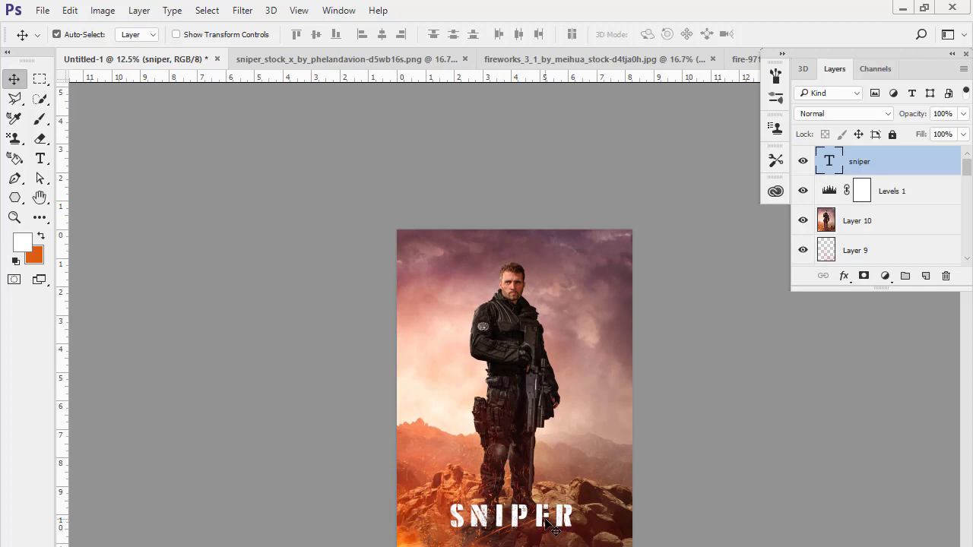
{"action": "left_click_drag", "start_coordinate": [544, 523], "coordinate": [543, 530]}
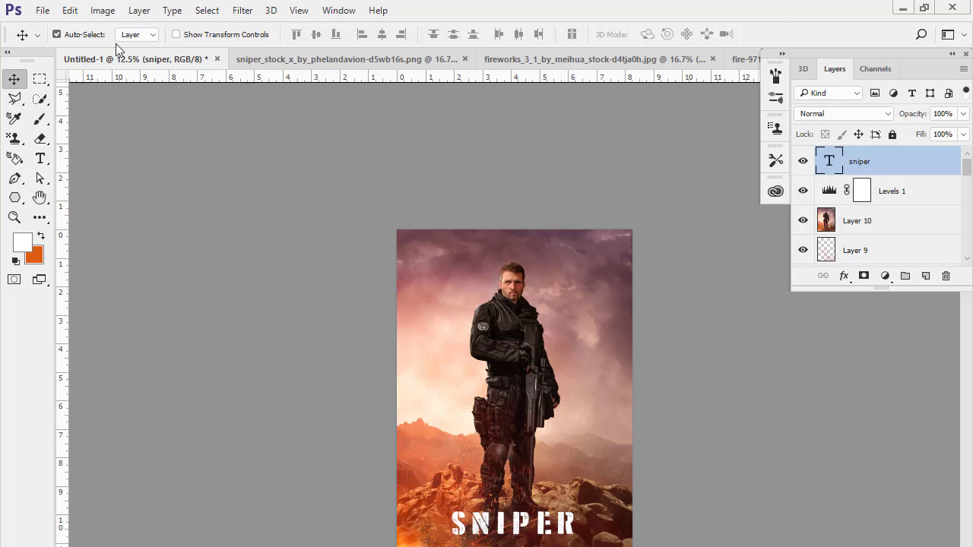
{"action": "left_click", "coordinate": [40, 157]}
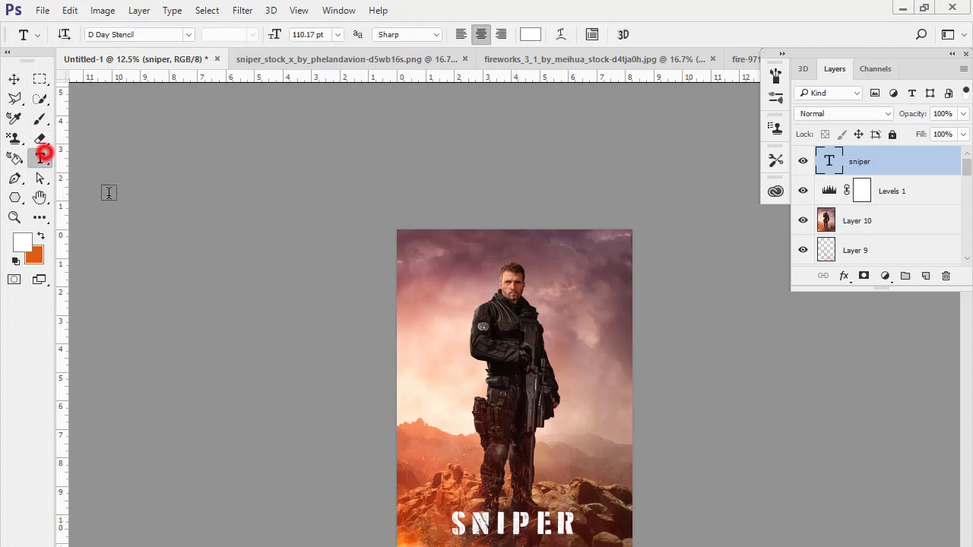
Start a new Impact text layer at 52.53 pt and type 'GHOST WORIAR'
{"action": "left_click", "coordinate": [408, 383]}
{"action": "left_click", "coordinate": [156, 34]}
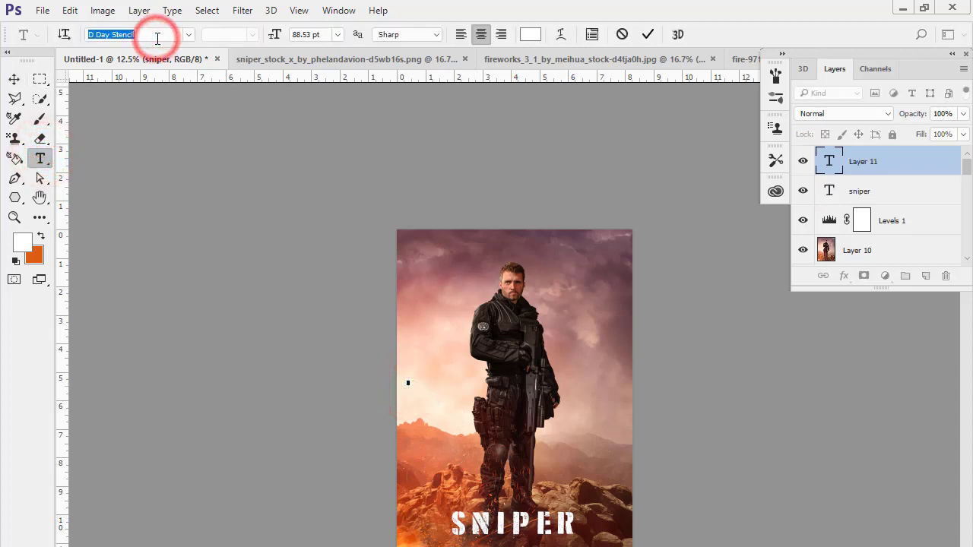
{"action": "type", "text": "im"}
{"action": "left_click", "coordinate": [285, 83]}
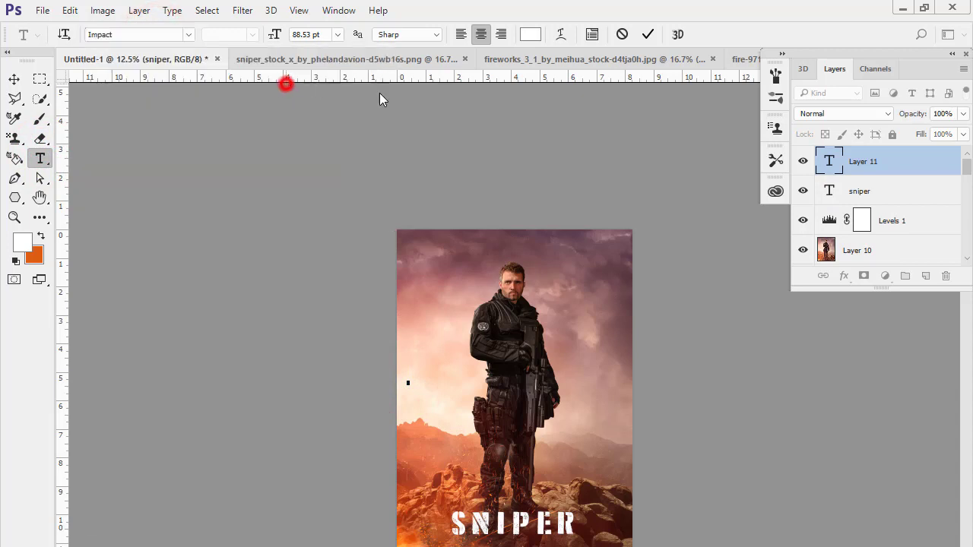
{"action": "key", "text": "ctrl"}
{"action": "key", "text": "ctrl+alt+shift+comma"}
{"action": "key", "text": "ctrl"}
{"action": "key", "text": "ctrl+alt+shift+comma"}
{"action": "type", "text": "G"}
{"action": "key", "text": "BackSpace"}
{"action": "type", "text": "GHOST"}
{"action": "type", "text": " WOR"}
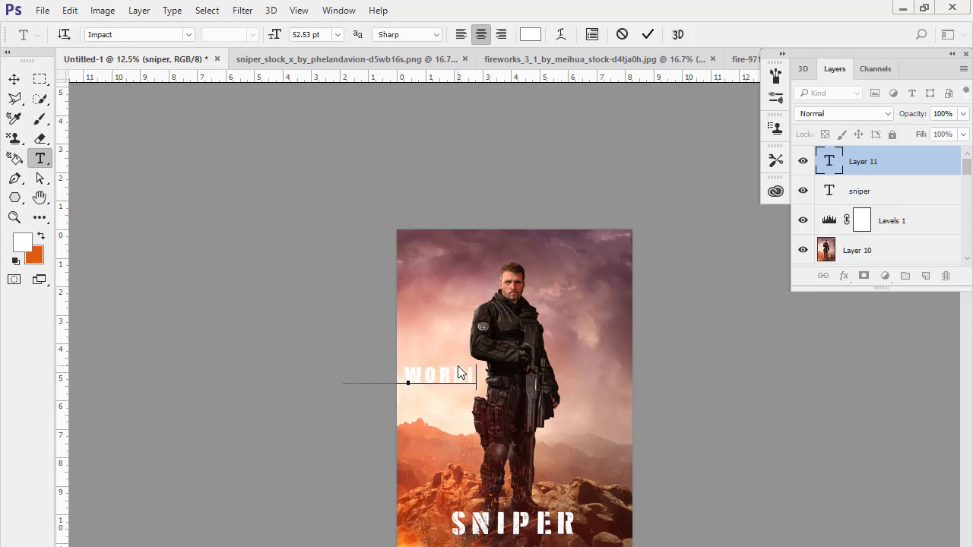
{"action": "type", "text": "IAR"}
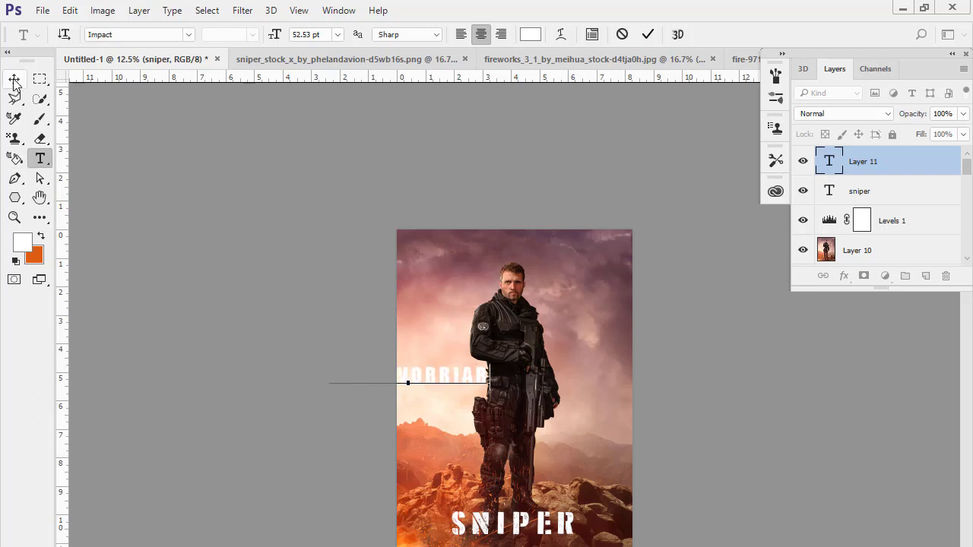
Place the subtitle beneath SNIPER and shrink it to about half size
{"action": "left_click", "coordinate": [13, 82]}
{"action": "mouse_move", "coordinate": [431, 413]}
{"action": "left_mouse_down"}
{"action": "mouse_move", "coordinate": [552, 437]}
{"action": "mouse_move", "coordinate": [577, 417]}
{"action": "mouse_move", "coordinate": [547, 532]}
{"action": "left_mouse_up"}
{"action": "key", "text": "ctrl+t"}
{"action": "left_click_drag", "start_coordinate": [555, 427], "coordinate": [562, 446]}
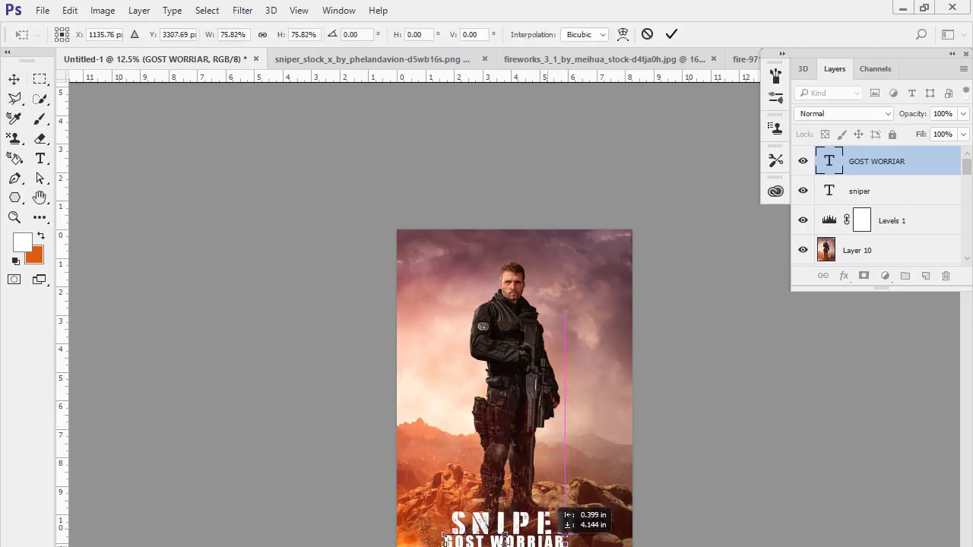
{"action": "left_click_drag", "start_coordinate": [570, 544], "coordinate": [538, 541]}
{"action": "key", "text": "Return"}
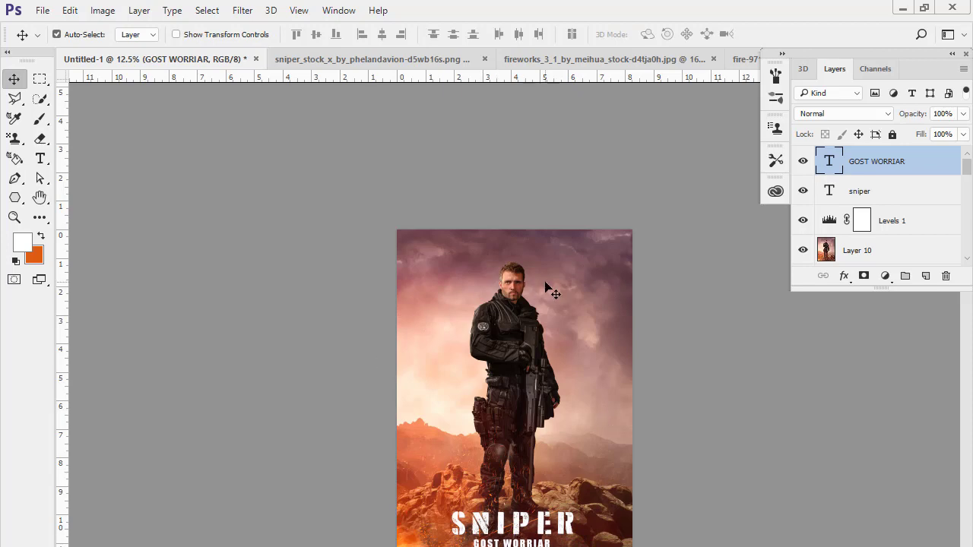
{"action": "scroll", "coordinate": [547, 287], "scroll_direction": "down", "scroll_amount": 1, "text": "alt"}
{"action": "scroll", "coordinate": [539, 380], "scroll_direction": "up", "scroll_amount": 1, "text": "alt"}
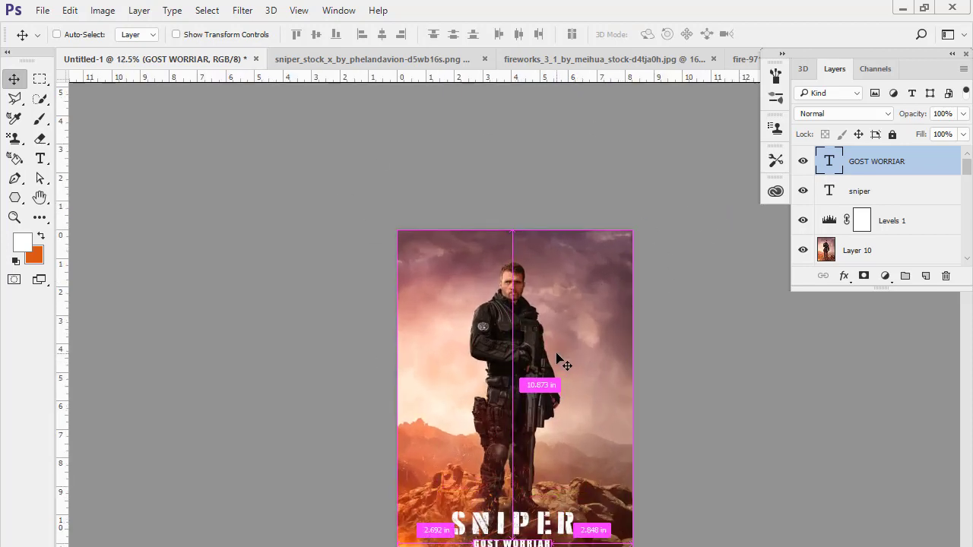
{"action": "scroll", "coordinate": [538, 380], "scroll_direction": "up", "scroll_amount": 1, "text": "alt"}
{"action": "scroll", "coordinate": [539, 380], "scroll_direction": "up", "scroll_amount": 1, "text": "alt"}
{"action": "scroll", "coordinate": [456, 357], "scroll_direction": "up", "scroll_amount": 1, "text": "alt"}
{"action": "mouse_move", "coordinate": [437, 349]}
{"action": "left_mouse_down"}
{"action": "mouse_move", "coordinate": [403, 2]}
{"action": "mouse_move", "coordinate": [430, 218]}
{"action": "mouse_move", "coordinate": [421, 471]}
{"action": "left_mouse_up"}
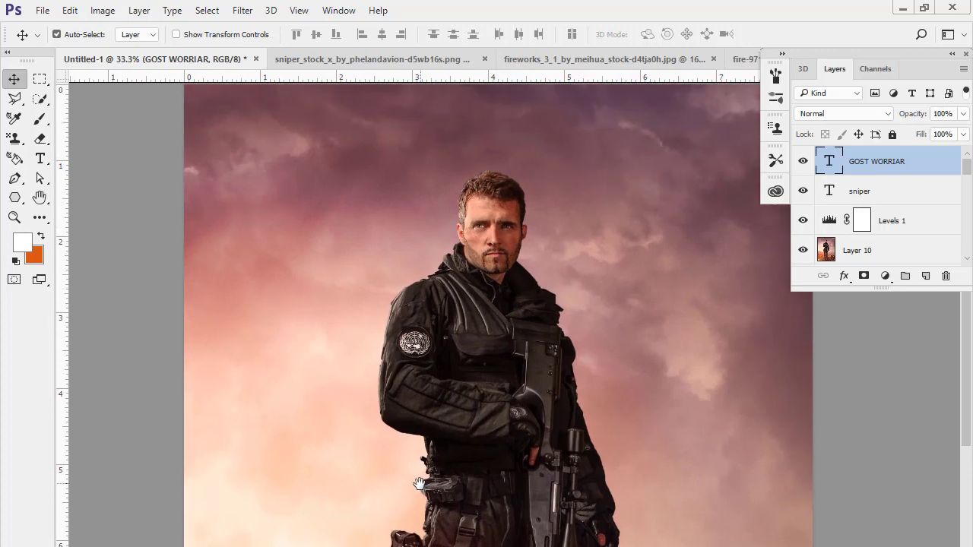
{"action": "left_click_drag", "start_coordinate": [422, 471], "coordinate": [399, 498]}
{"action": "key", "text": "ctrl+minus"}
{"action": "key", "text": "ctrl+minus"}
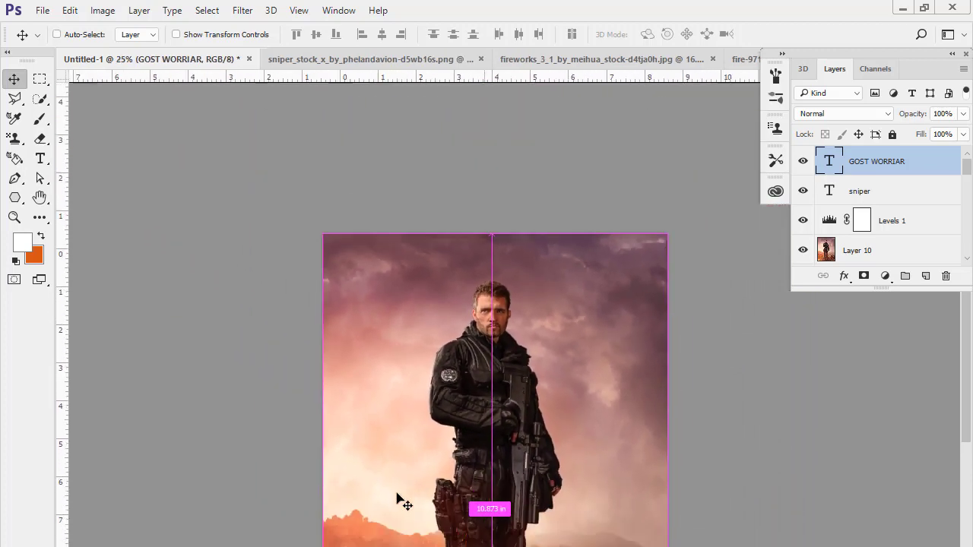
{"action": "key", "text": "ctrl+minus"}
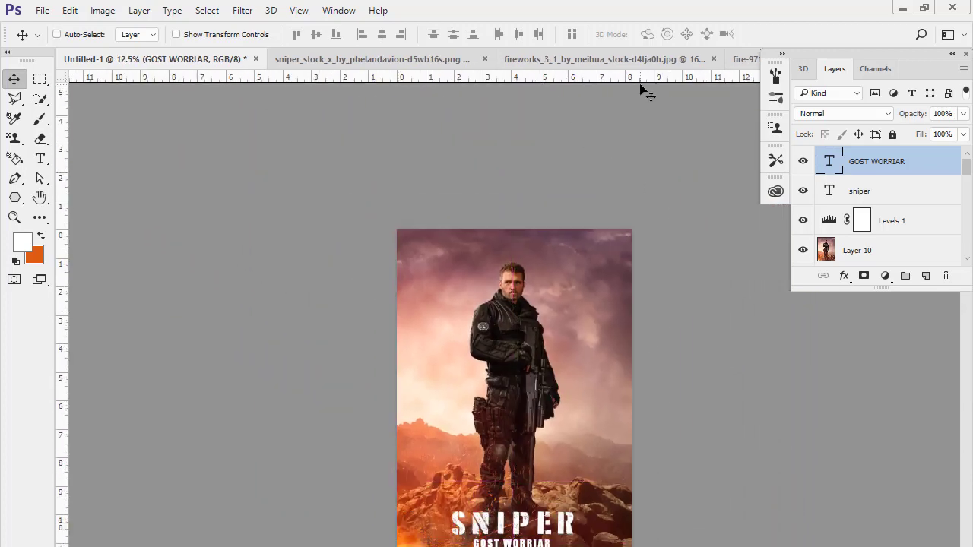
{"action": "key", "text": "ctrl+minus"}
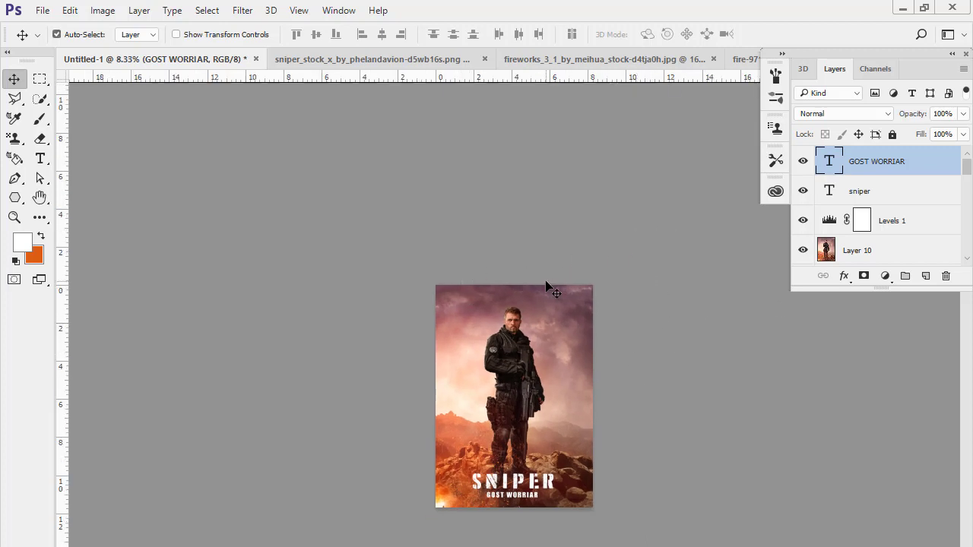
{"action": "key", "text": "ctrl+plus"}
{"action": "key", "text": "ctrl+plus"}
{"action": "key", "text": "ctrl+plus"}
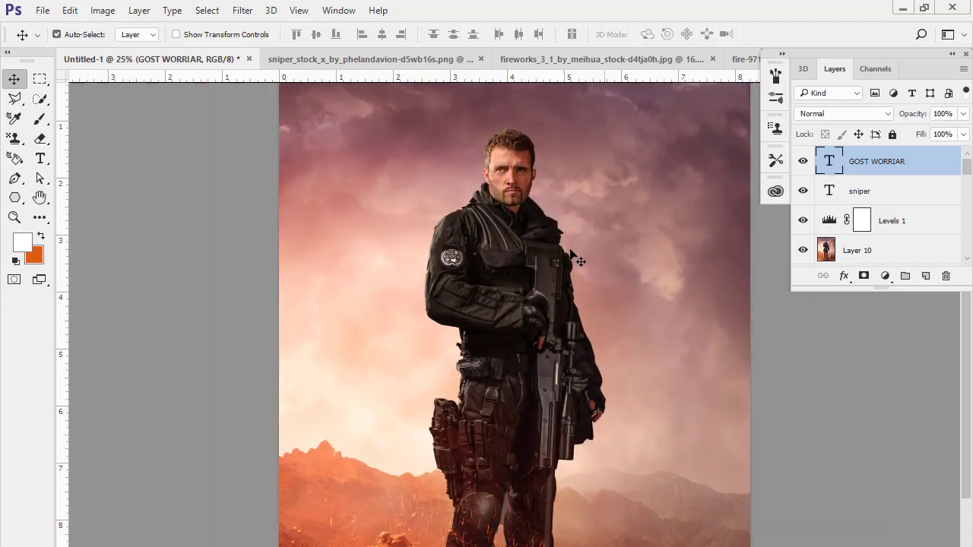
{"action": "key", "text": "ctrl+minus"}
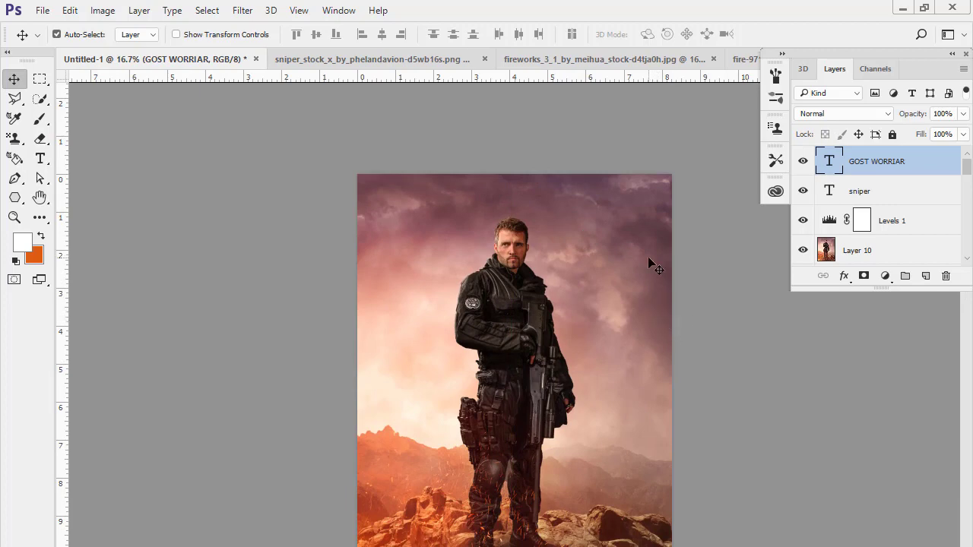
{"action": "key", "text": "ctrl+minus"}
{"action": "key", "text": "ctrl+minus"}
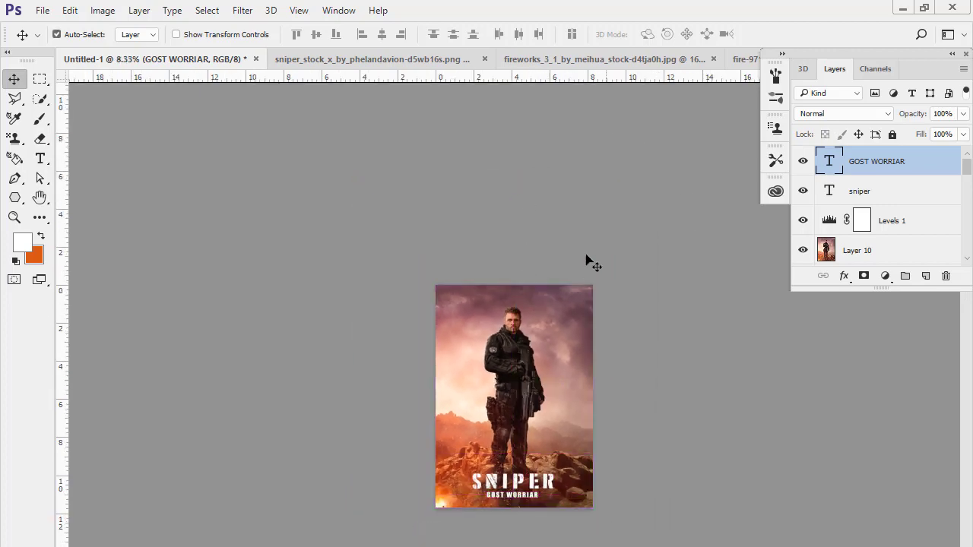